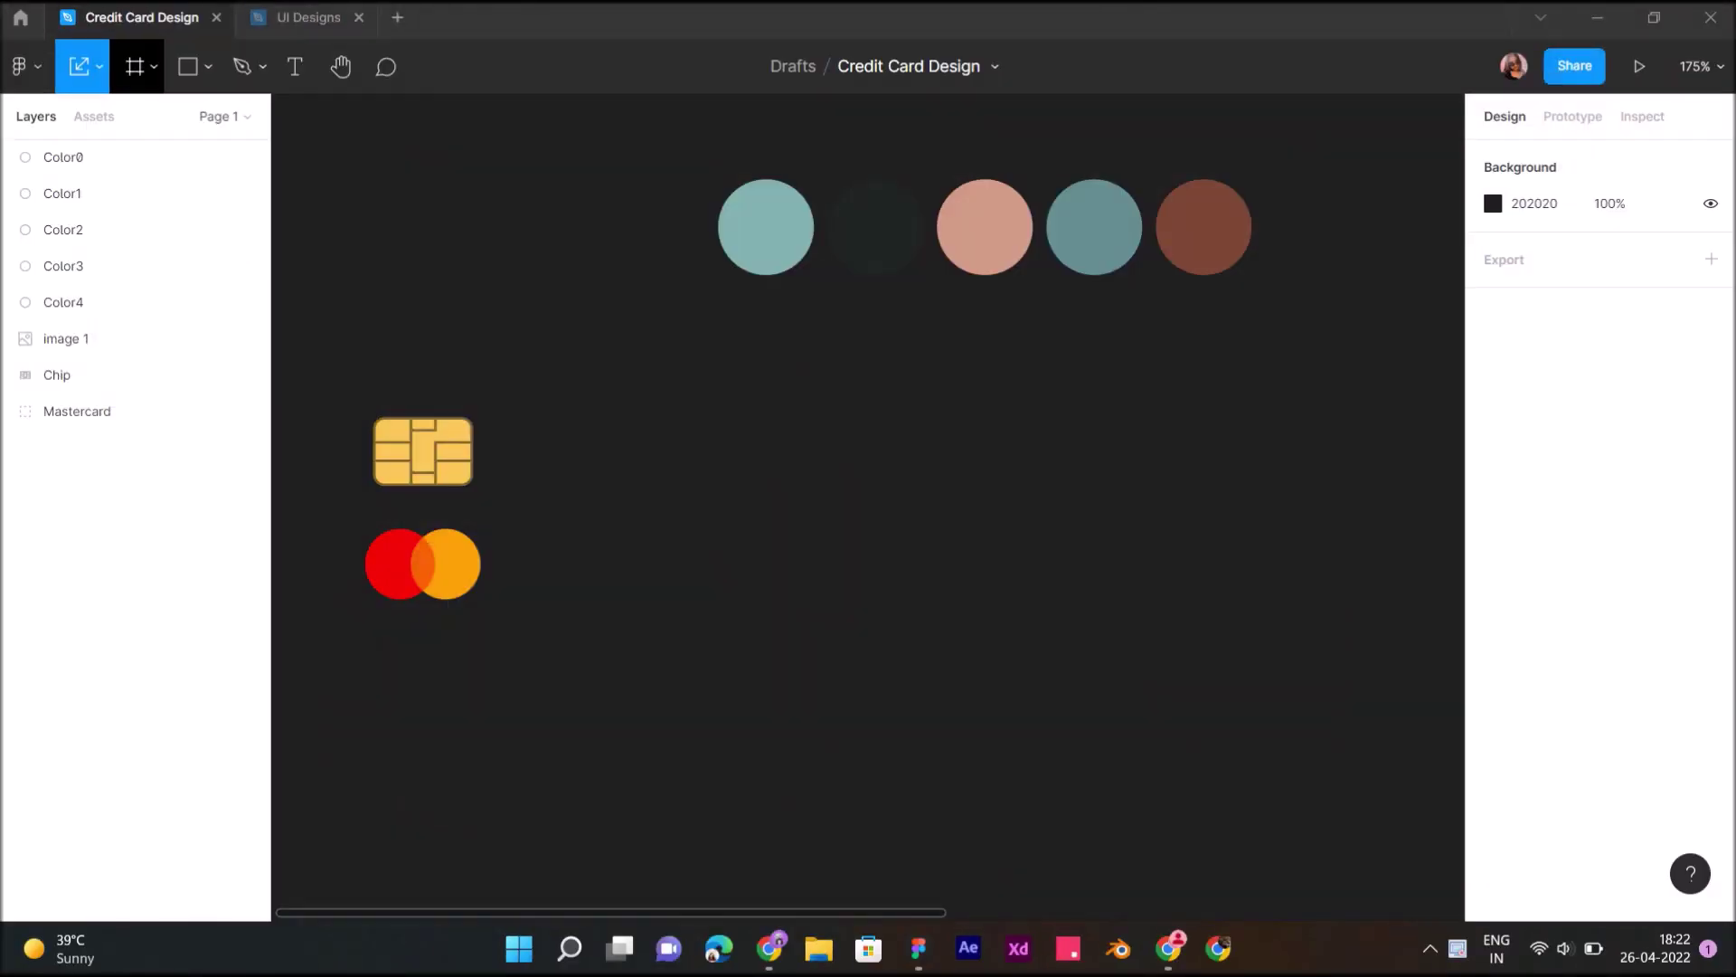
Draw a new white frame (Frame 1) on the canvas beside the chip and Mastercard logo
mouse_move(592, 373)
left_mouse_down()
mouse_move(1143, 726)
mouse_move(1212, 733)
mouse_move(1400, 852)
left_mouse_up()
Enlarge Frame 1 to about 371×239 and sample a dark colour for its fill
left_click_drag(995, 633, 951, 617)
left_click(1533, 652)
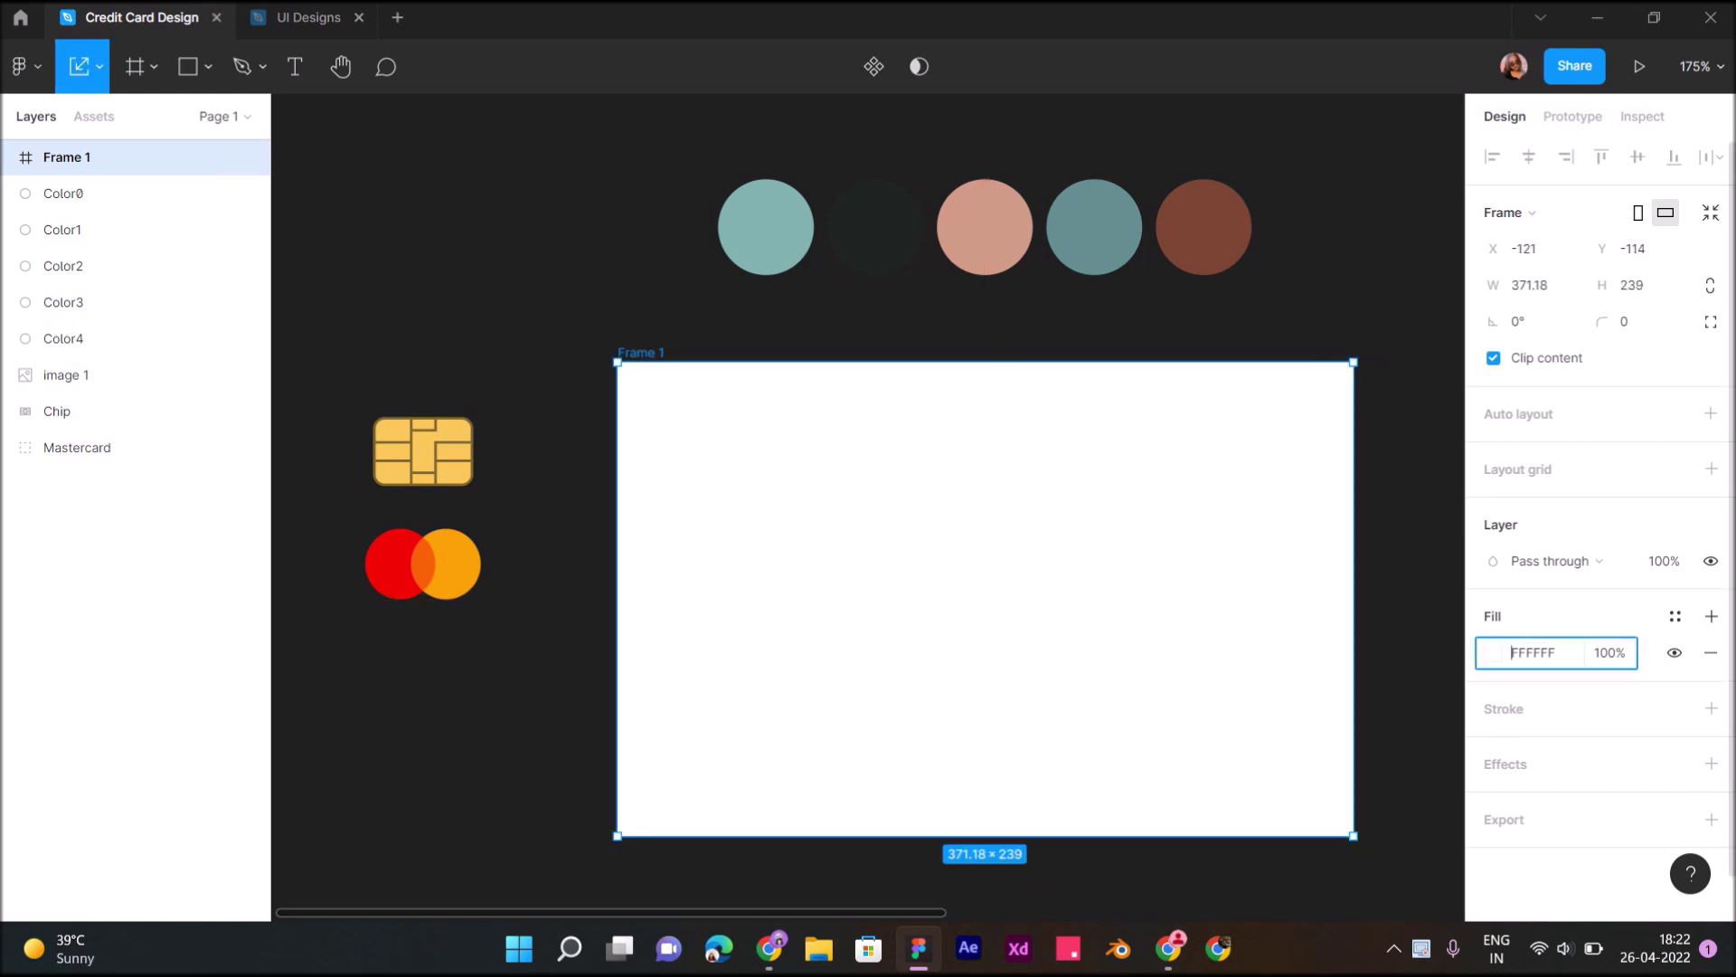
left_click(1493, 652)
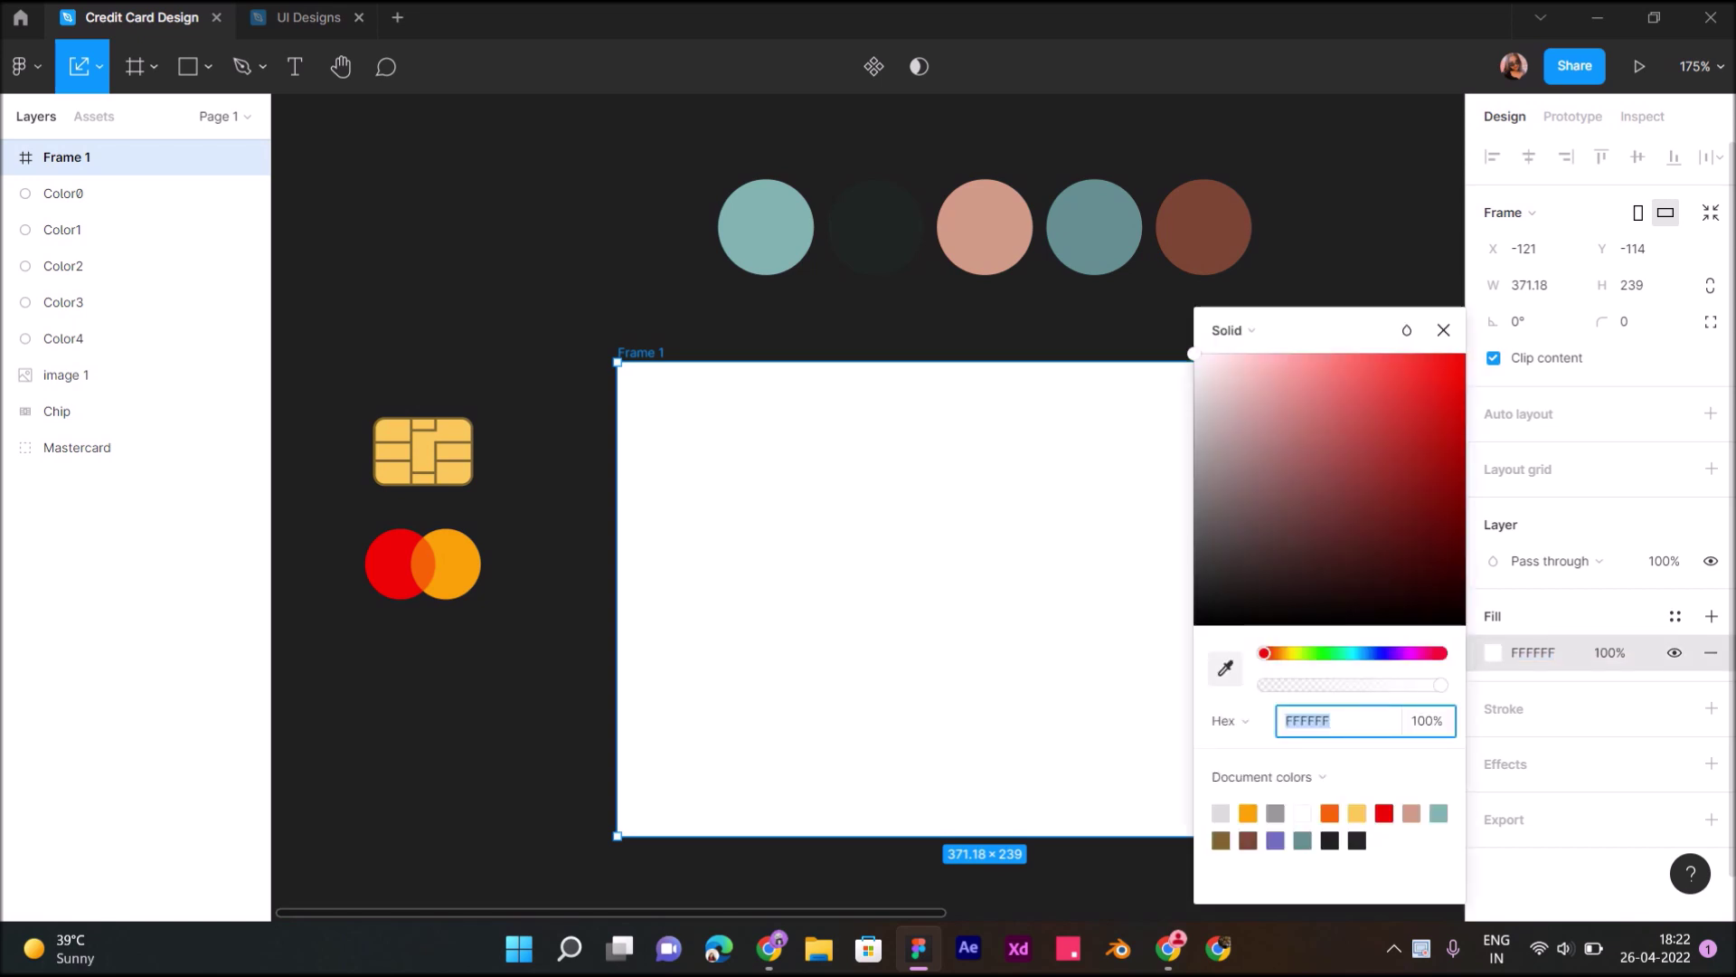
left_click(1352, 198)
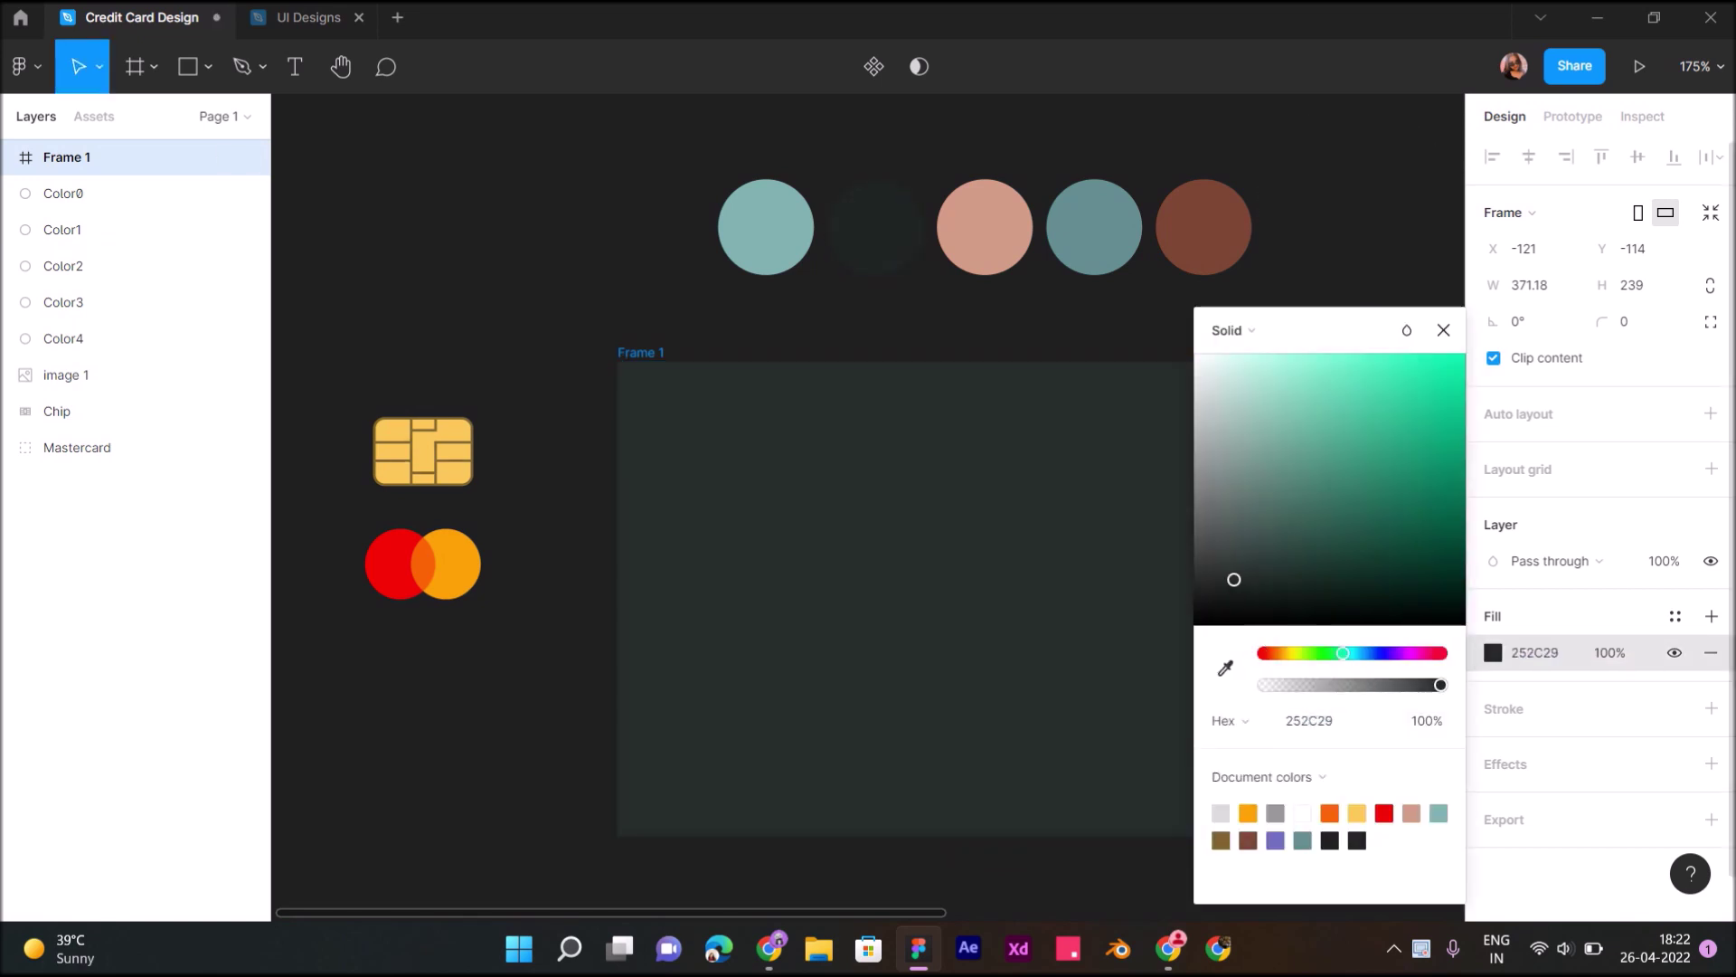
Darken Frame 1's fill to a neutral near-black 121212
left_click_drag(1233, 579, 1219, 598)
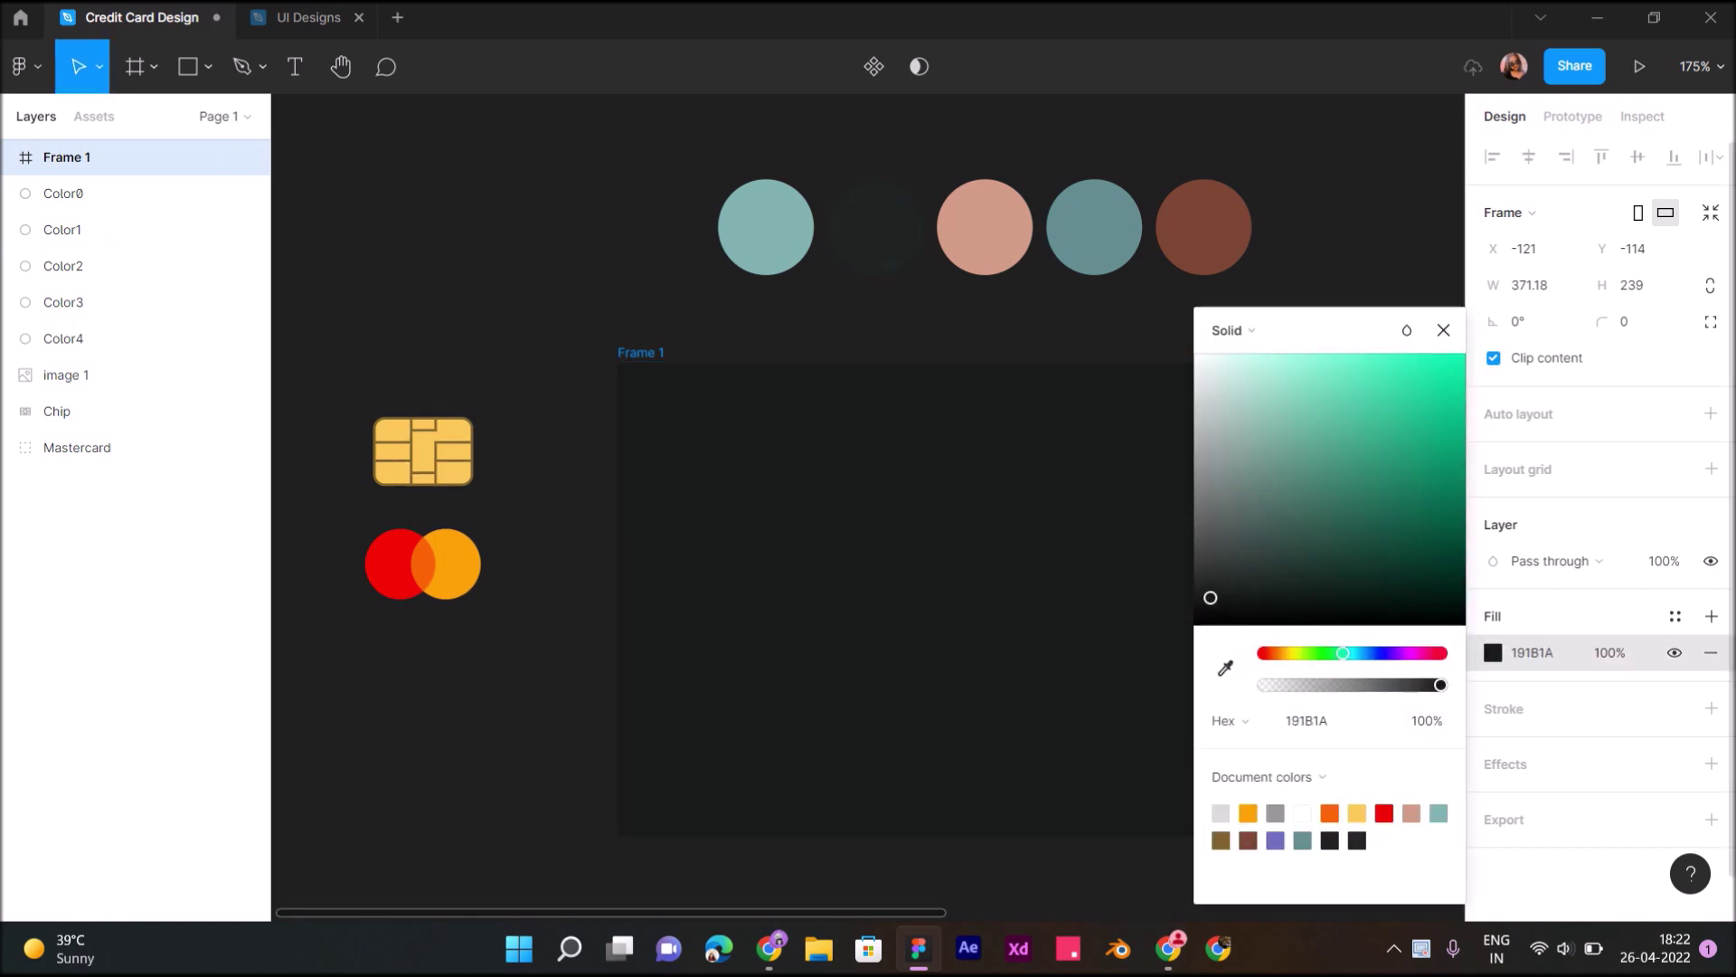
left_click_drag(1210, 598, 1195, 598)
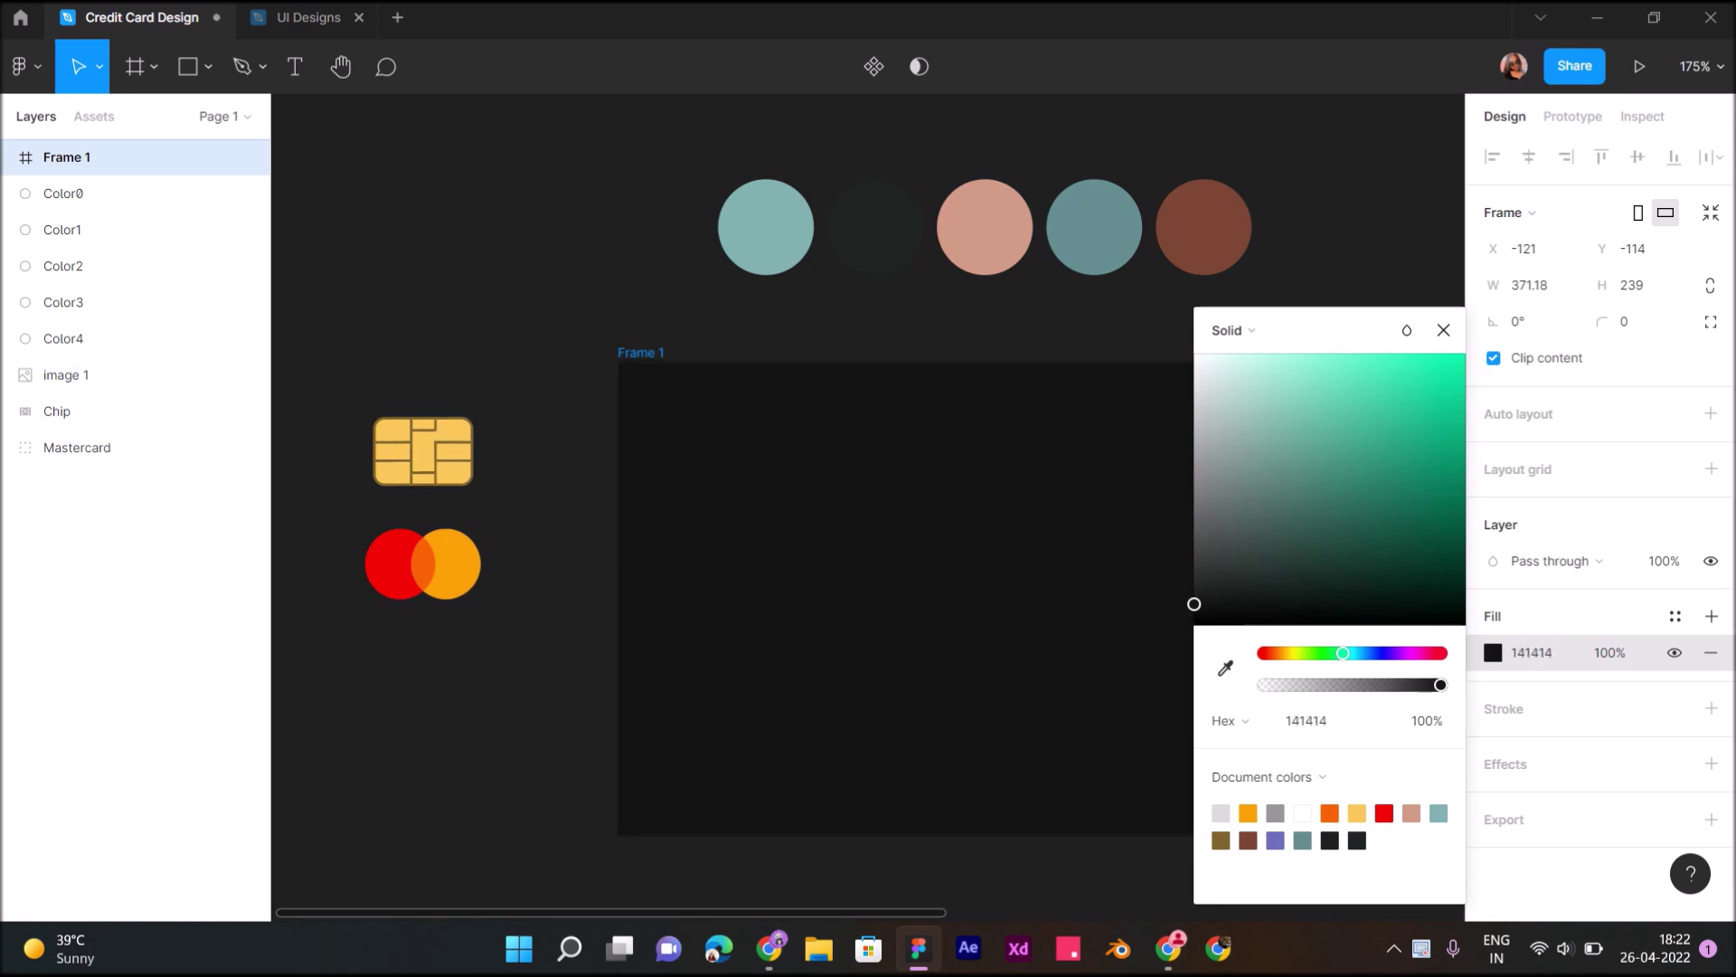
left_click_drag(1194, 603, 1193, 606)
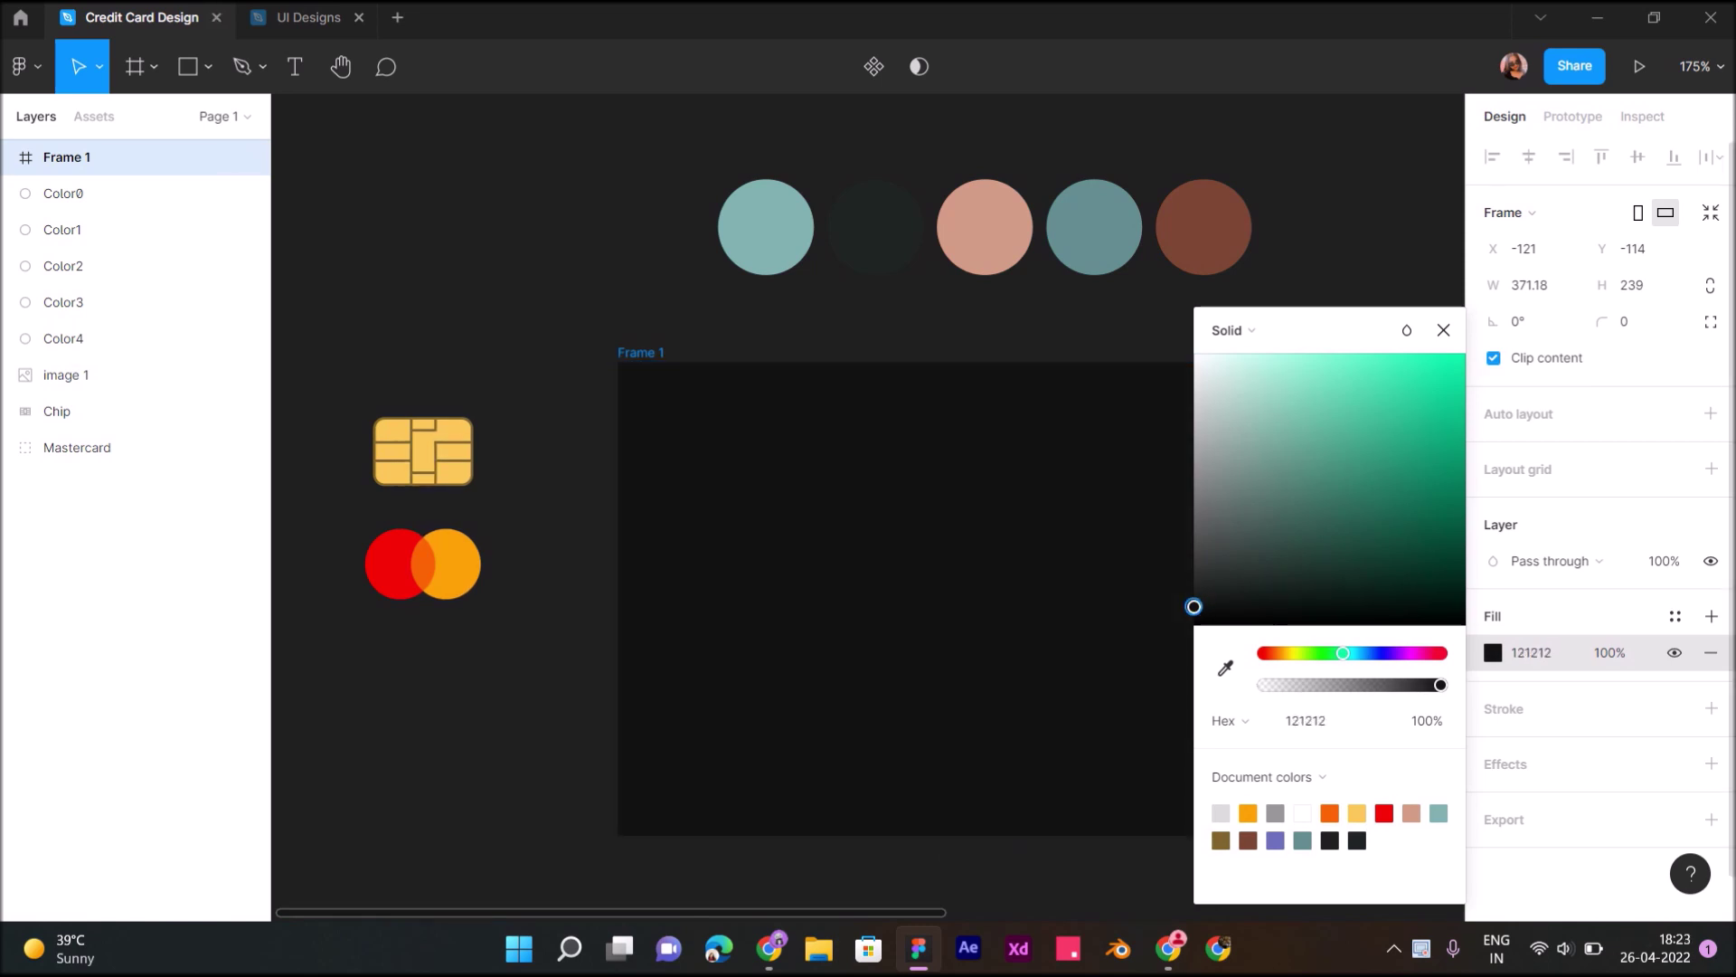
key("Escape")
key("Escape")
scroll(875, 506, "down", 2)
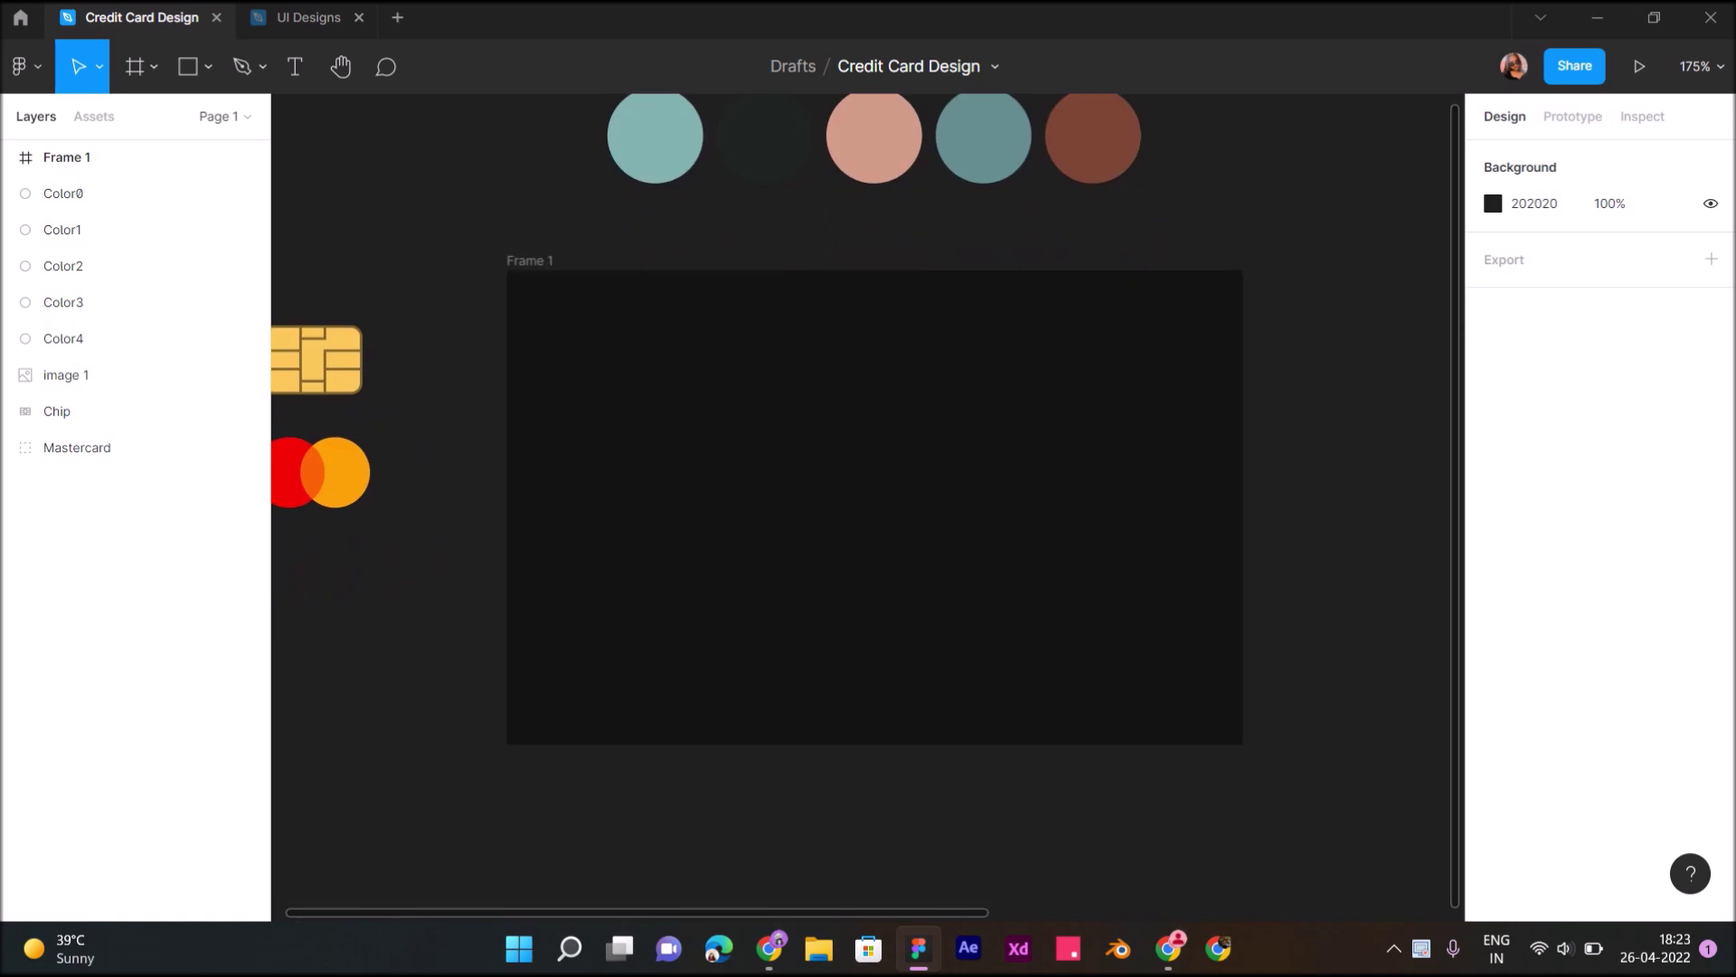
Draw Frame 2 inside Frame 1 and centre it horizontally and vertically
key("f")
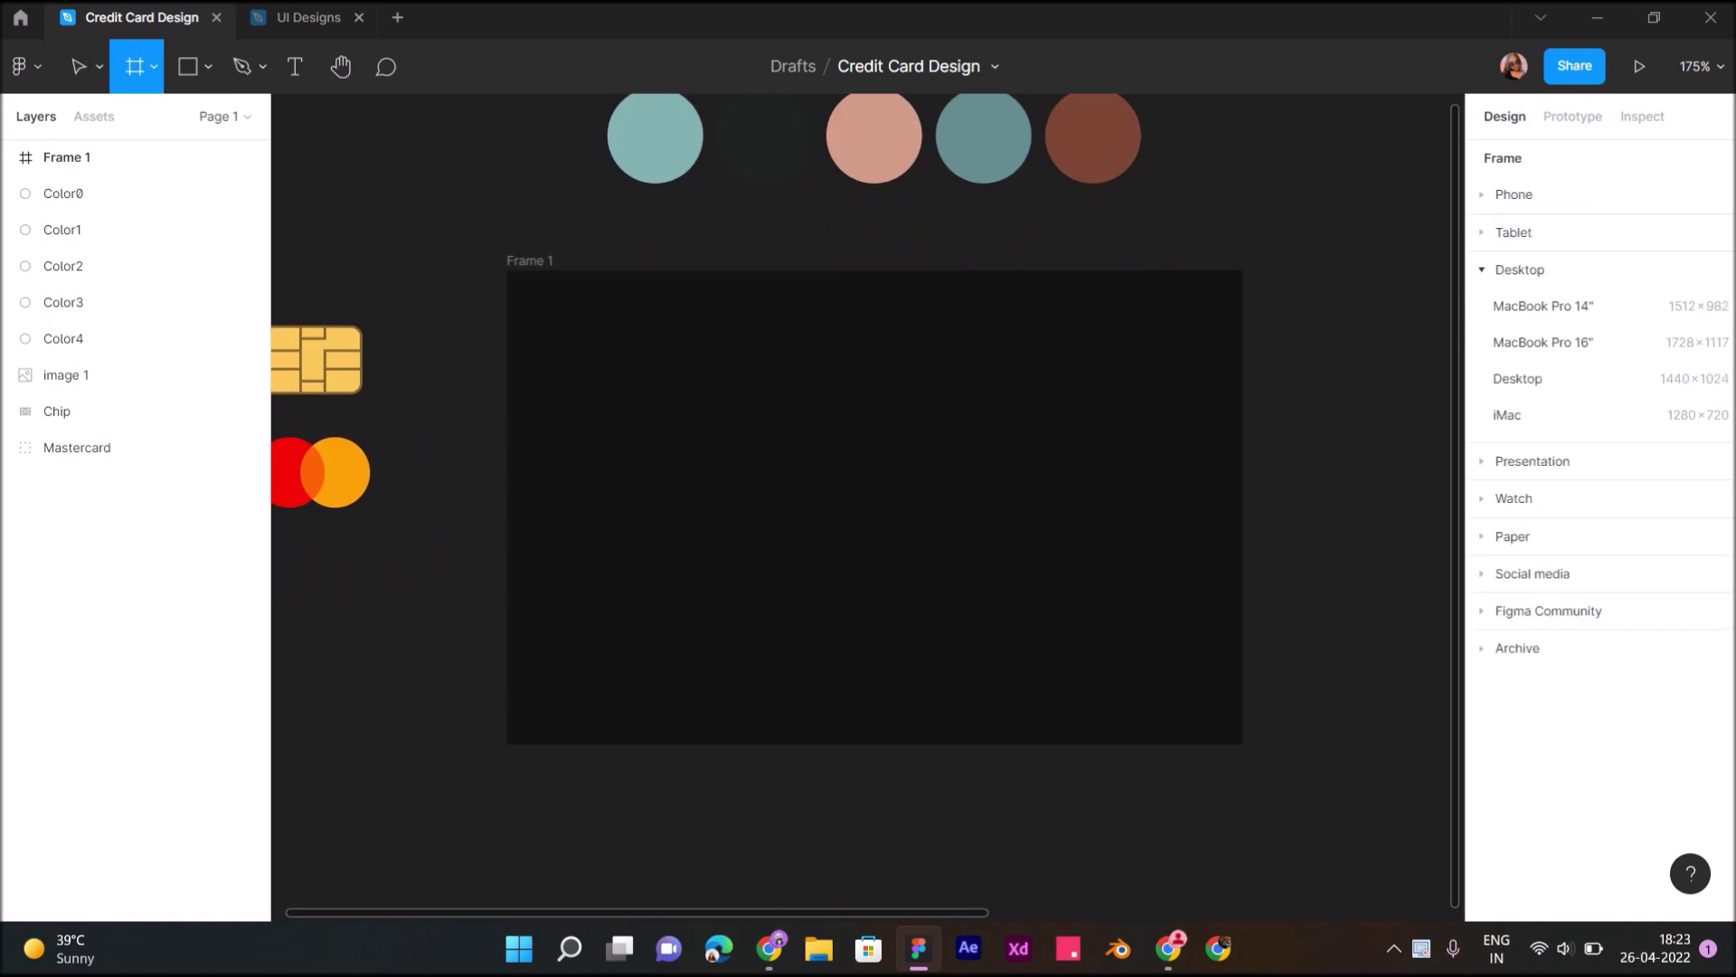
left_click_drag(674, 360, 1067, 633)
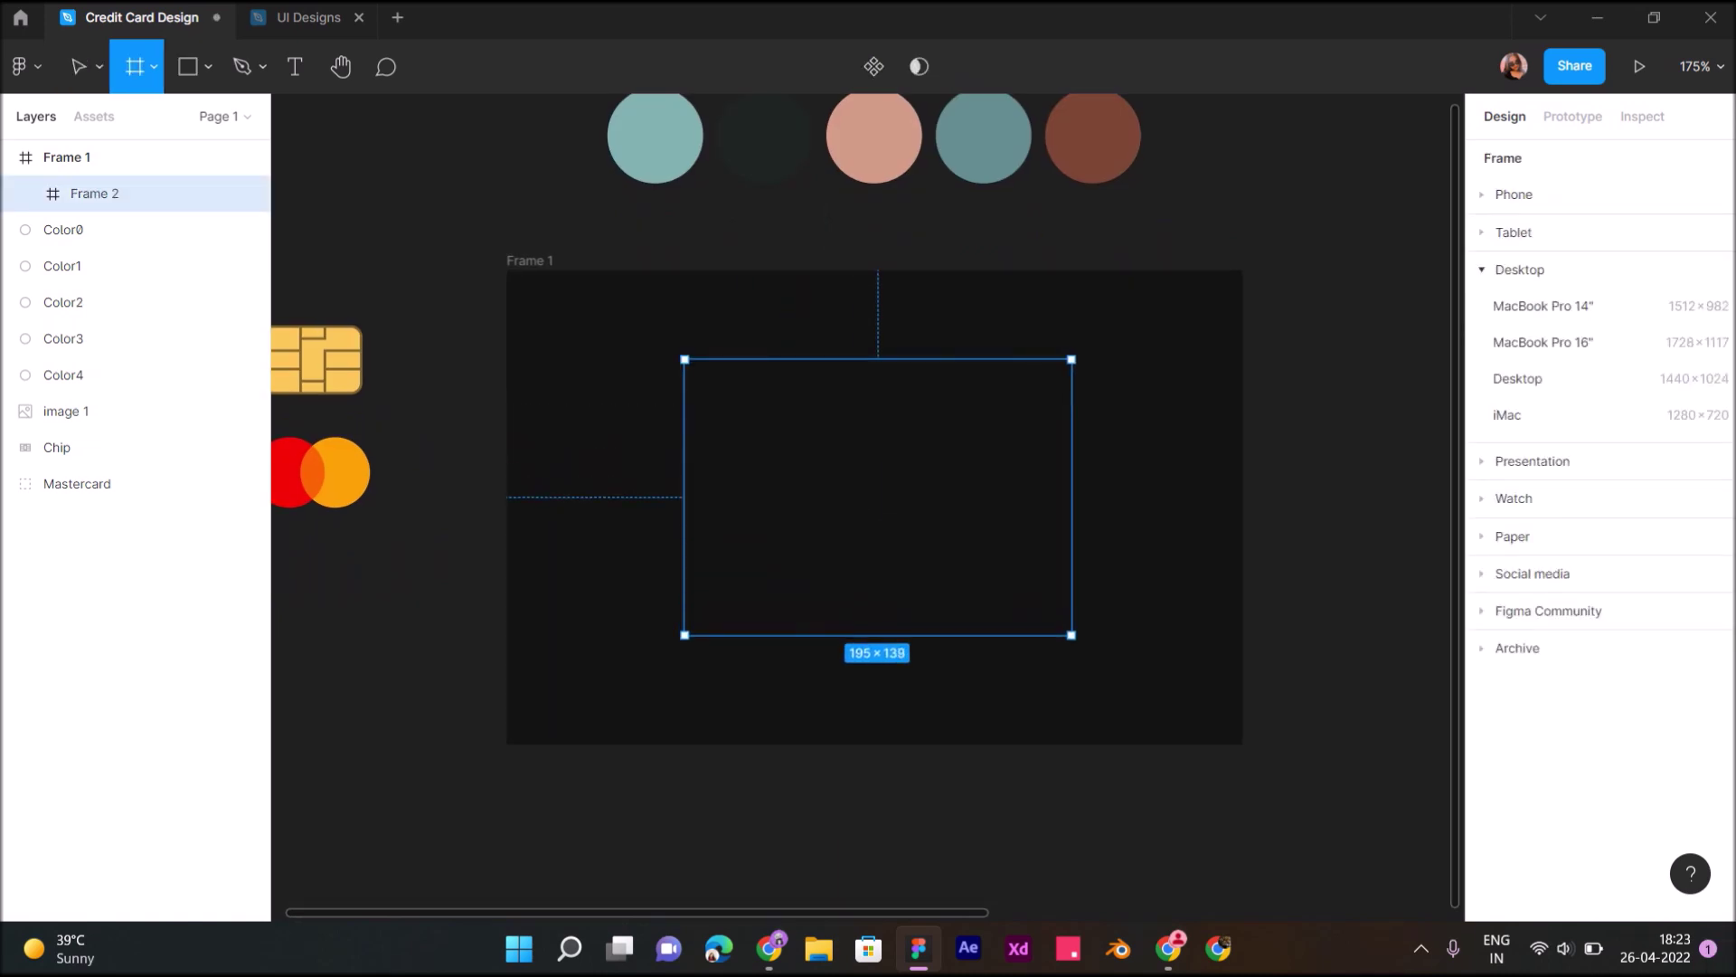
key("Down")
key("alt+h")
key("alt+v")
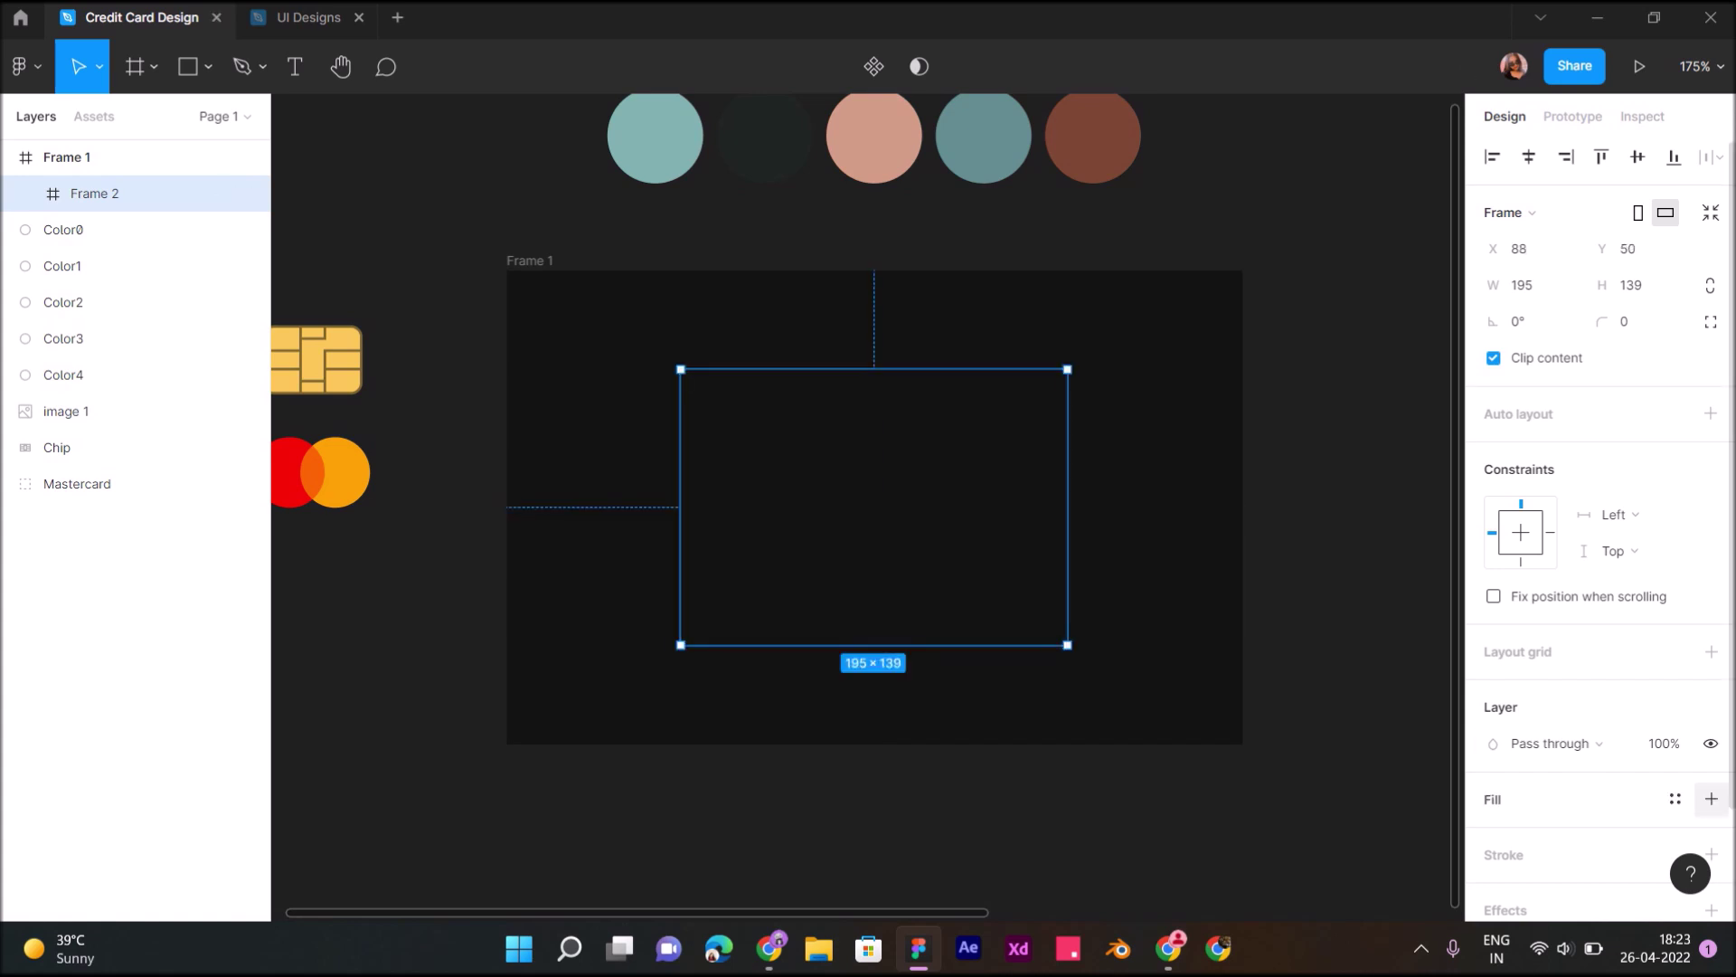
Add a fill to Frame 2 and round its corners to 18 with 100% corner smoothing
left_click(1711, 798)
left_click(1493, 835)
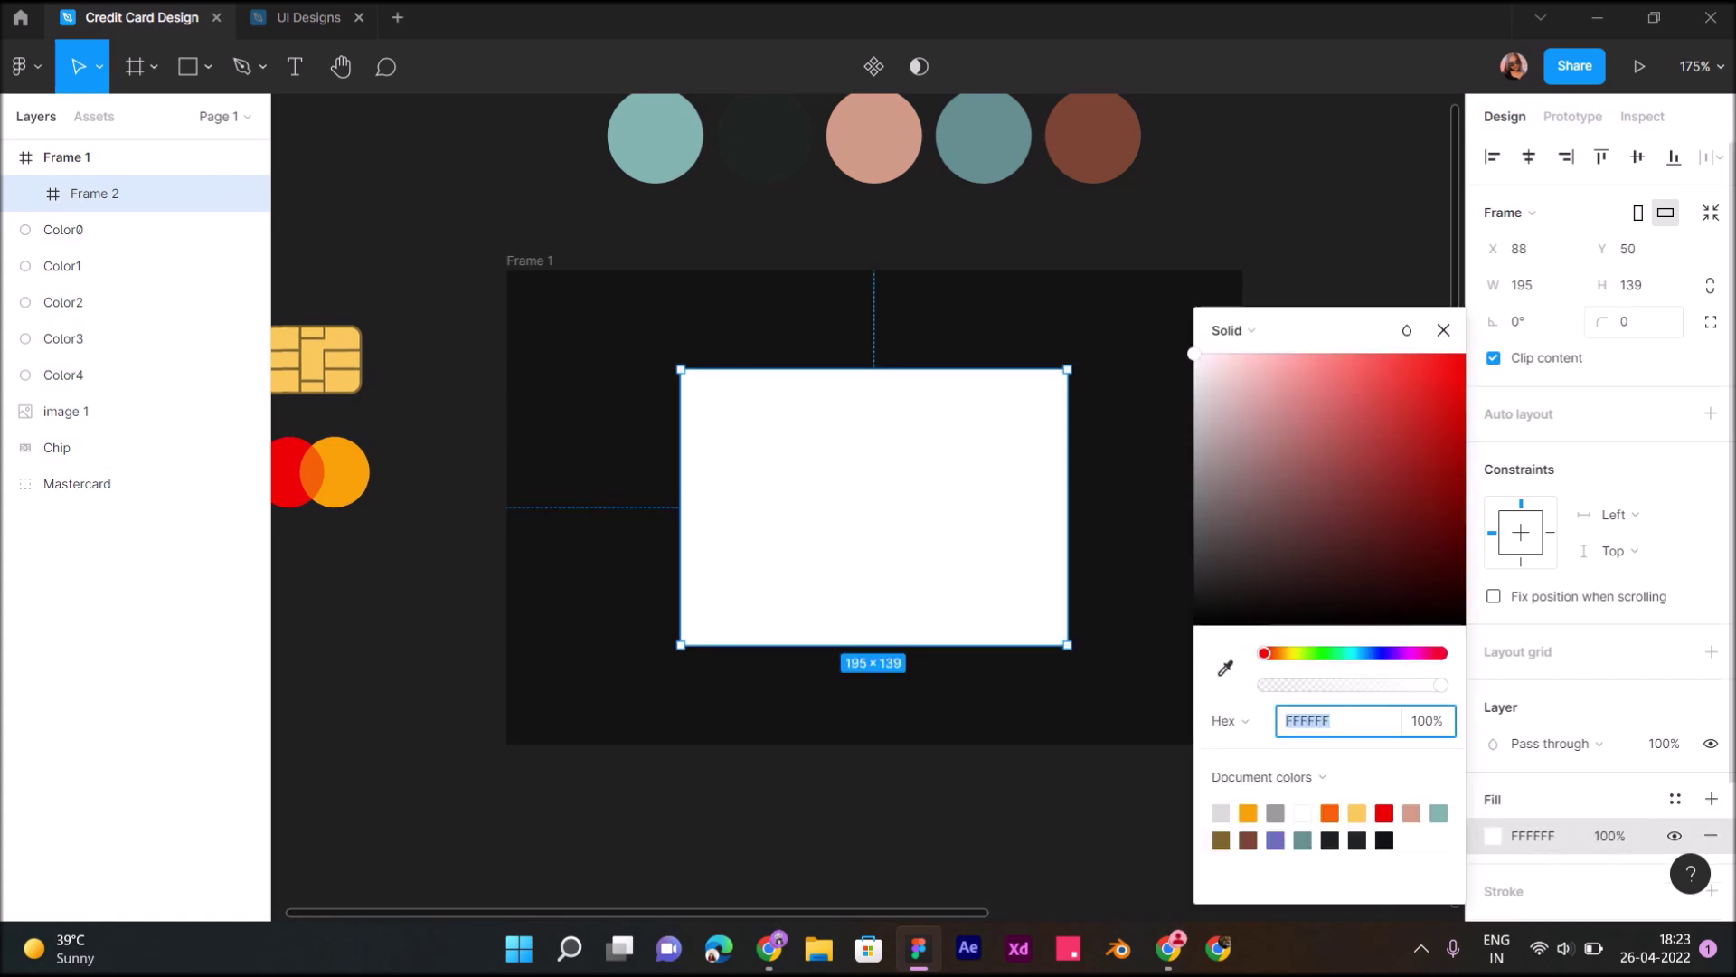
left_click(1634, 321)
type("18")
key("Return")
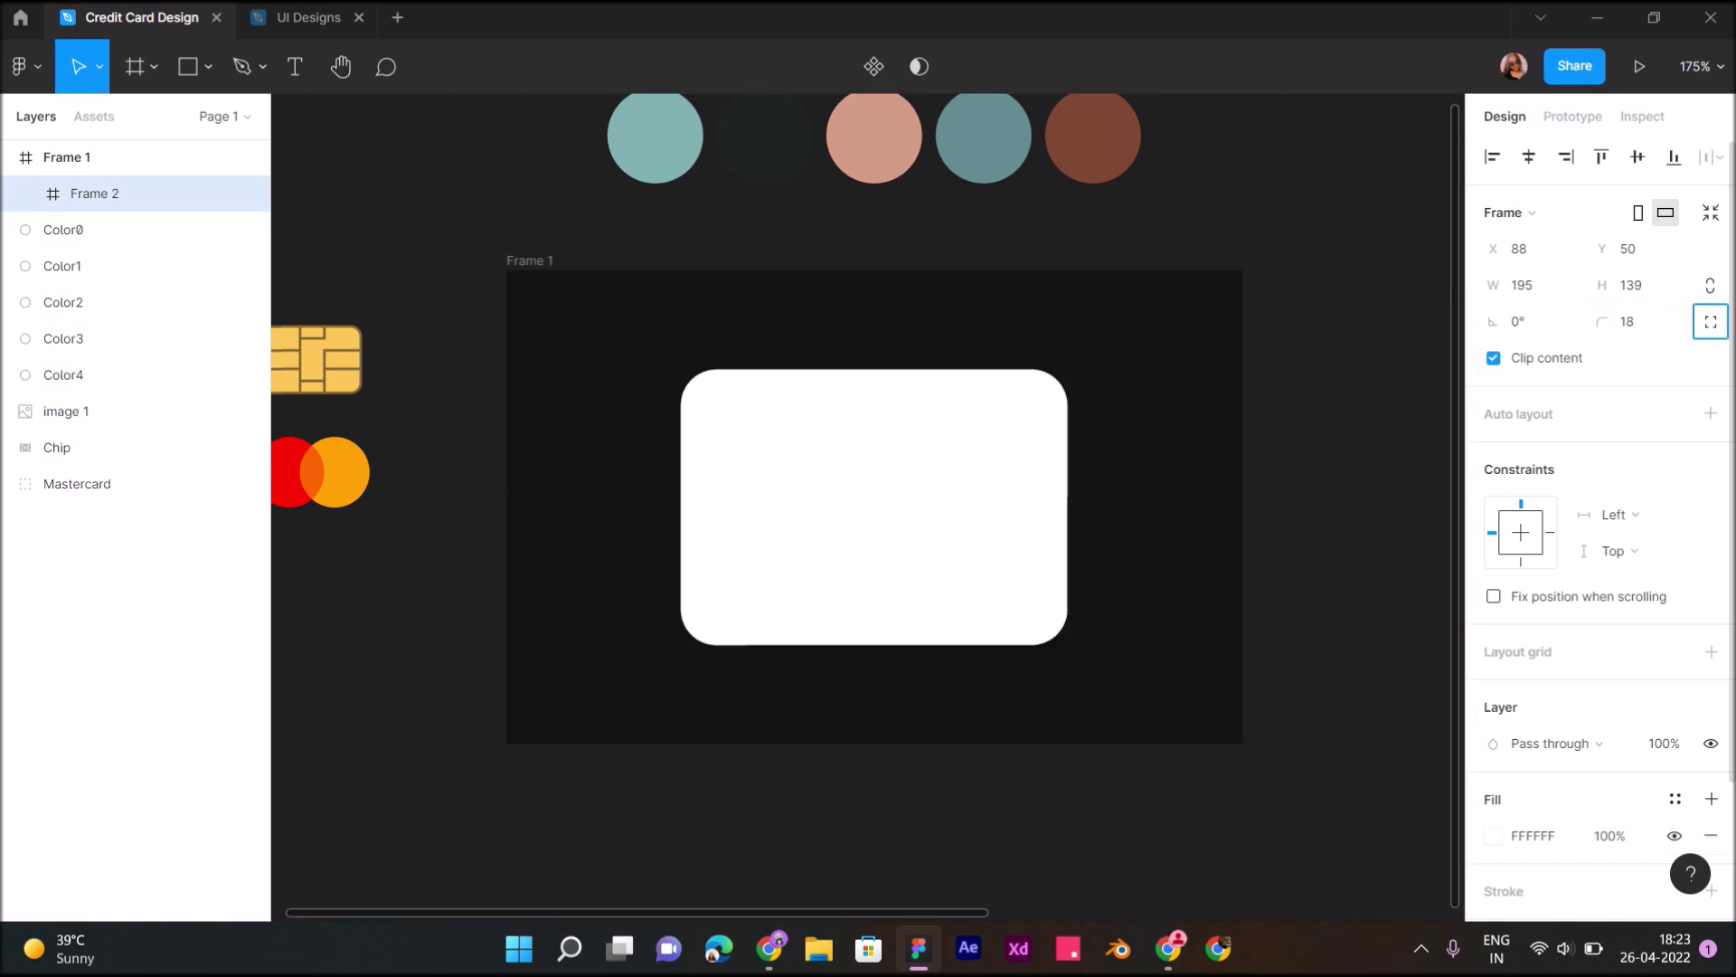
left_click(1711, 321)
left_click(1710, 357)
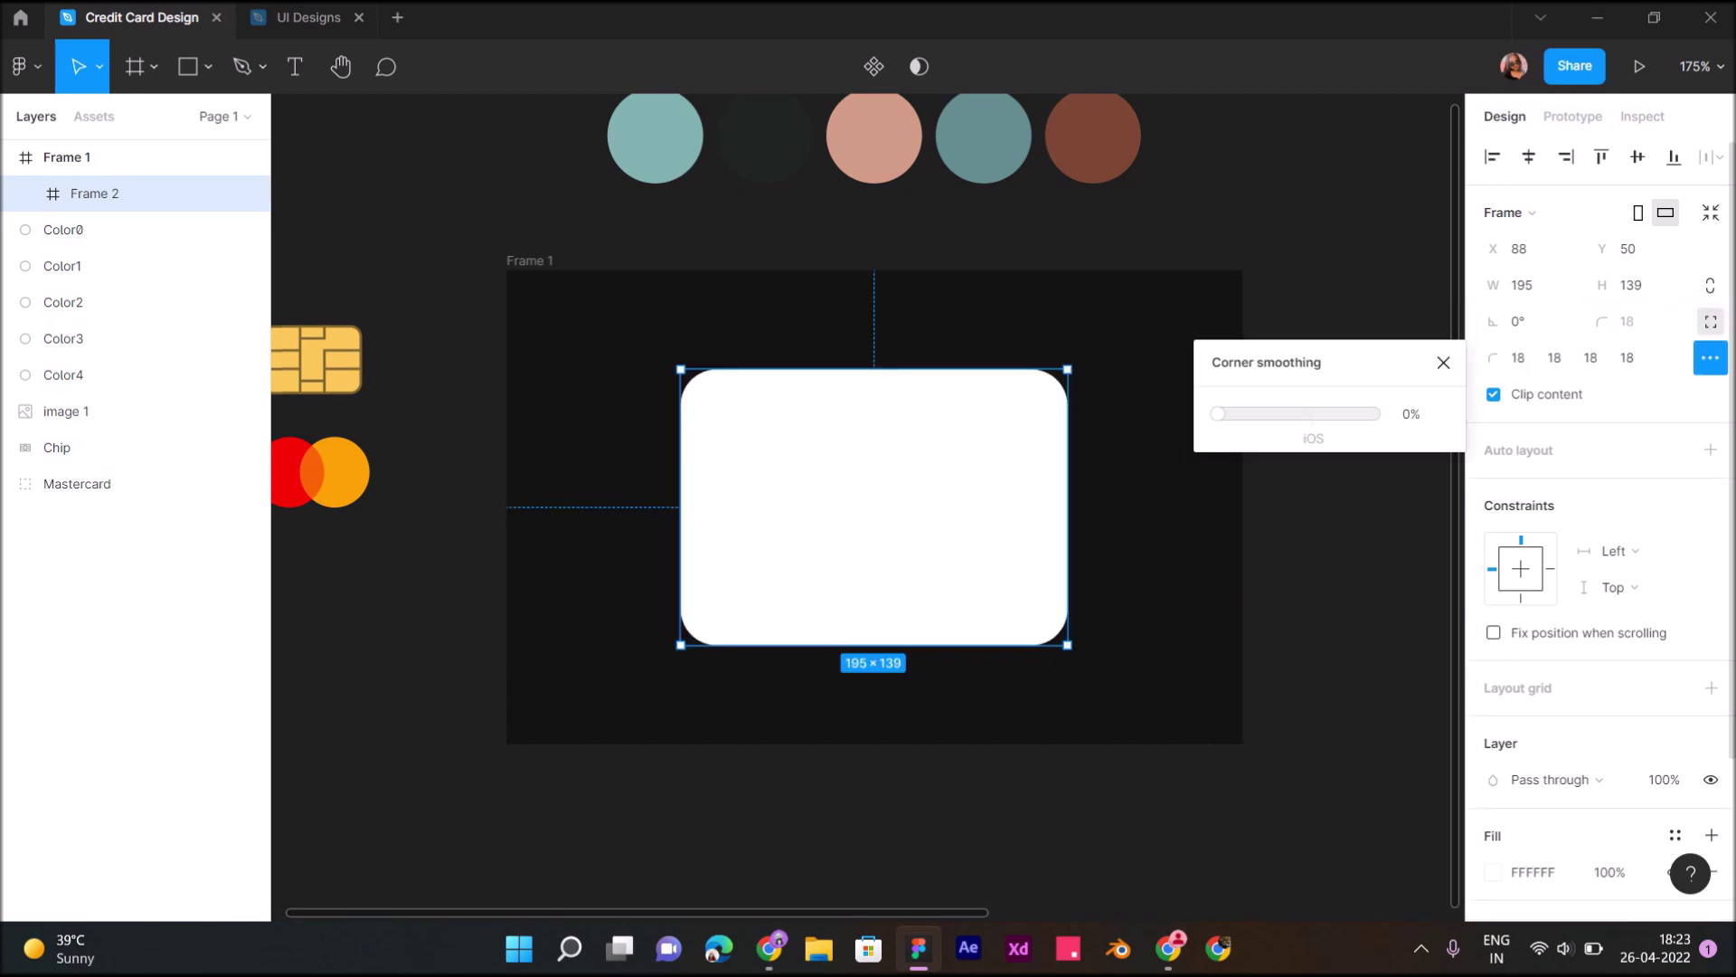
left_click_drag(1218, 413, 1374, 413)
Give the Frame 2 card a neutral dark grey 1F1F1F fill sampled from the canvas
scroll(1600, 542, "down", 2)
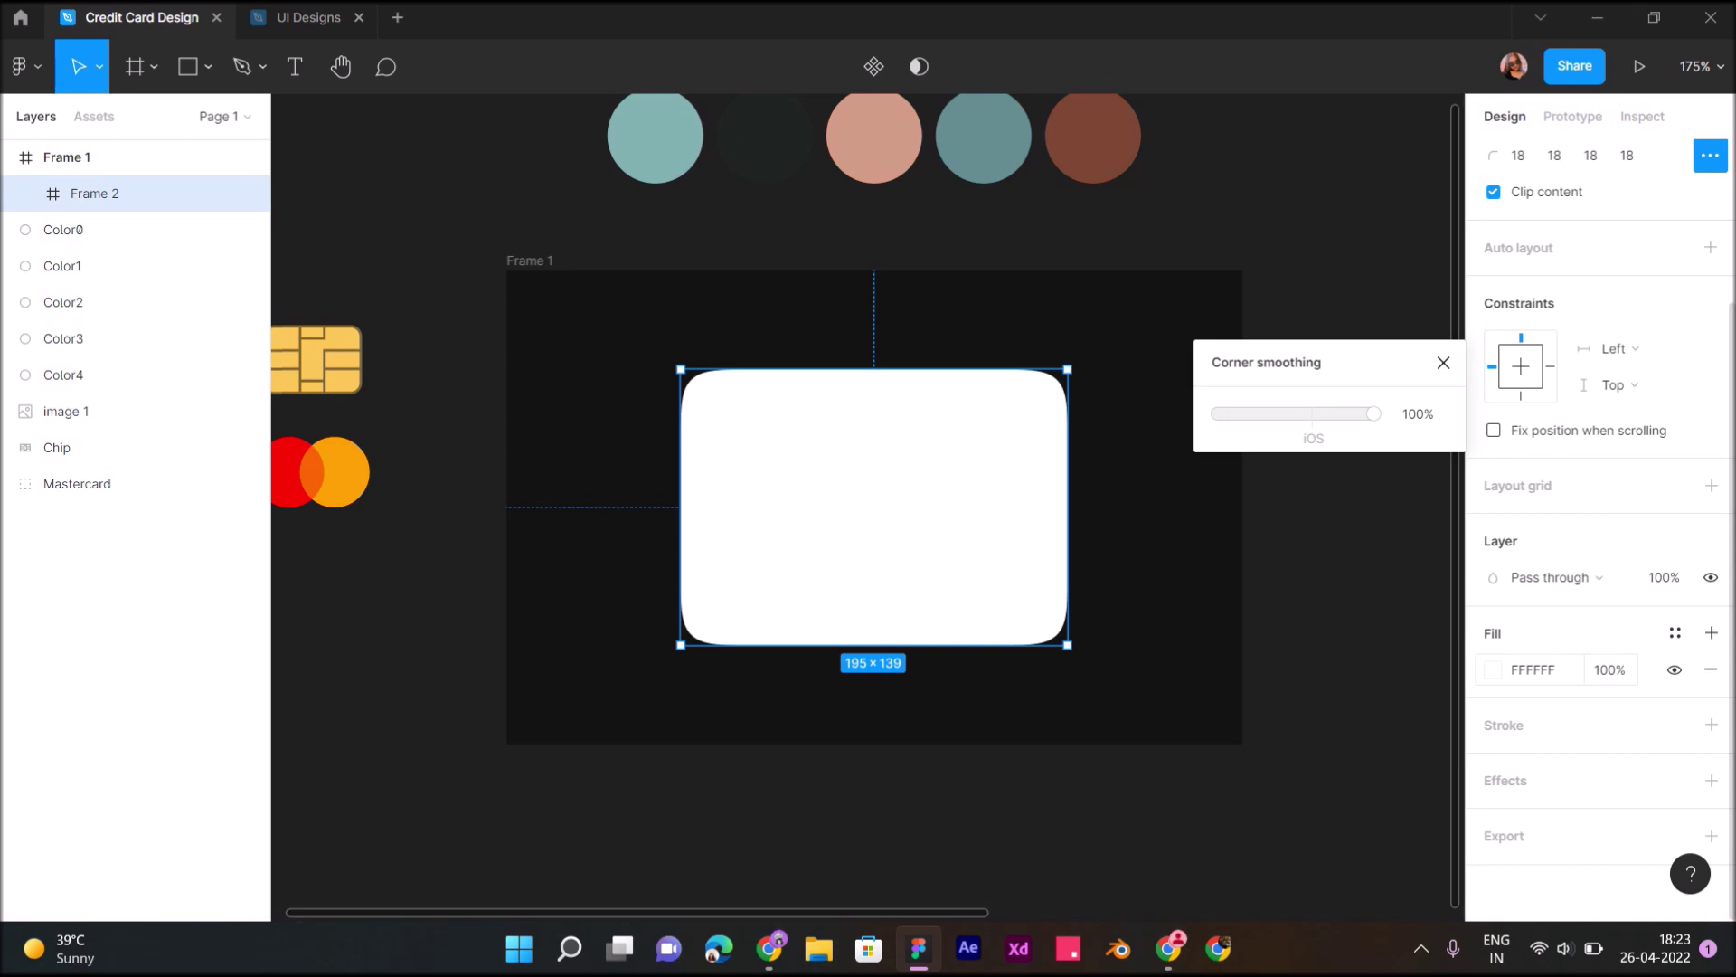
left_click(1493, 670)
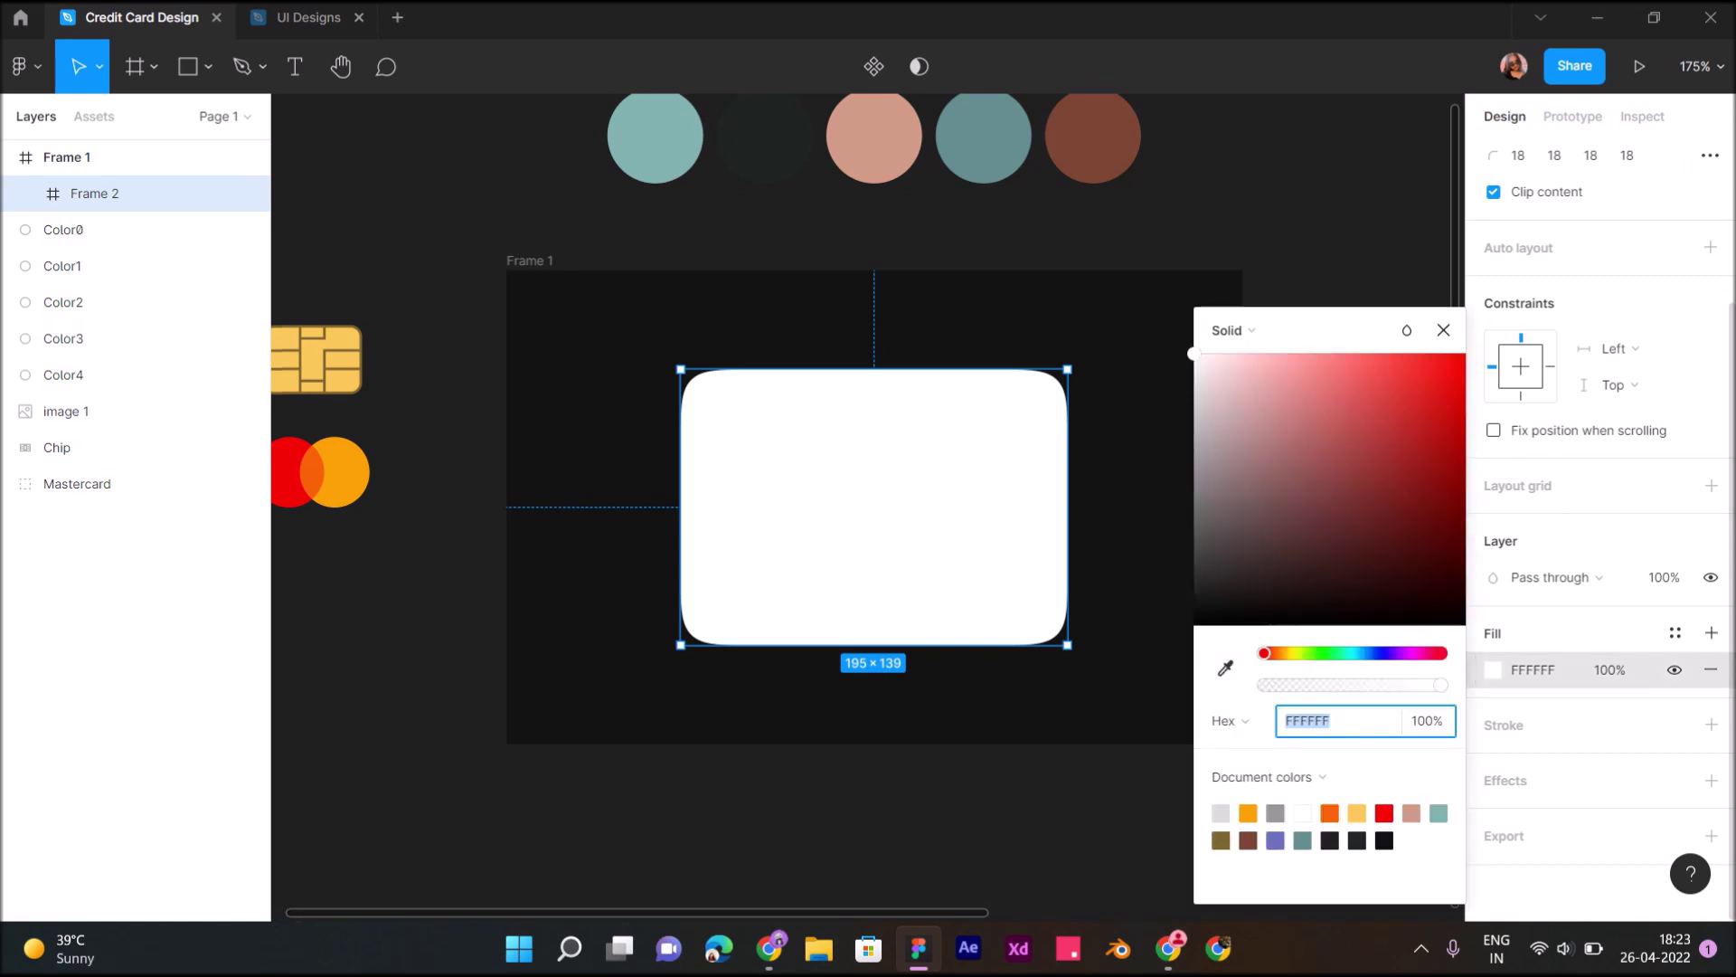
left_click(1225, 668)
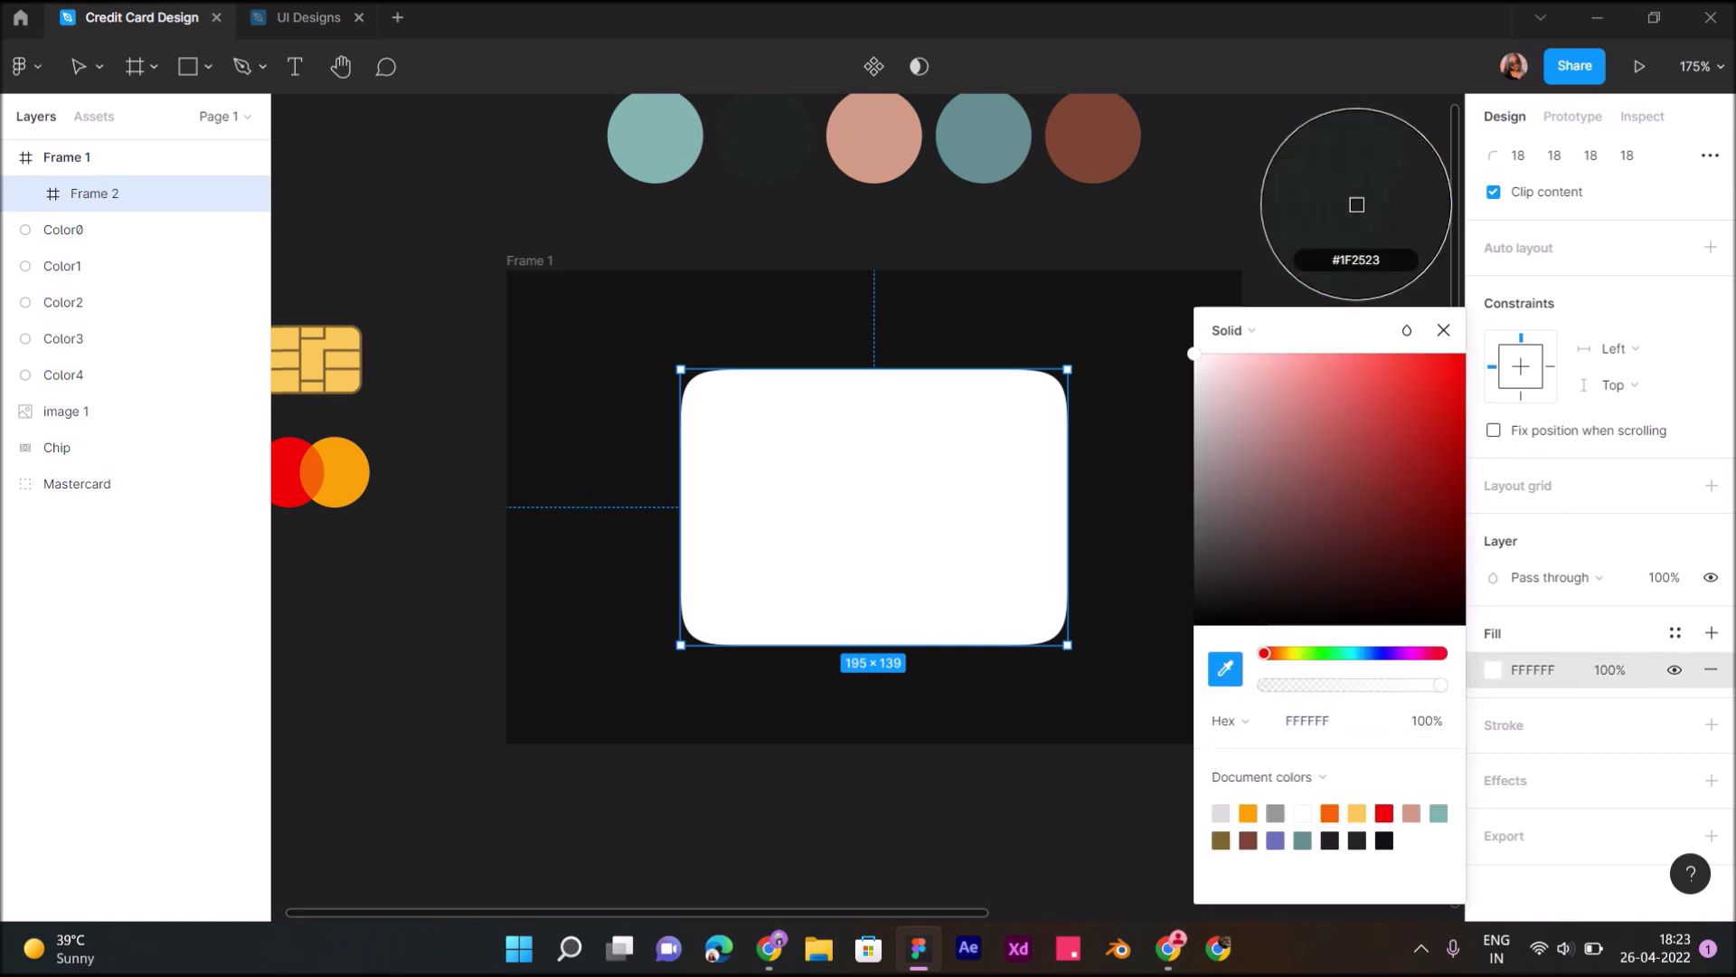
left_click(764, 136)
left_click_drag(1238, 586, 1195, 585)
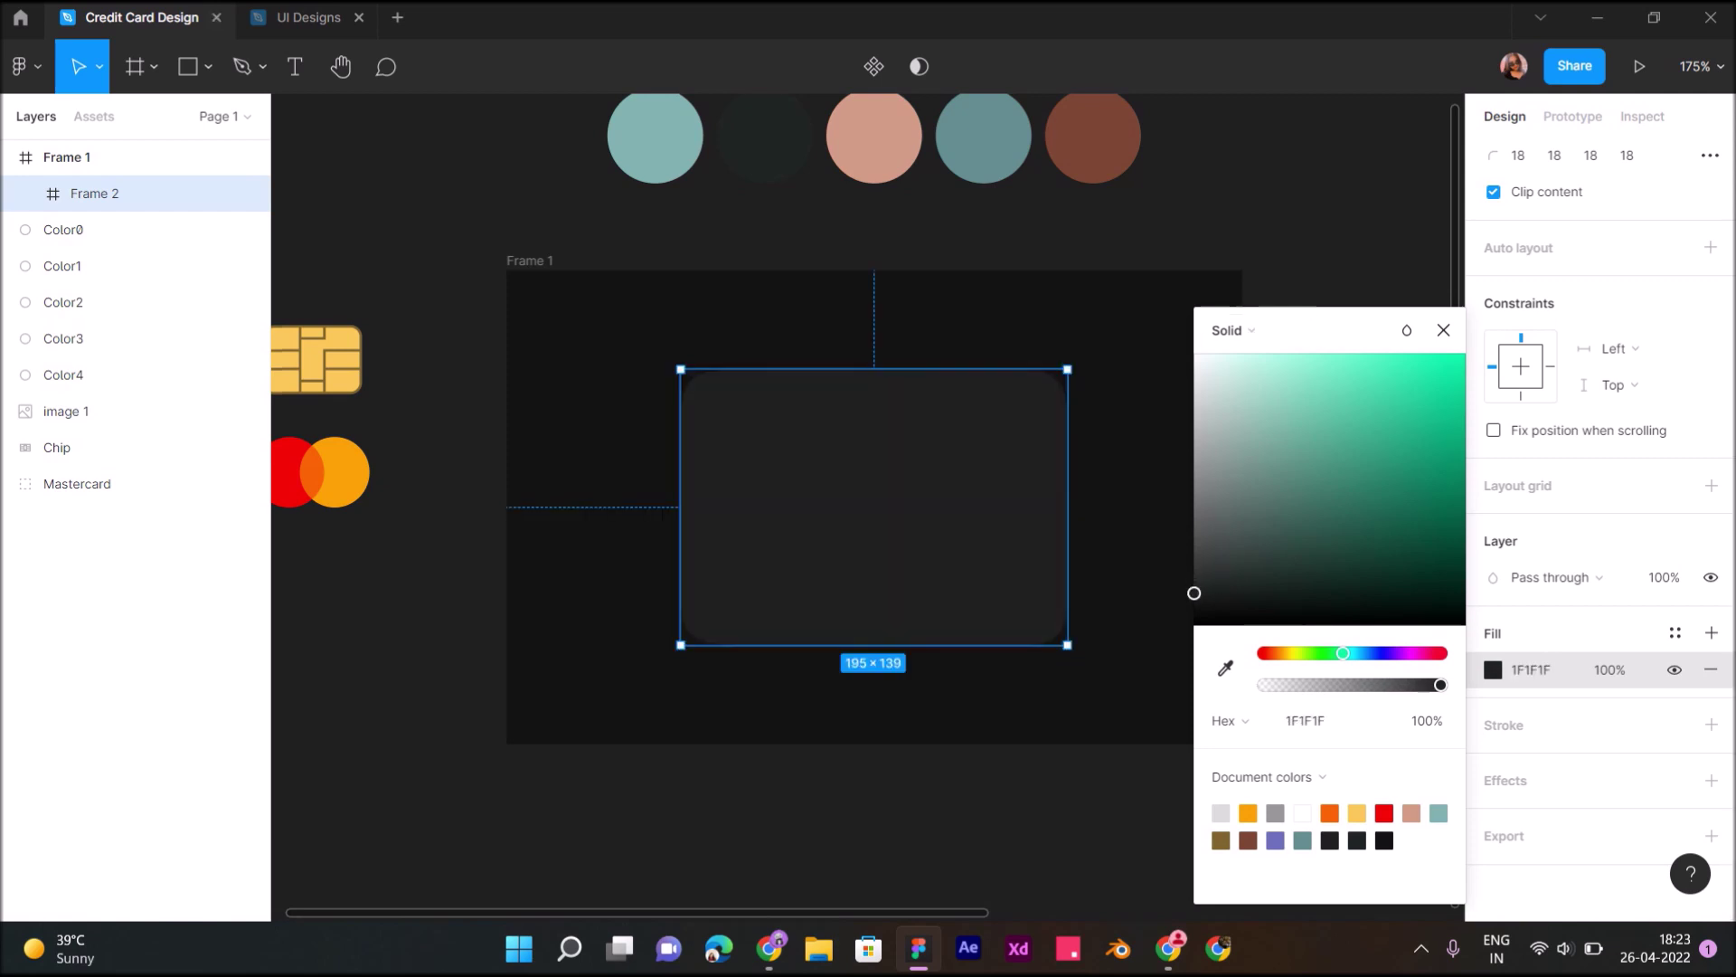
key("Escape")
scroll(868, 506, "left", 2)
left_click(91, 194)
key("Escape")
left_click(208, 66)
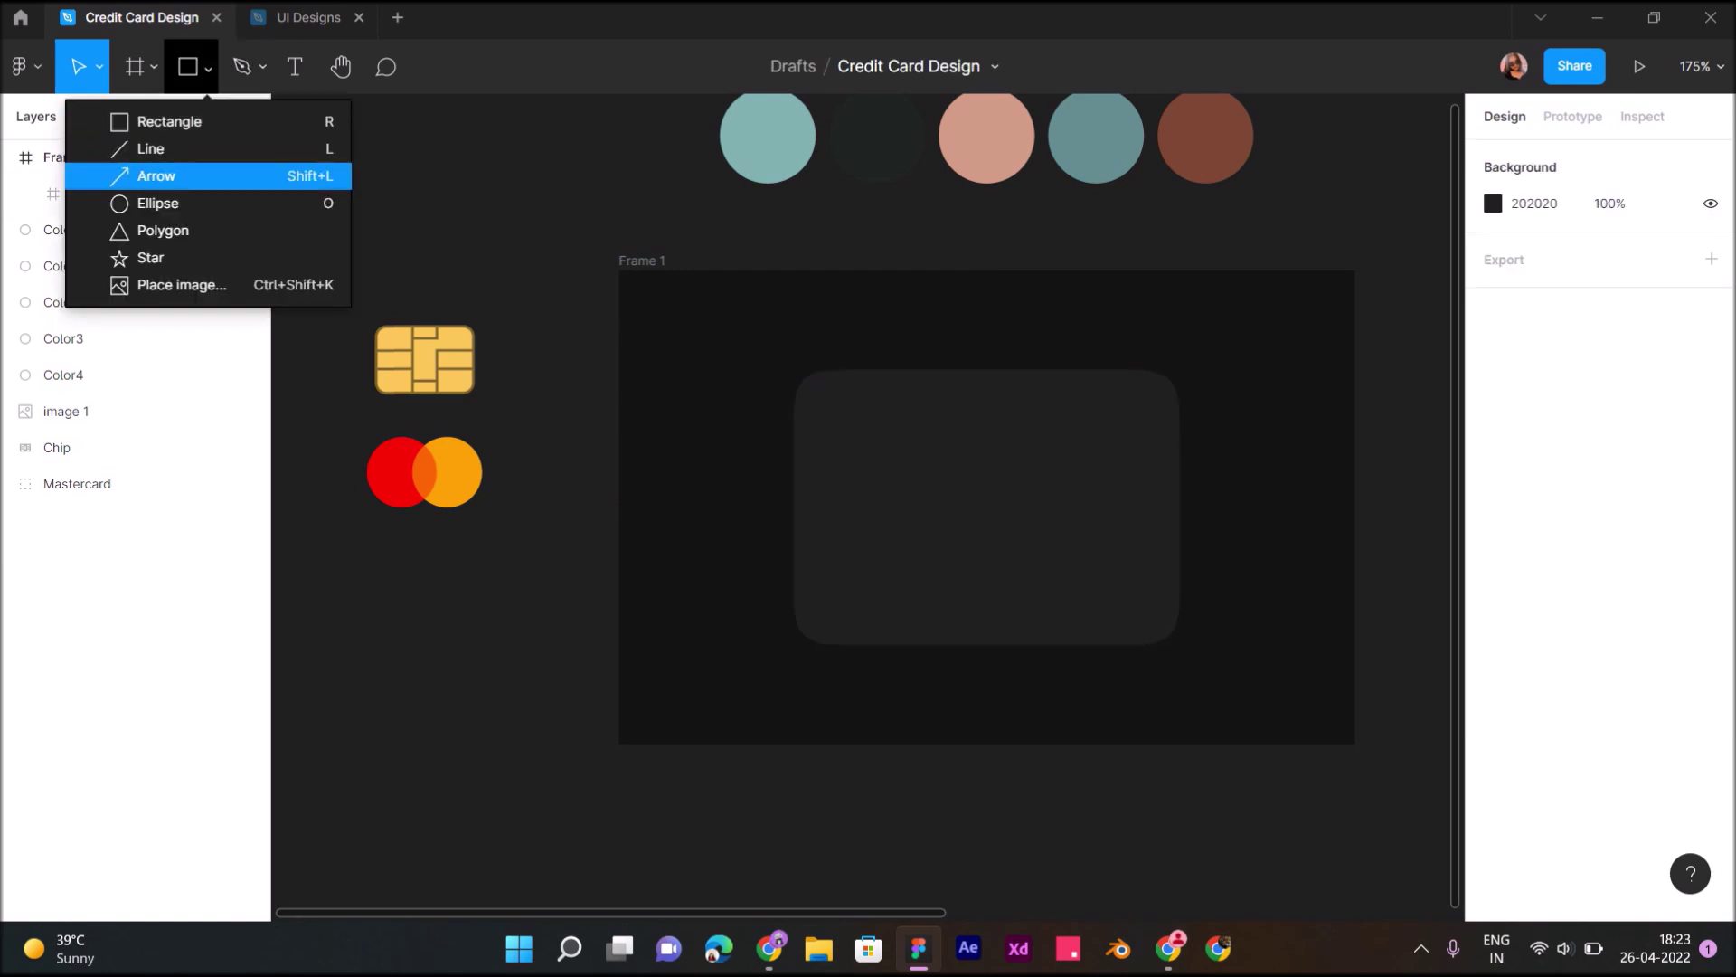
Draw a 75×75 circle at the card's top-left inside Frame 2, filled with the pink swatch colour
left_click(227, 200)
left_click_drag(781, 355, 929, 501)
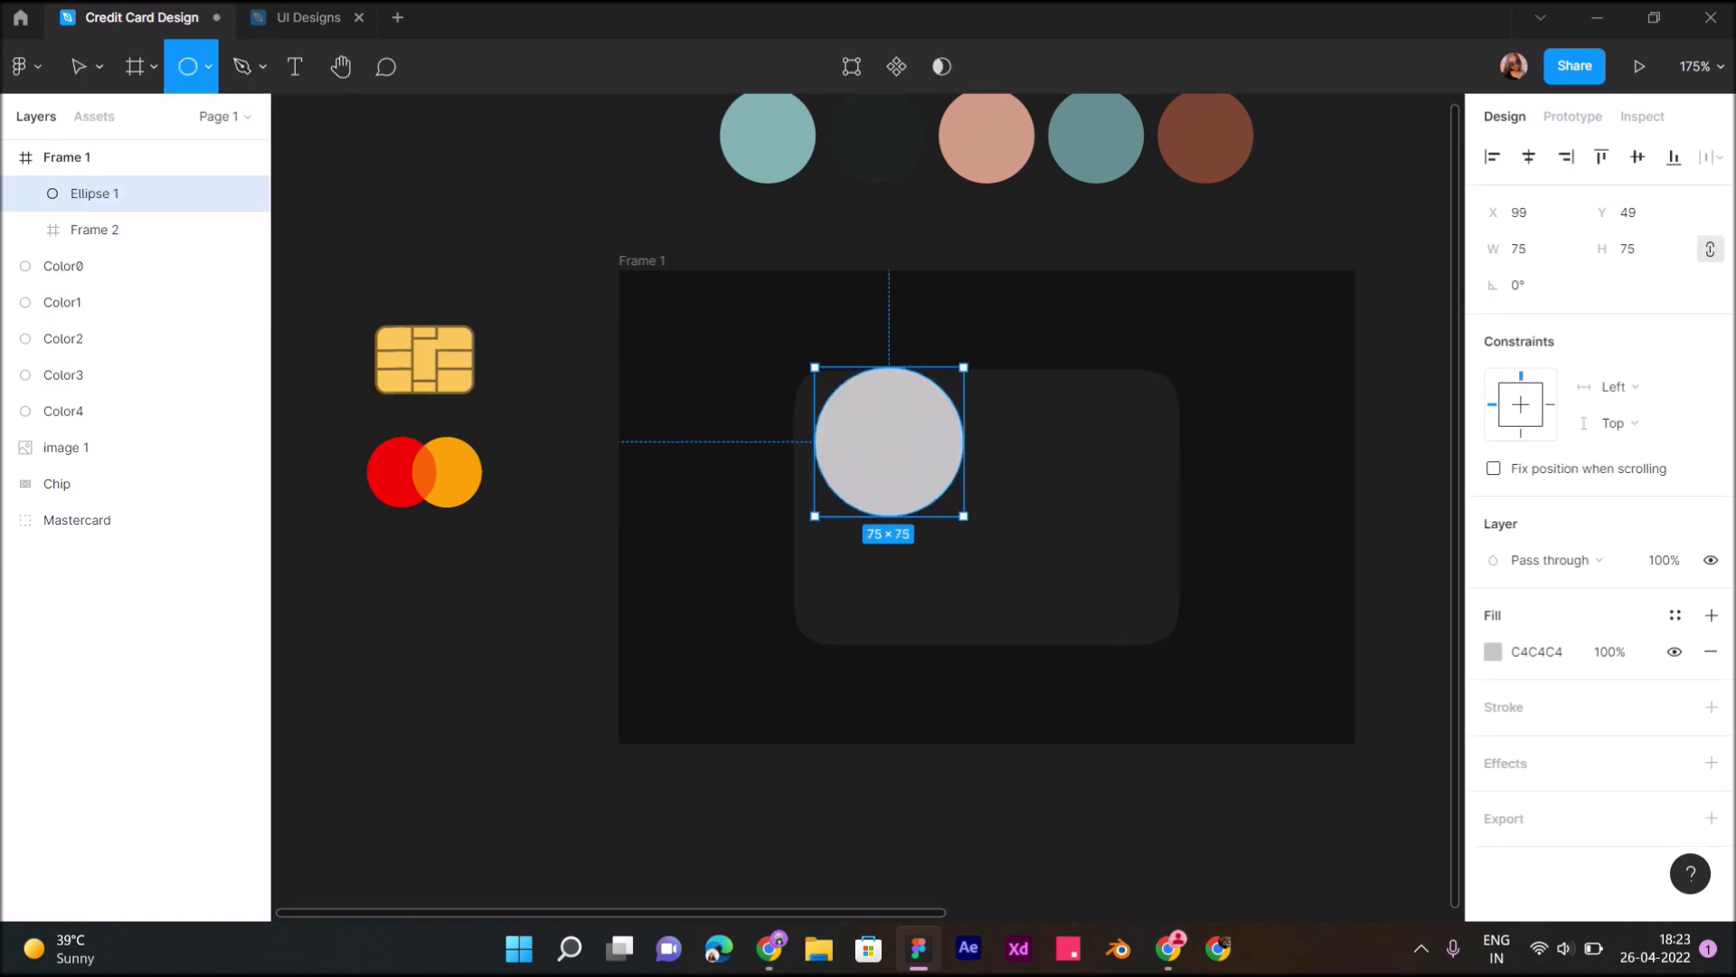
left_click_drag(856, 428, 856, 416)
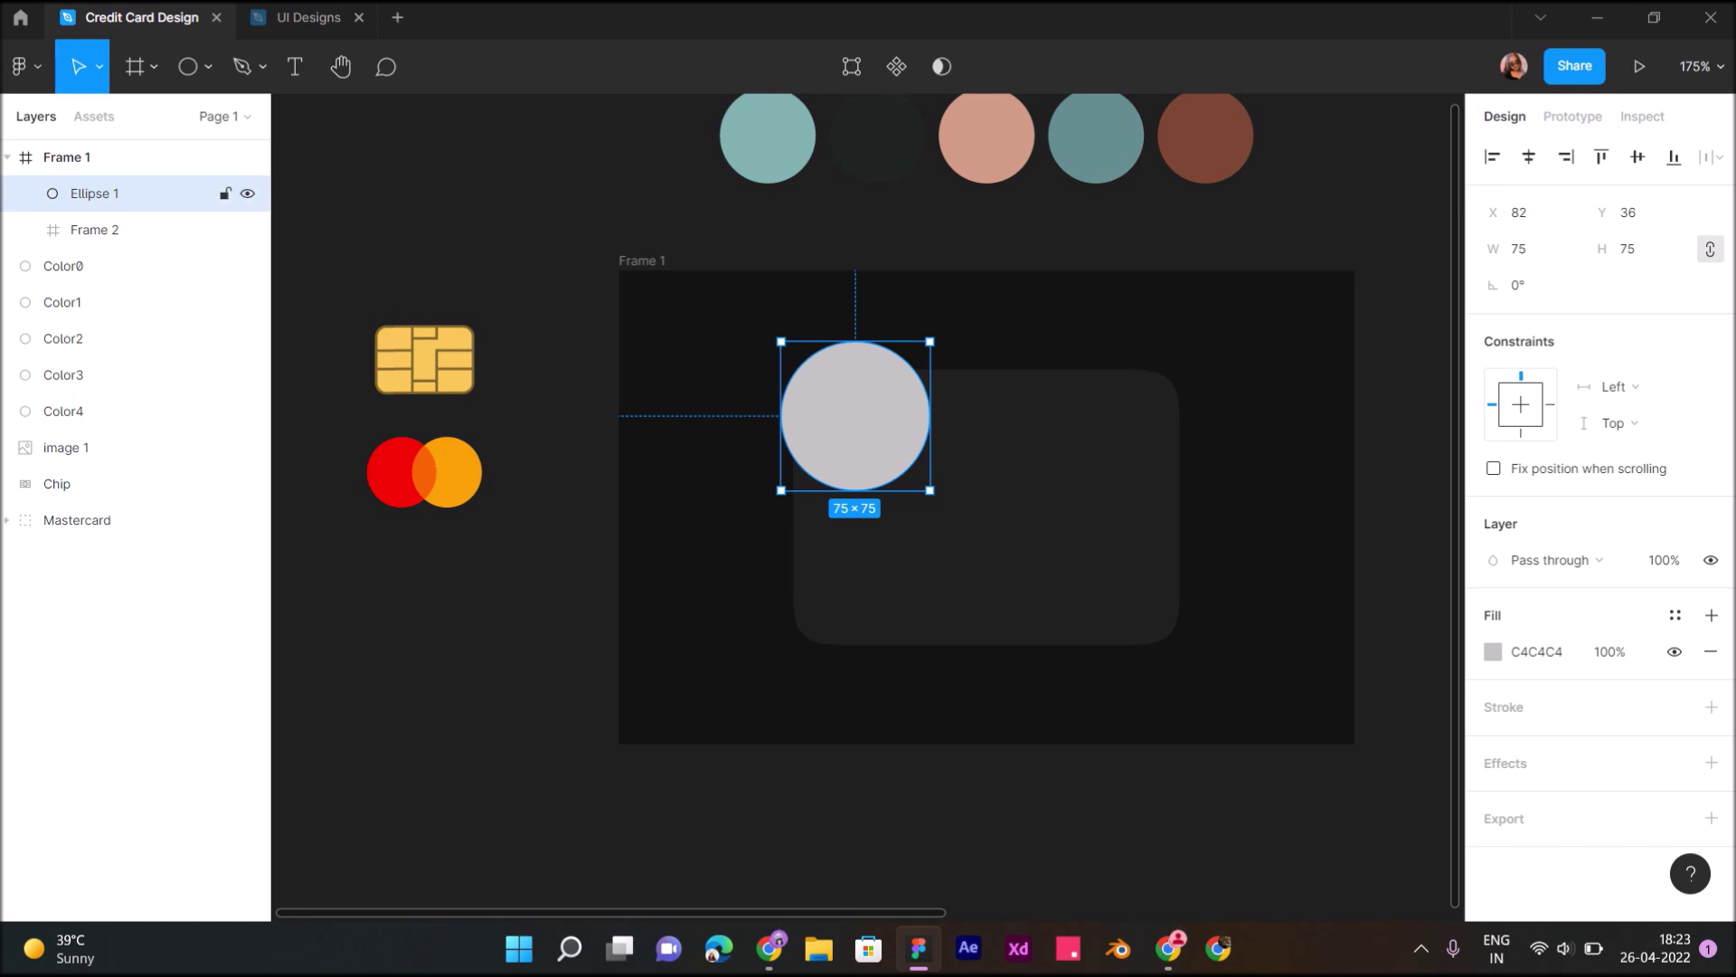
left_click_drag(91, 194, 117, 237)
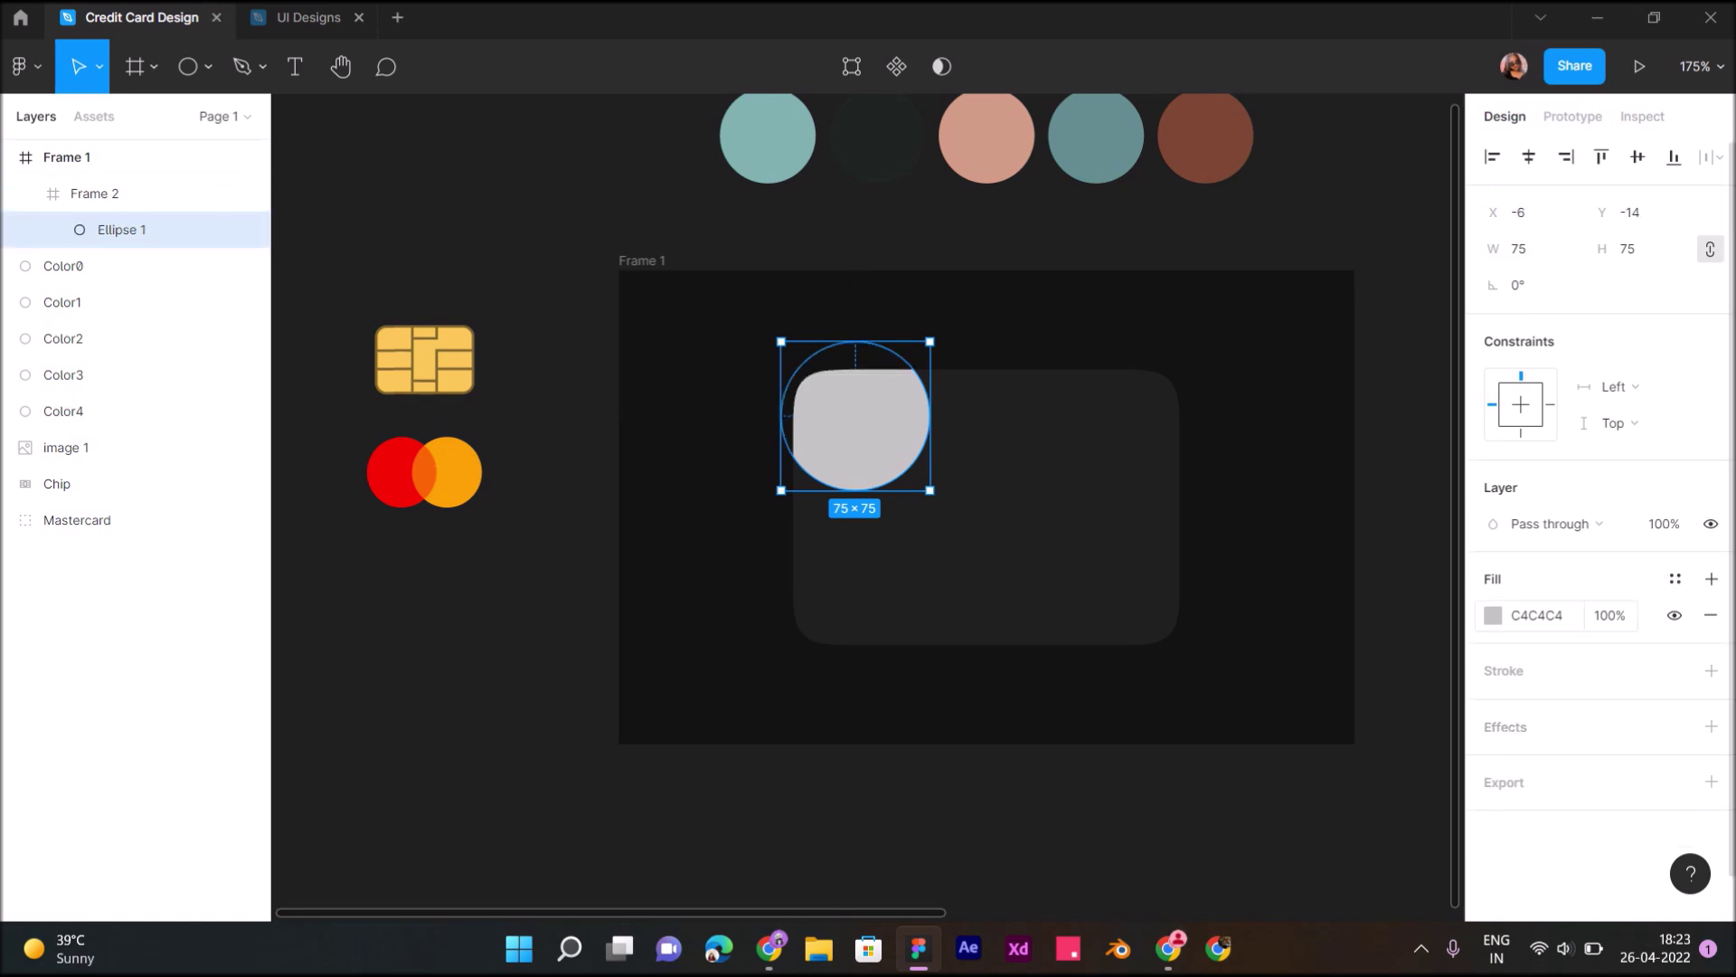
left_click(1493, 615)
left_click(1225, 668)
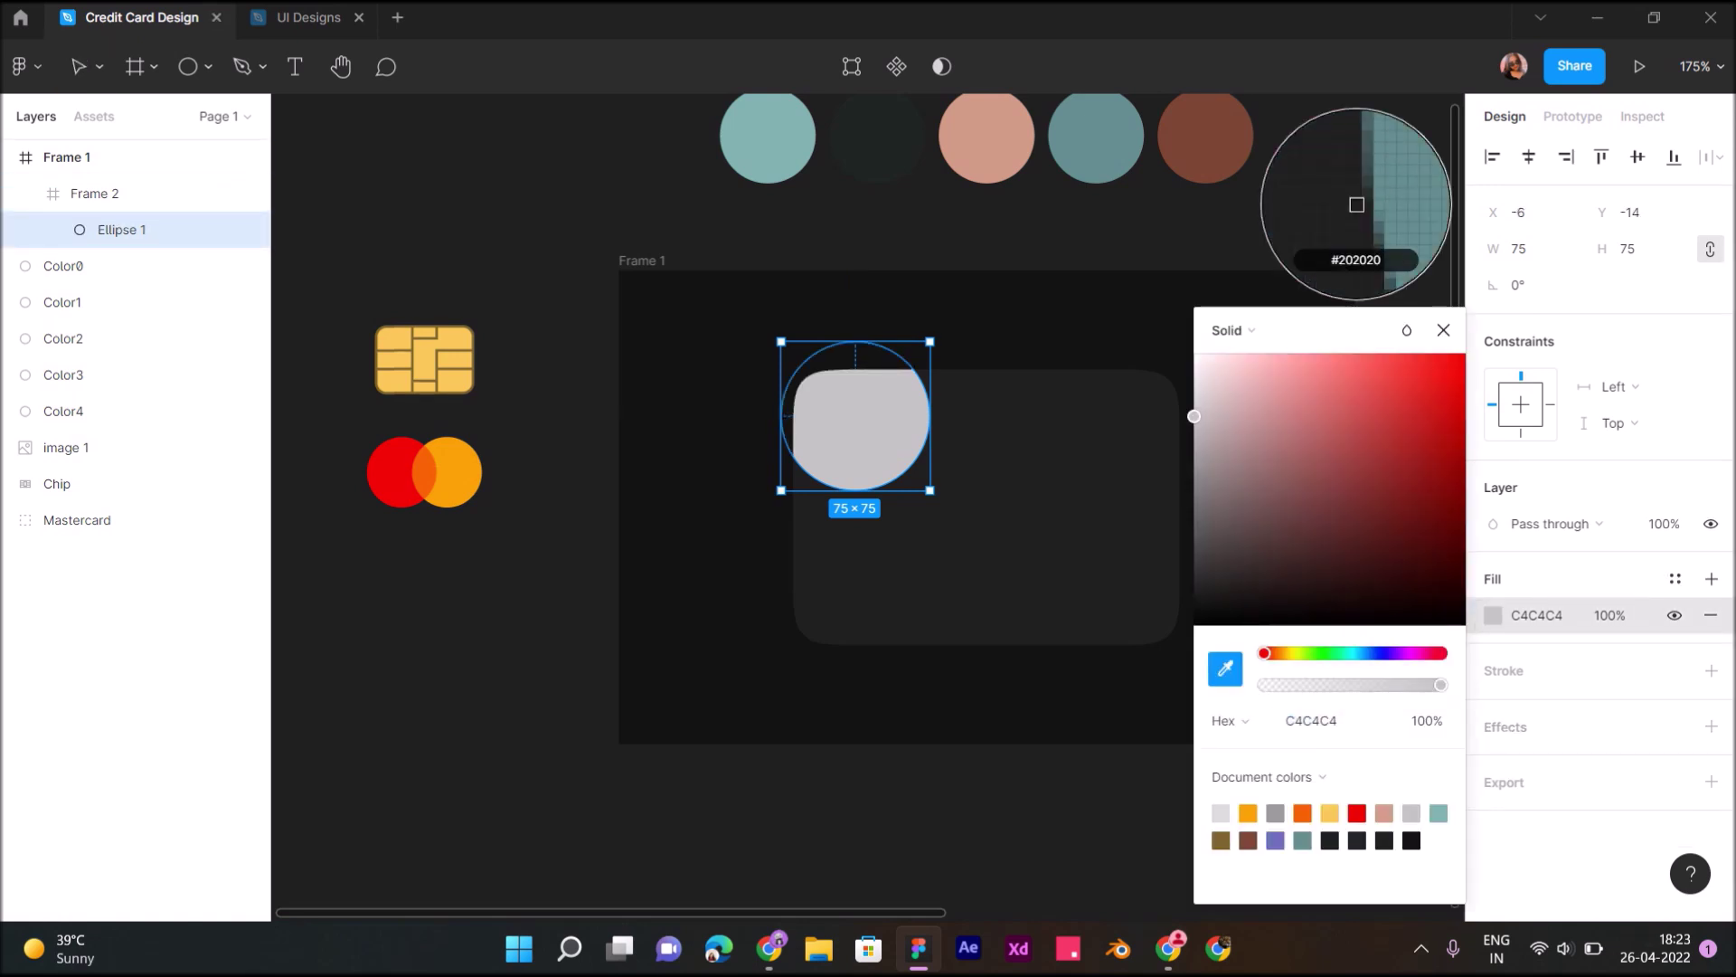
left_click(987, 135)
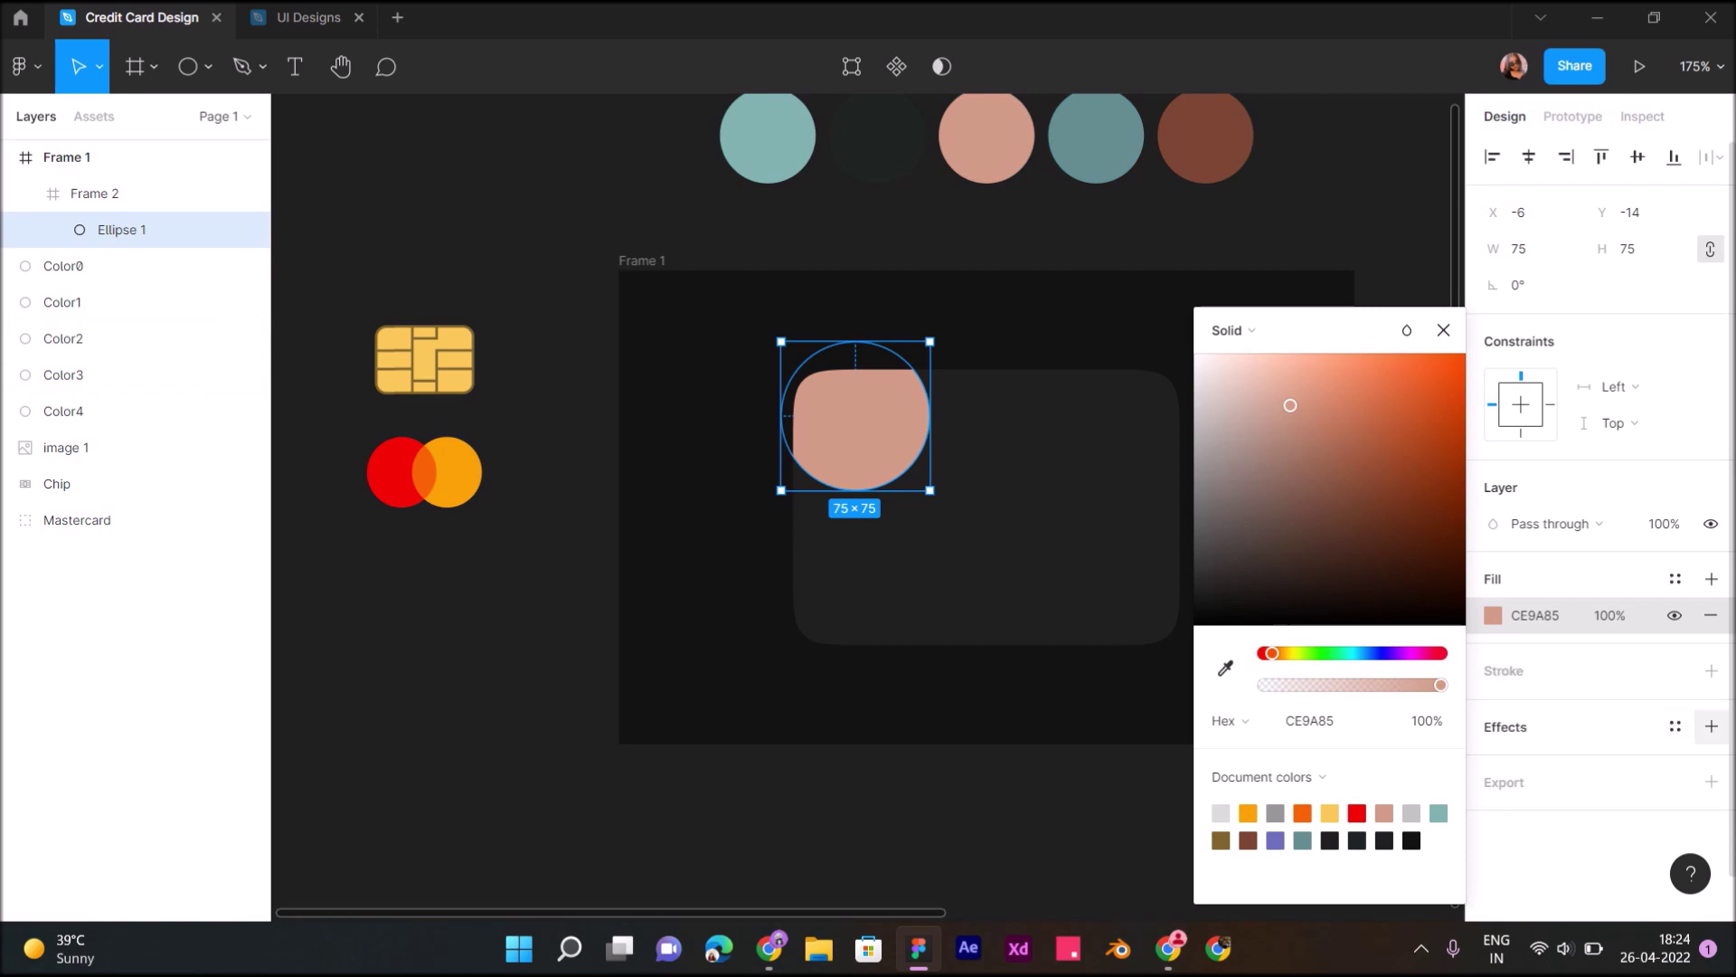
Add a Layer blur effect to the ellipse, trying amounts of 200 and then 100
left_click(1712, 727)
left_click(1555, 762)
left_click(1578, 791)
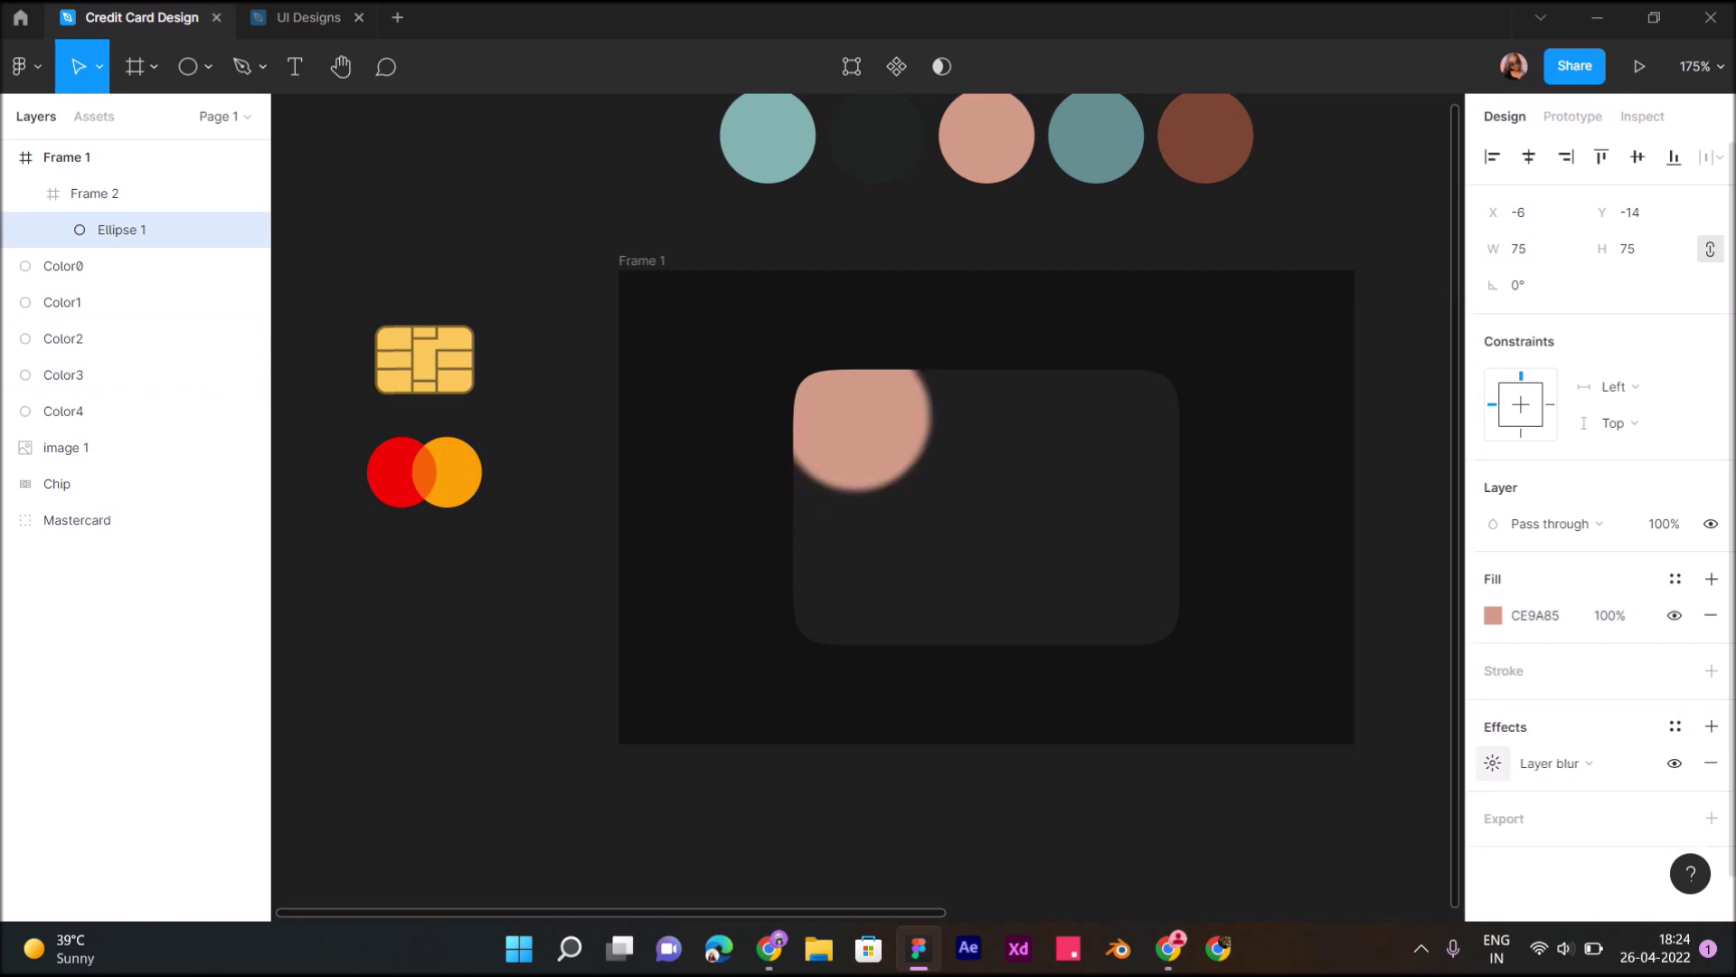
left_click(1493, 763)
type("0")
key("Return")
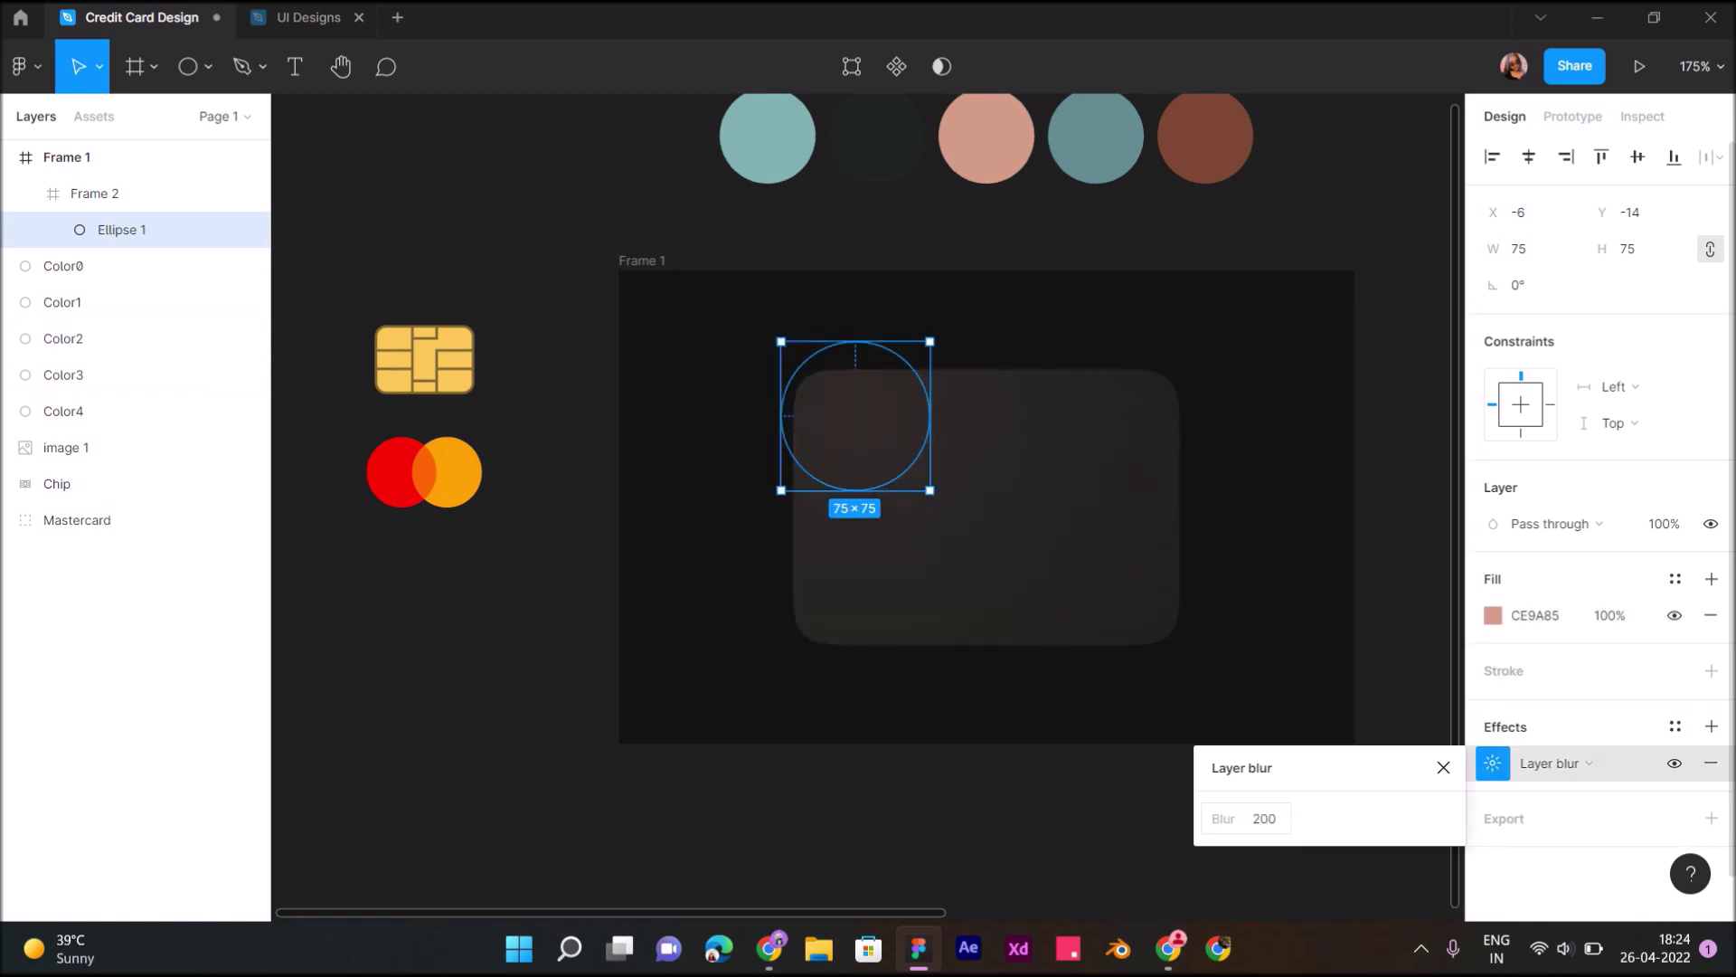
left_click(1264, 819)
type("00")
key("Return")
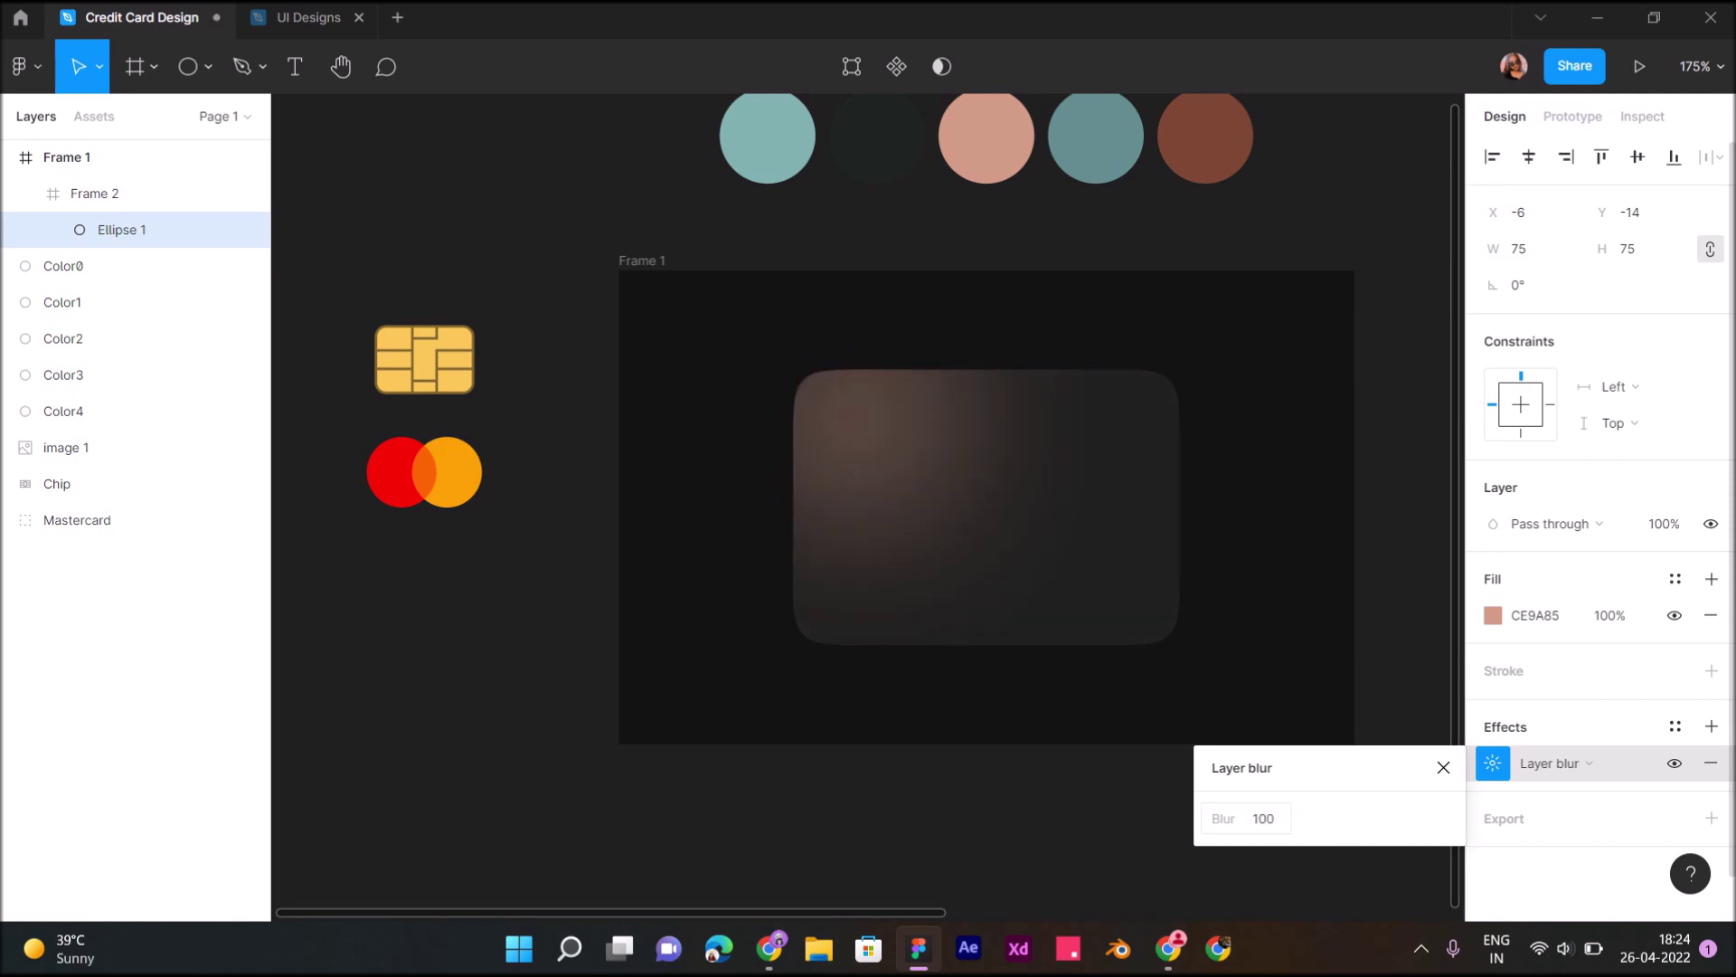
Reduce the ellipse height to 61, nudge it up 10, and blur it to 60, then 80
left_click_drag(856, 342, 855, 369)
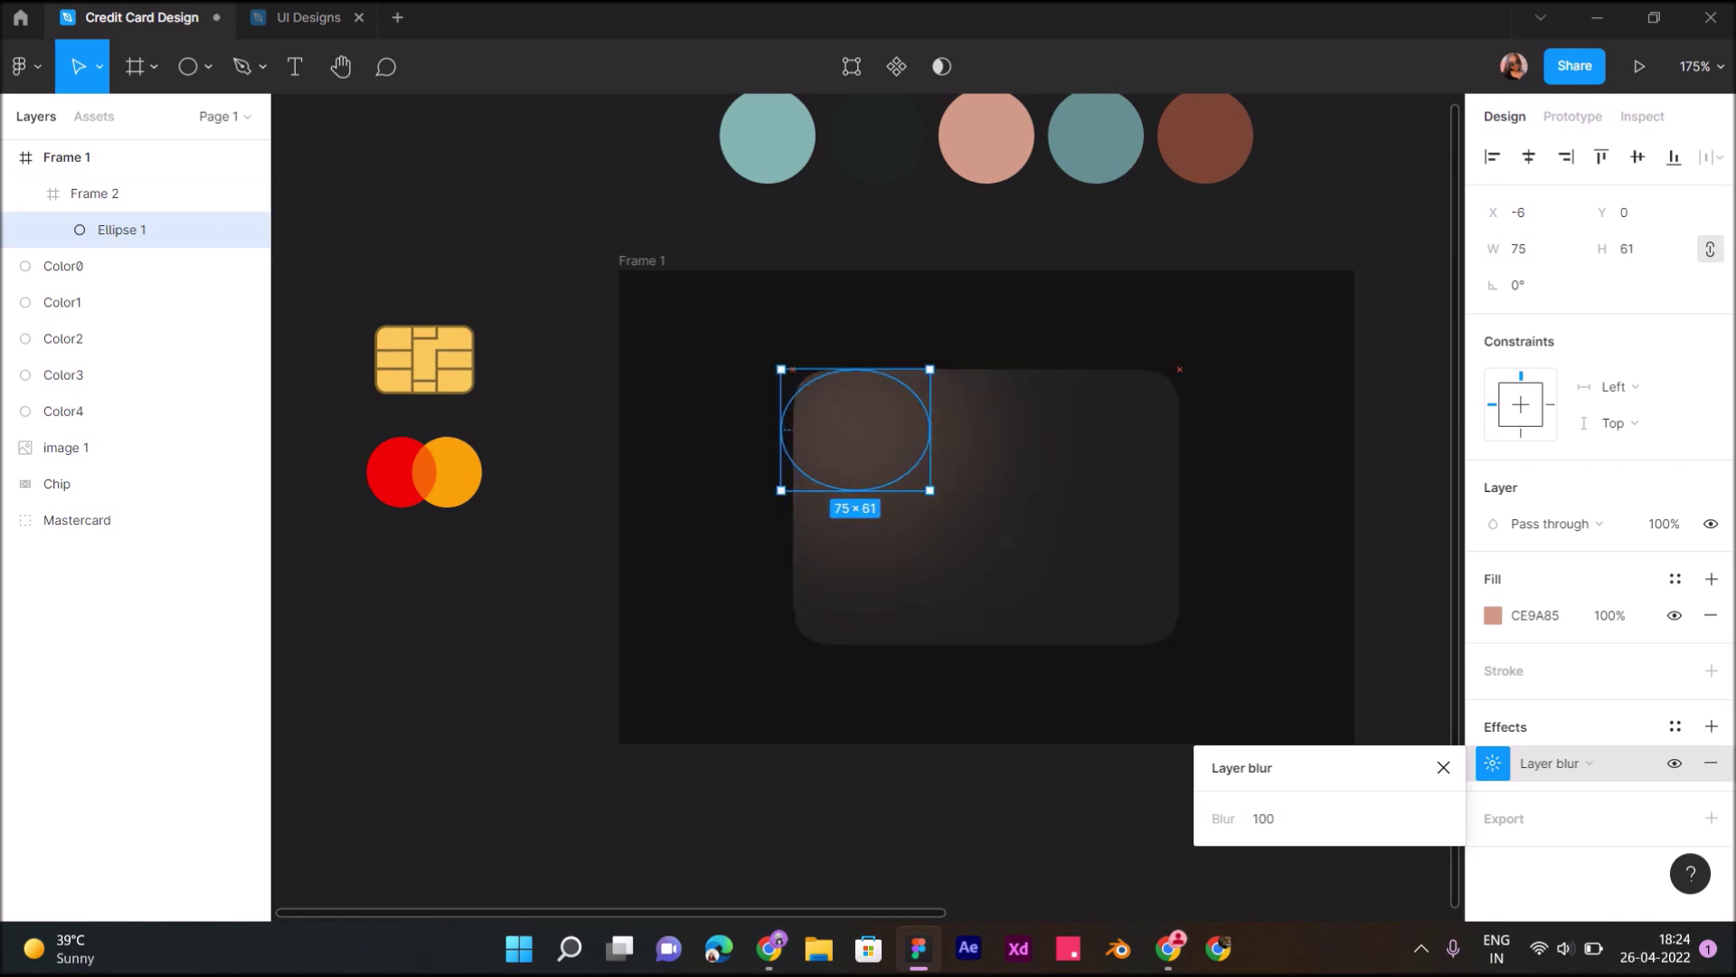
key("shift+Up")
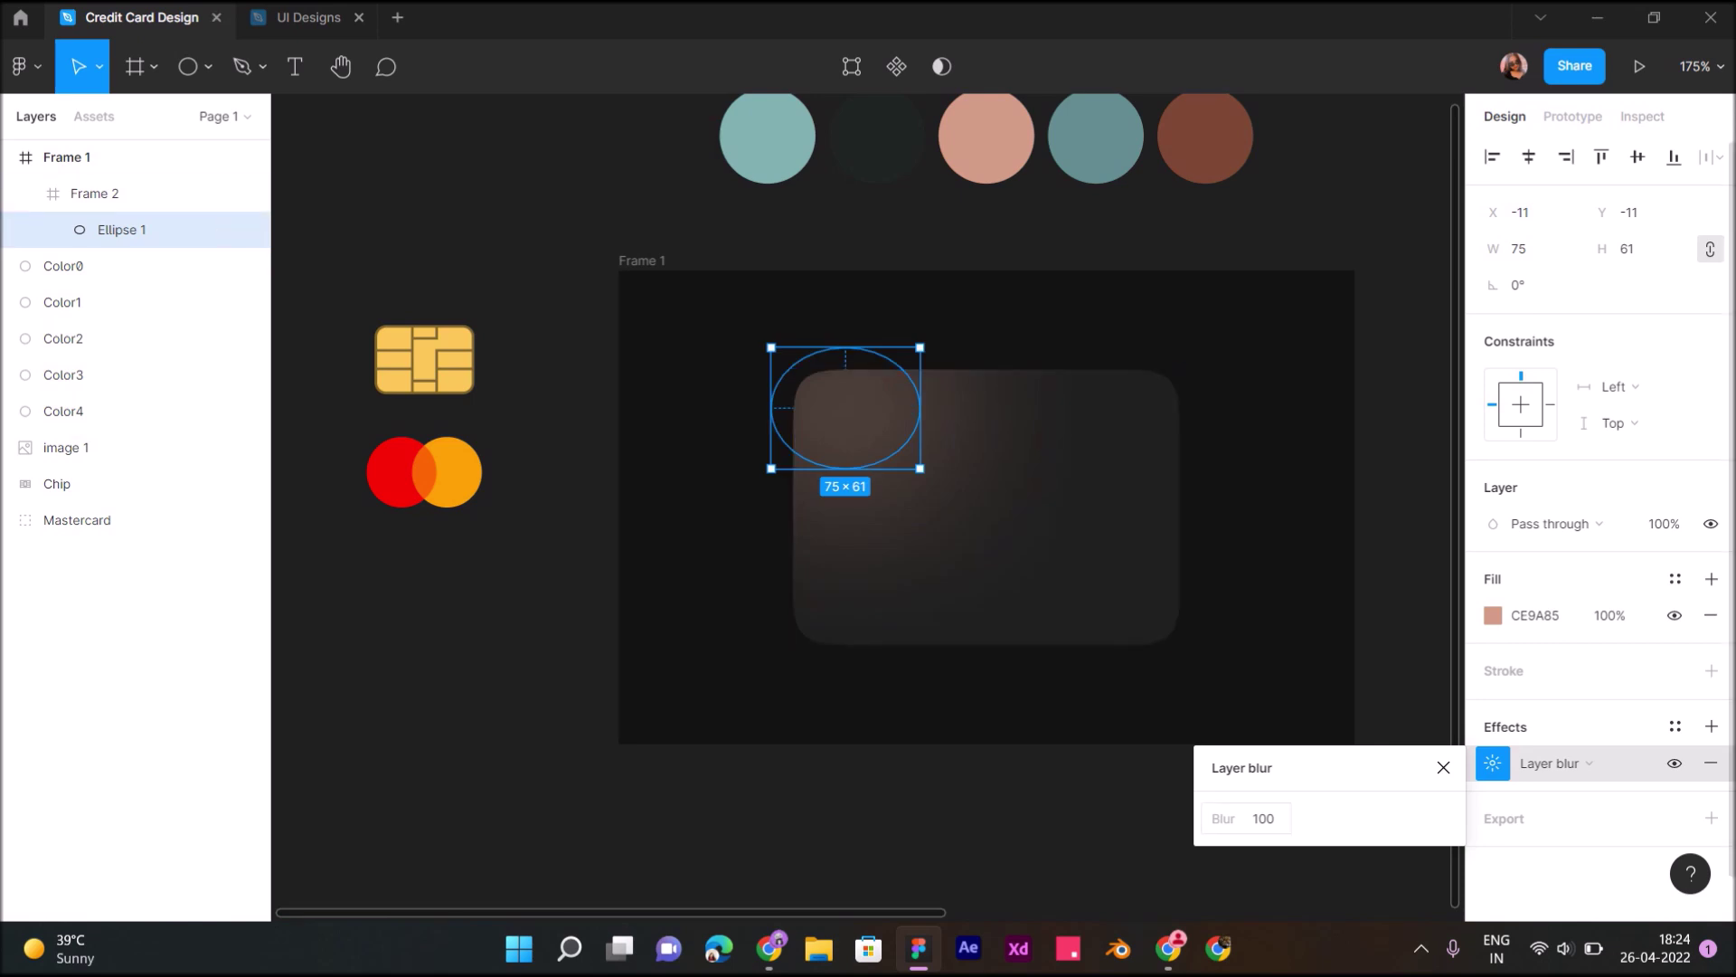
type("60")
key("Return")
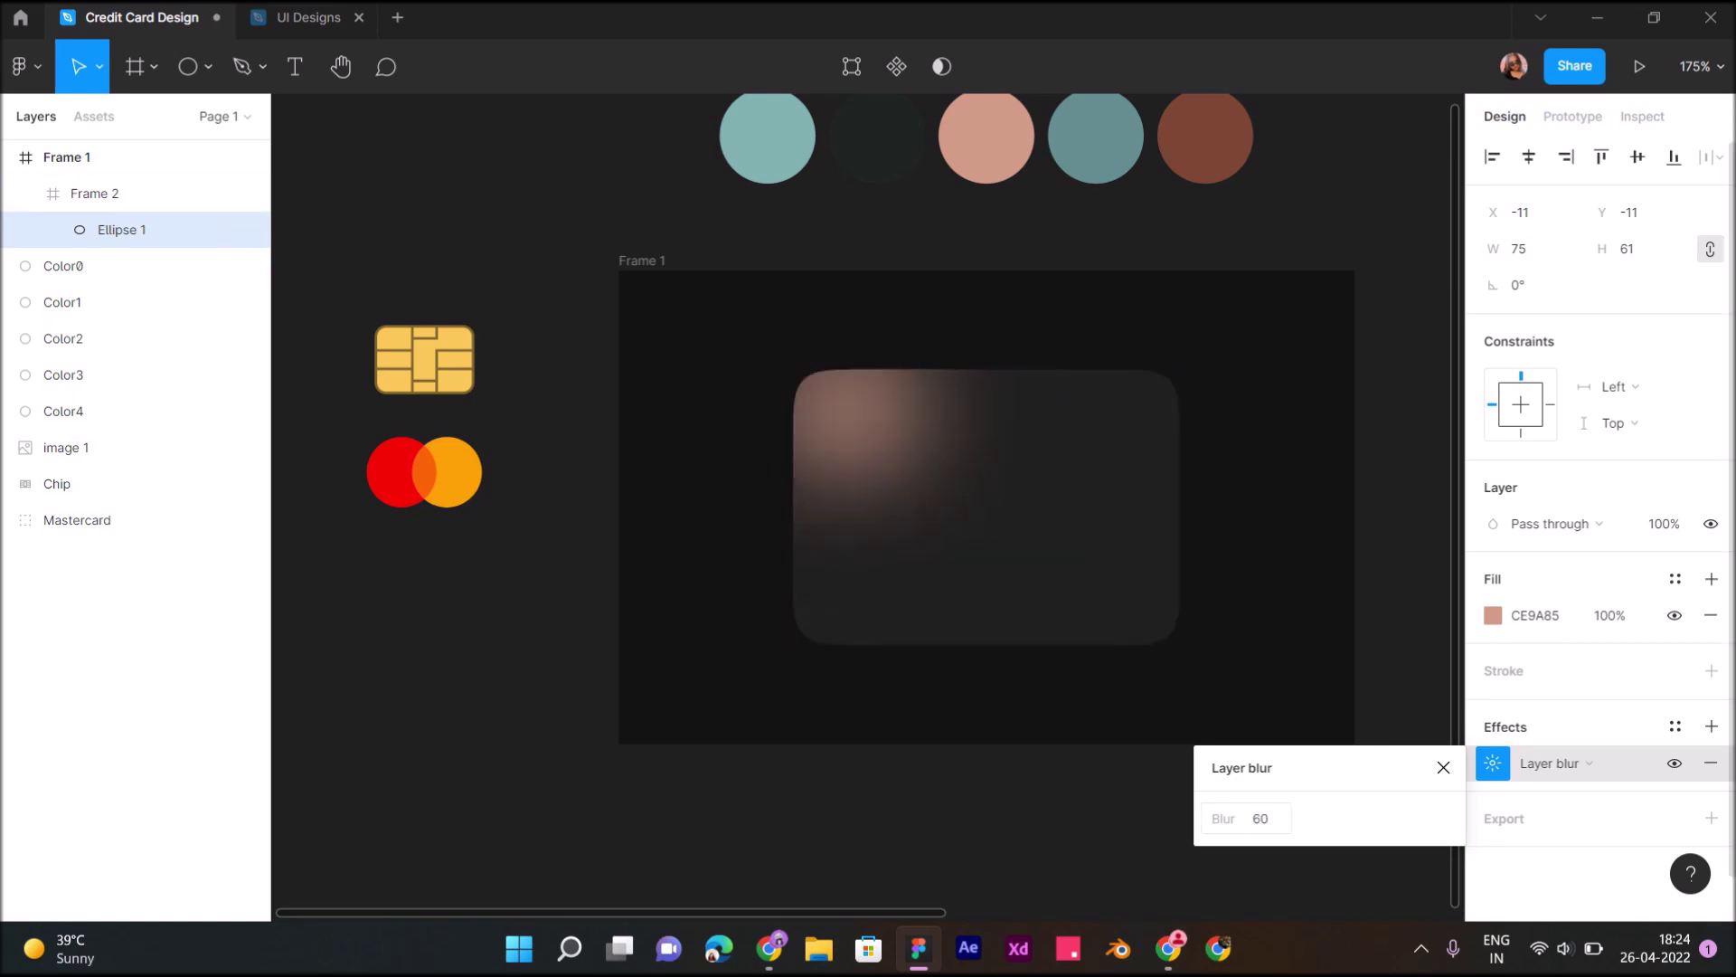
type("80")
key("Return")
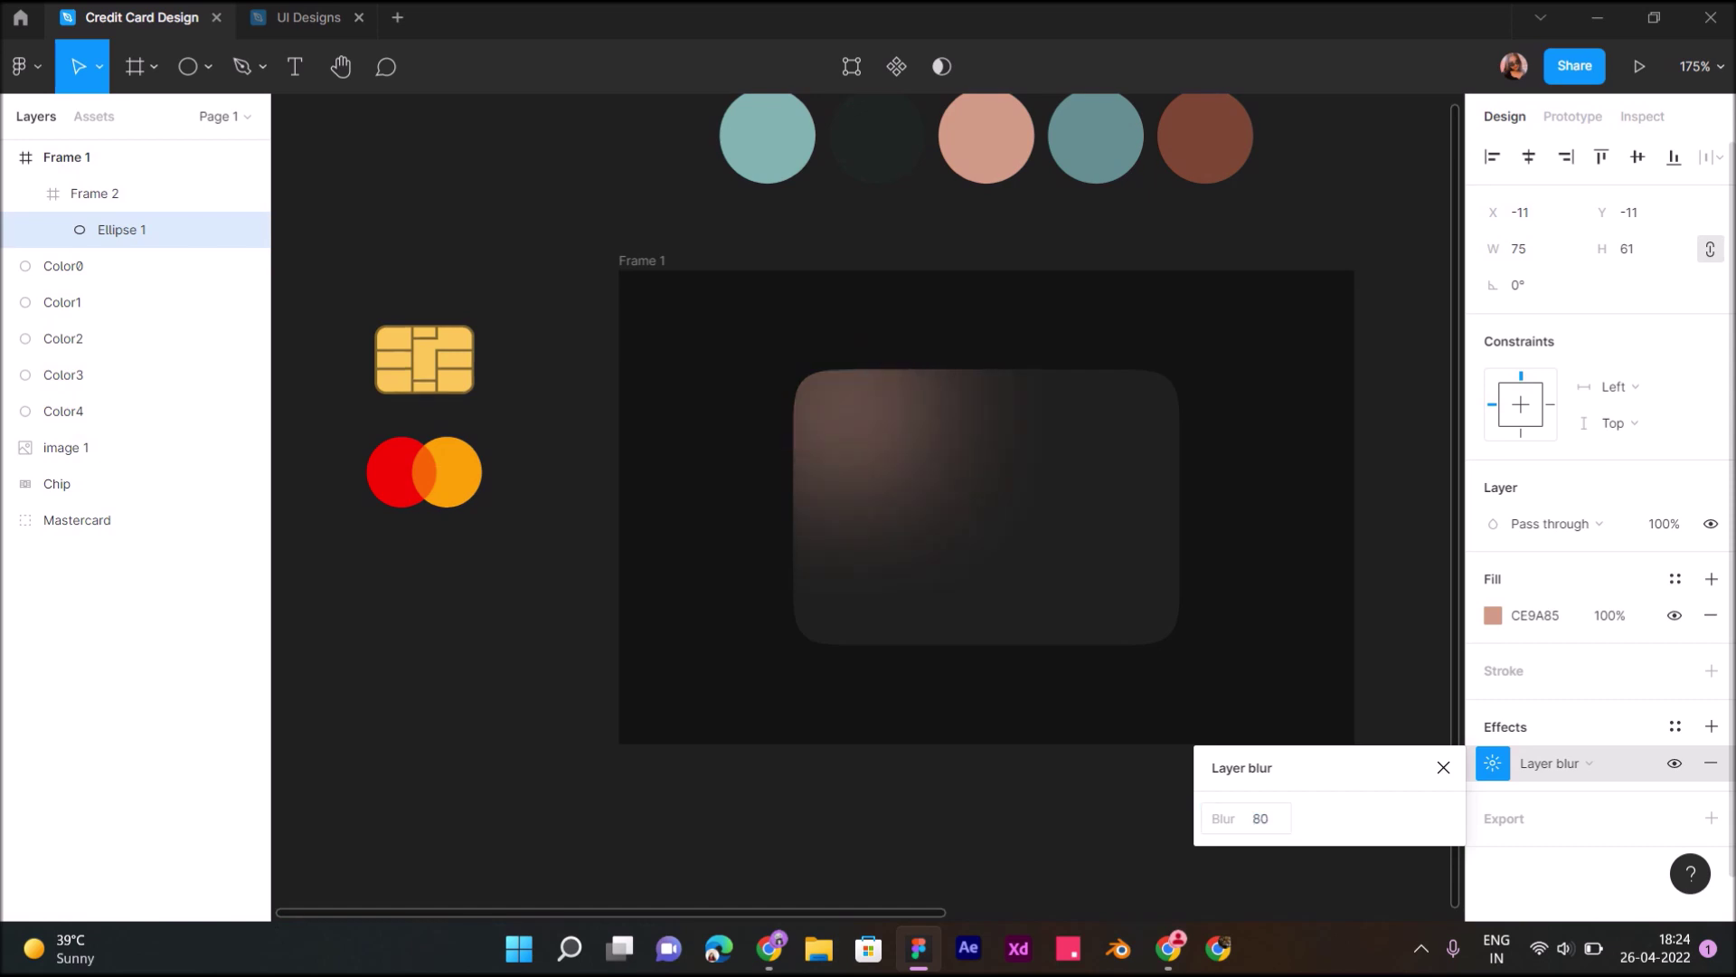
Duplicate the blurred ellipse to an enlarged copy at the card's top-right and another at its lower left
left_click_drag(845, 407, 1059, 401, "alt")
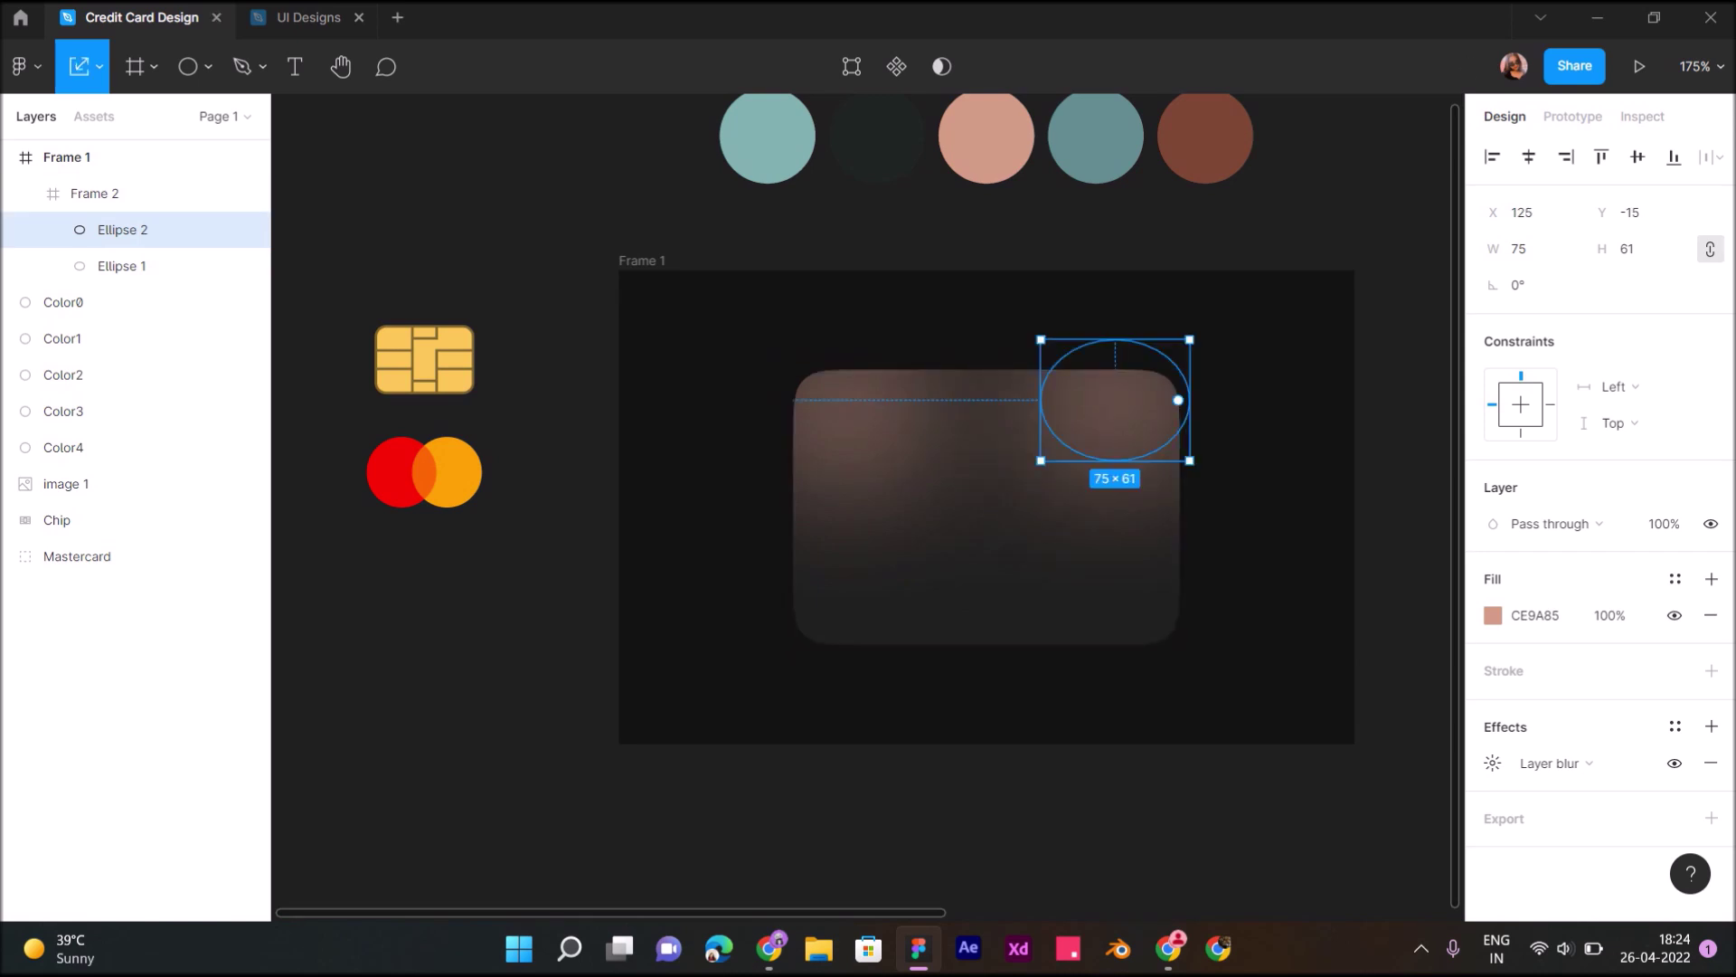
left_click_drag(1115, 461, 1115, 477, "shift")
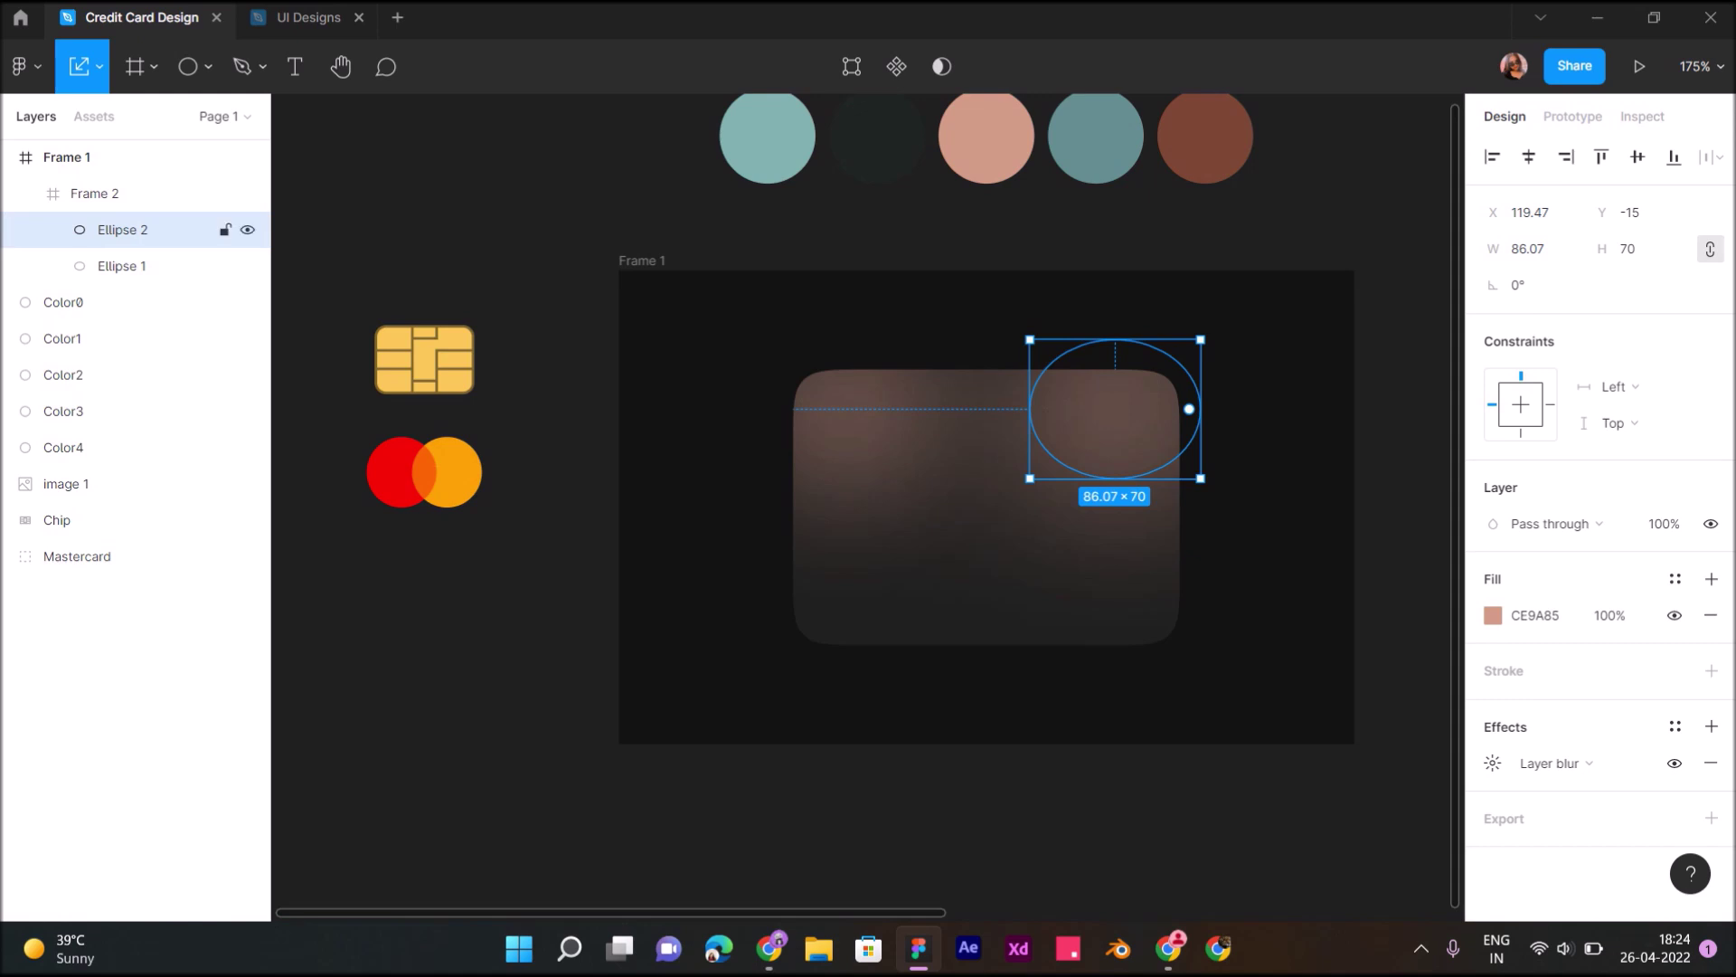
left_click_drag(1115, 409, 835, 576, "alt")
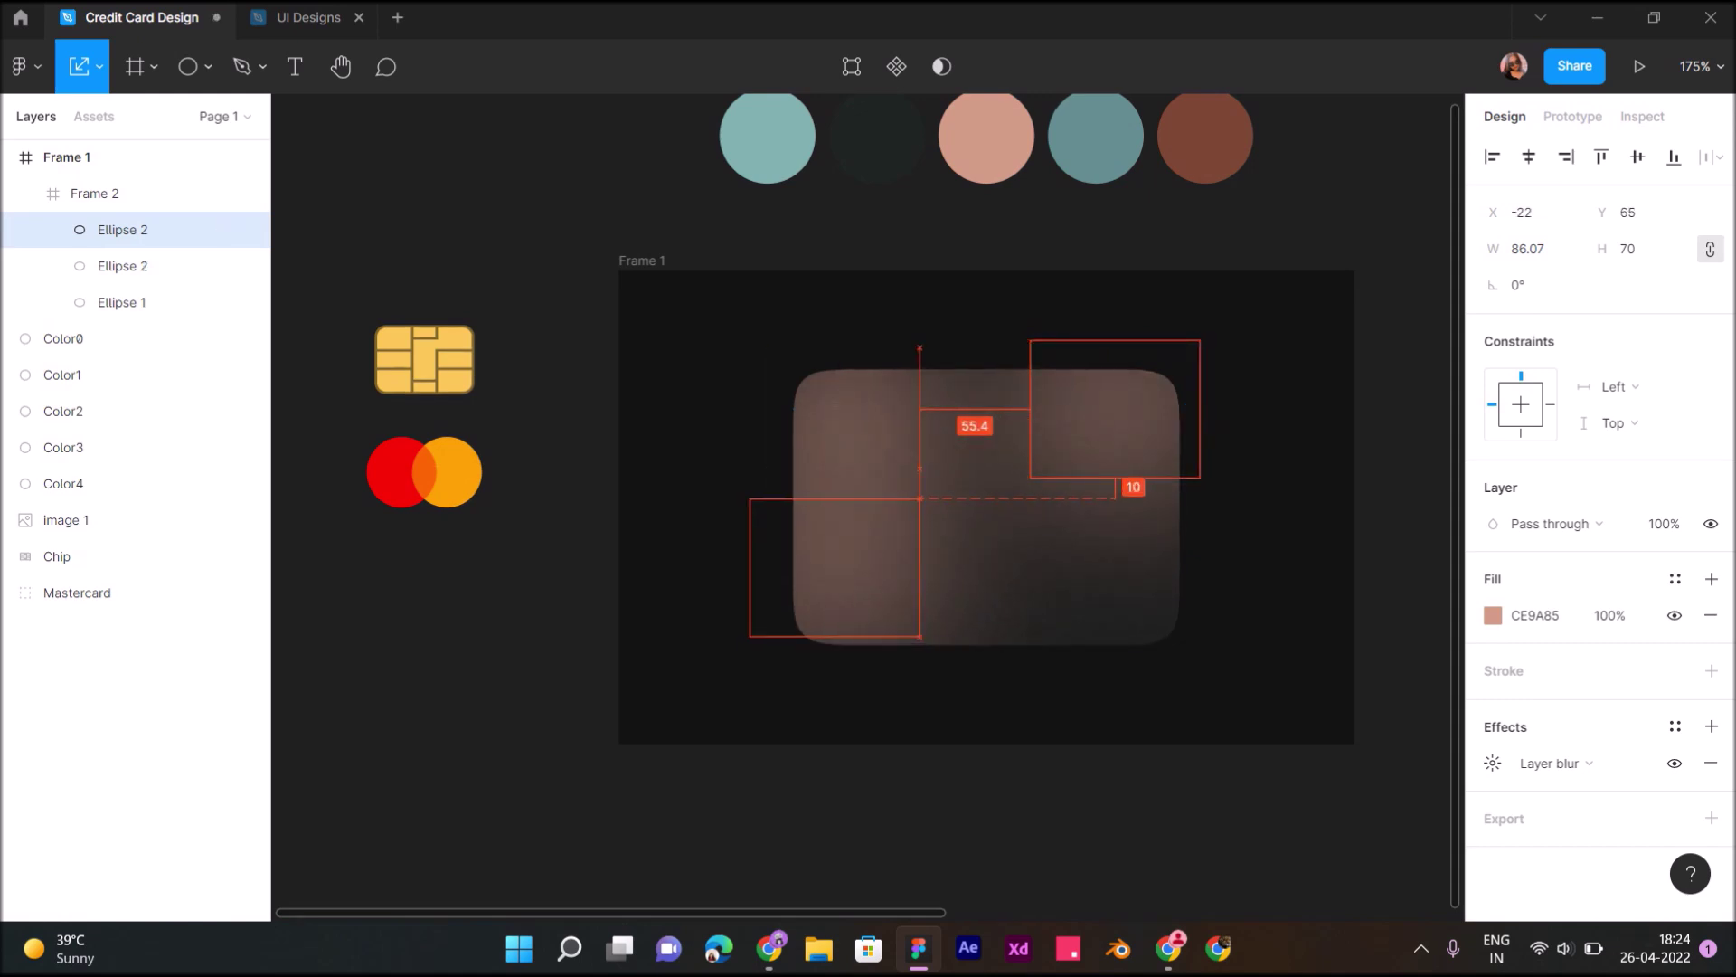
left_click_drag(834, 576, 835, 579)
key("Escape")
scroll(868, 506, "right", 2)
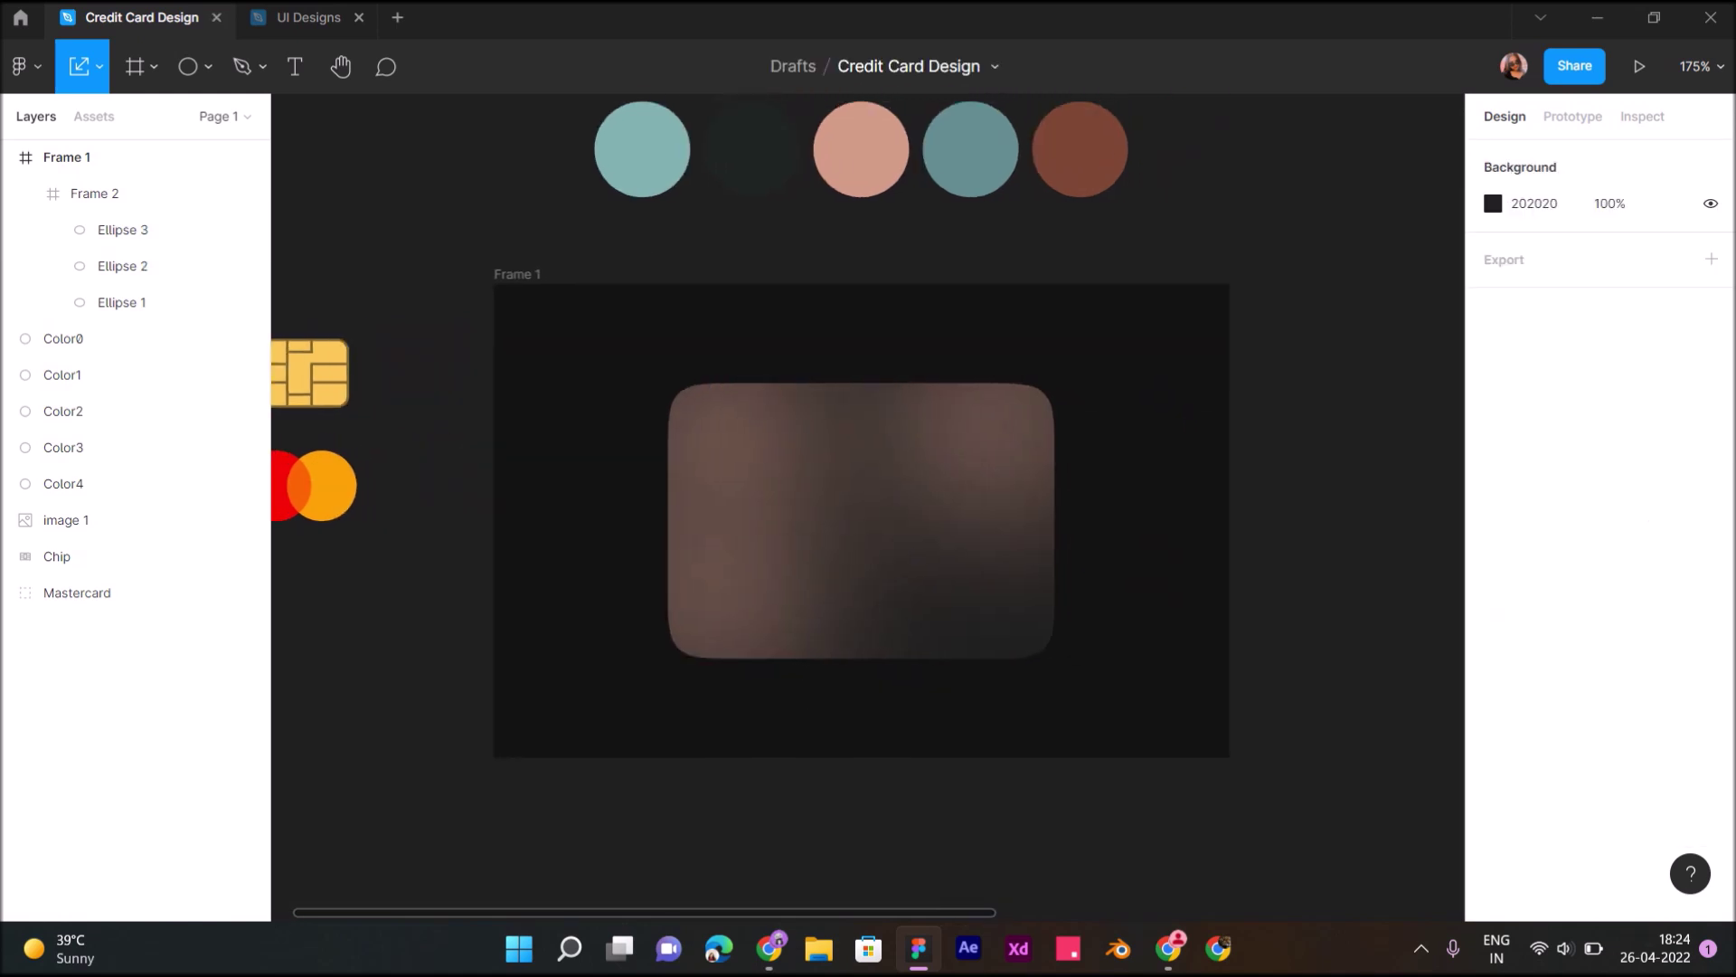
scroll(868, 507, "up", 2)
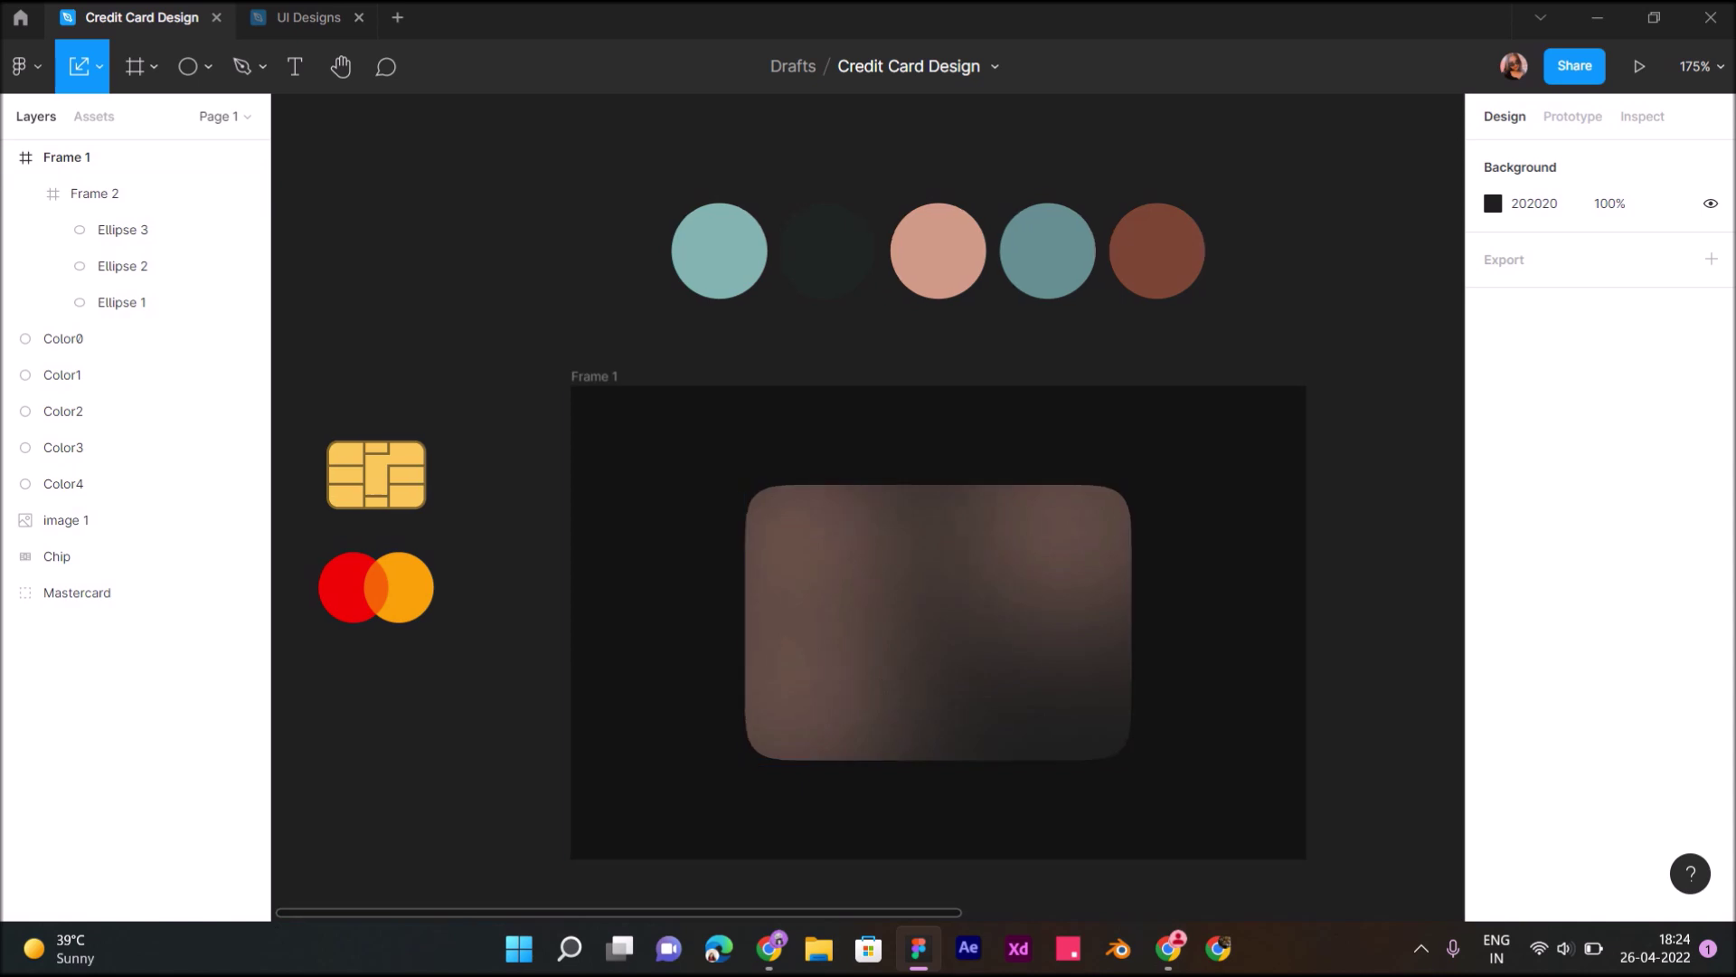
left_click(57, 556)
Move the chip to the card's top-left and shrink the Mastercard logo to 26×15.95 at the bottom-right
mouse_move(371, 475)
left_mouse_down()
mouse_move(840, 570)
mouse_move(810, 544)
mouse_move(783, 556)
mouse_move(798, 534)
left_mouse_up()
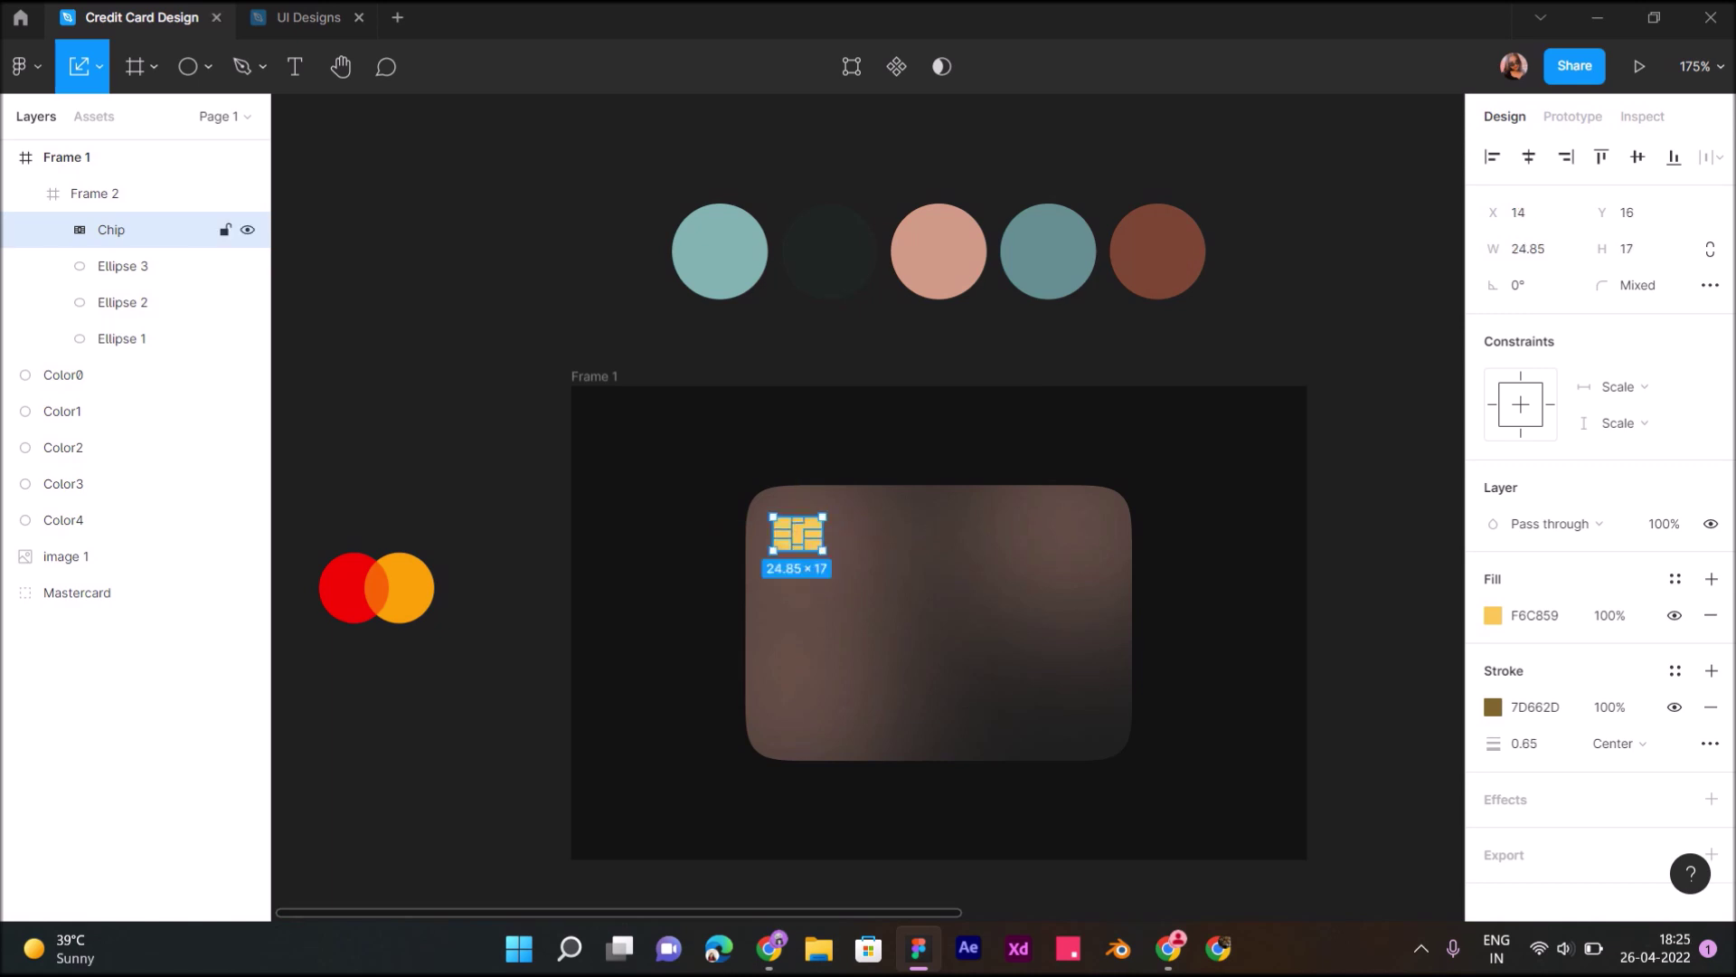
left_click(77, 592)
mouse_move(434, 588)
left_mouse_down()
mouse_move(371, 587)
mouse_move(1076, 714)
left_mouse_up()
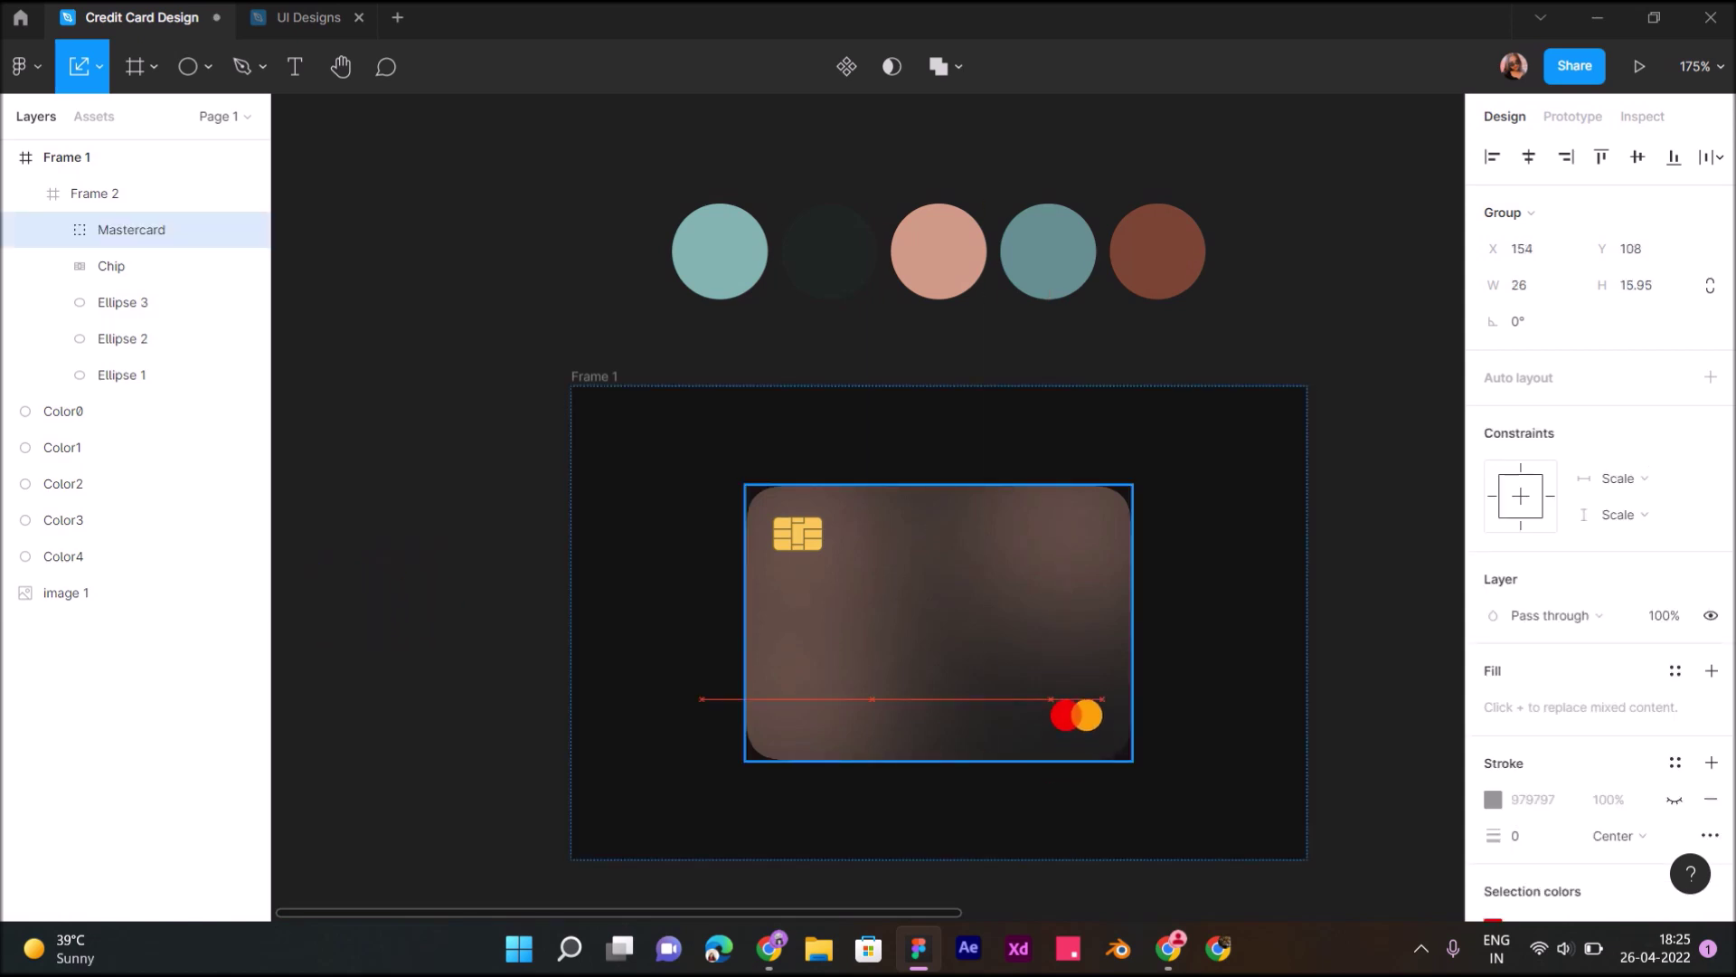
scroll(1086, 717, "up", 3)
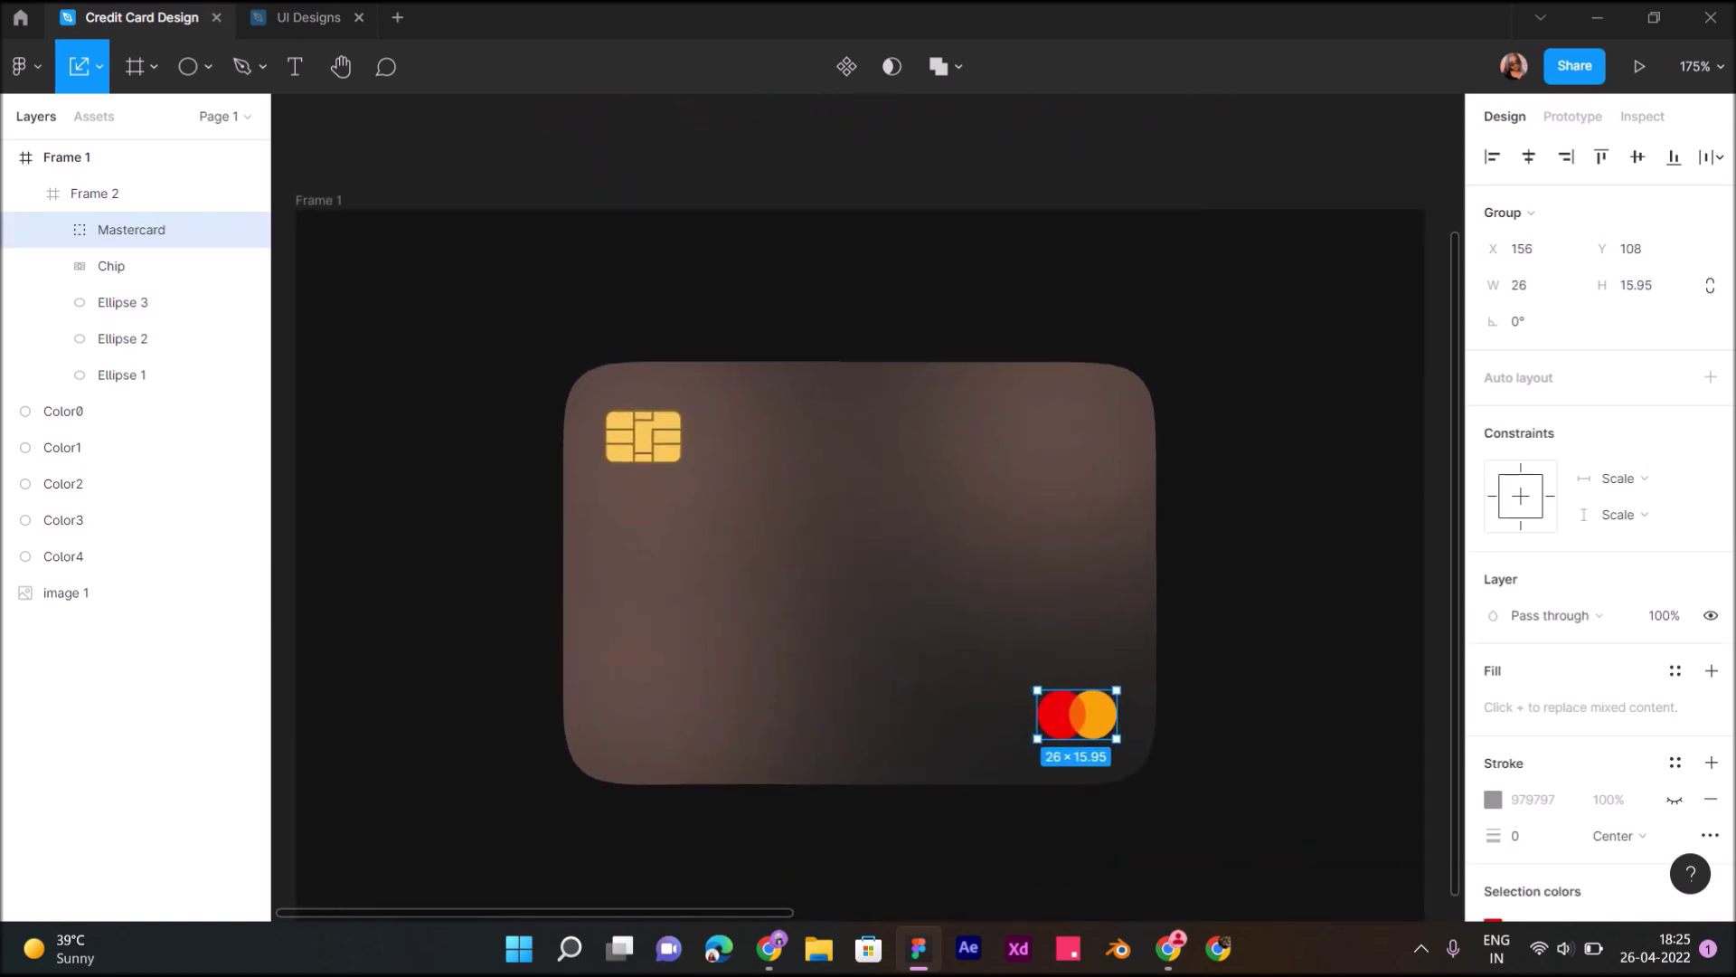
key("Escape")
left_click(131, 230)
key("Left")
key("Right")
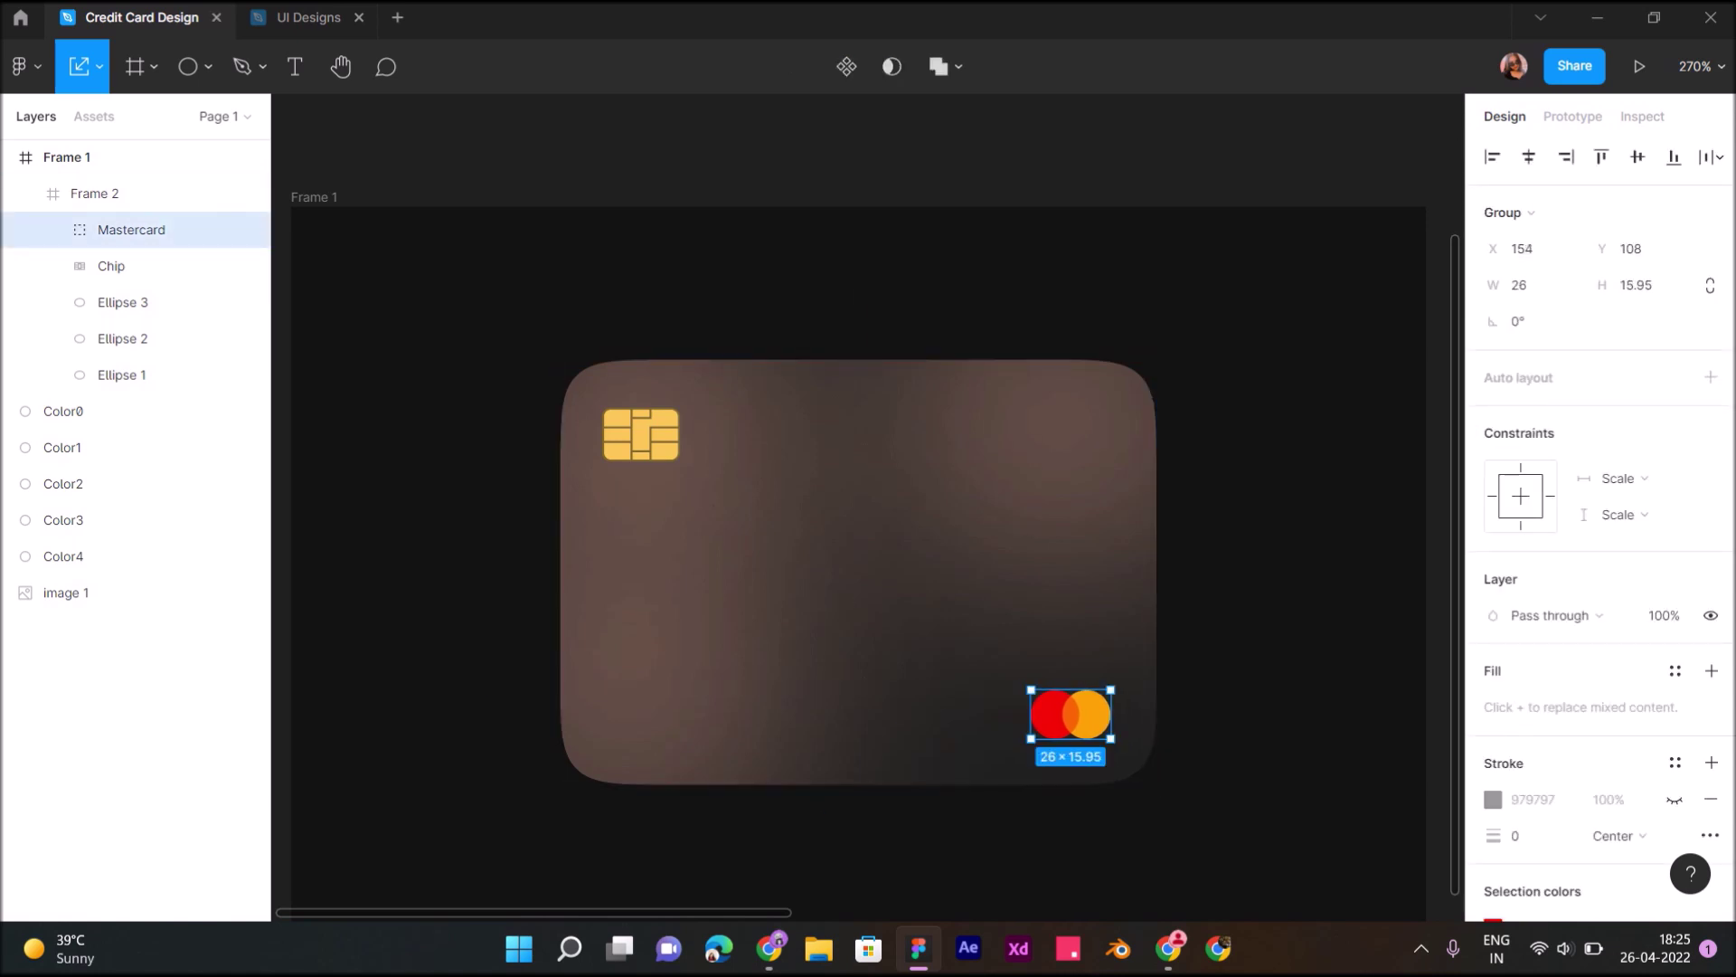
key("Escape")
left_click(295, 66)
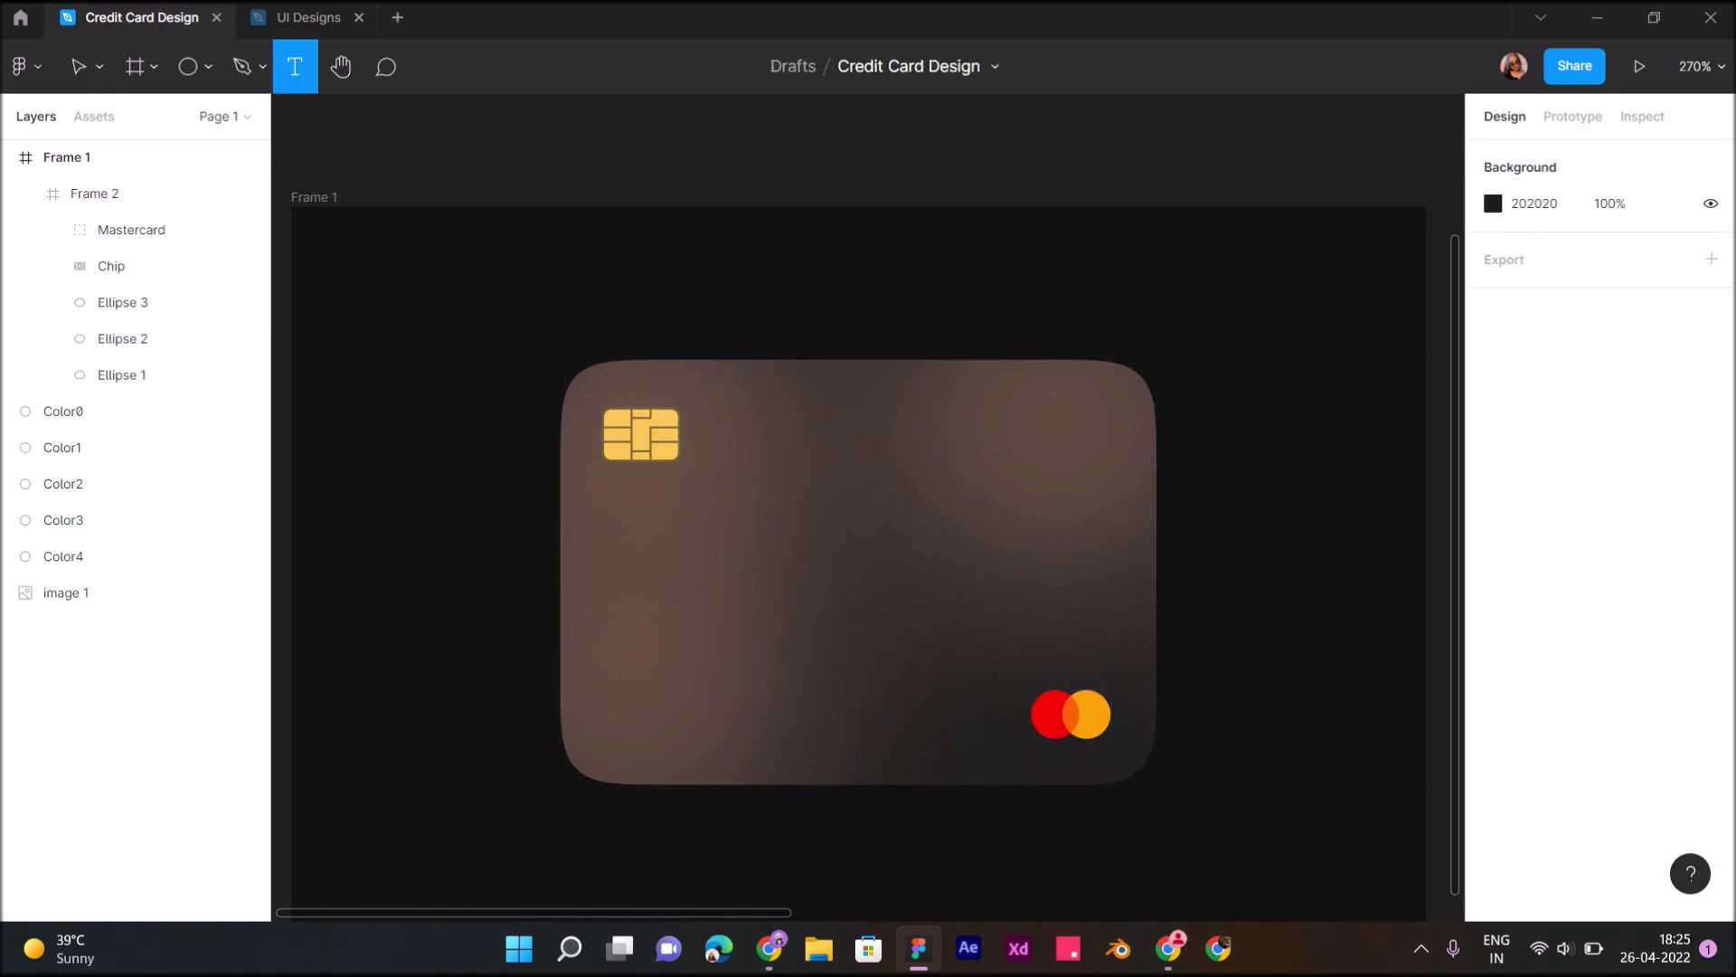
Type a sample 16-digit card number below the chip and set its font to Lexend
left_click(619, 505)
type("9")
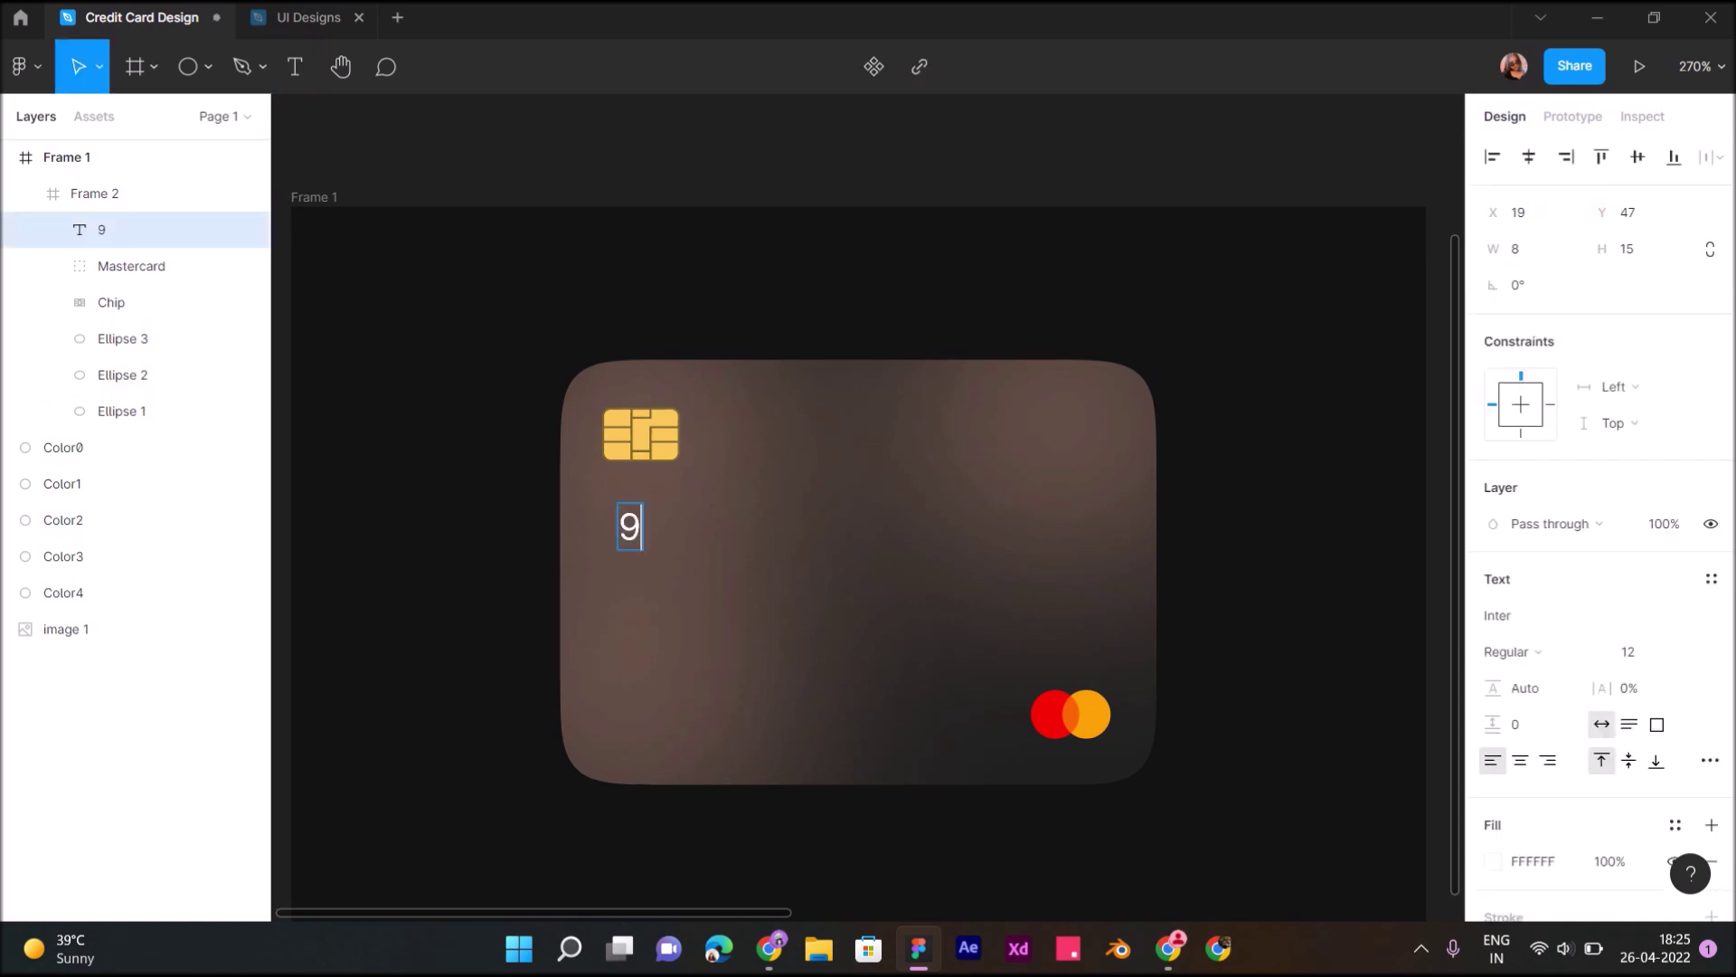
type("890  4567  23")
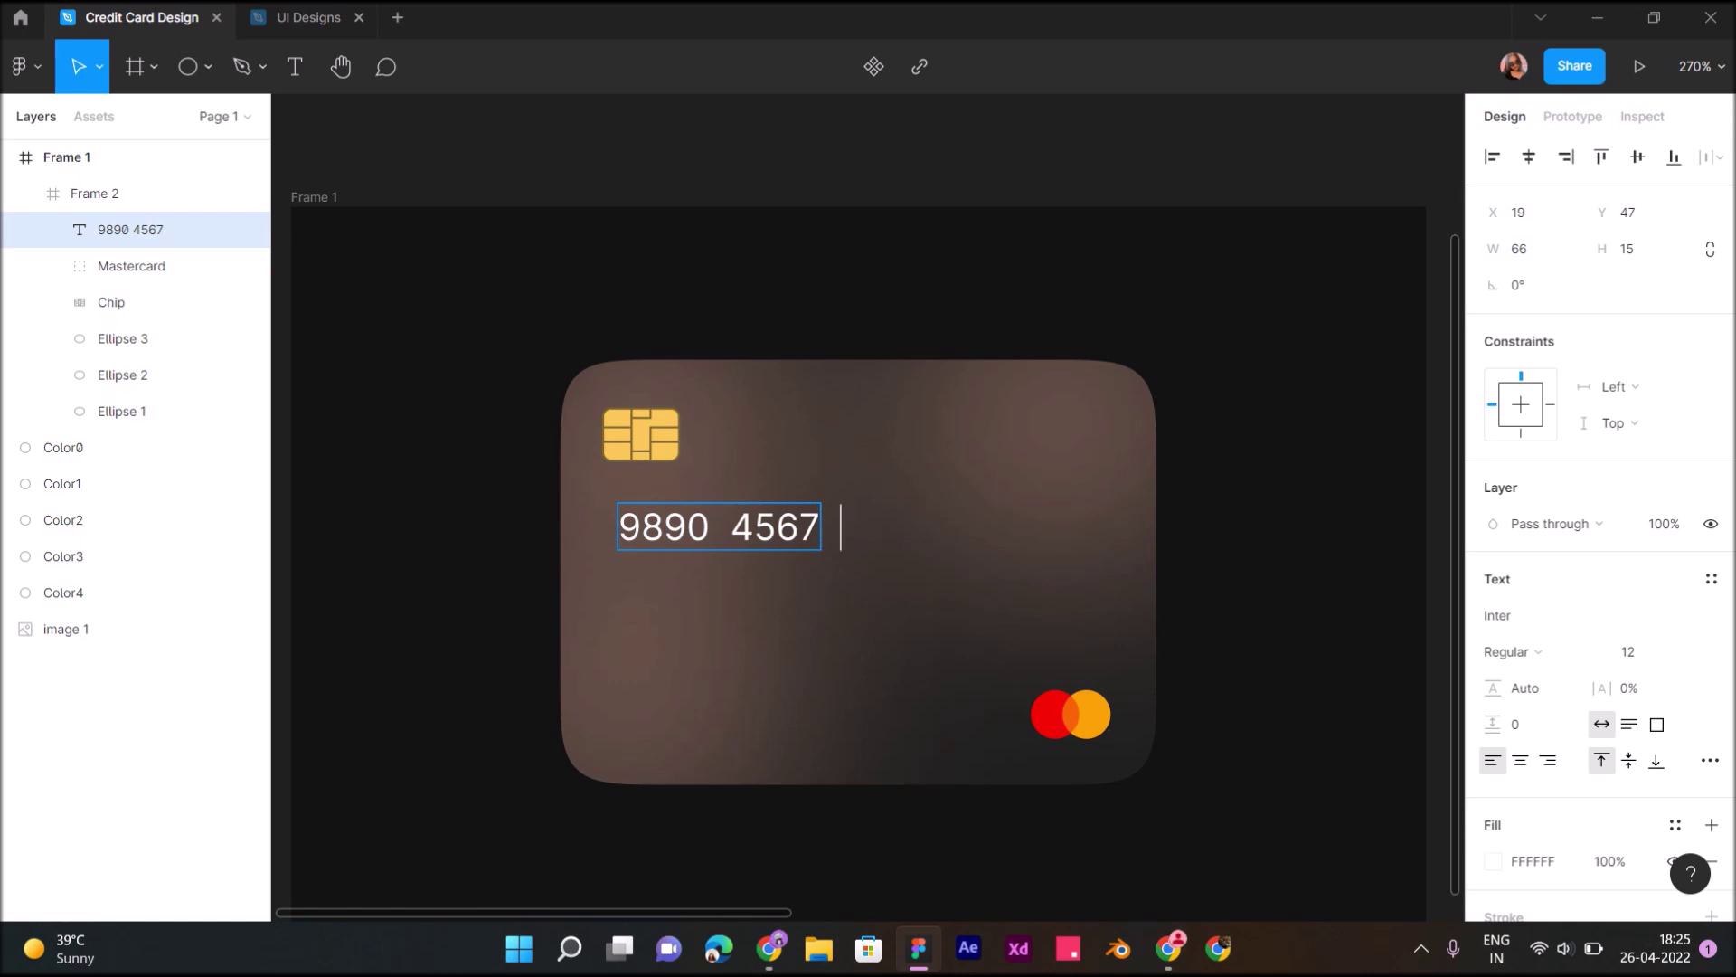
type("12  4567")
key("Escape")
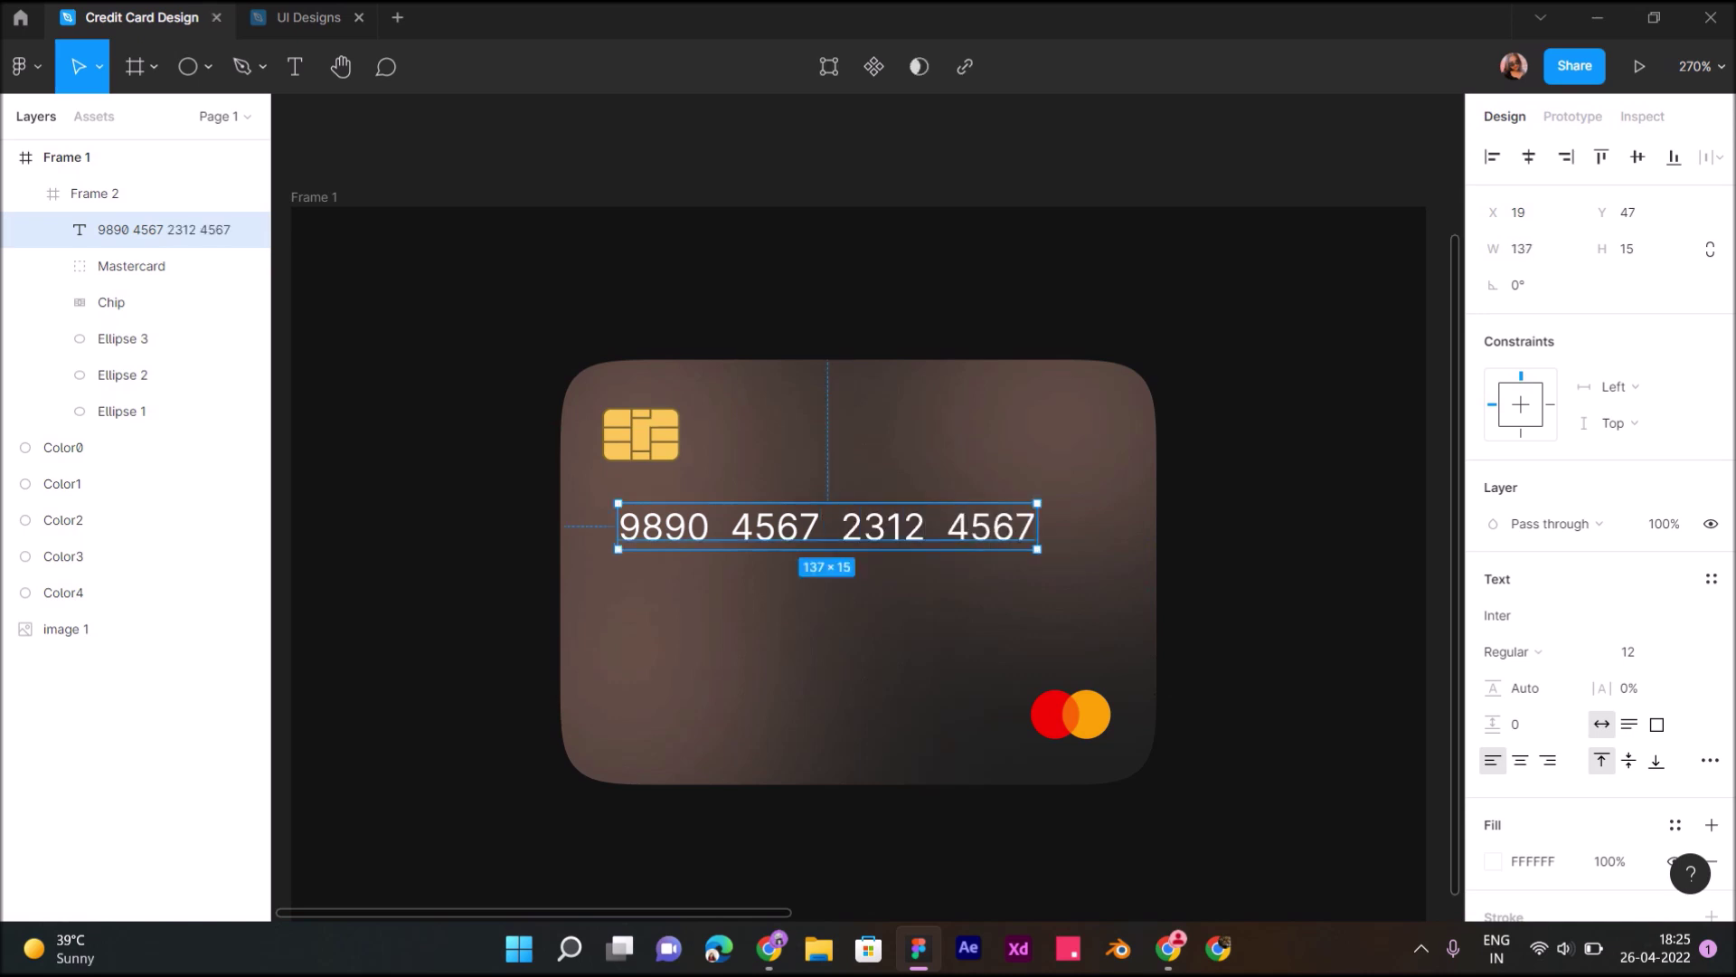
left_click(1537, 615)
type("e")
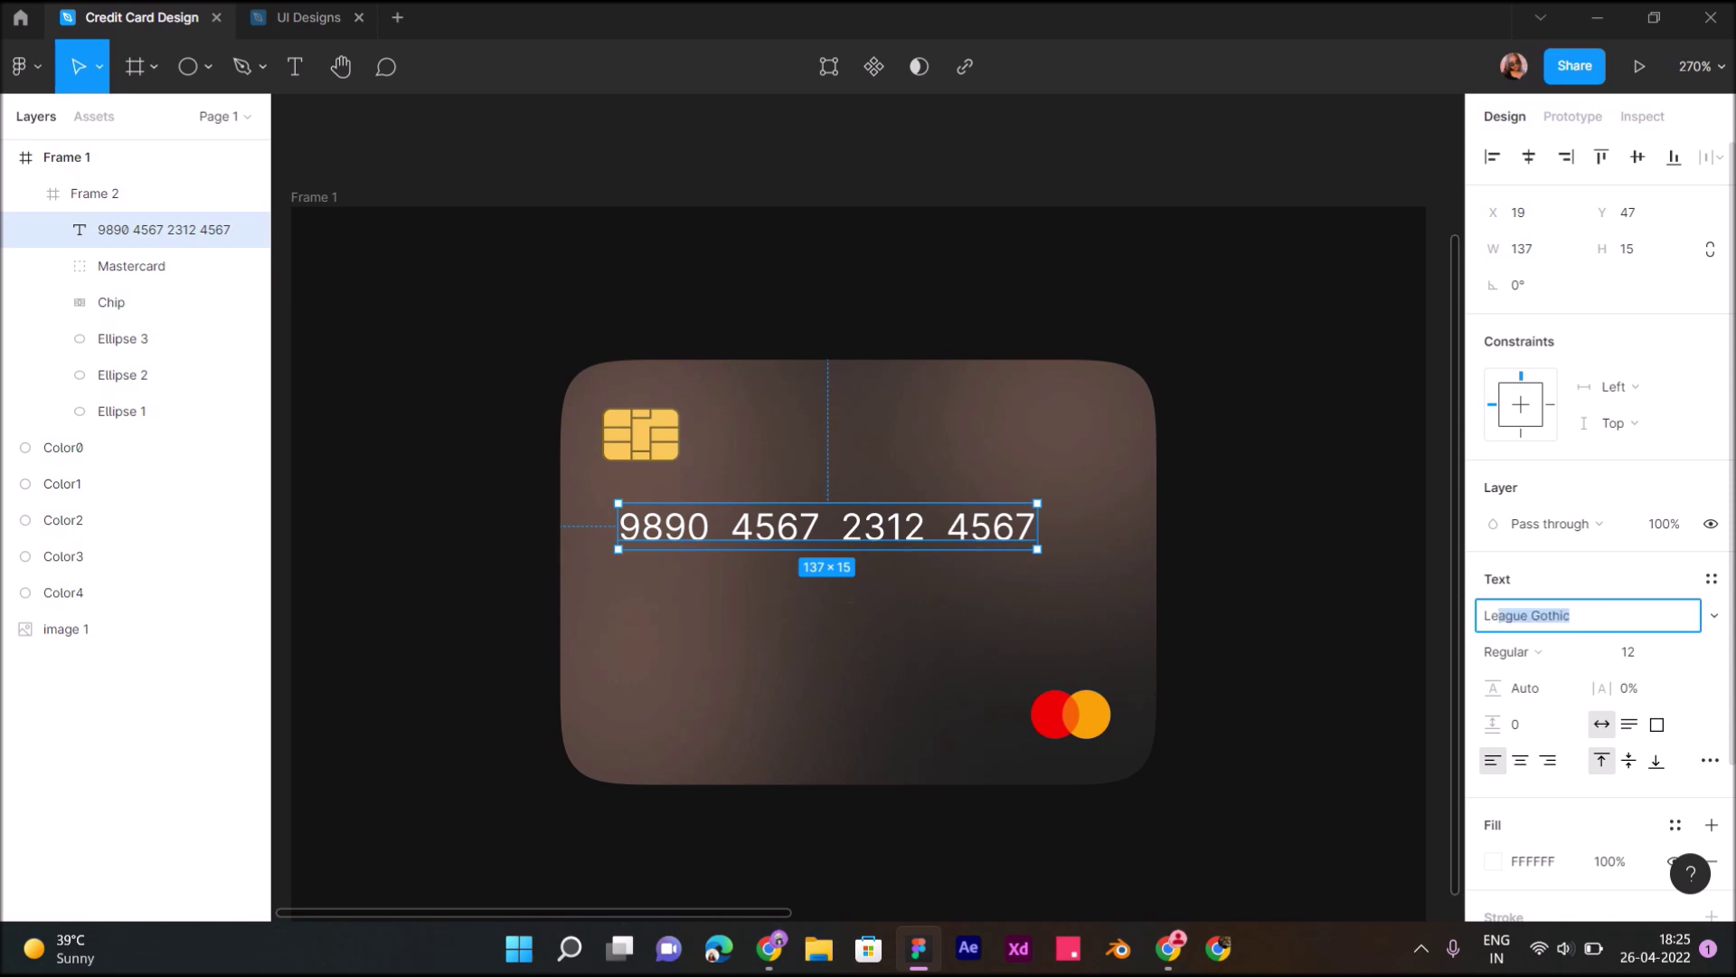
type("x")
key("Return")
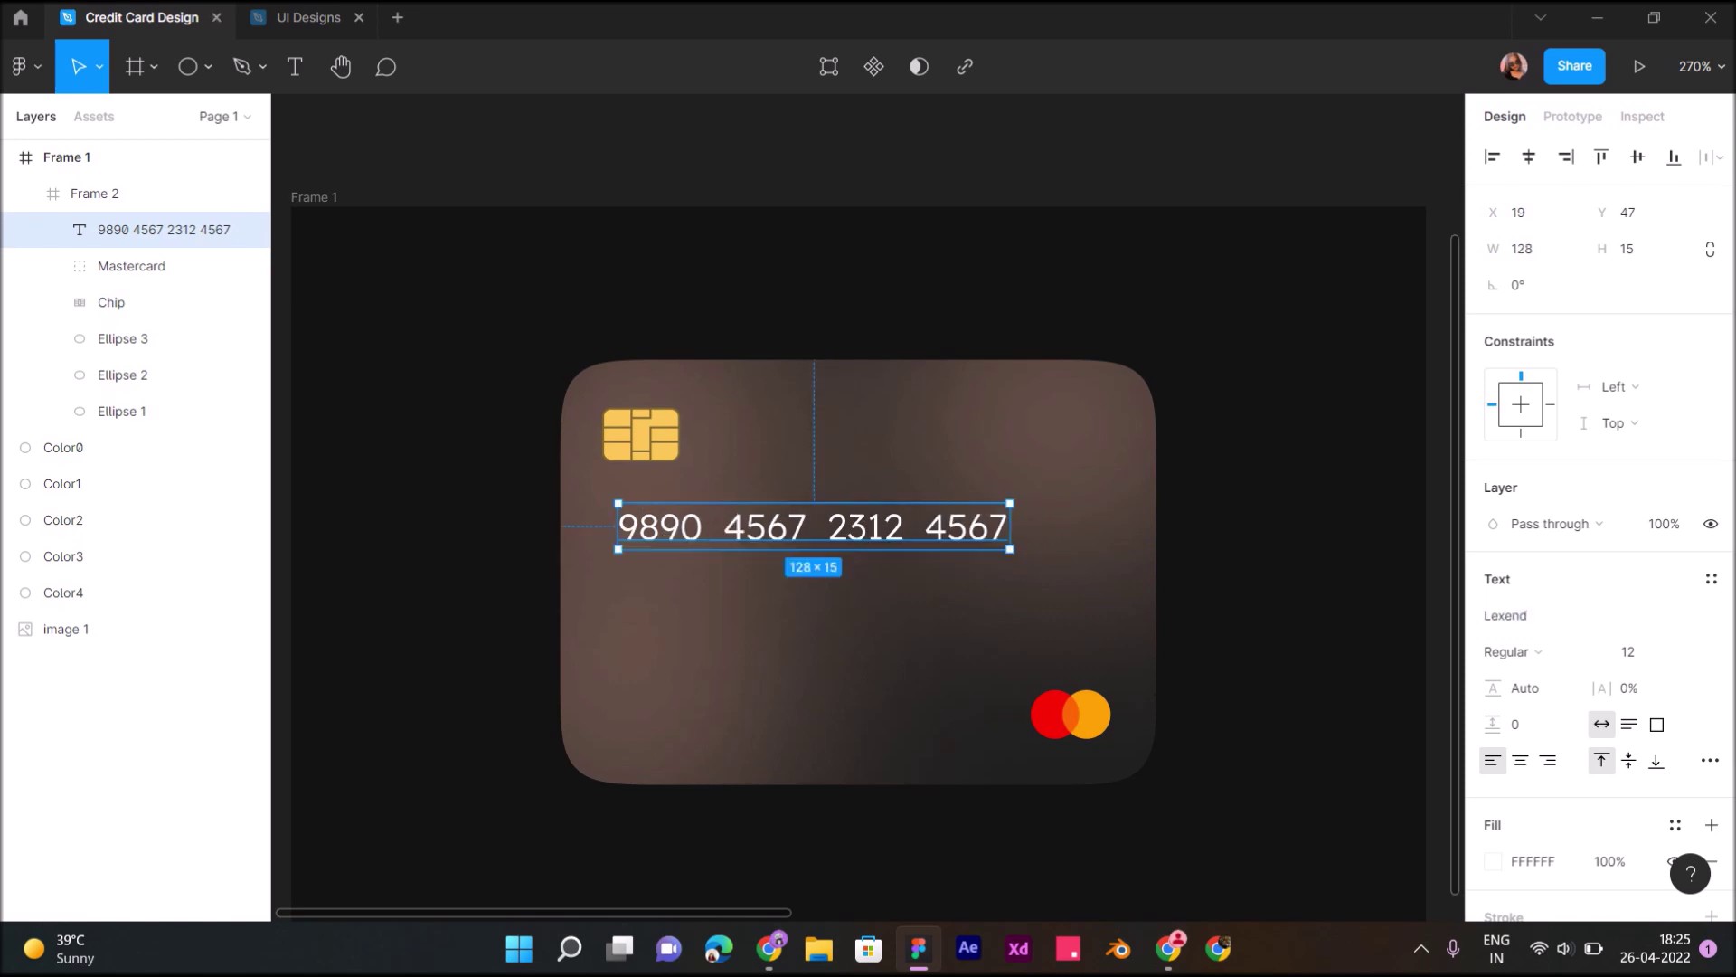
Set the card number's font size to 16 and shift it slightly left to line up
left_click_drag(1010, 549, 1111, 556)
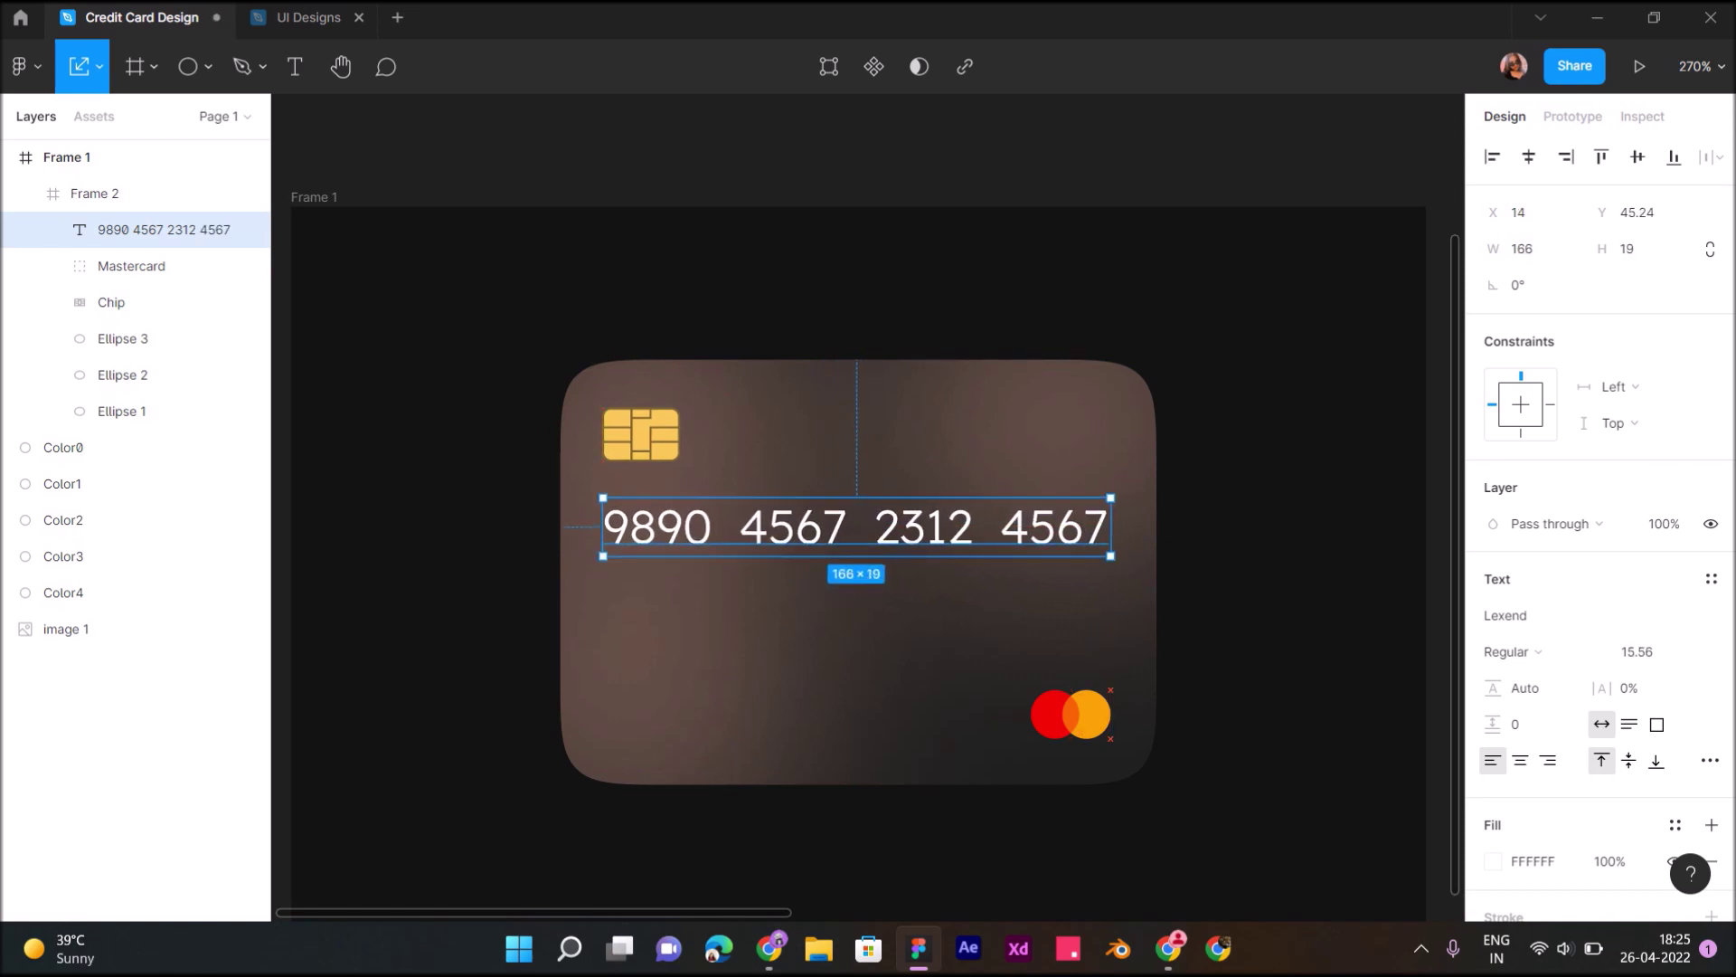
left_click(1641, 651)
type("14")
key("Return")
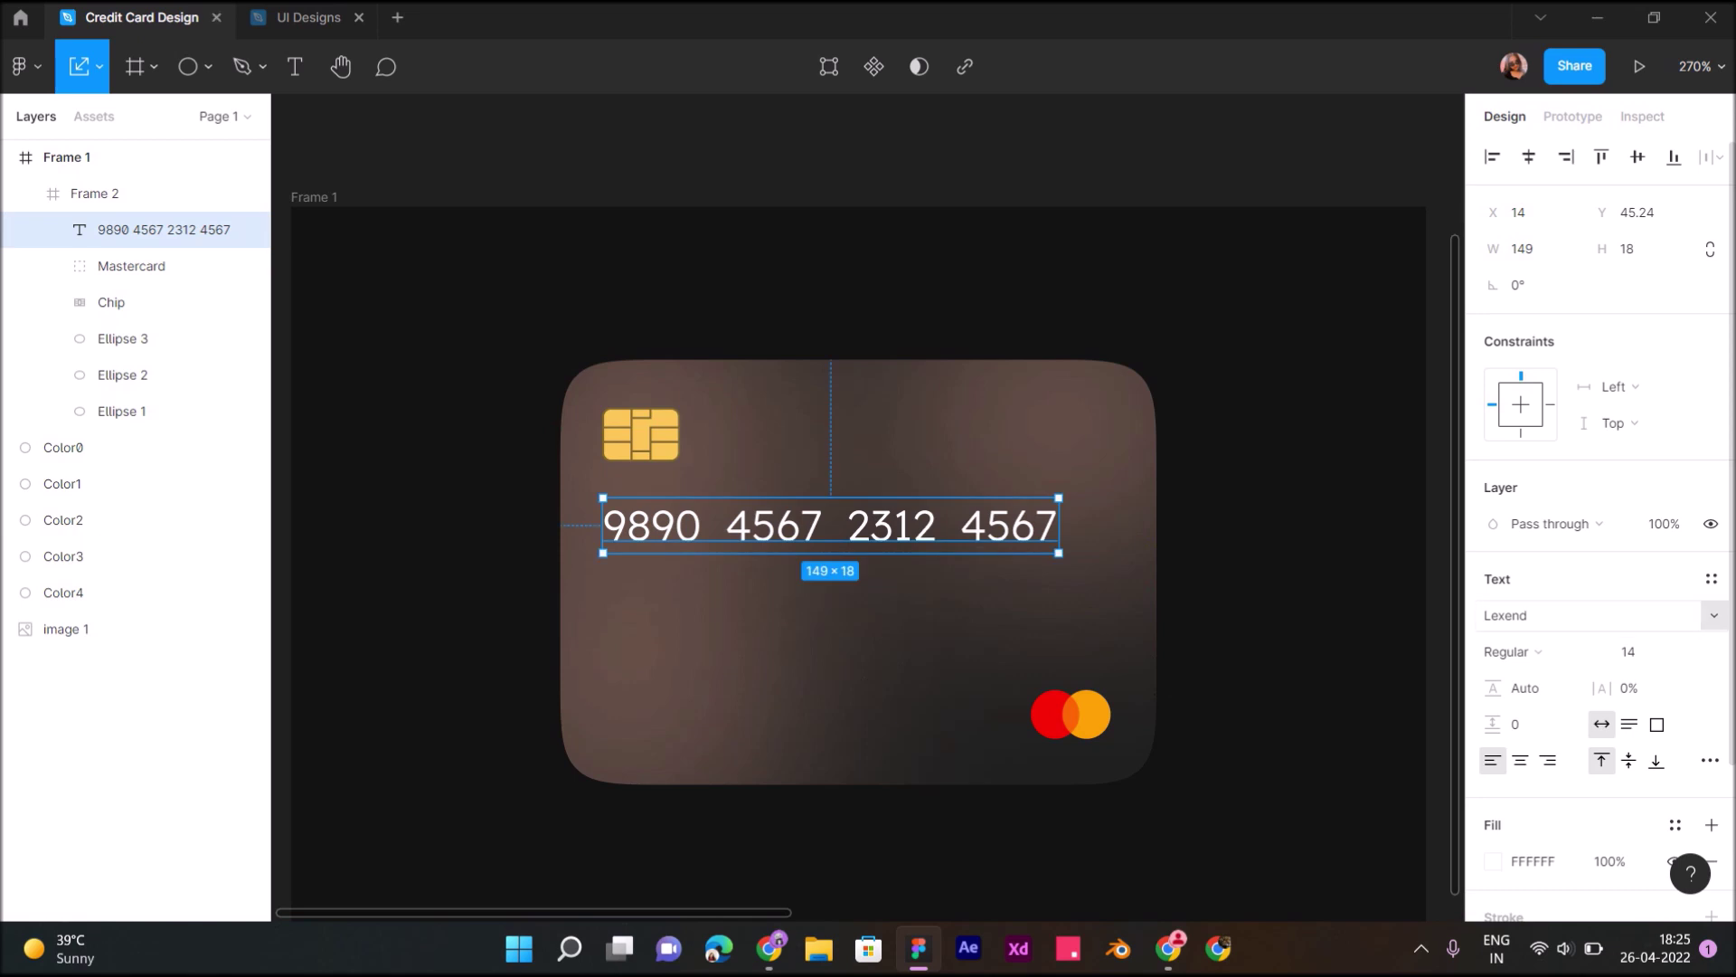
type("16")
key("Return")
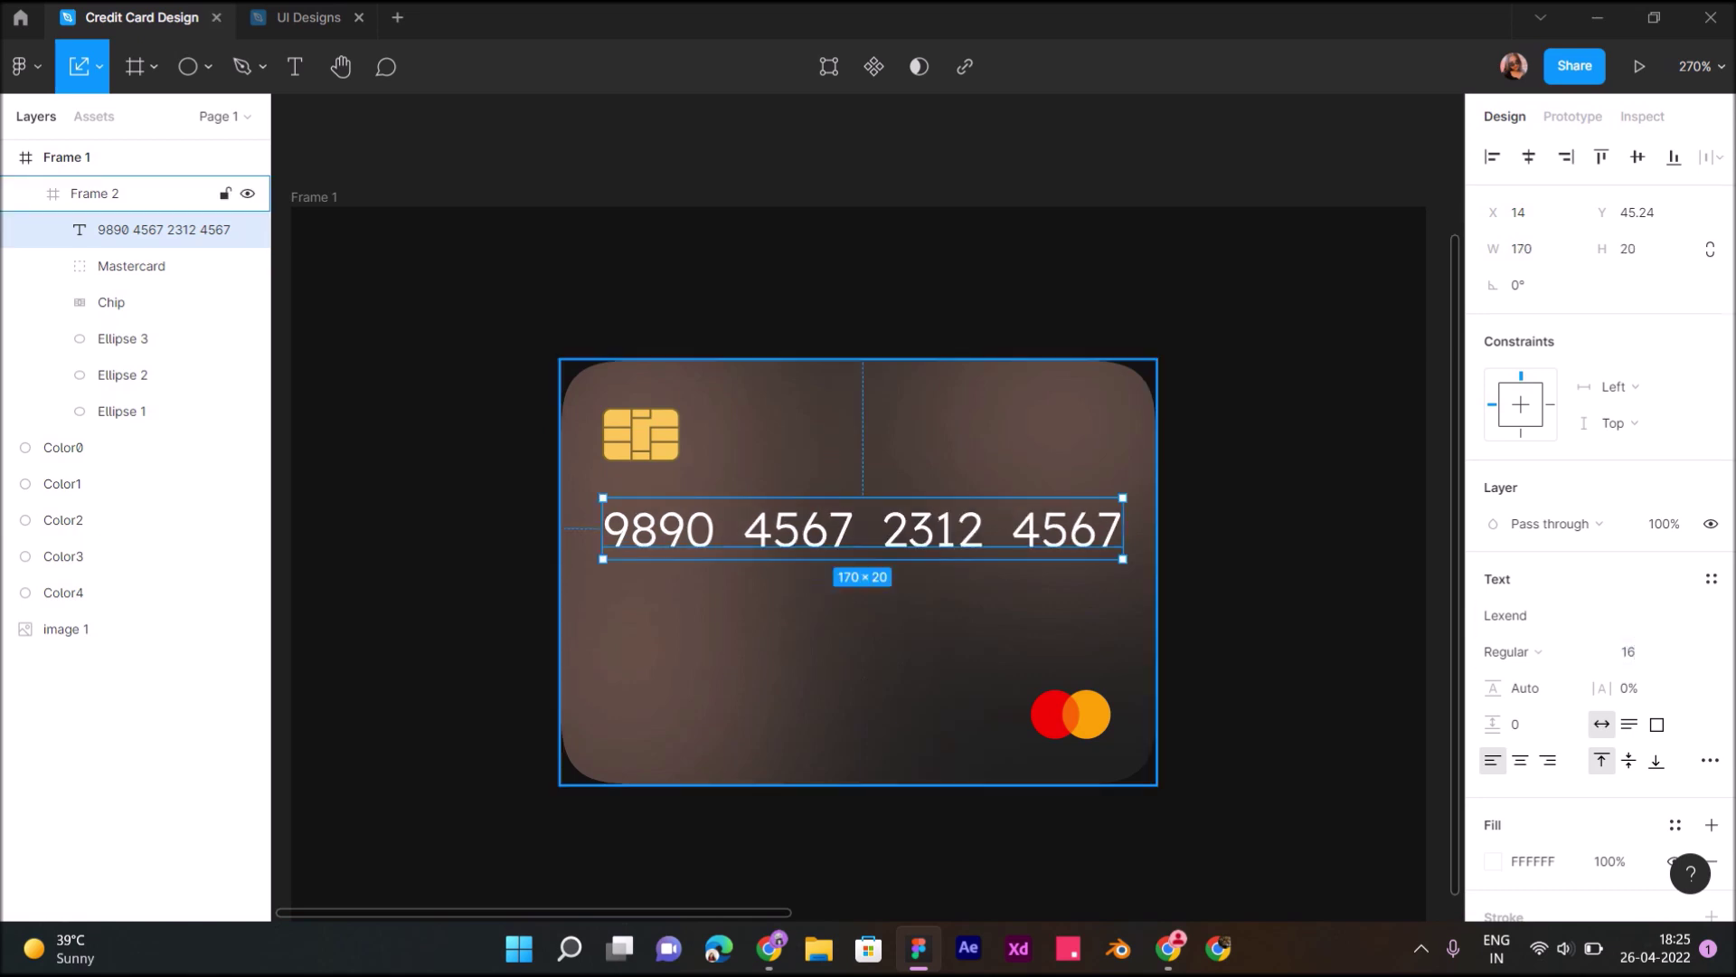
left_click_drag(859, 529, 855, 529)
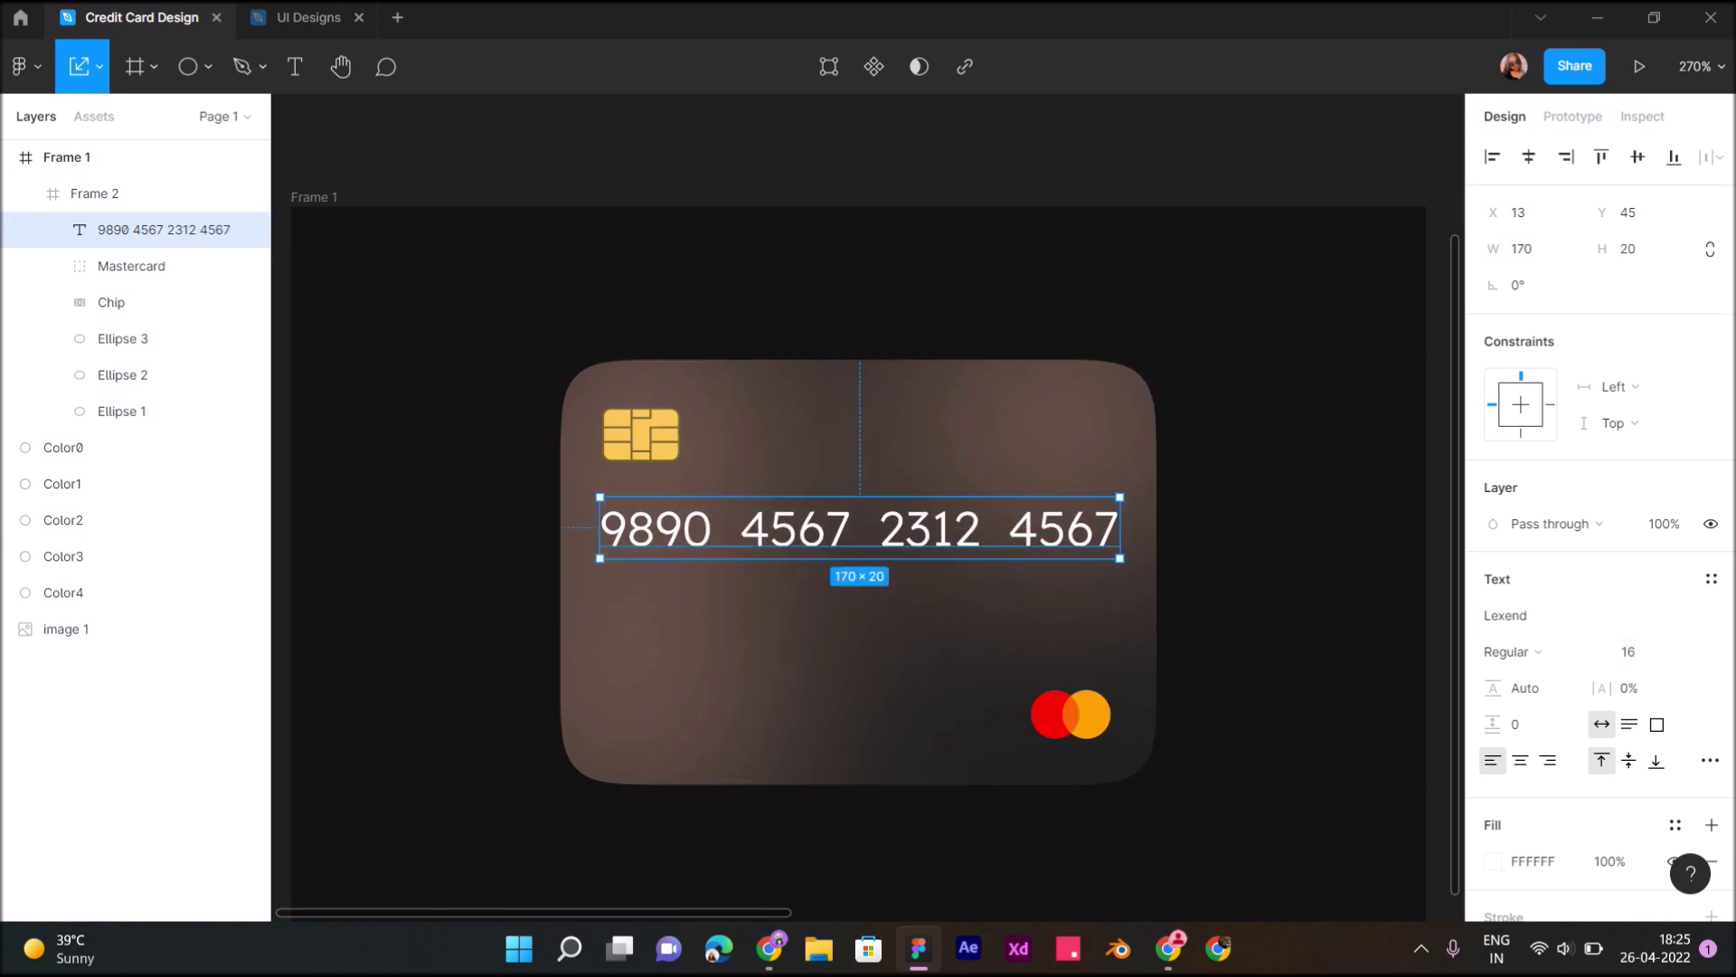
key("Escape")
scroll(1157, 688, "down", 5)
scroll(1076, 724, "up", 4)
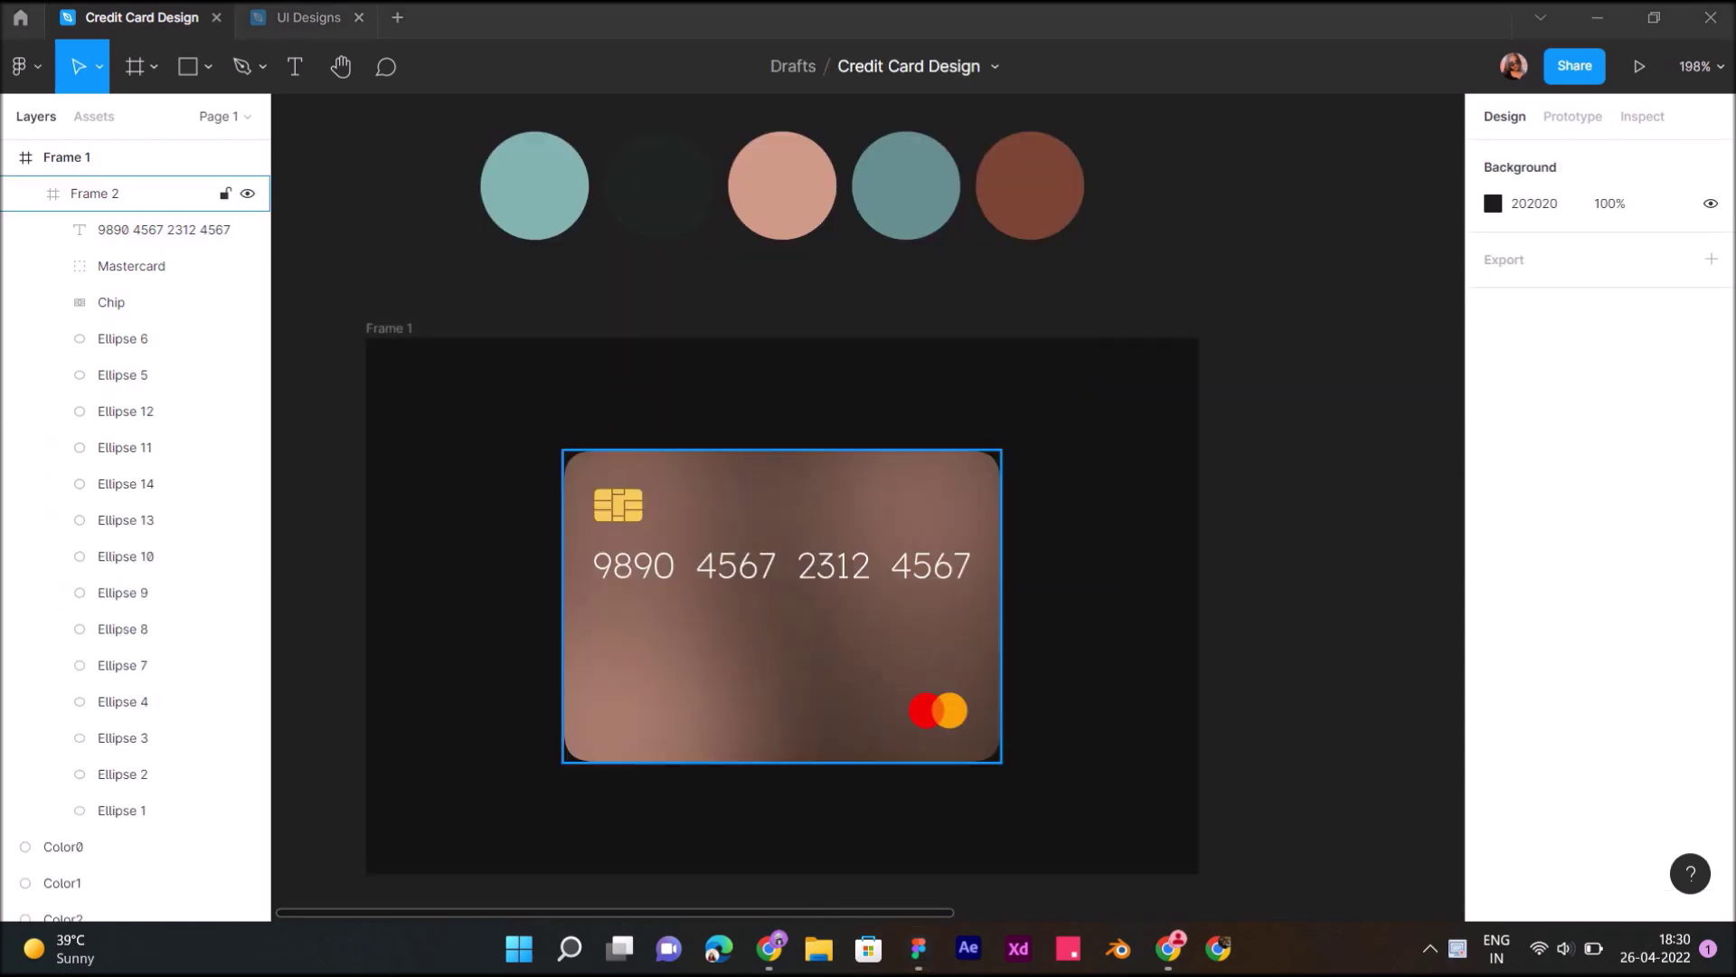
Add a stroke to the card in brown 794634 and turn it into a linear gradient
left_click(94, 192)
scroll(1601, 452, "down", 3)
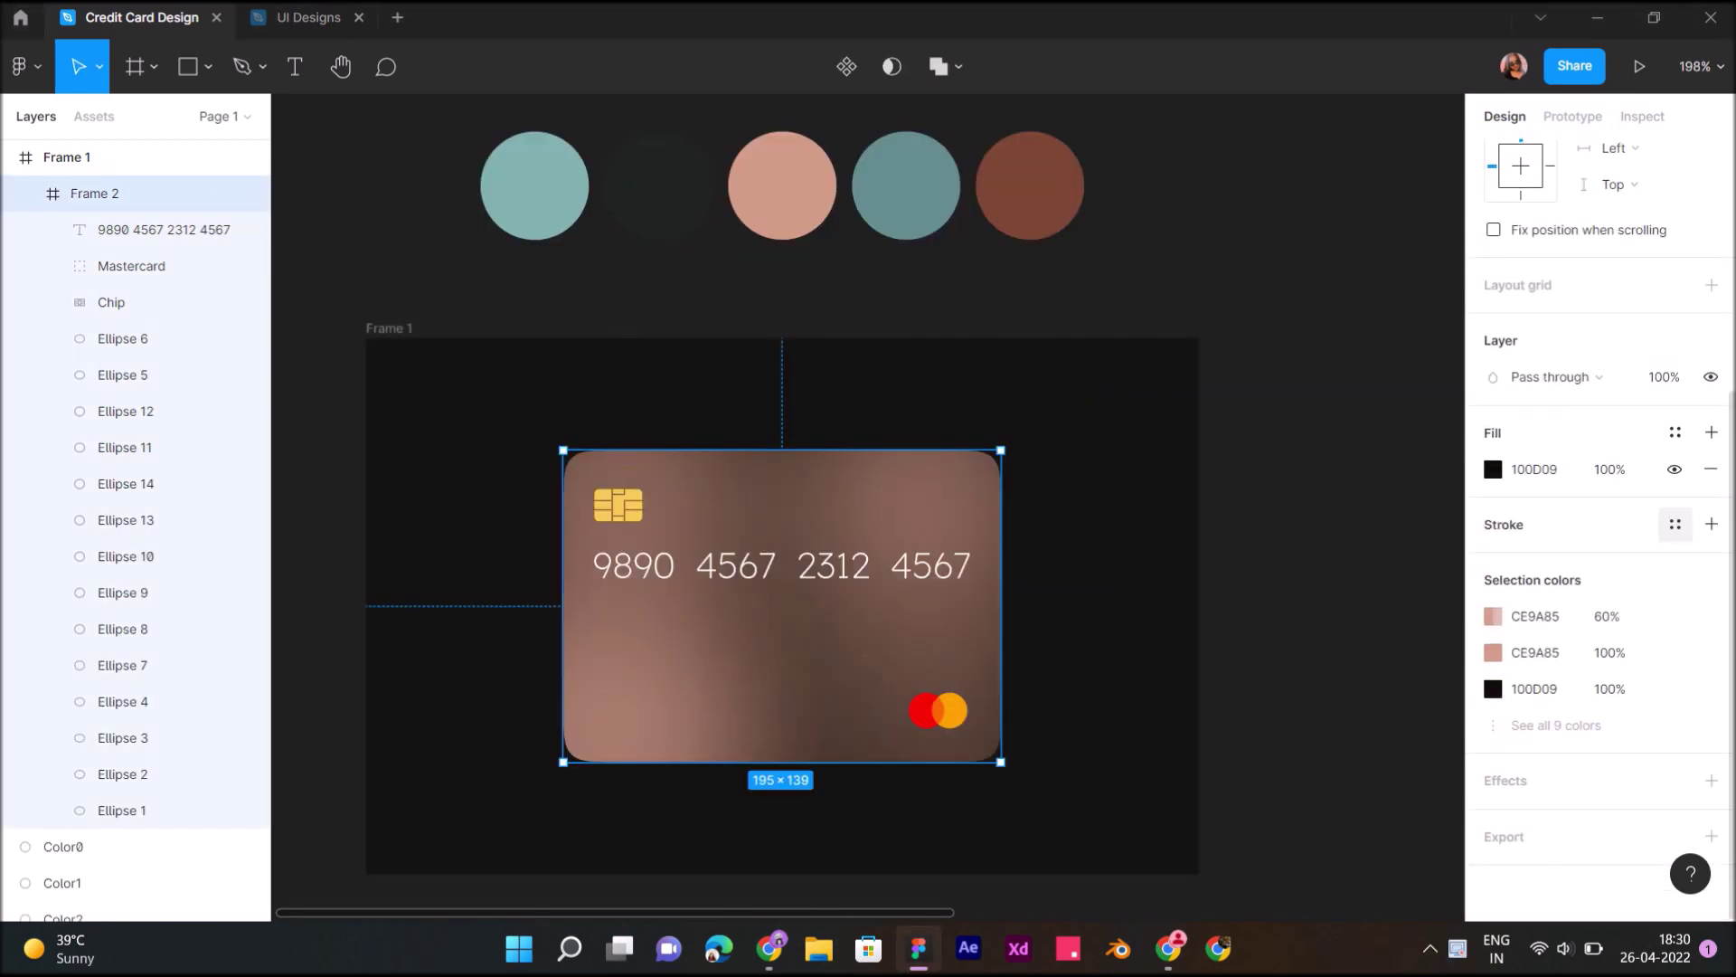
left_click(1711, 524)
left_click(1493, 560)
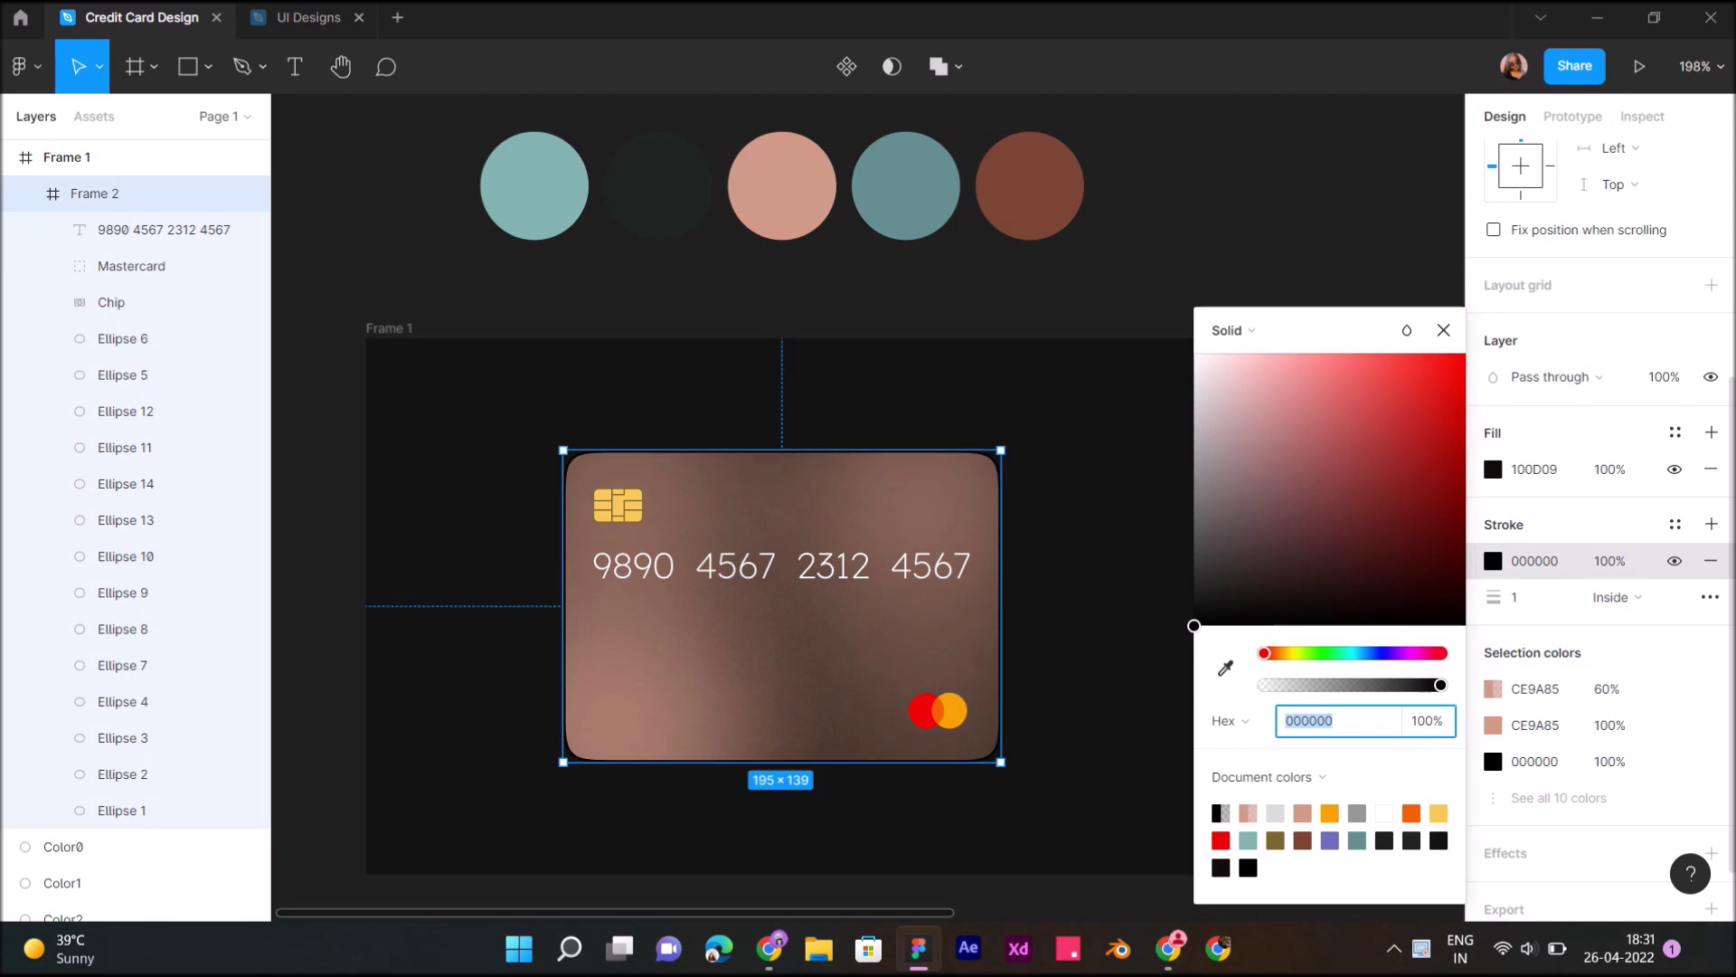
left_click(1225, 668)
left_click(1029, 185)
left_click(1232, 330)
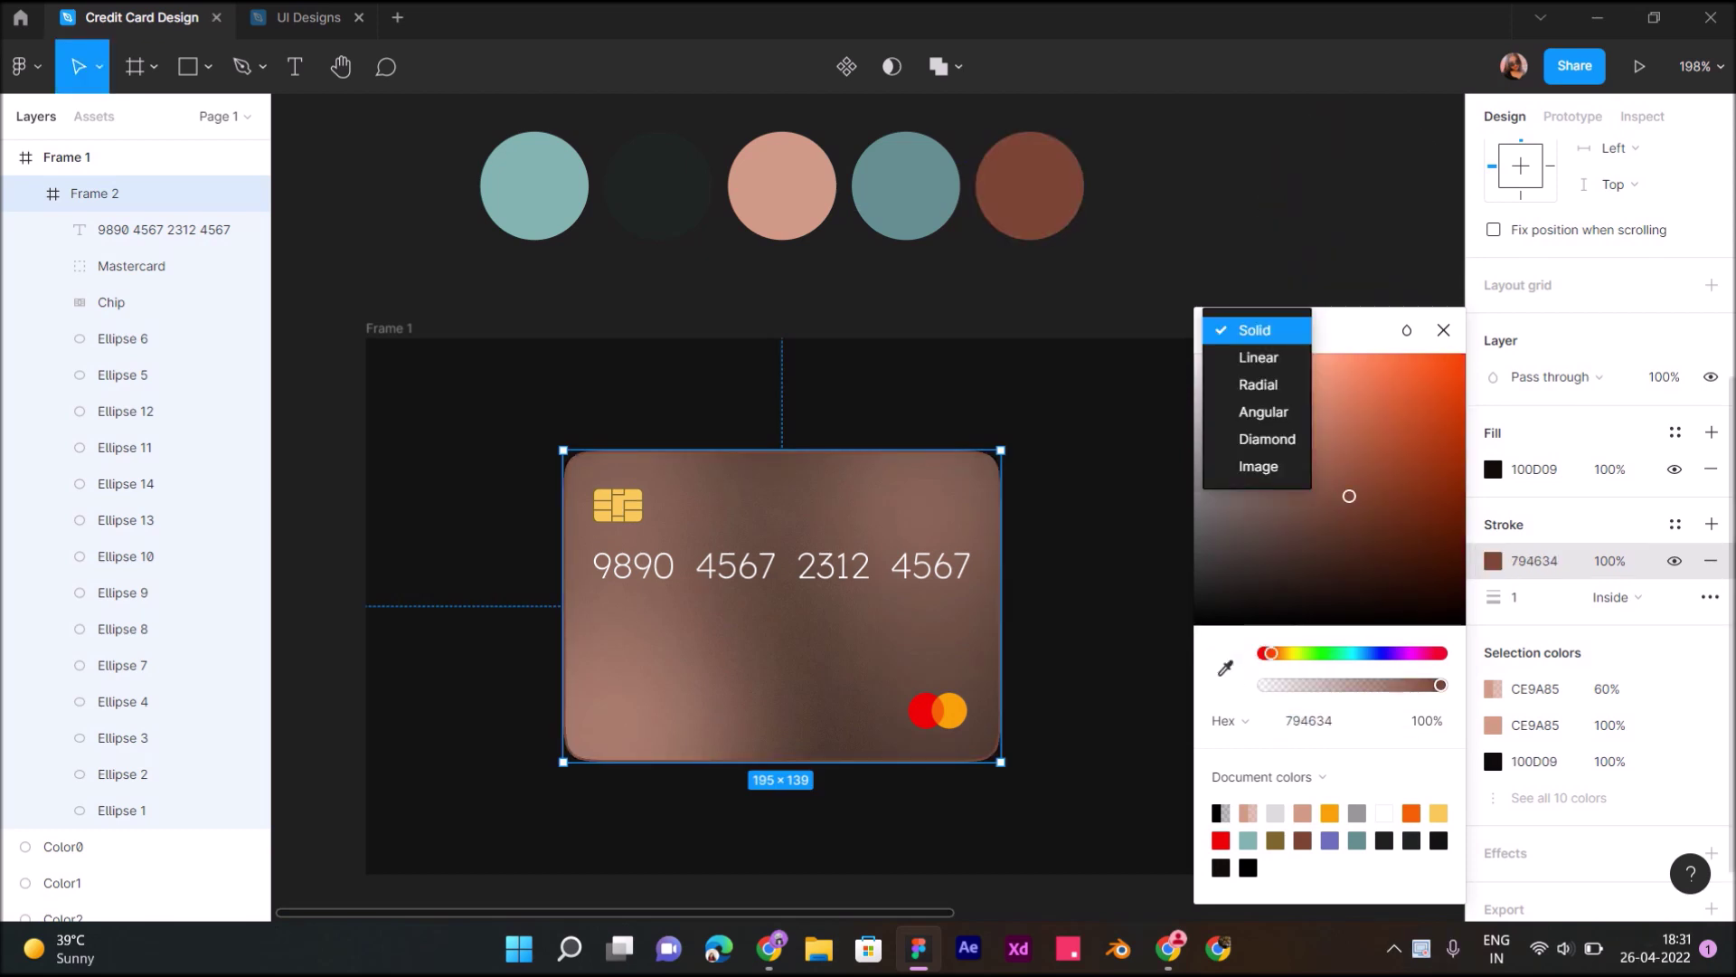
left_click(1258, 357)
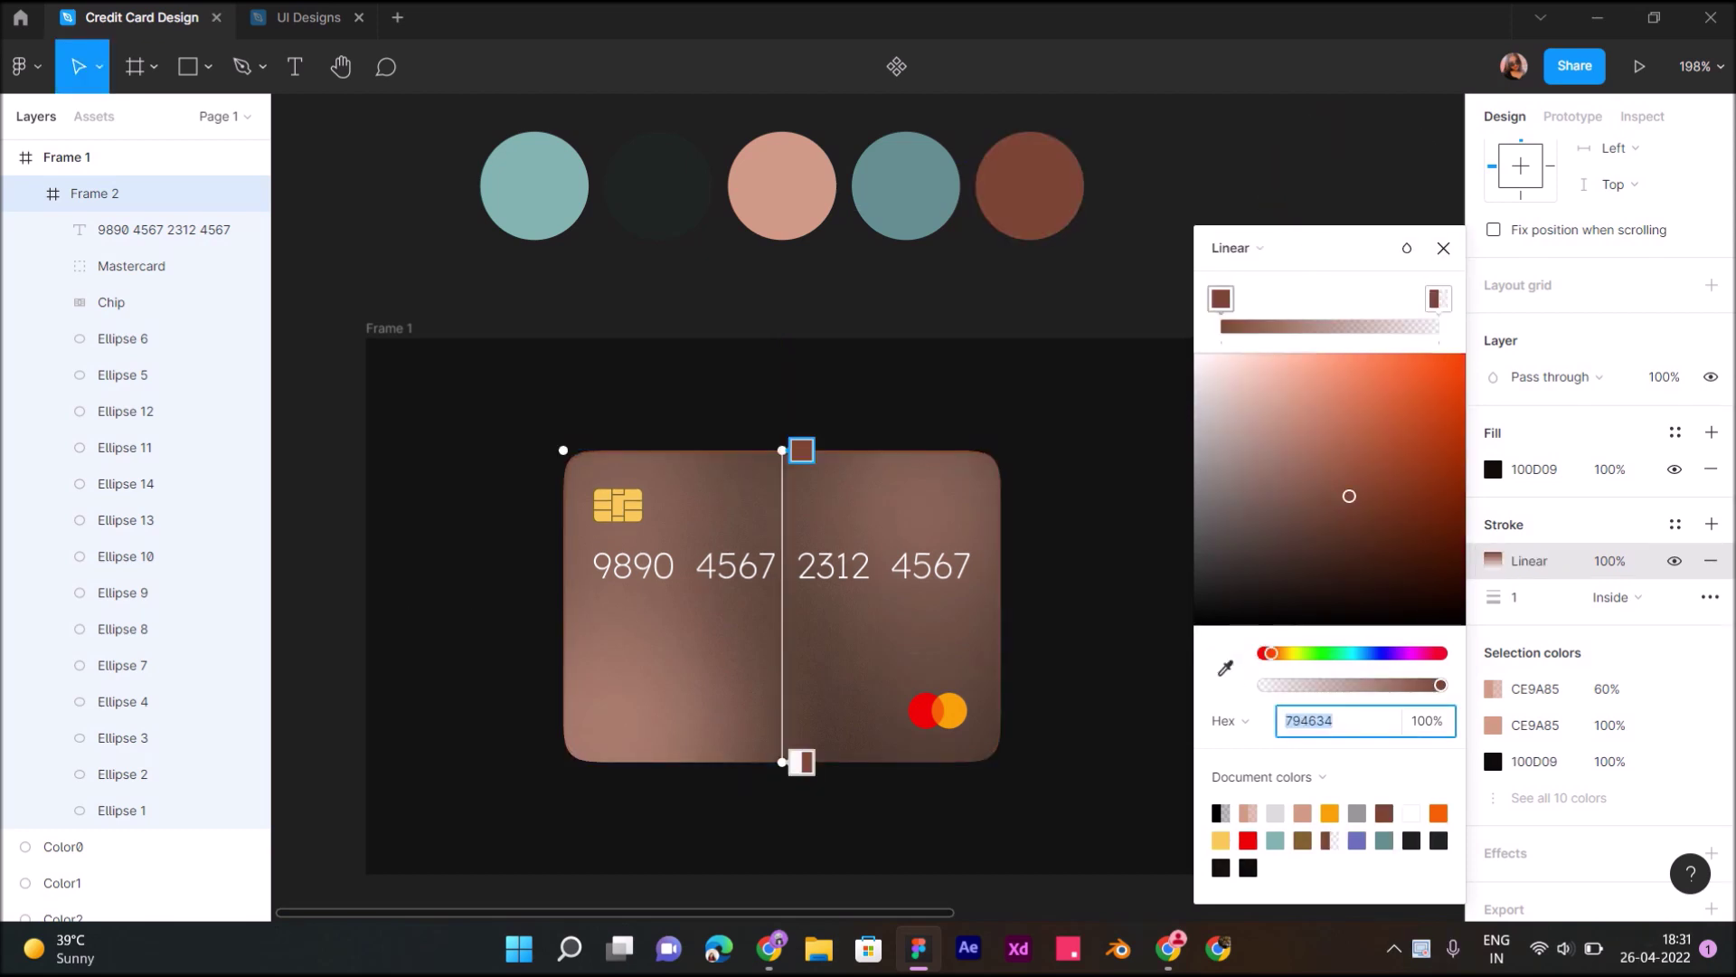
Make the stroke gradient run diagonally from pale pink to transparent dark copper
left_click_drag(801, 450, 653, 427)
left_click(1280, 358)
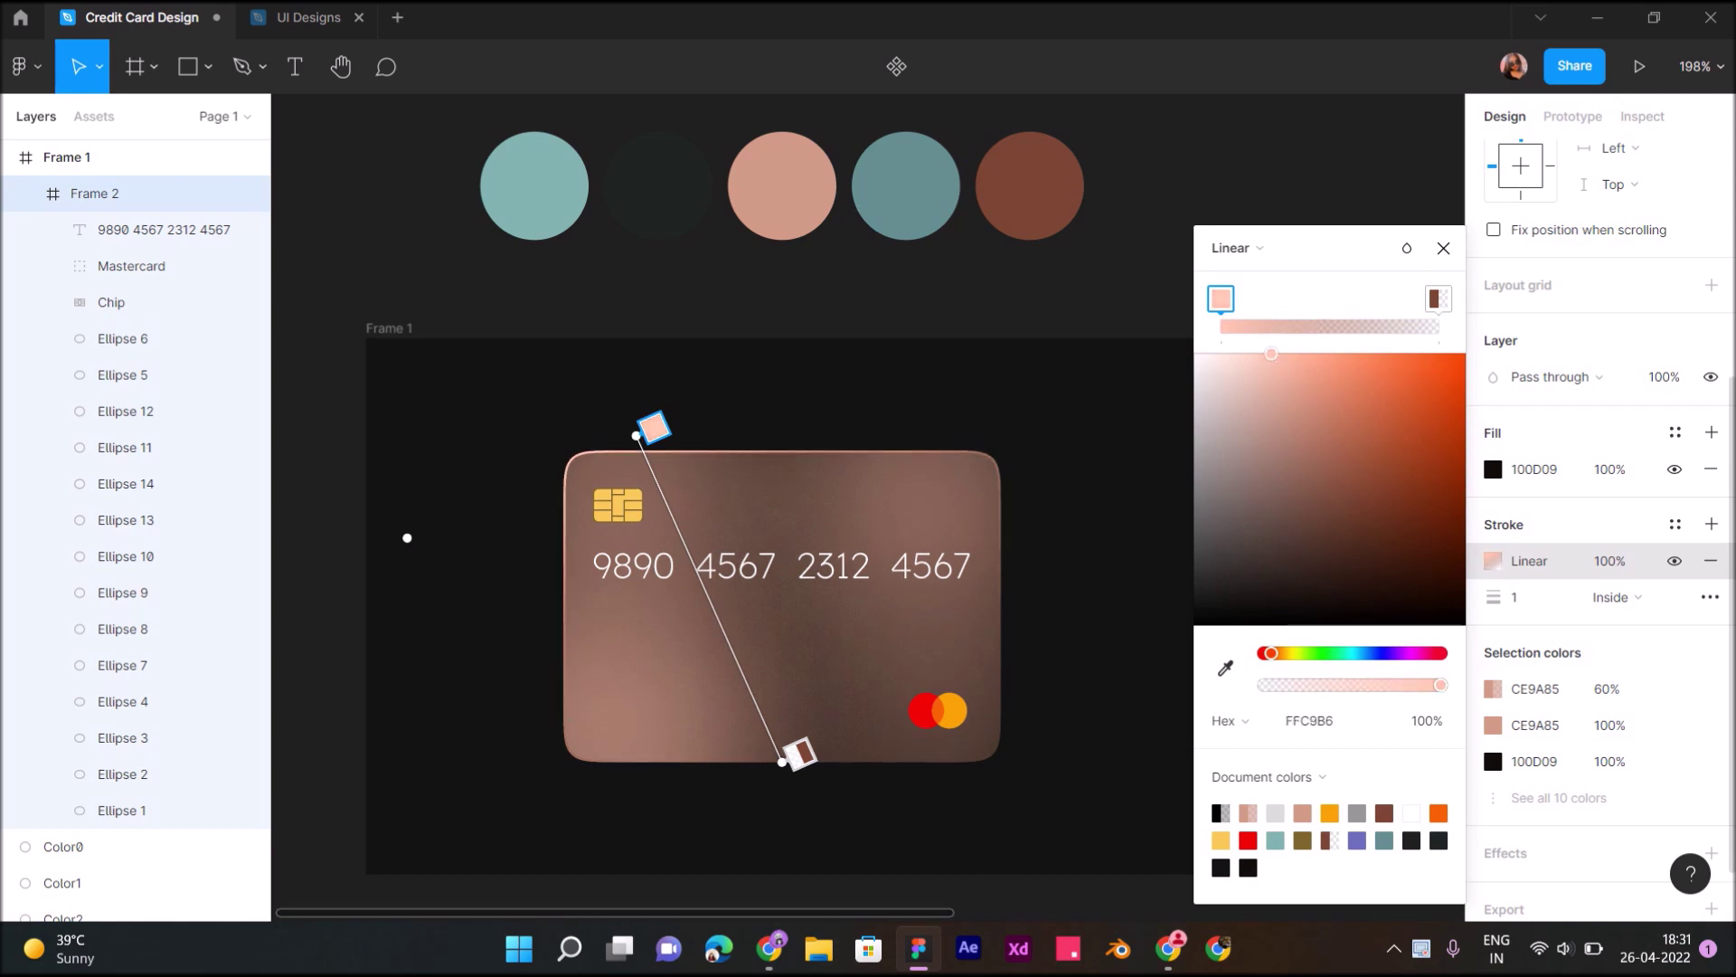
left_click(1438, 298)
left_click_drag(1348, 496, 1389, 443)
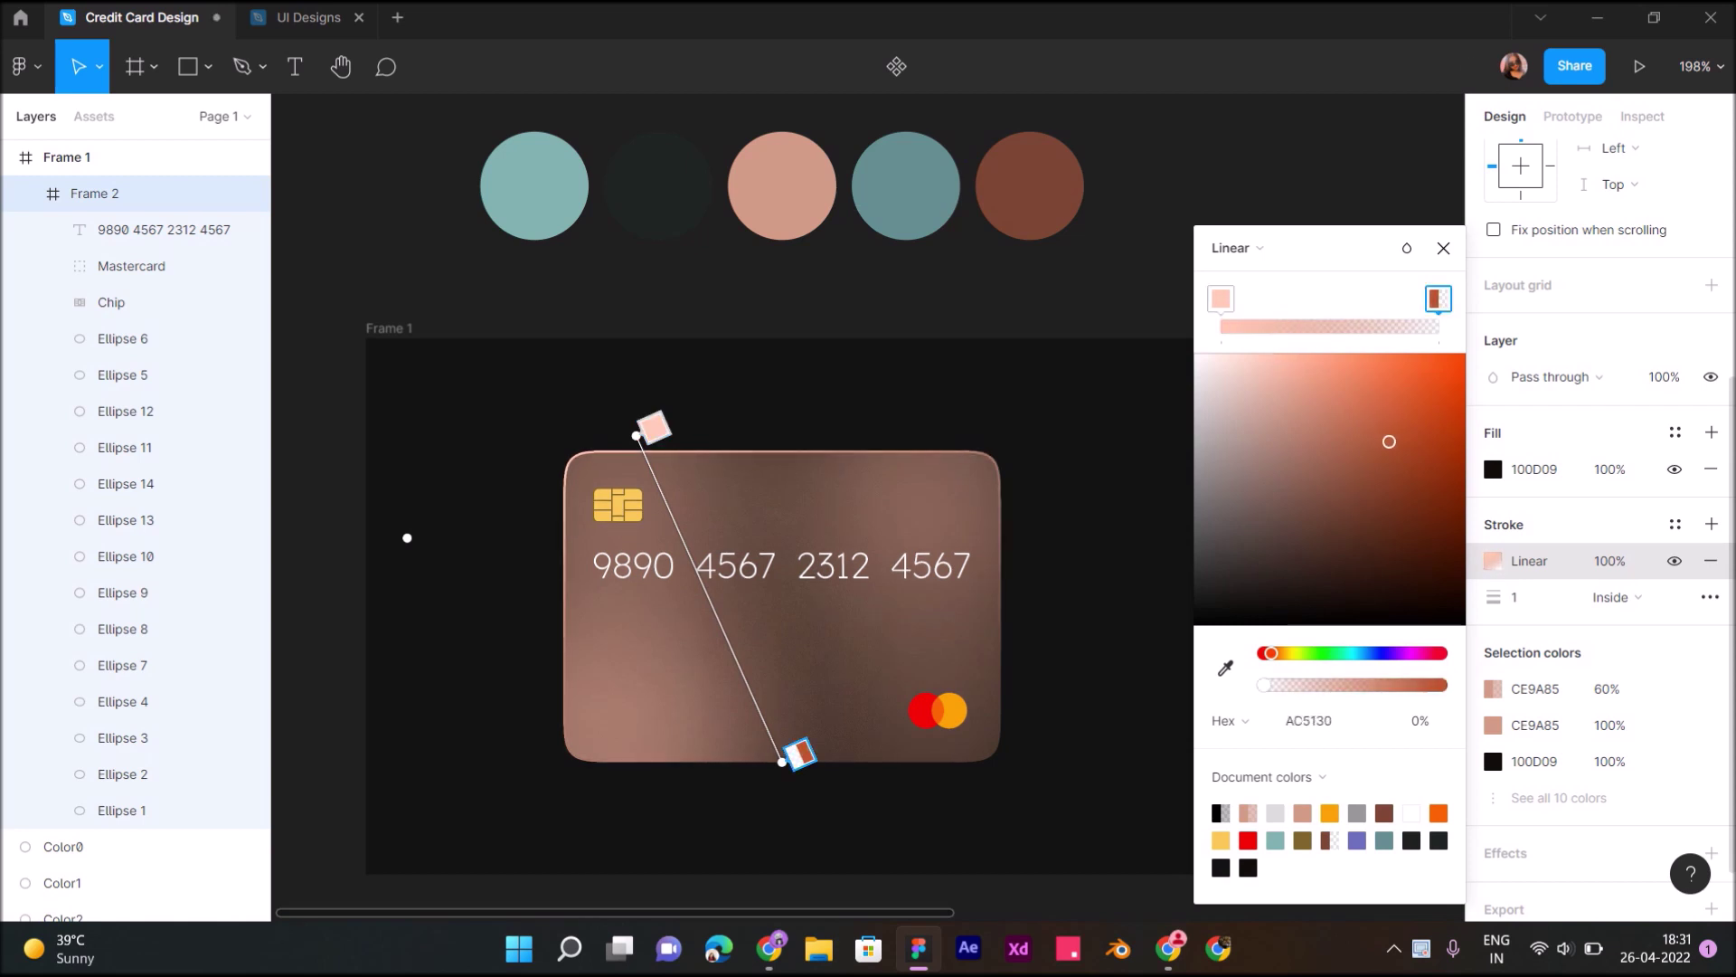
left_click_drag(782, 761, 1018, 505)
mouse_move(637, 435)
left_mouse_down()
mouse_move(722, 563)
mouse_move(701, 562)
left_mouse_up()
mouse_move(1018, 505)
left_mouse_down()
mouse_move(1189, 463)
mouse_move(1057, 505)
mouse_move(1076, 502)
left_mouse_up()
left_click_drag(701, 563, 626, 567)
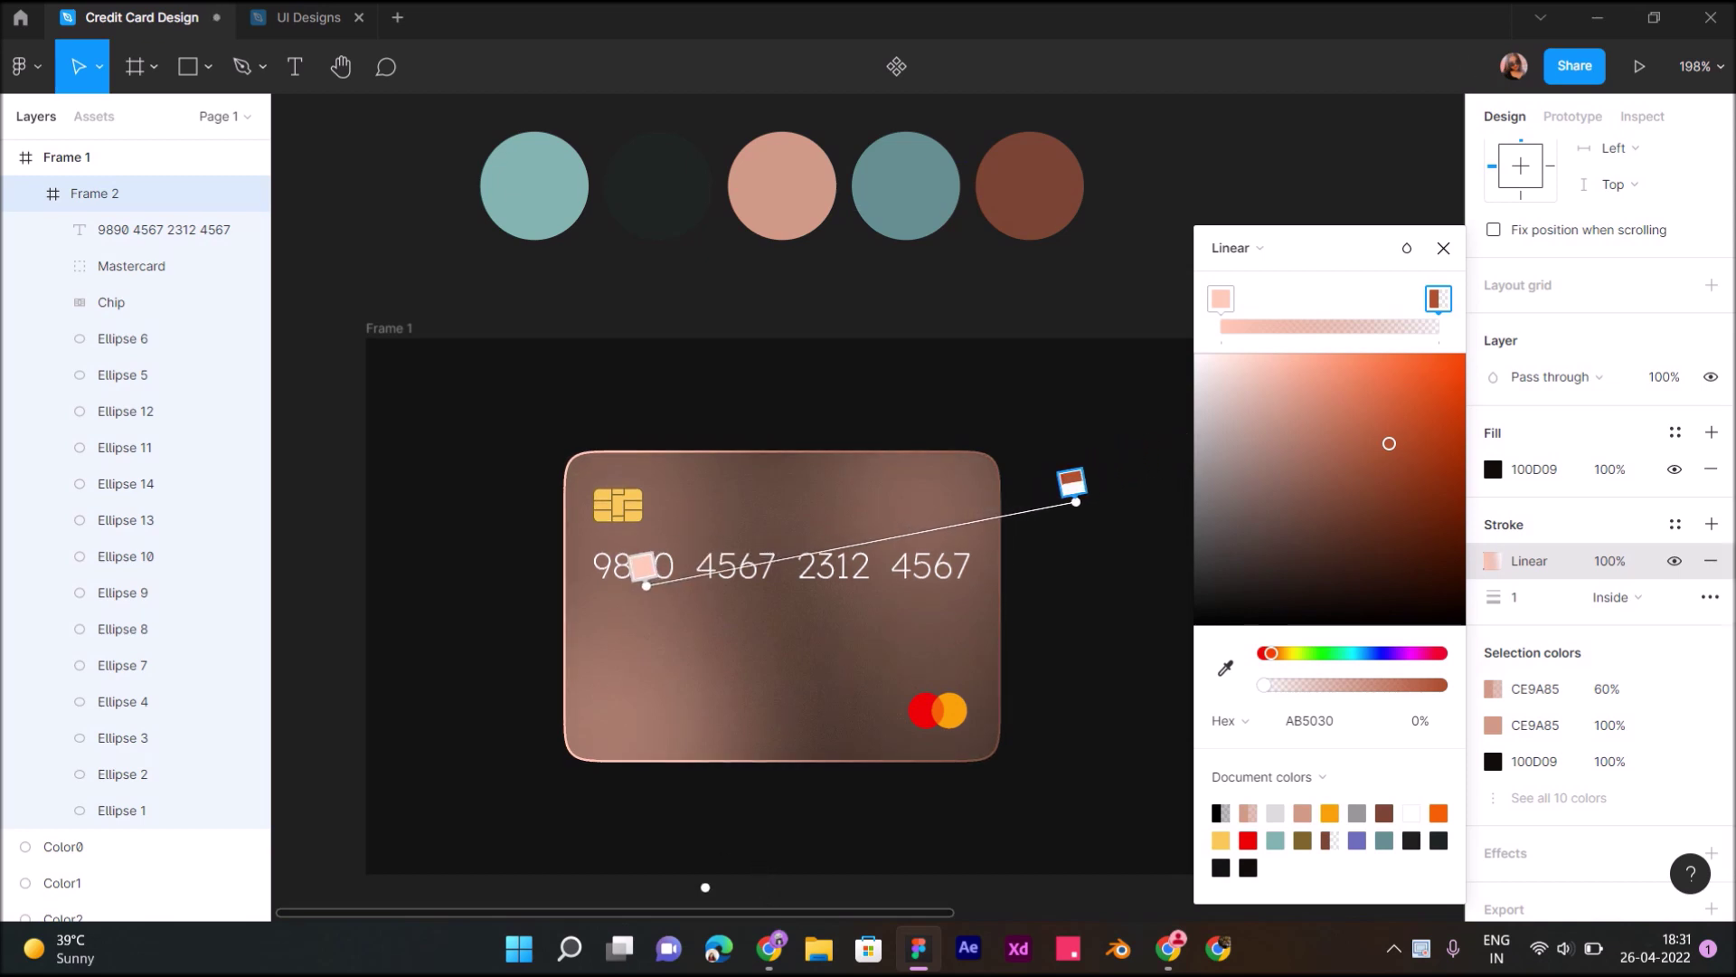
Place the stroke outside the card edge with a 2 px weight
left_click(1636, 597)
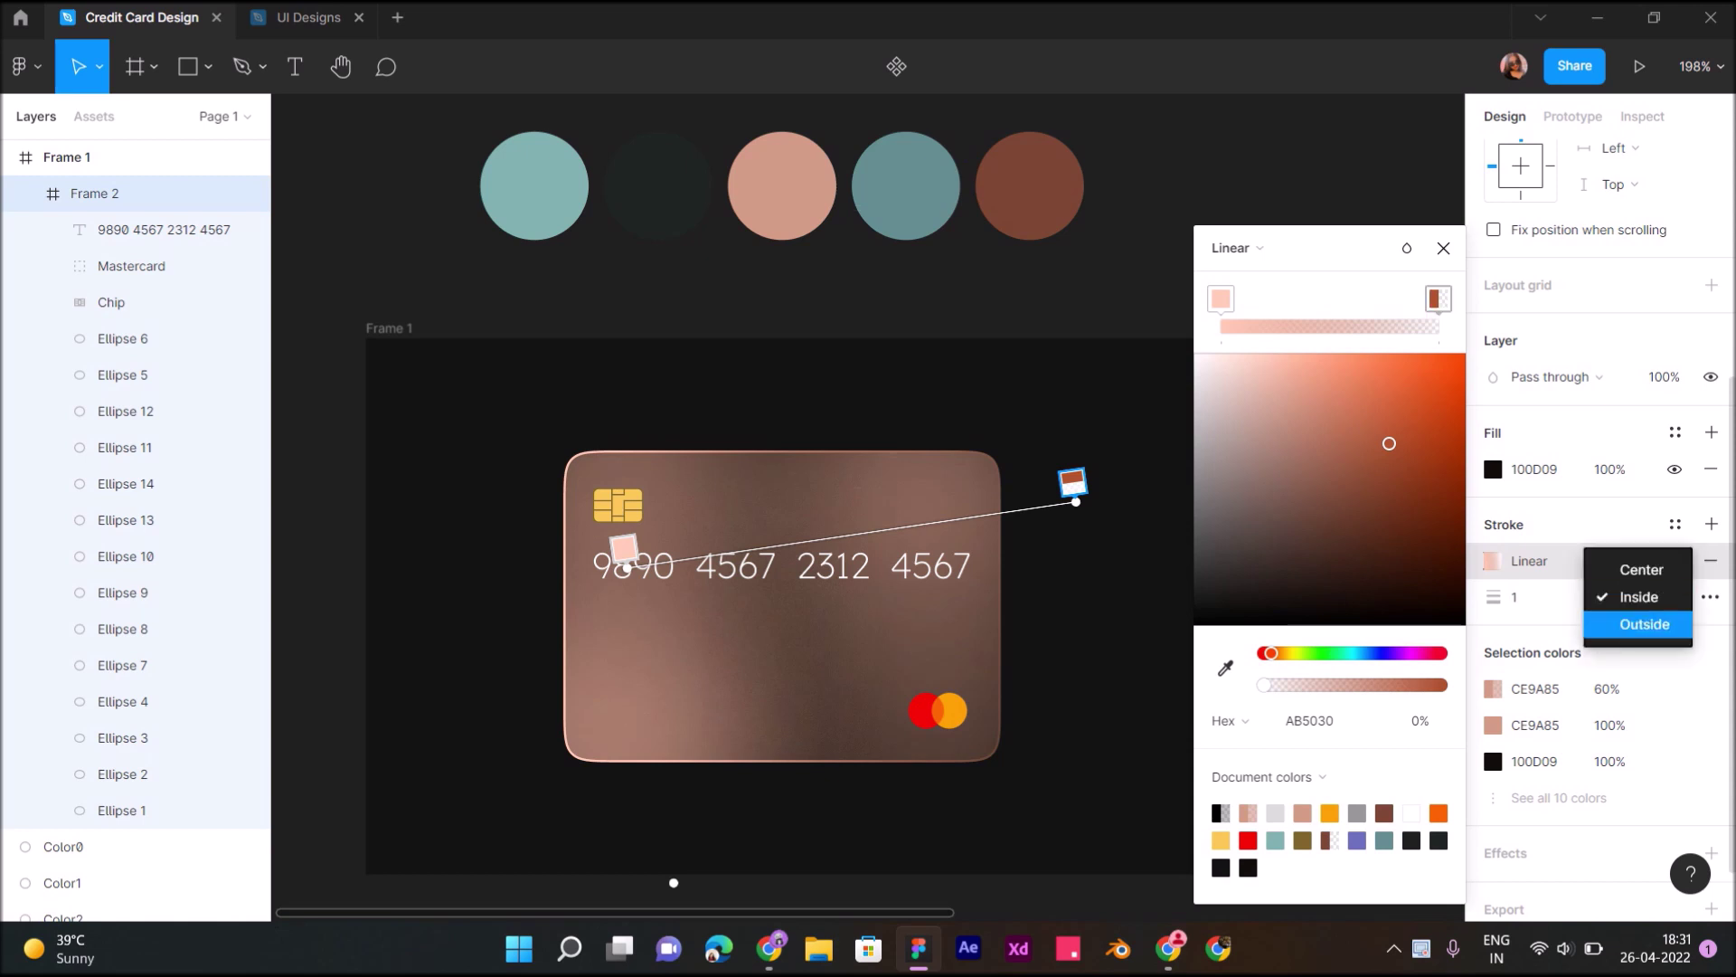
left_click(1641, 624)
left_click(1528, 596)
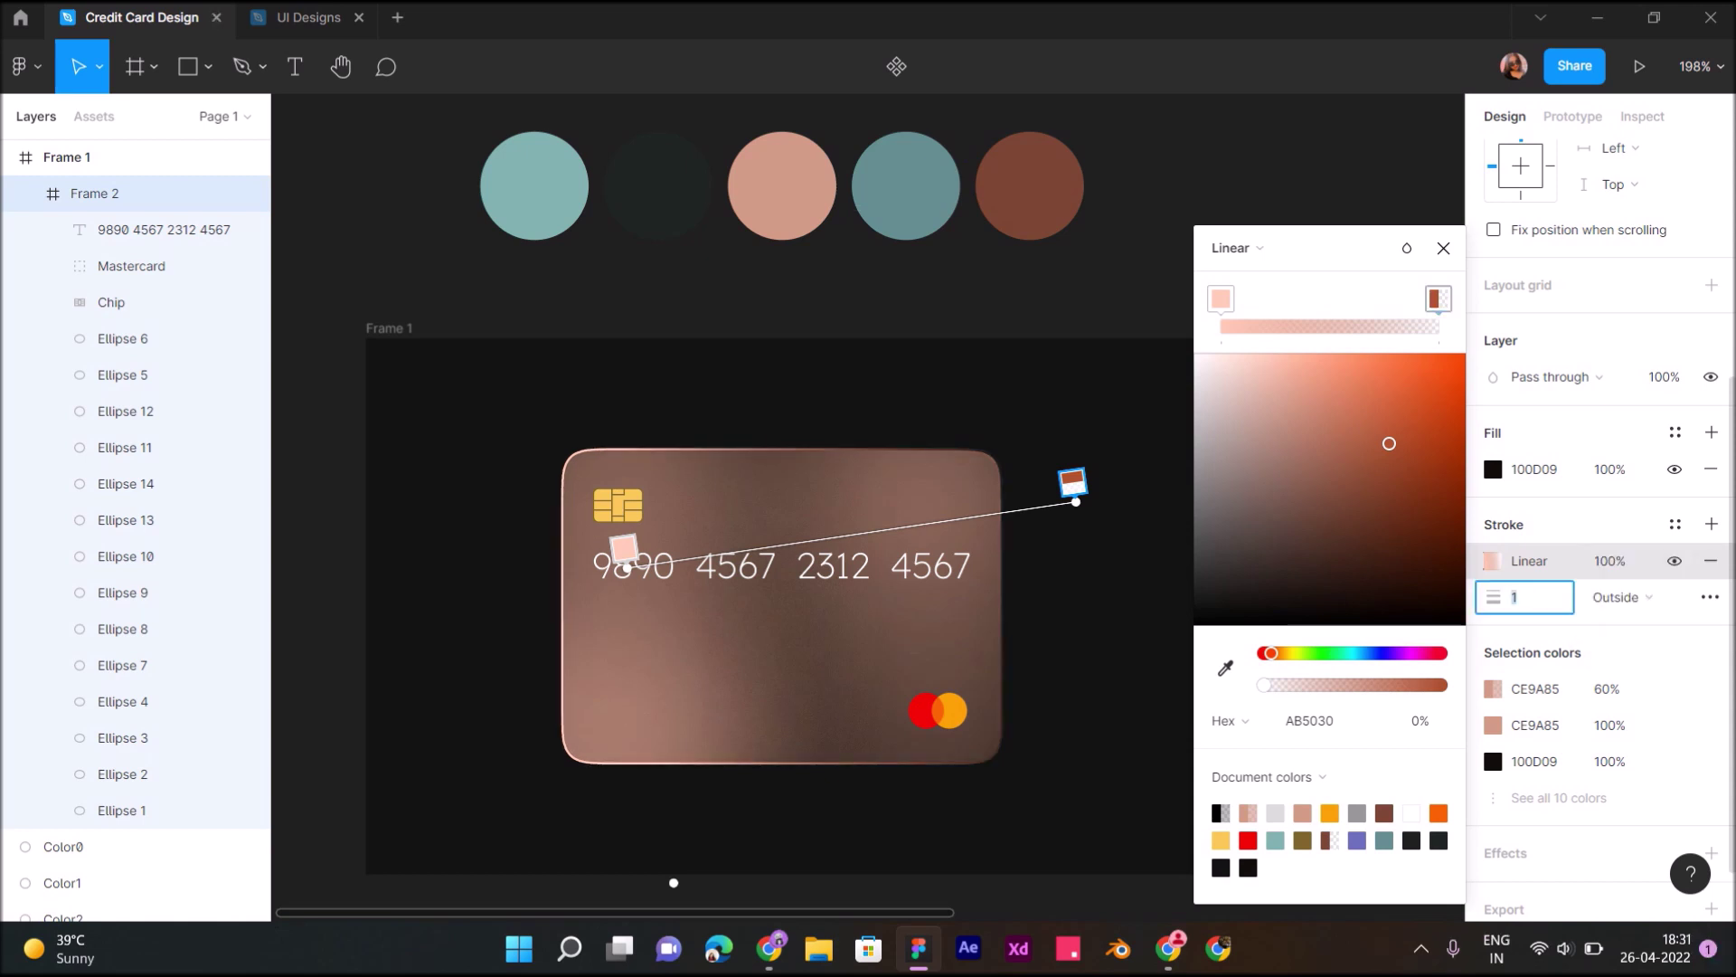
type("2")
key("Return")
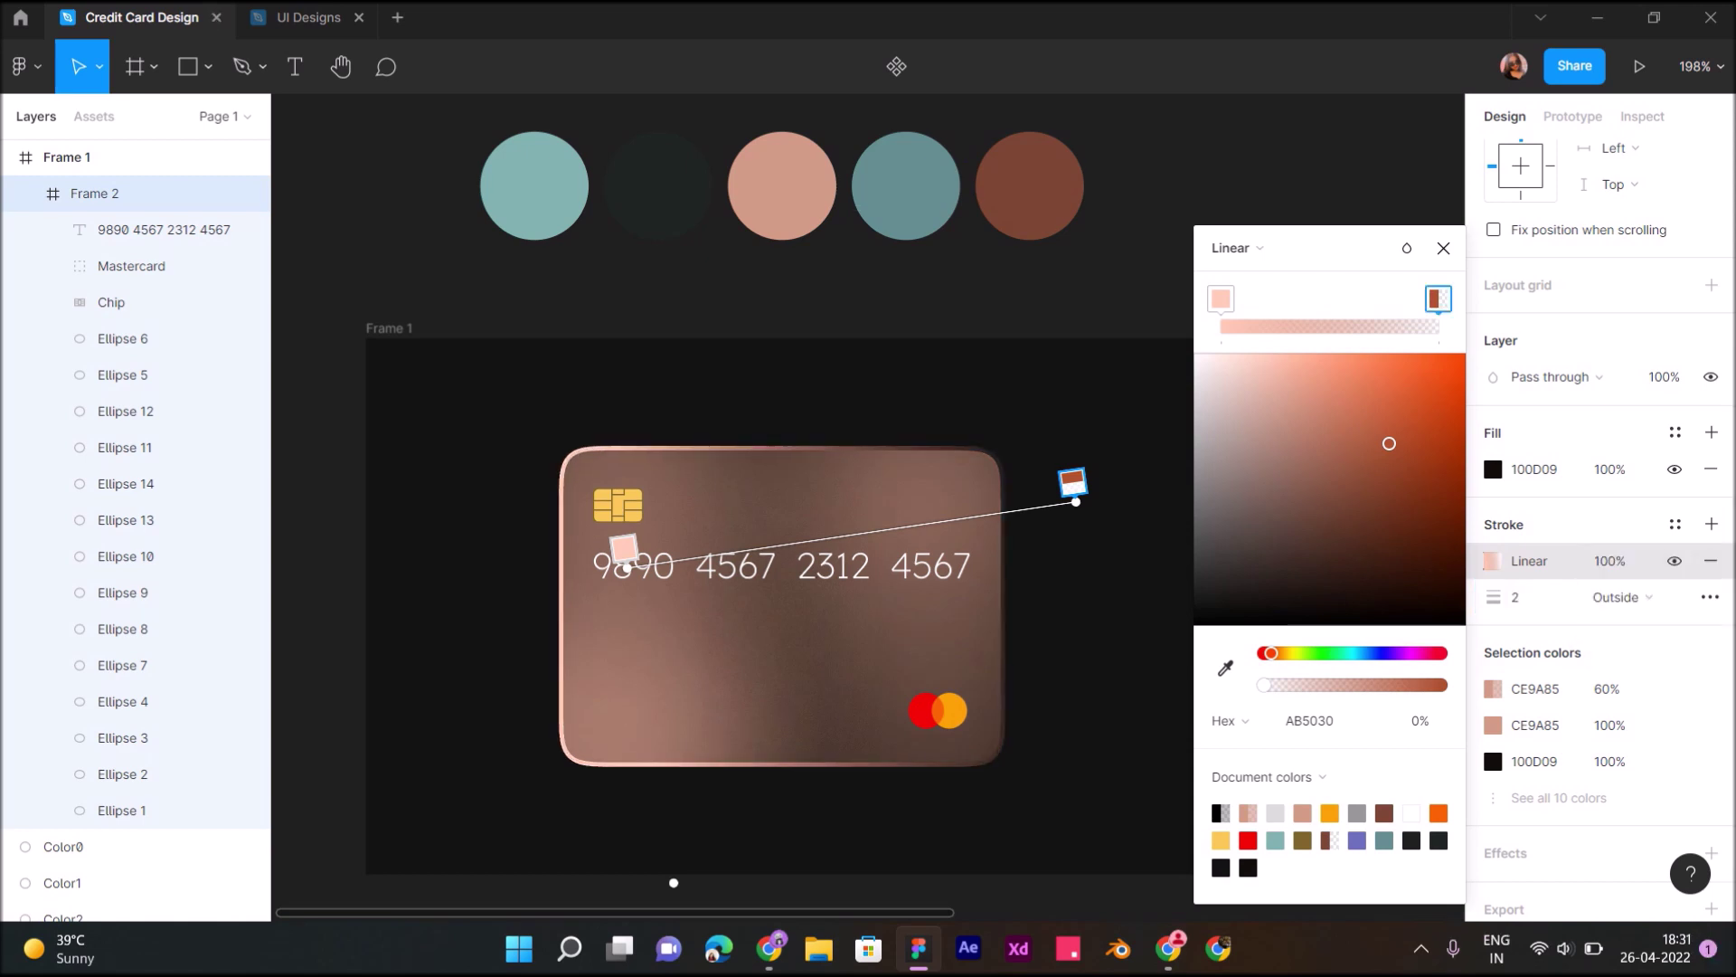
Angle the gradient ends down past the card and set stroke opacity to 80%
mouse_move(626, 568)
left_mouse_down()
mouse_move(469, 582)
mouse_move(440, 606)
mouse_move(669, 565)
mouse_move(582, 594)
left_mouse_up()
mouse_move(1075, 501)
left_mouse_down()
mouse_move(1049, 532)
mouse_move(1104, 670)
mouse_move(1089, 656)
left_mouse_up()
left_click(1610, 561)
key("Return")
key("Escape")
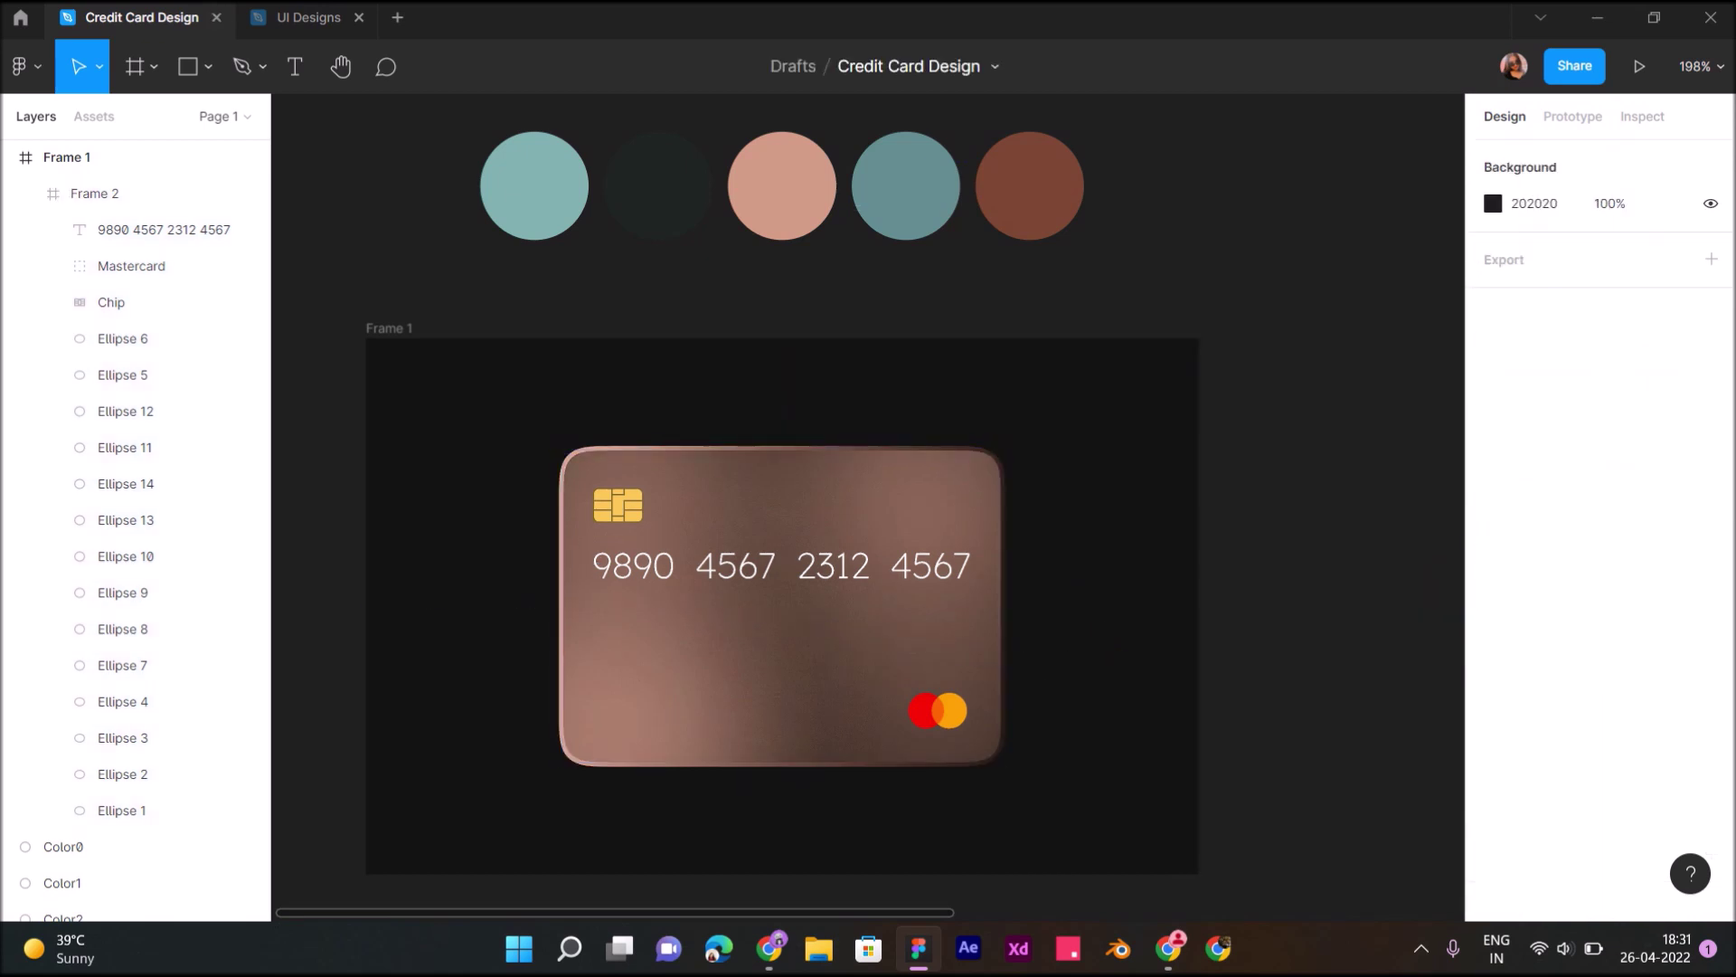
Lighten the stroke gradient's stop colour, then zoom in on the card
scroll(782, 543, "down", 1)
left_click(778, 633)
scroll(1600, 542, "down", 3)
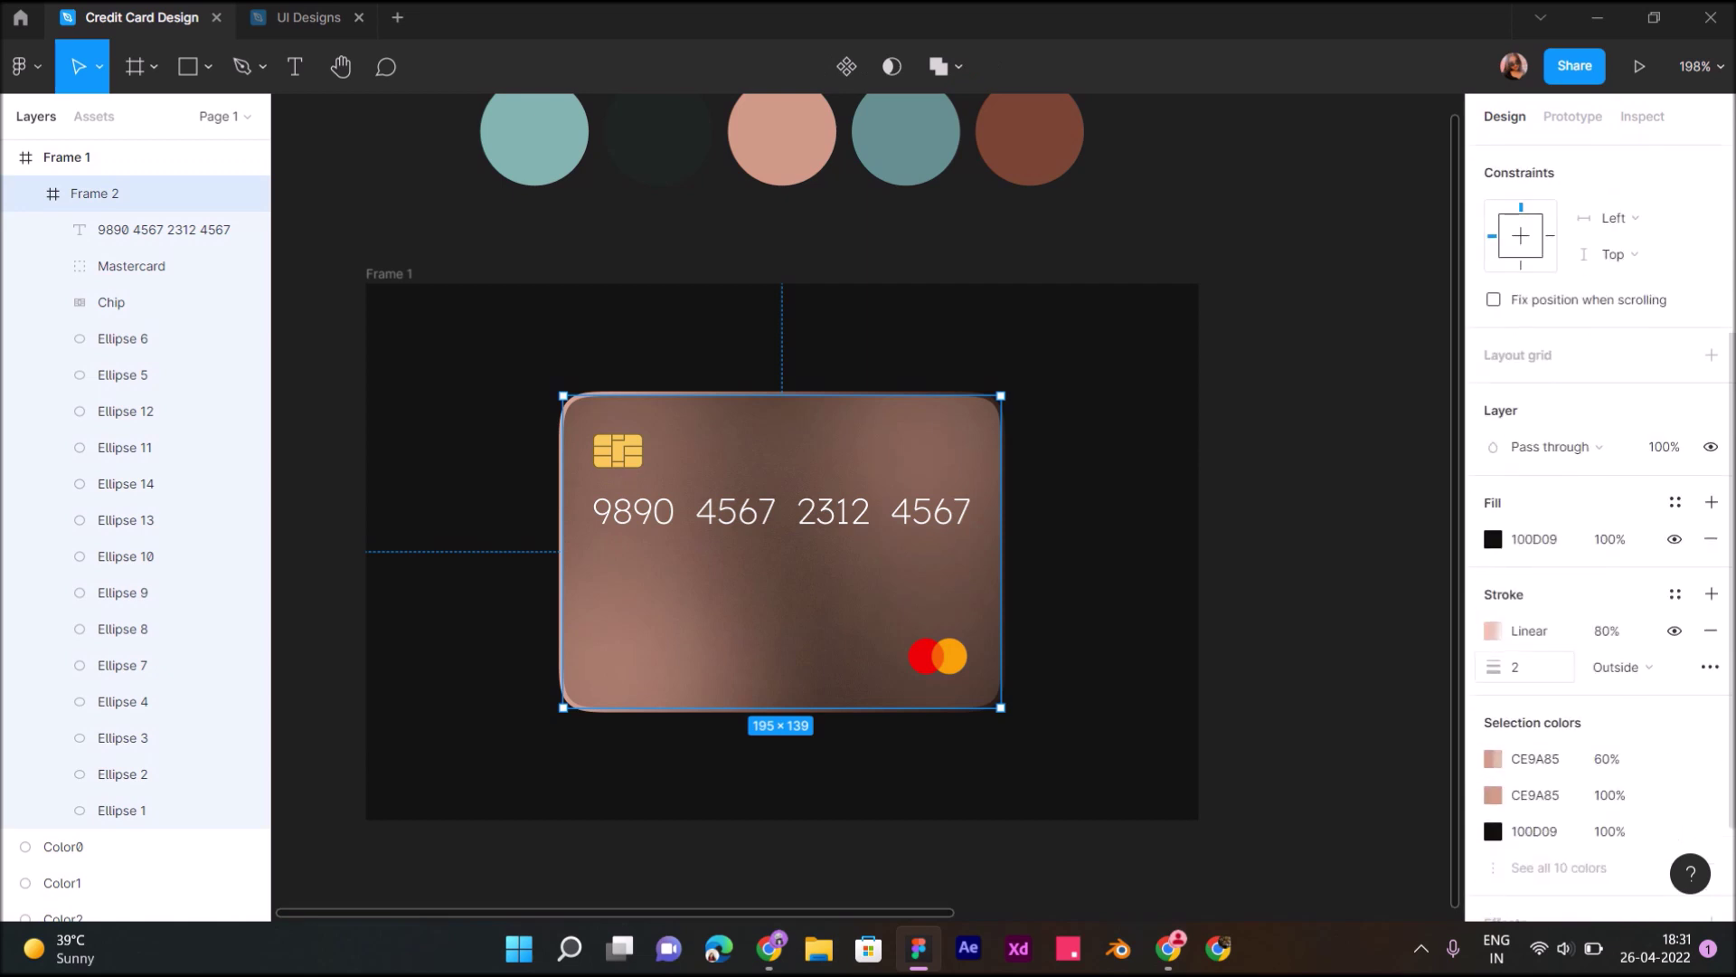
left_click(1492, 630)
mouse_move(1389, 443)
left_mouse_down()
mouse_move(1349, 353)
mouse_move(1370, 354)
left_mouse_up()
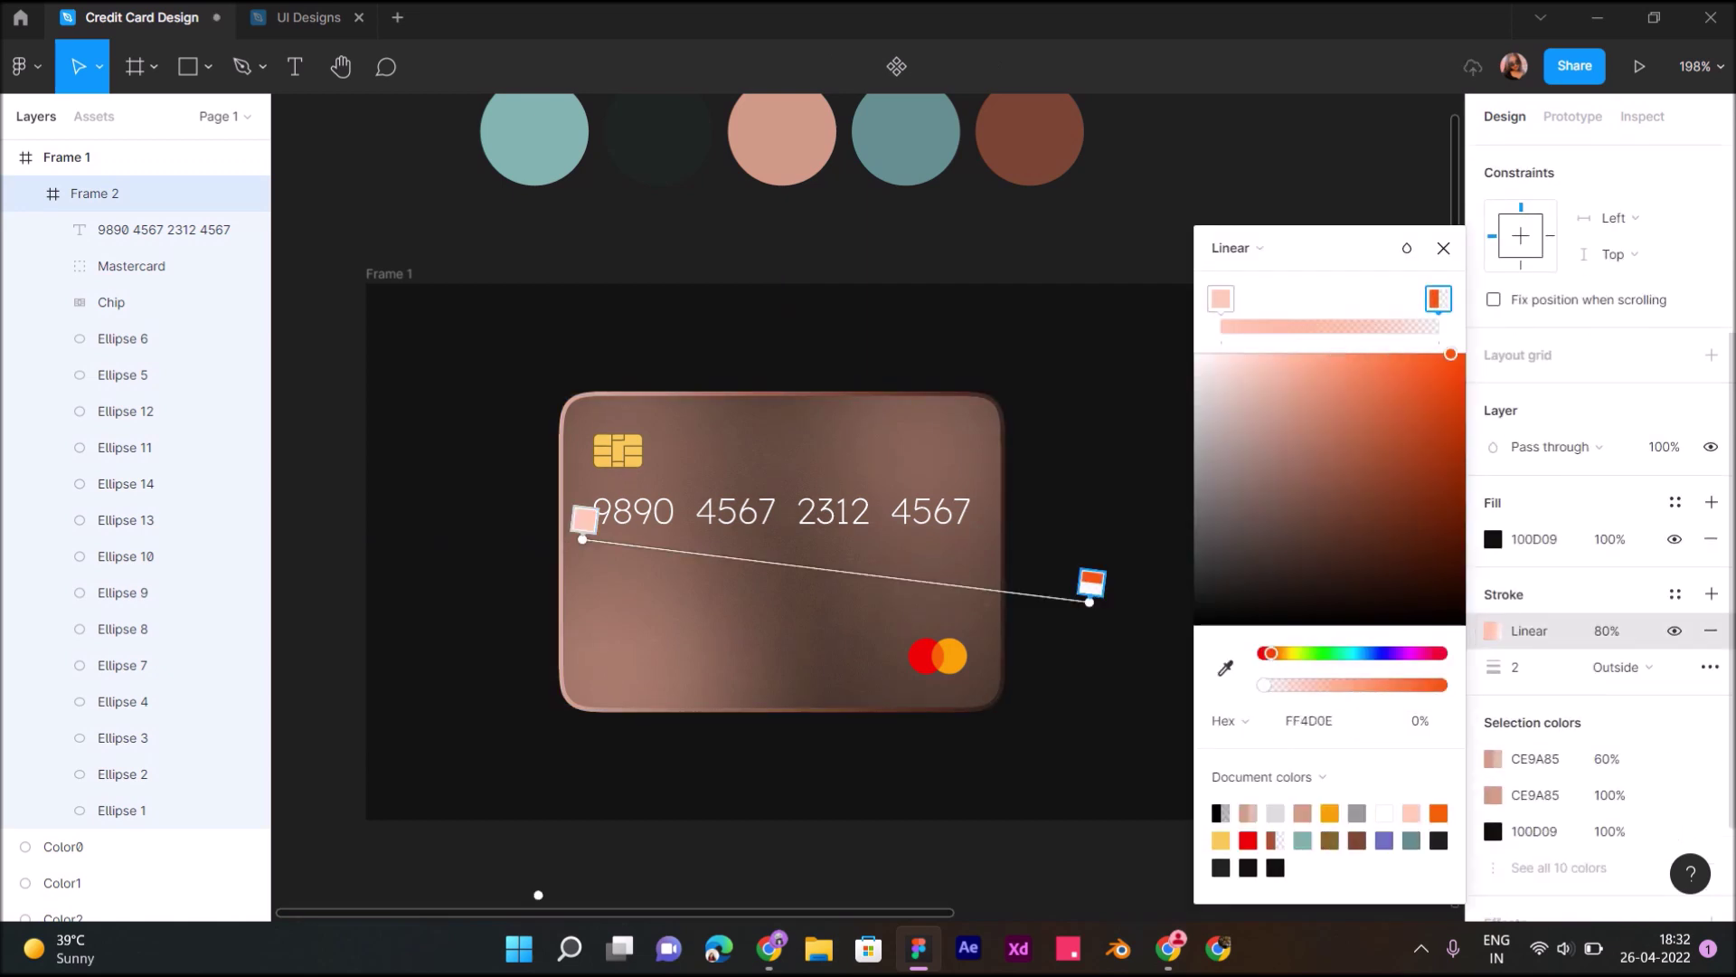
left_click(1443, 248)
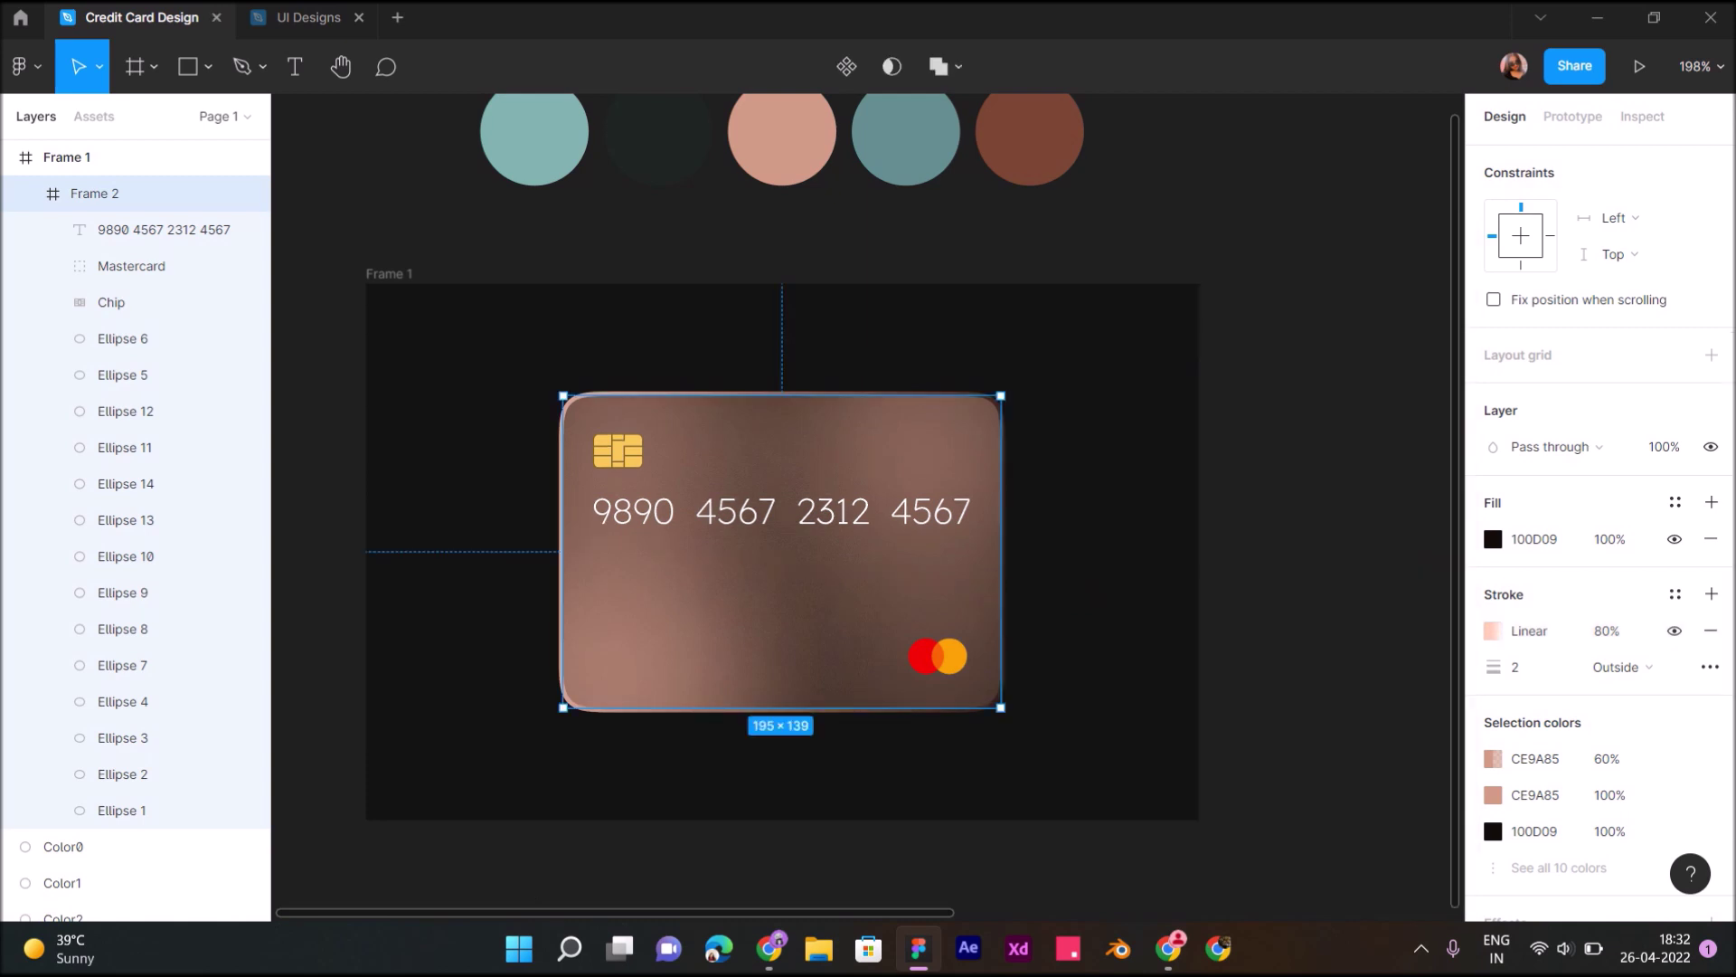
key("Escape")
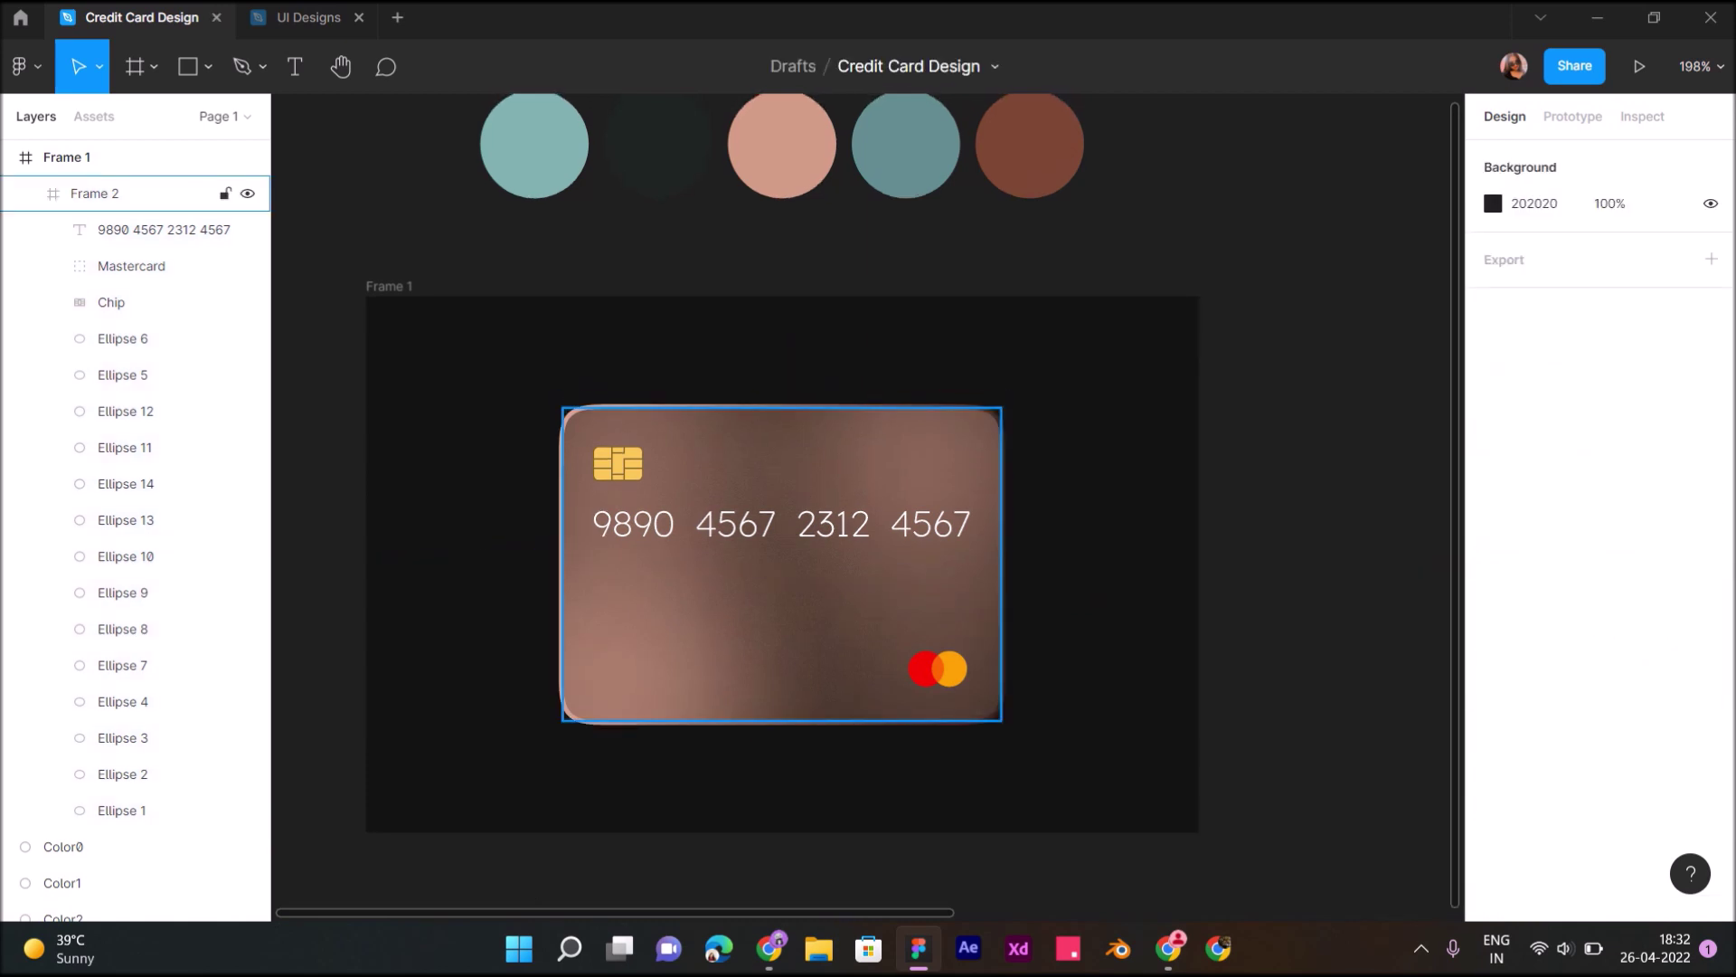
key("shift+2")
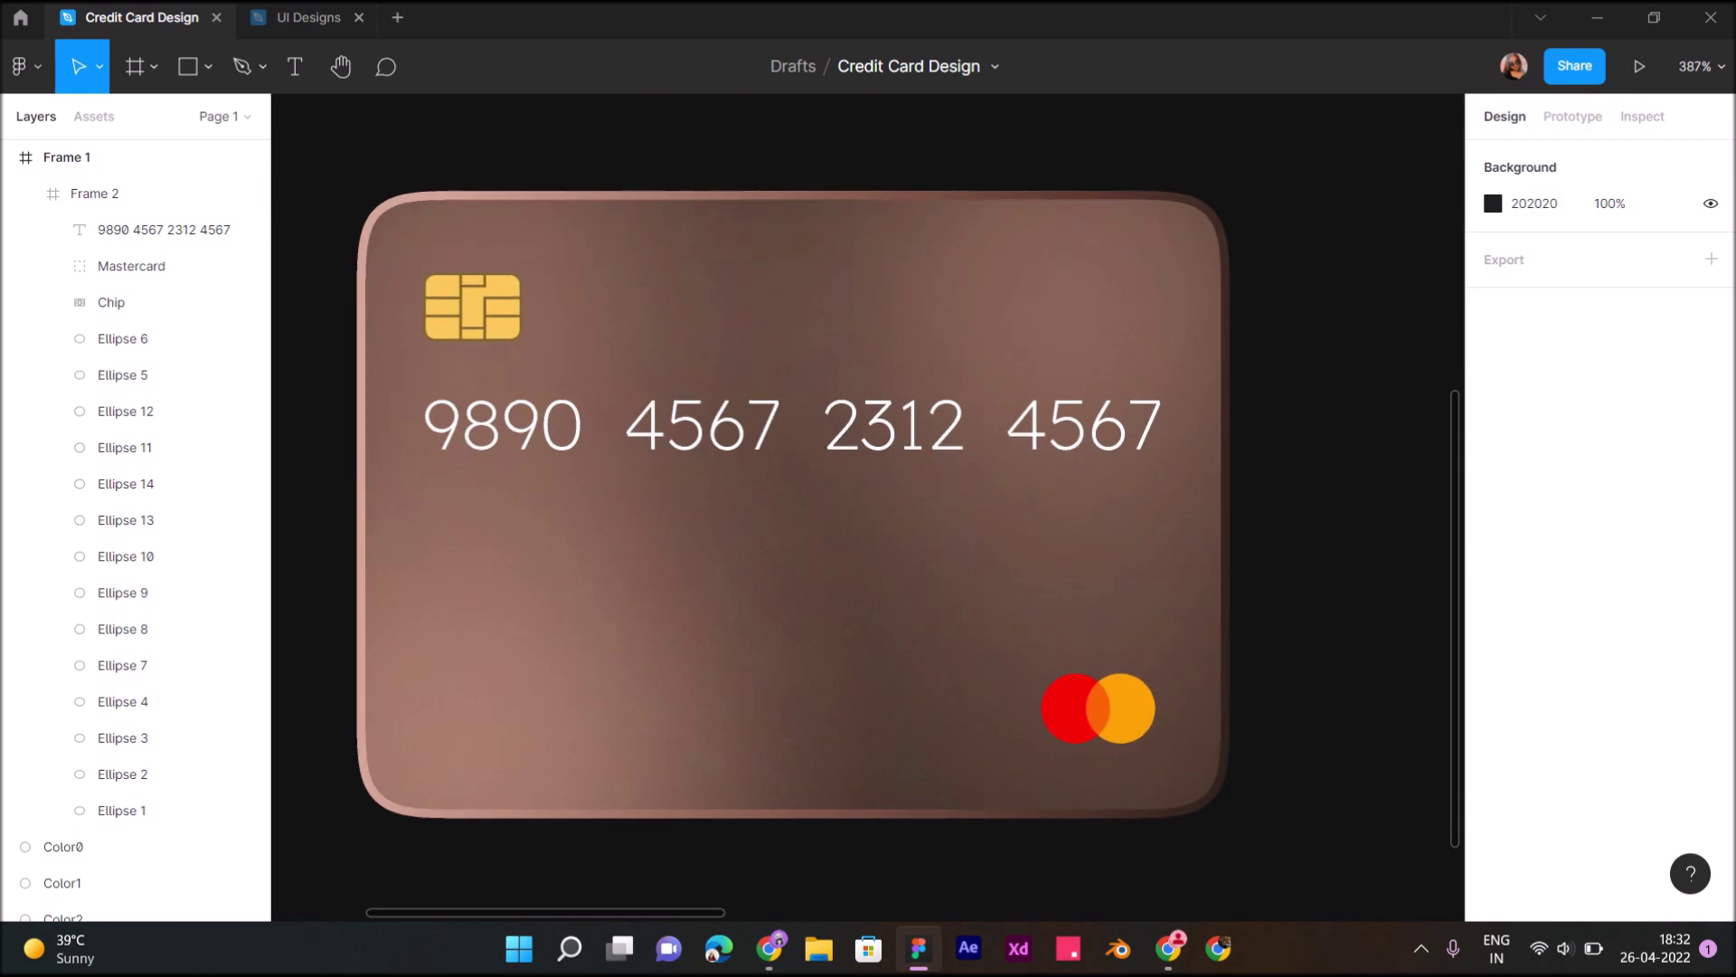
Add a 'Card Holder Name' text label on the card's lower left
key("h")
key("t")
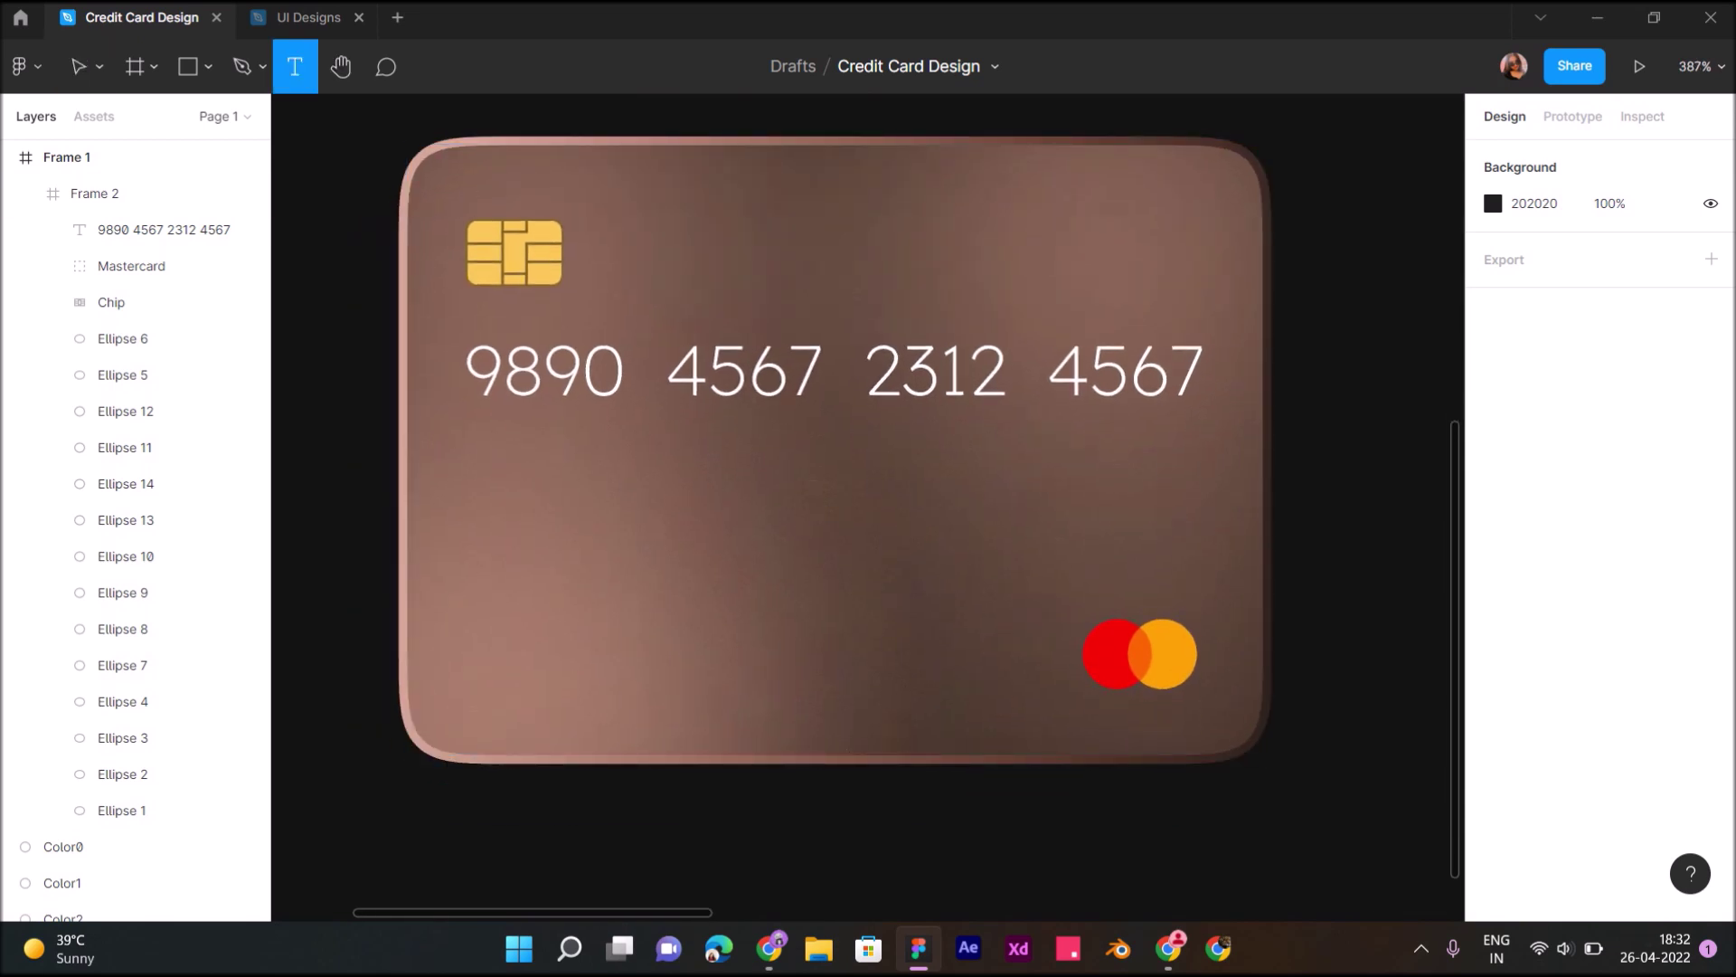
left_click(478, 604)
type("Card Holder Name")
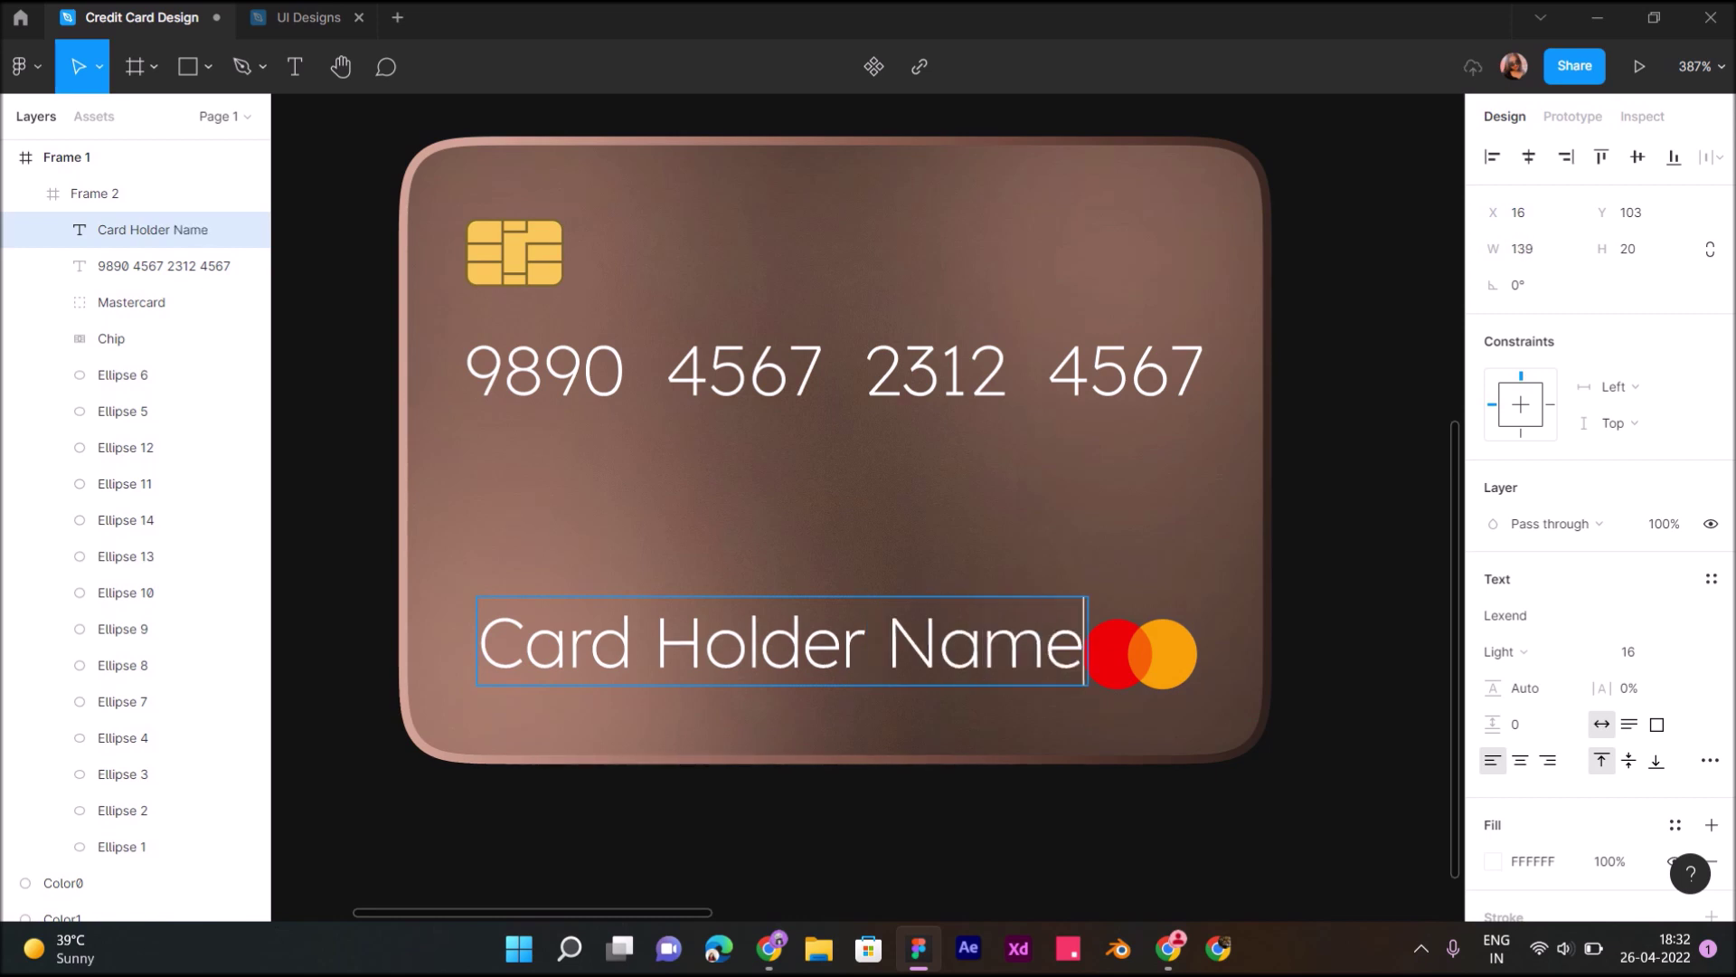
key("Escape")
left_click(1632, 652)
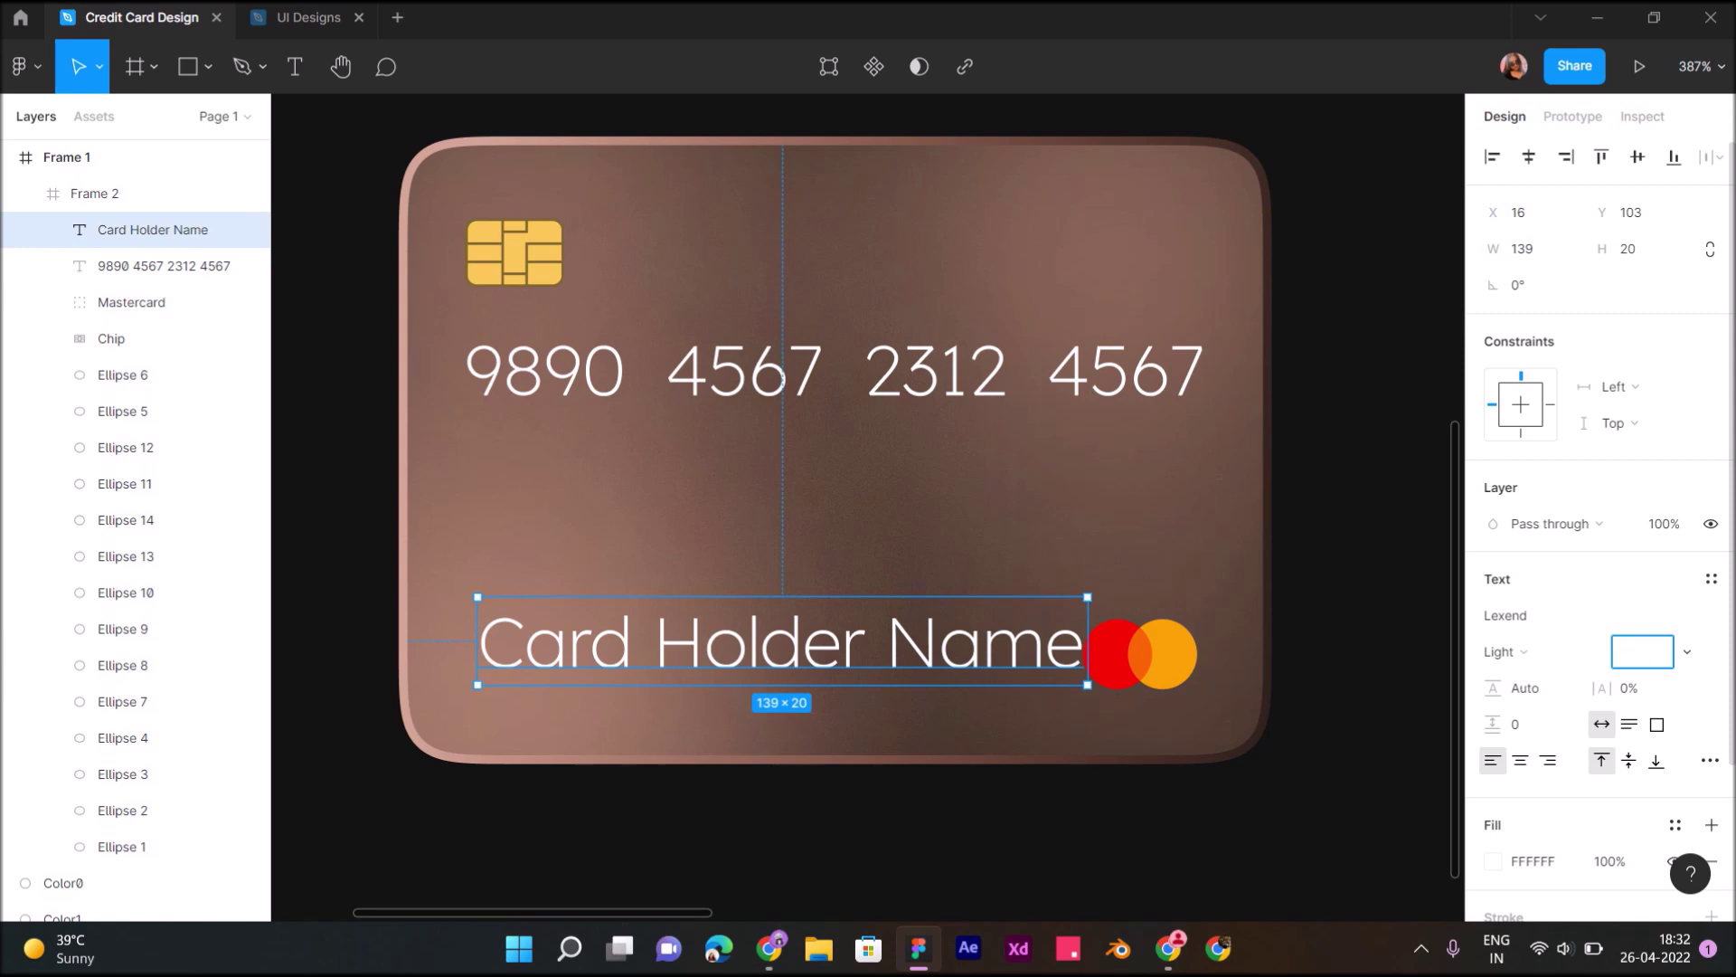
Scale Frame 1 and the card up to a larger size
key("Escape")
key("shift+1")
left_click(715, 357)
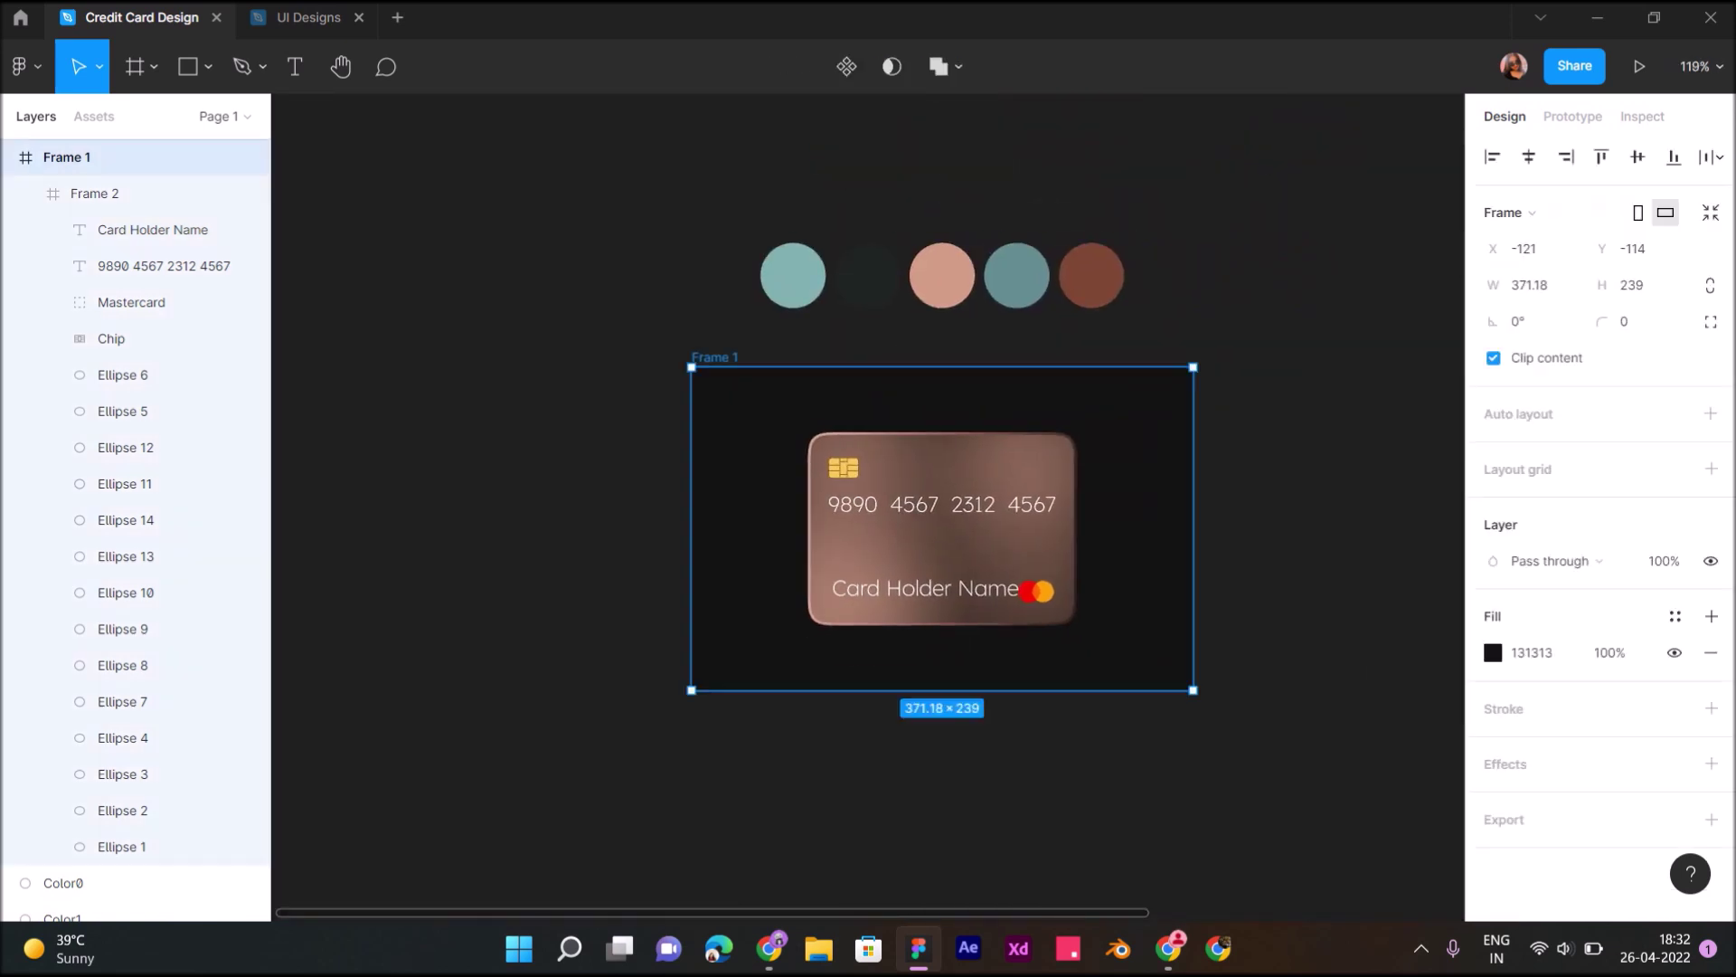
left_click_drag(1194, 690, 1211, 794)
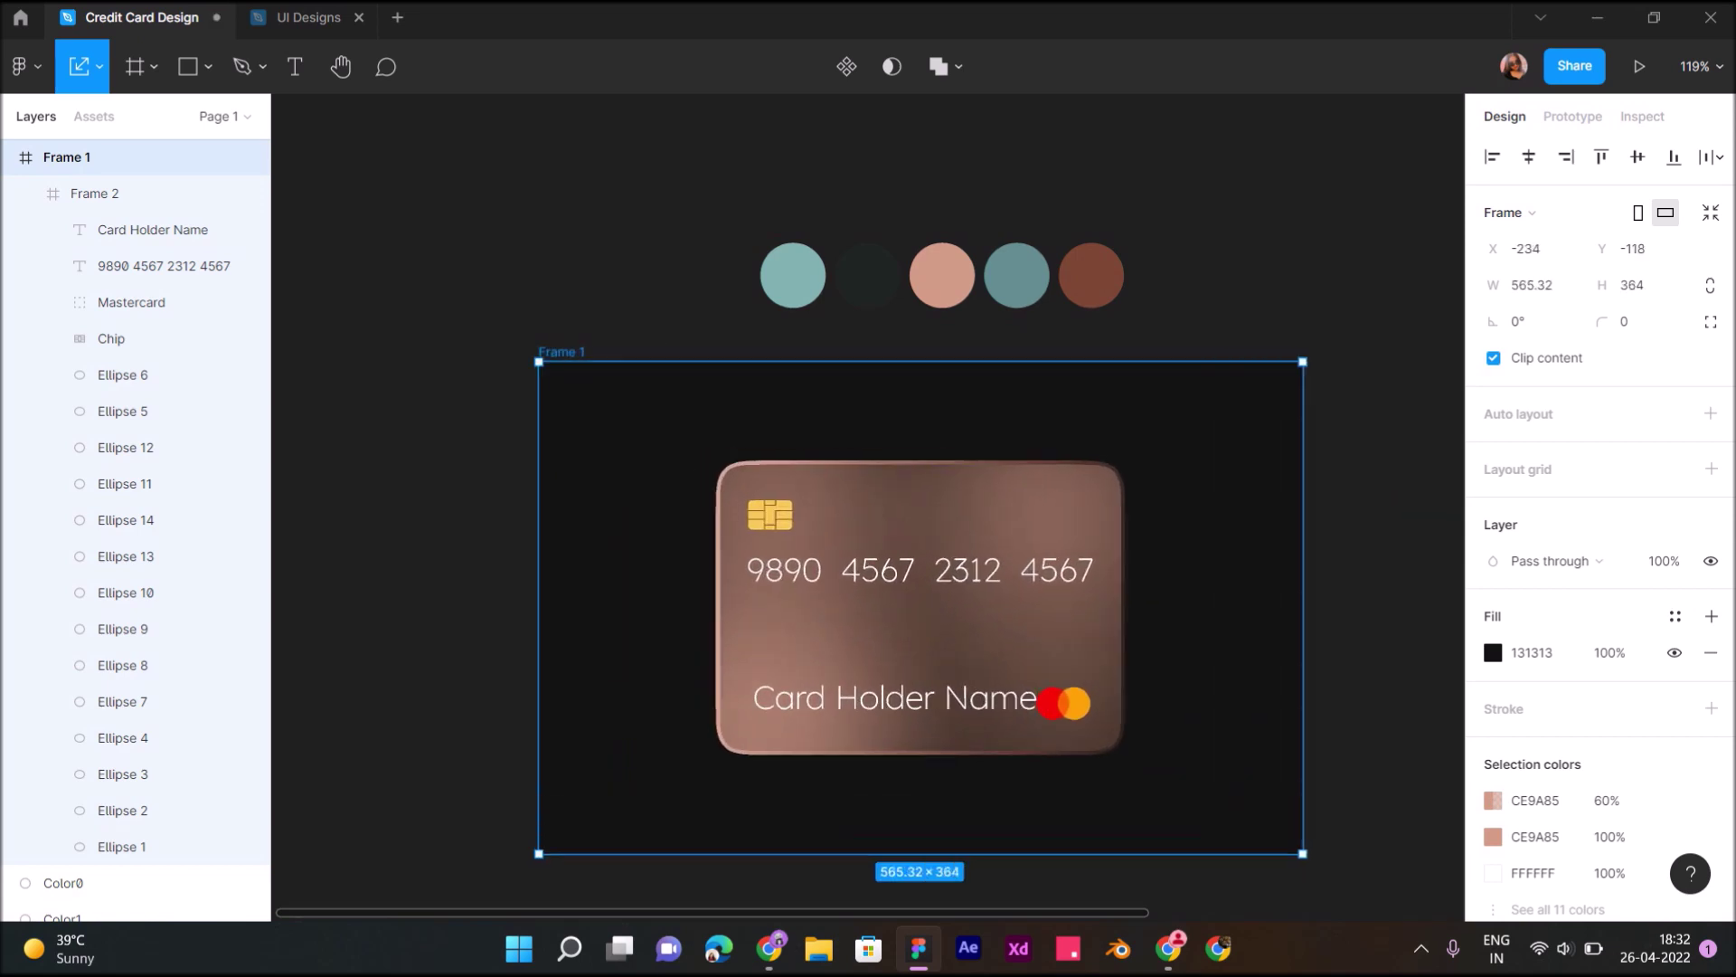
left_click_drag(1211, 794, 1357, 791)
Set the card number's font size to 26
left_click(936, 480)
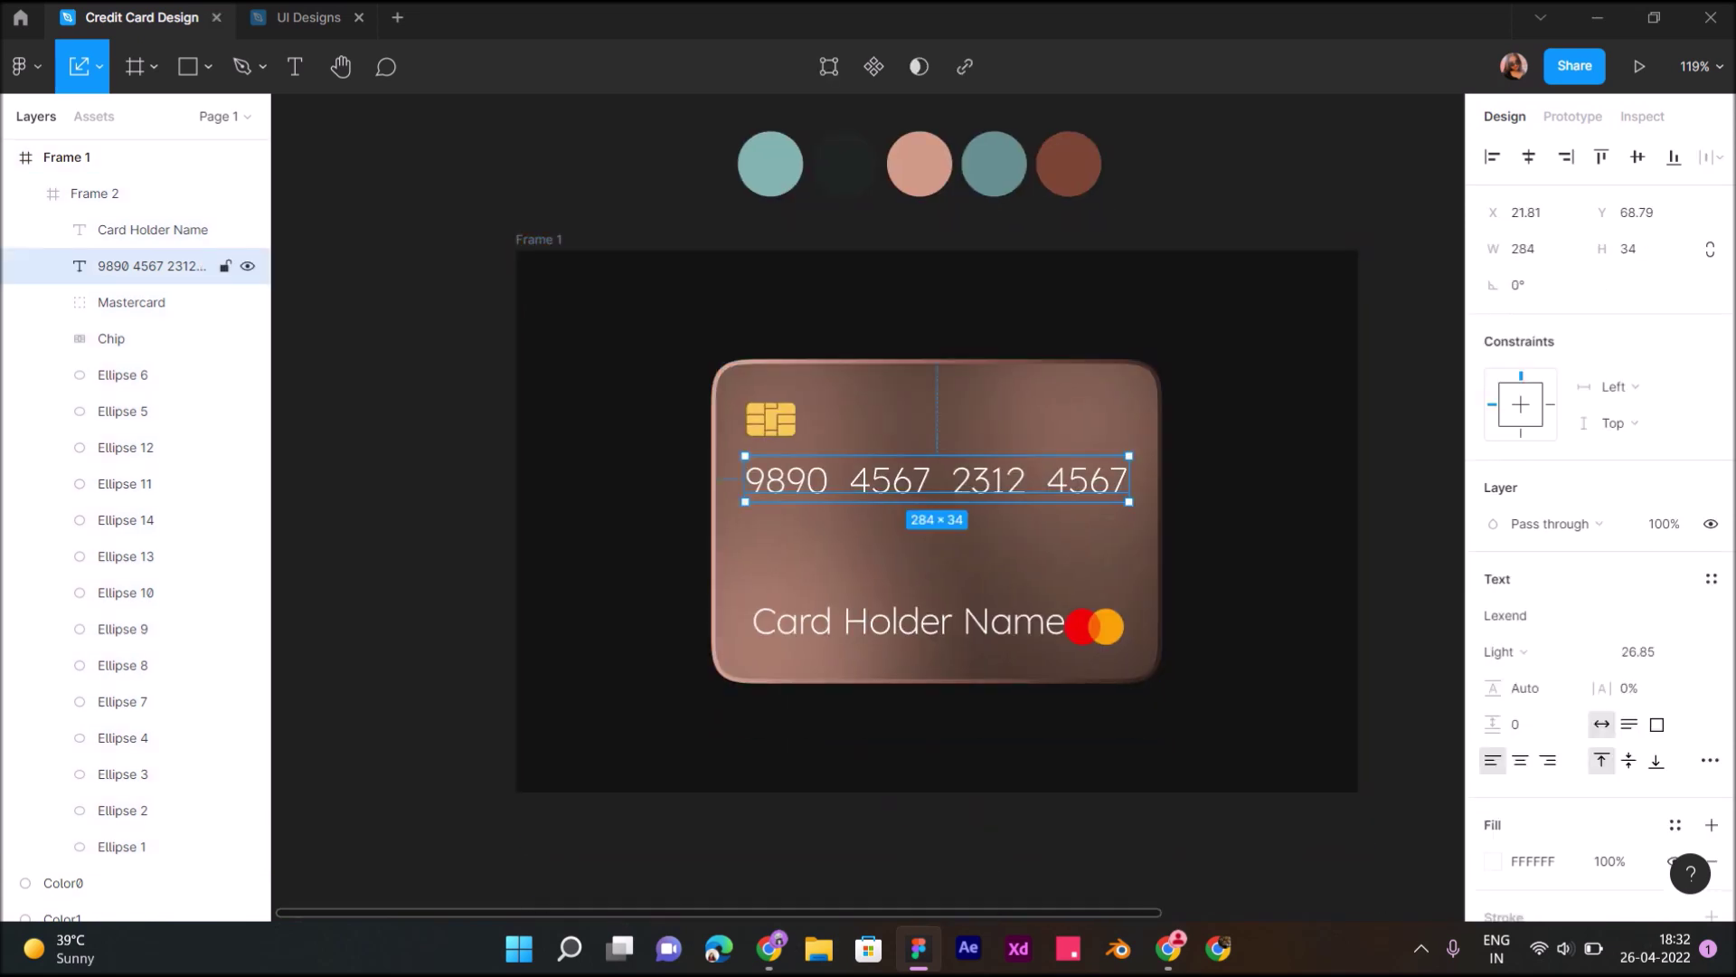
left_click(1637, 651)
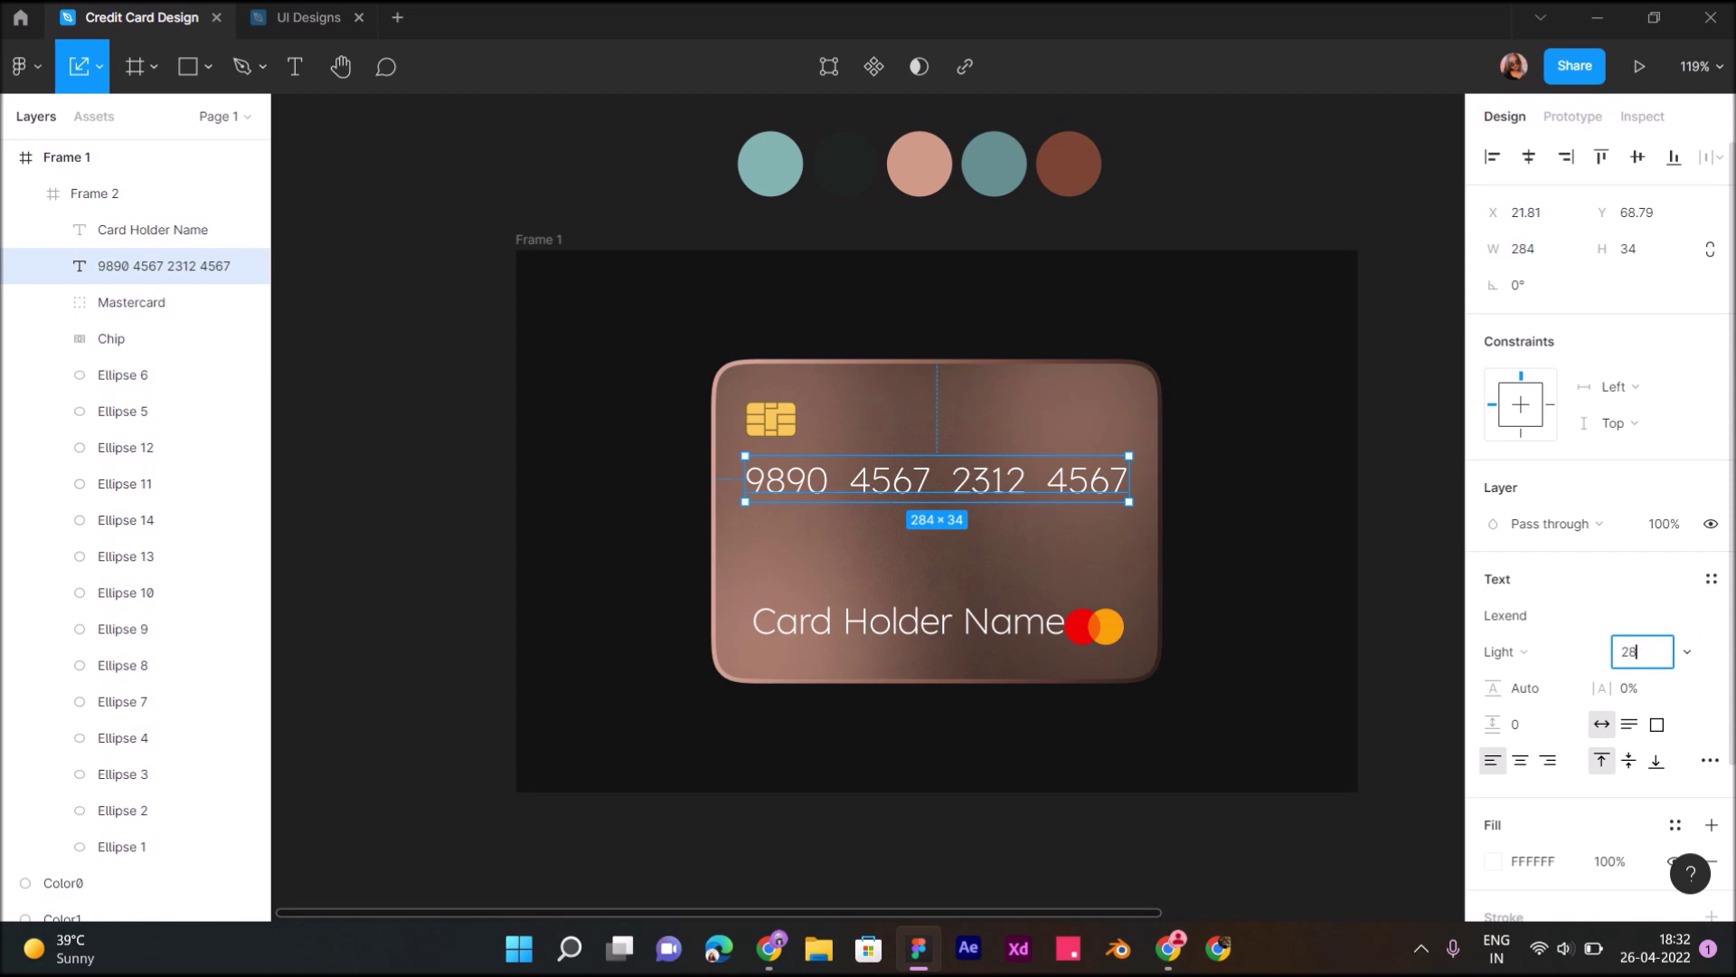
key("Return")
scroll(958, 564, "up", 5, "ctrl")
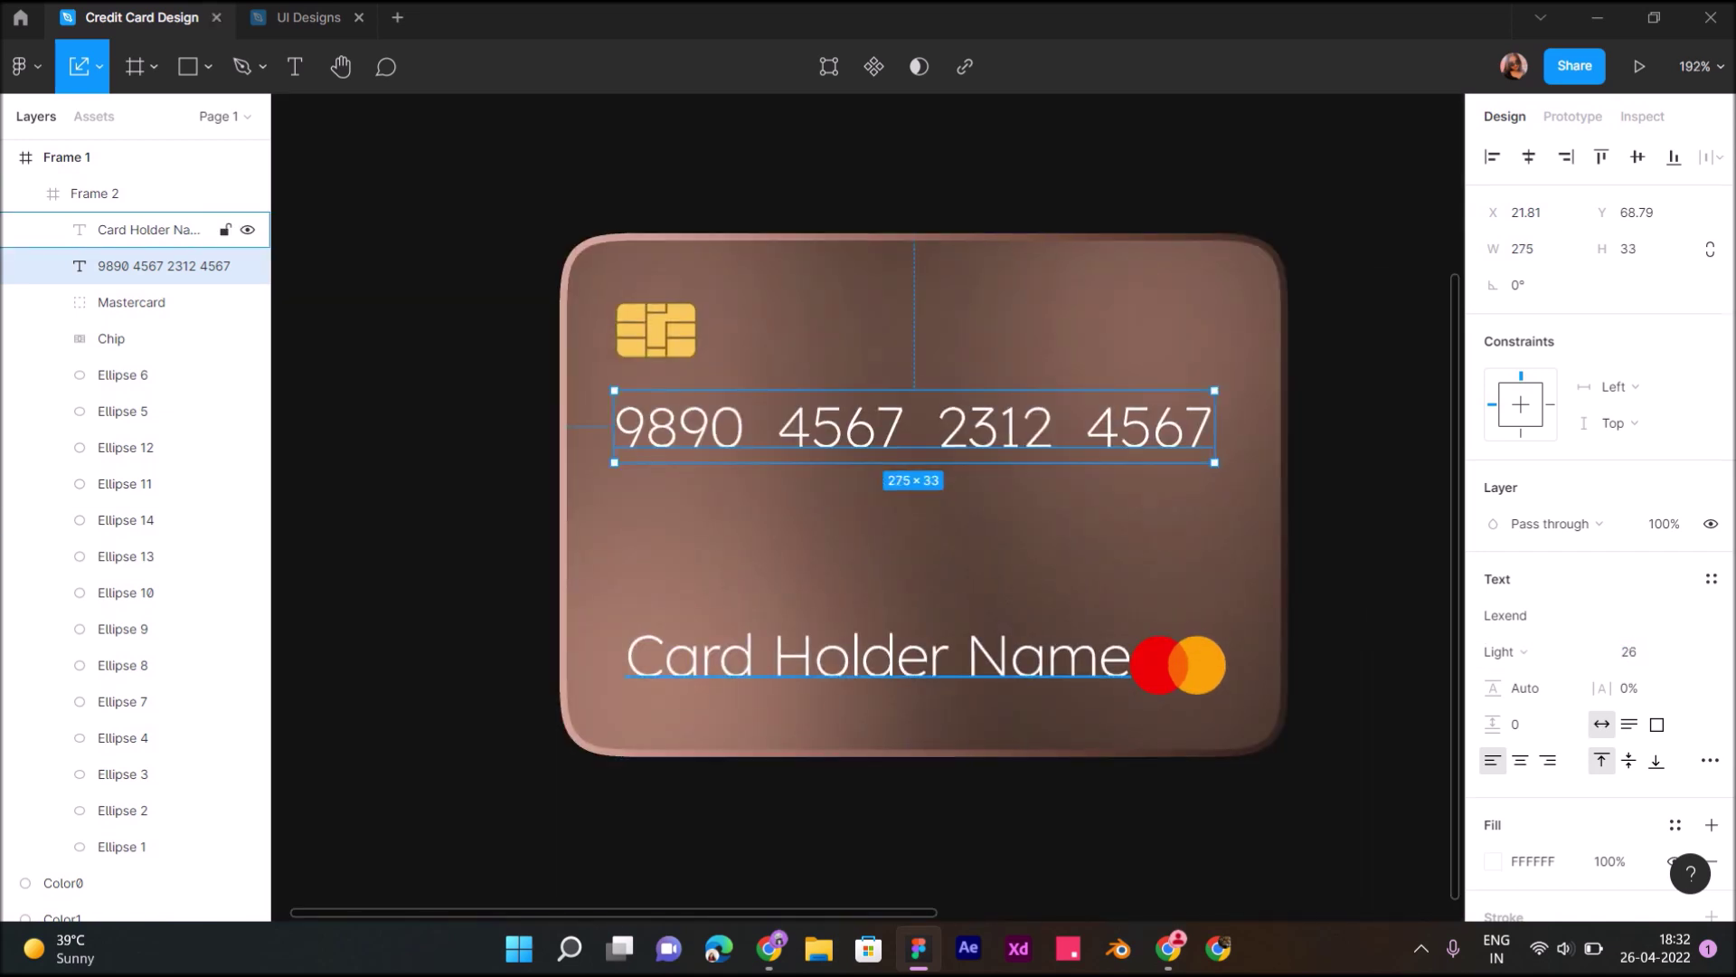
Set the Card Holder Name label to size 12 and place a copy beside it
left_click(153, 230)
left_click(1638, 652)
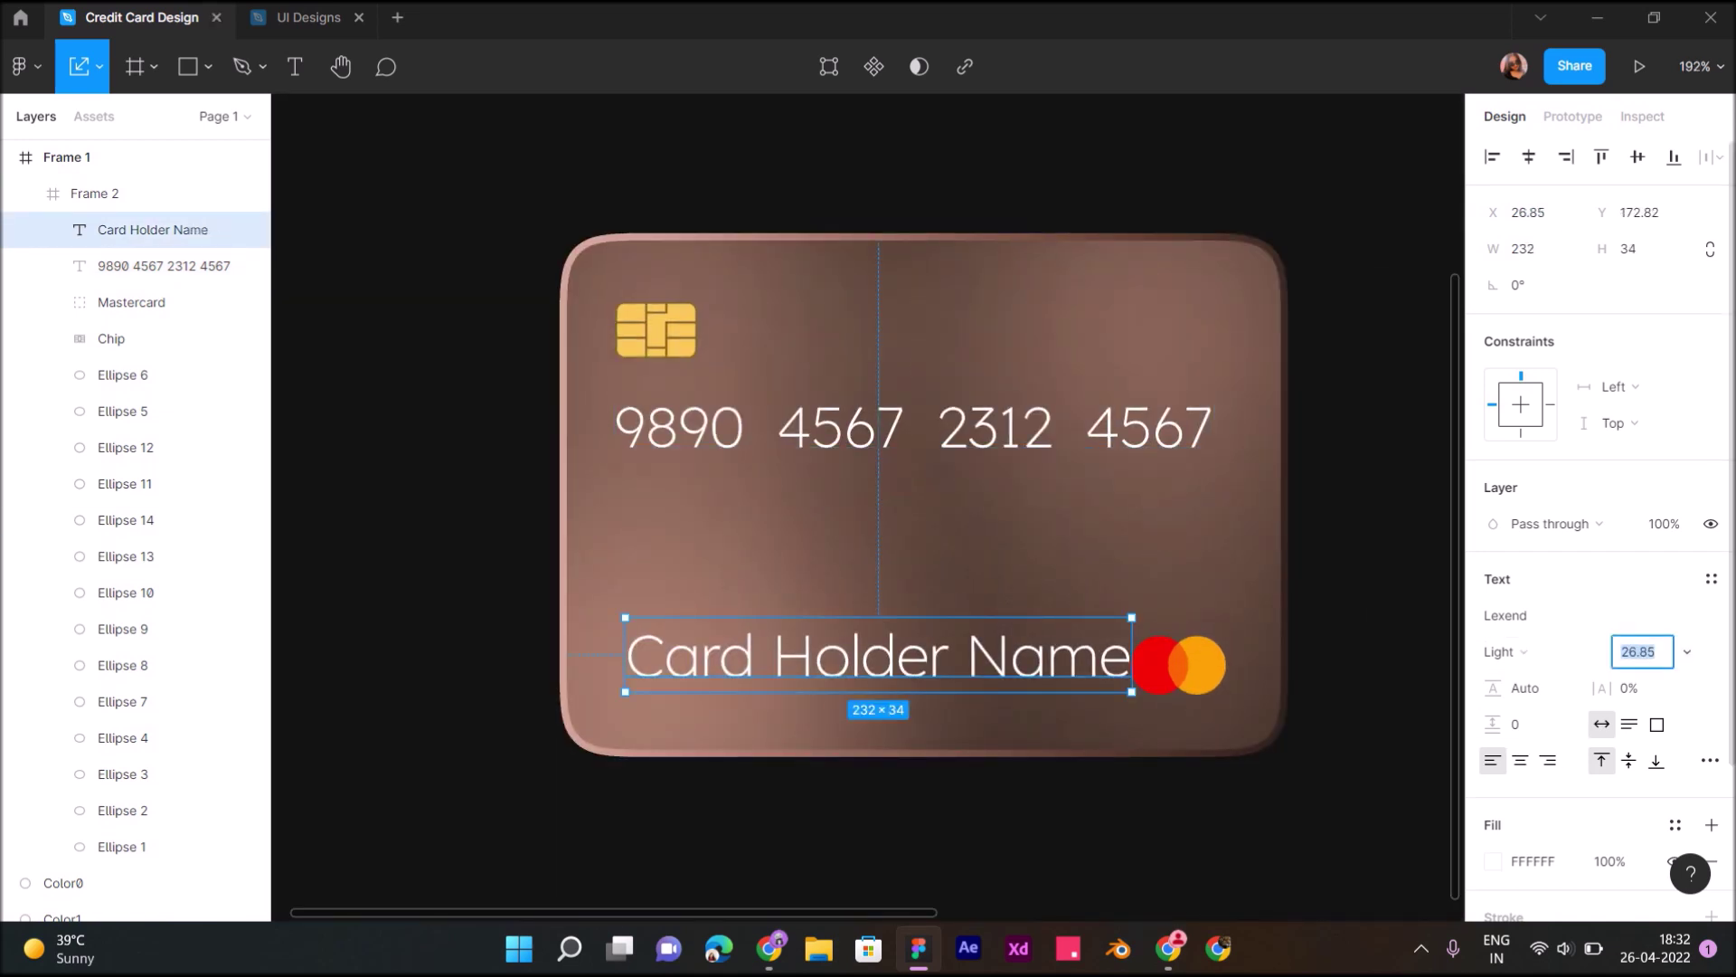
type("4")
key("Return")
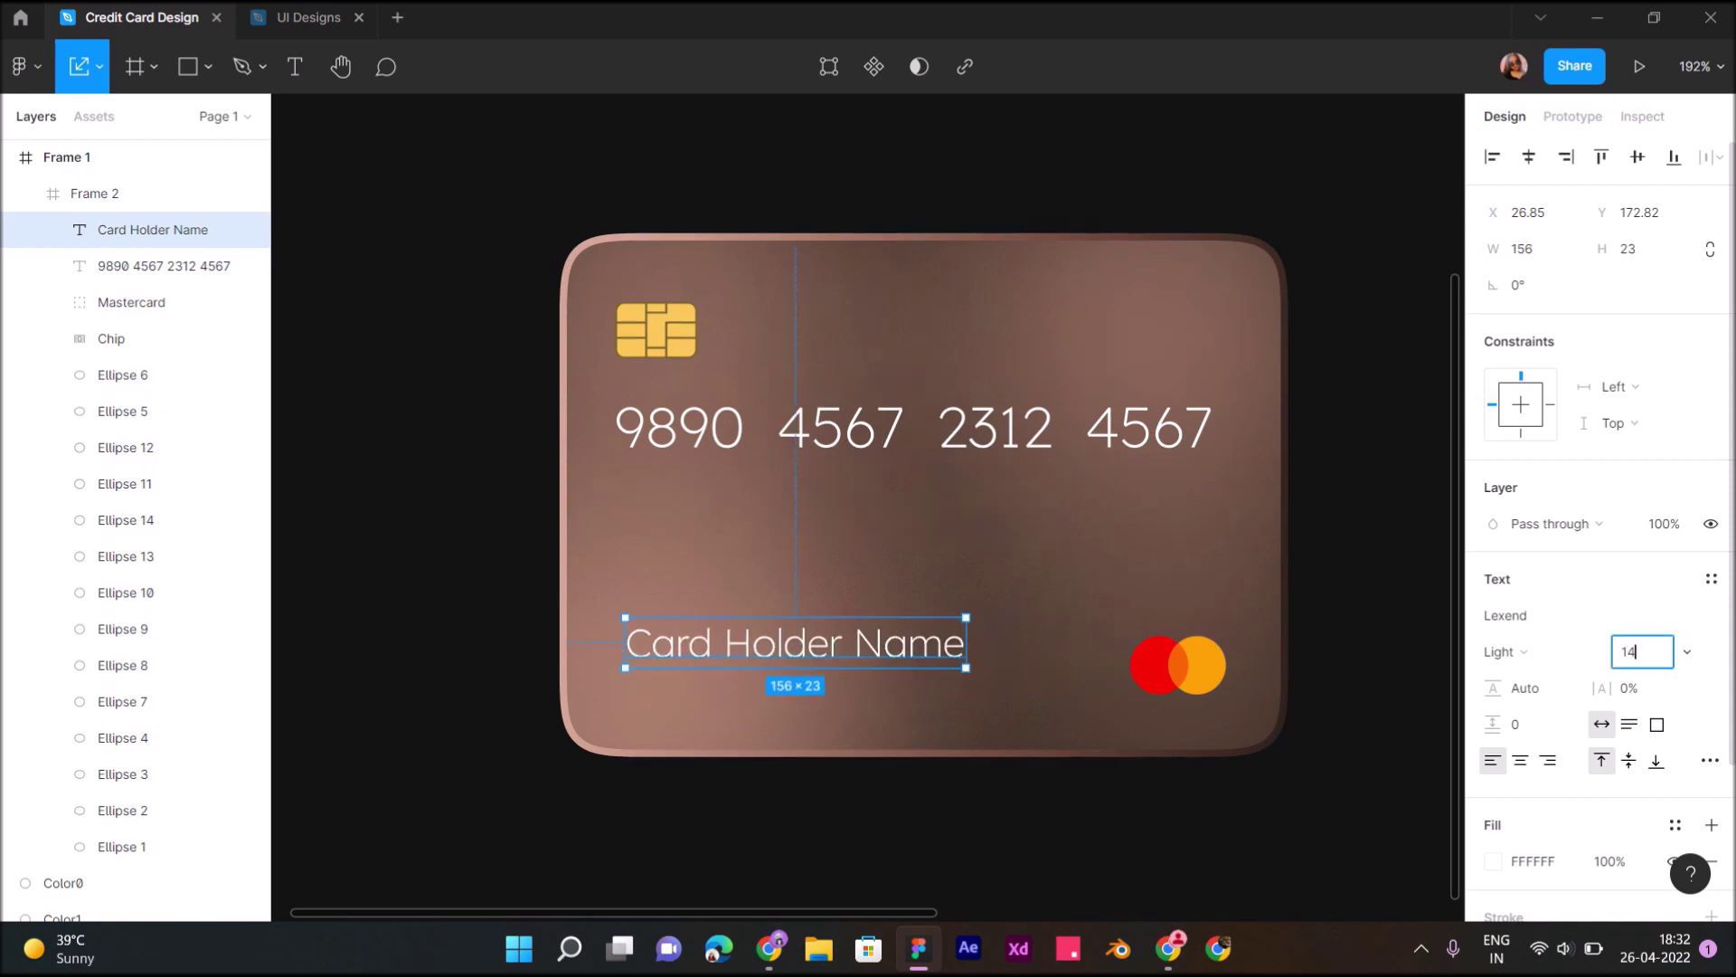
key("BackSpace")
type("2")
key("Return")
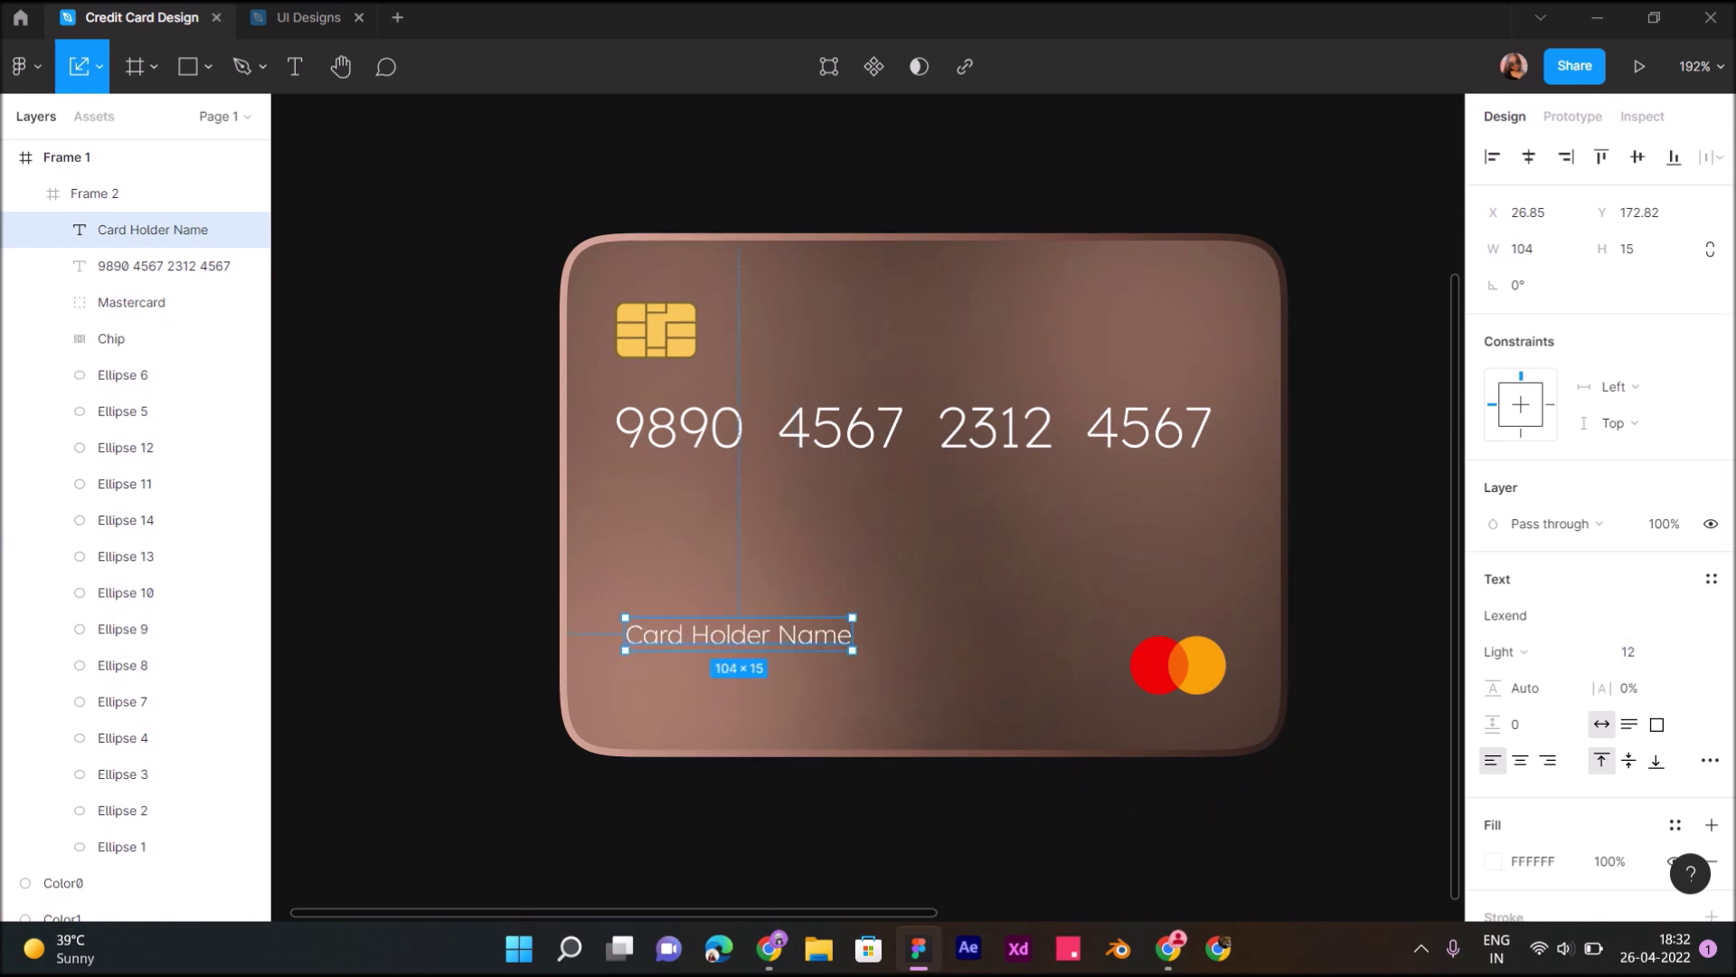
left_click_drag(738, 634, 973, 633)
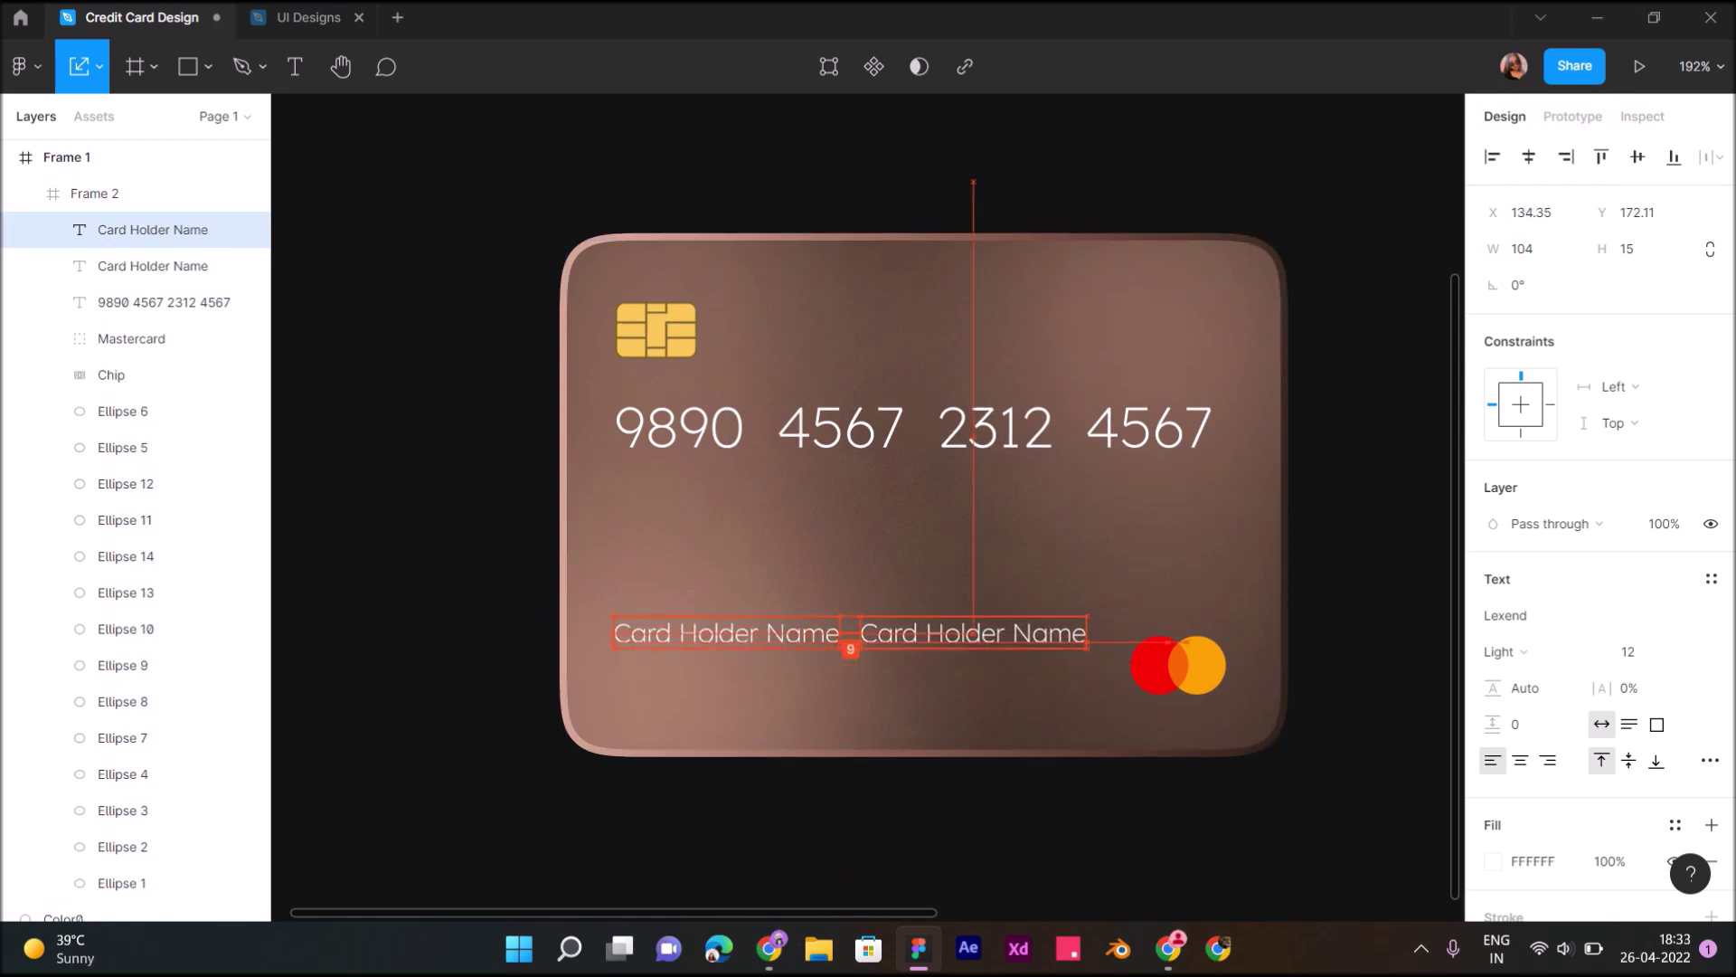
Retype the copied label as 'Expiry', move it right, and make the card number Regular weight
type("Expiry")
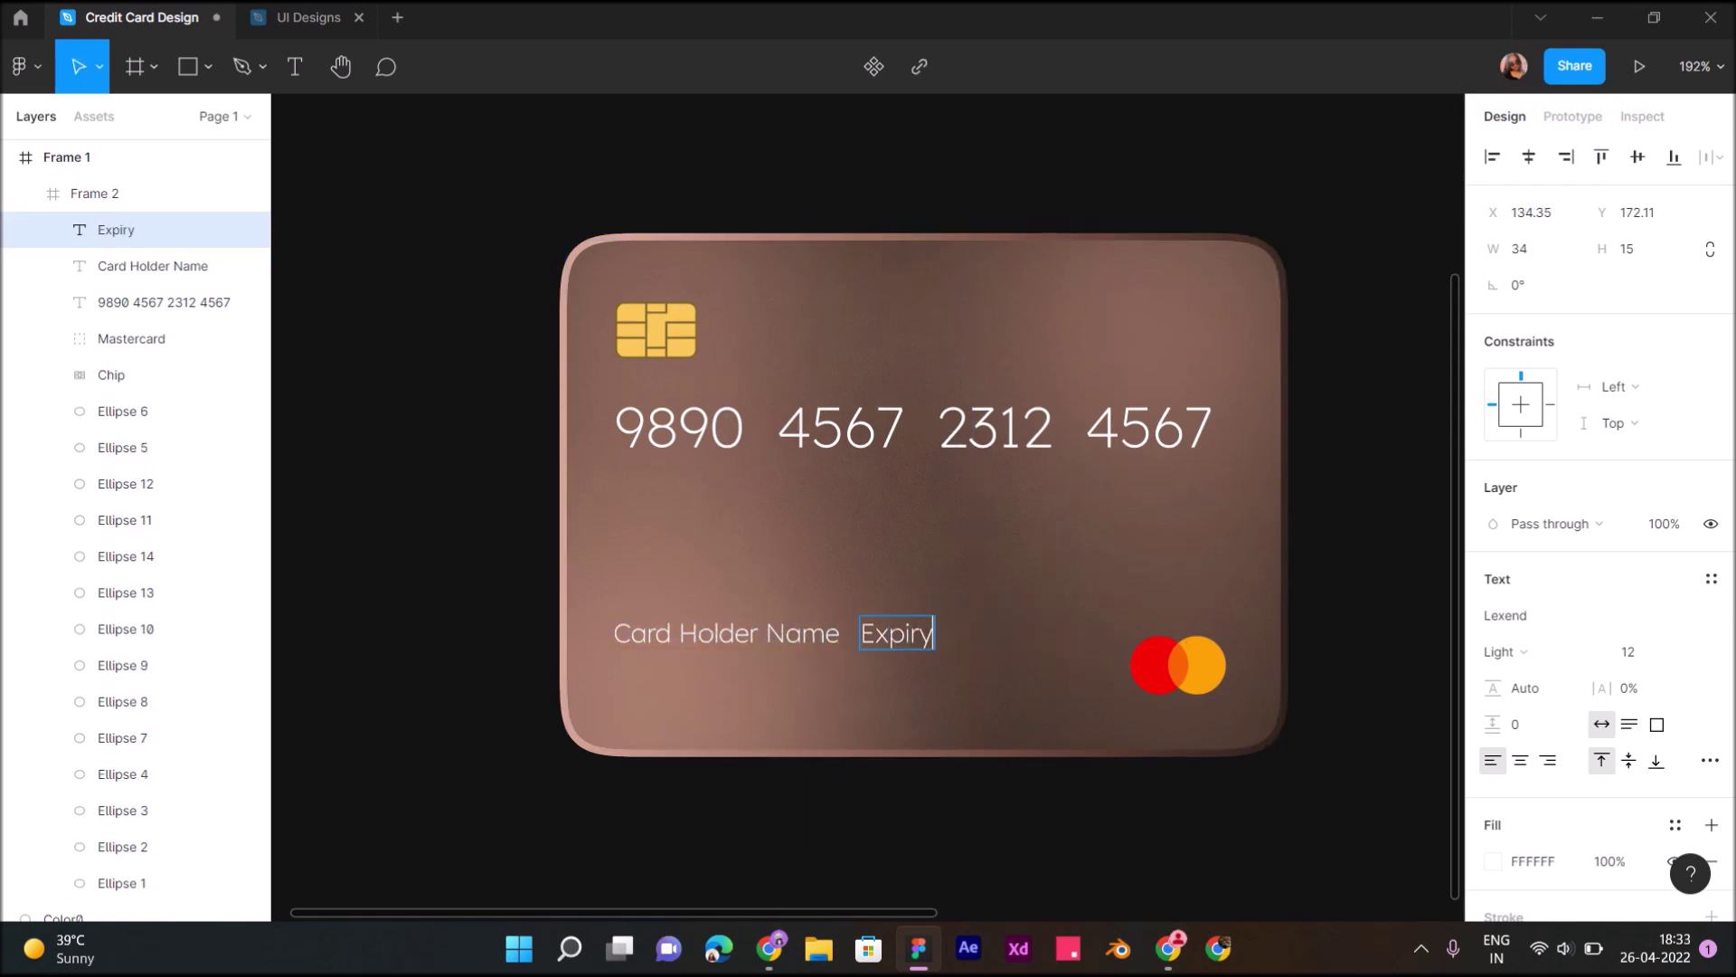
left_click_drag(896, 633, 958, 633)
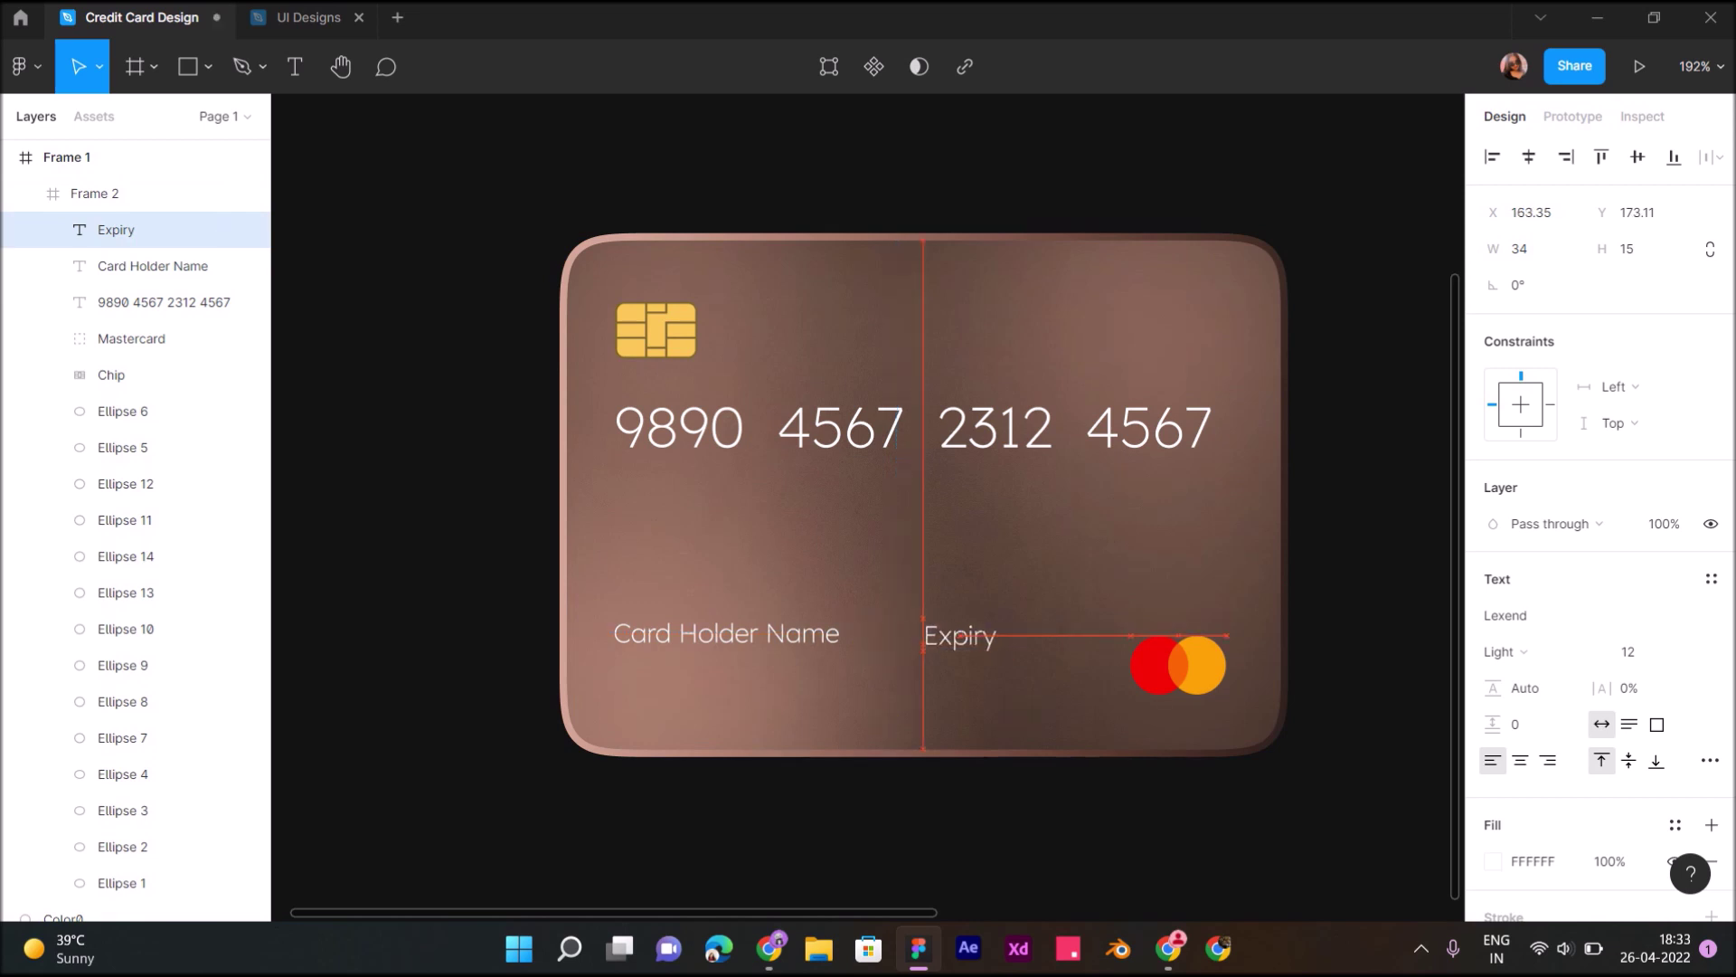
left_click(913, 427)
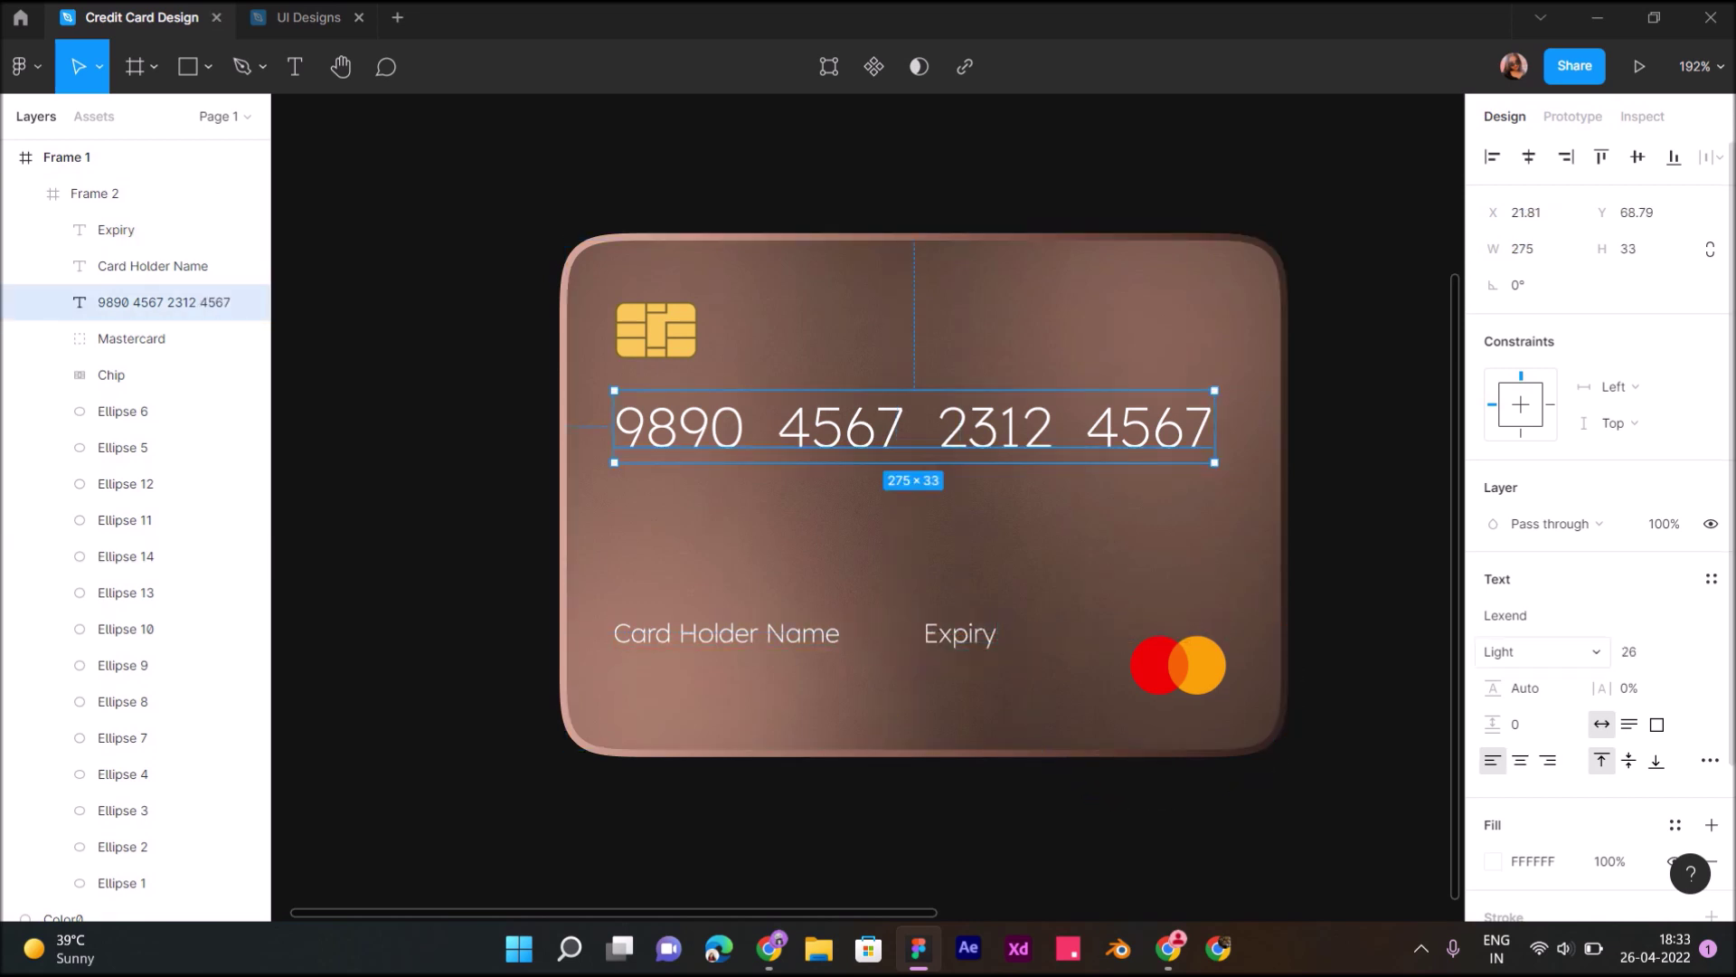
left_click(1501, 651)
left_click(1535, 679)
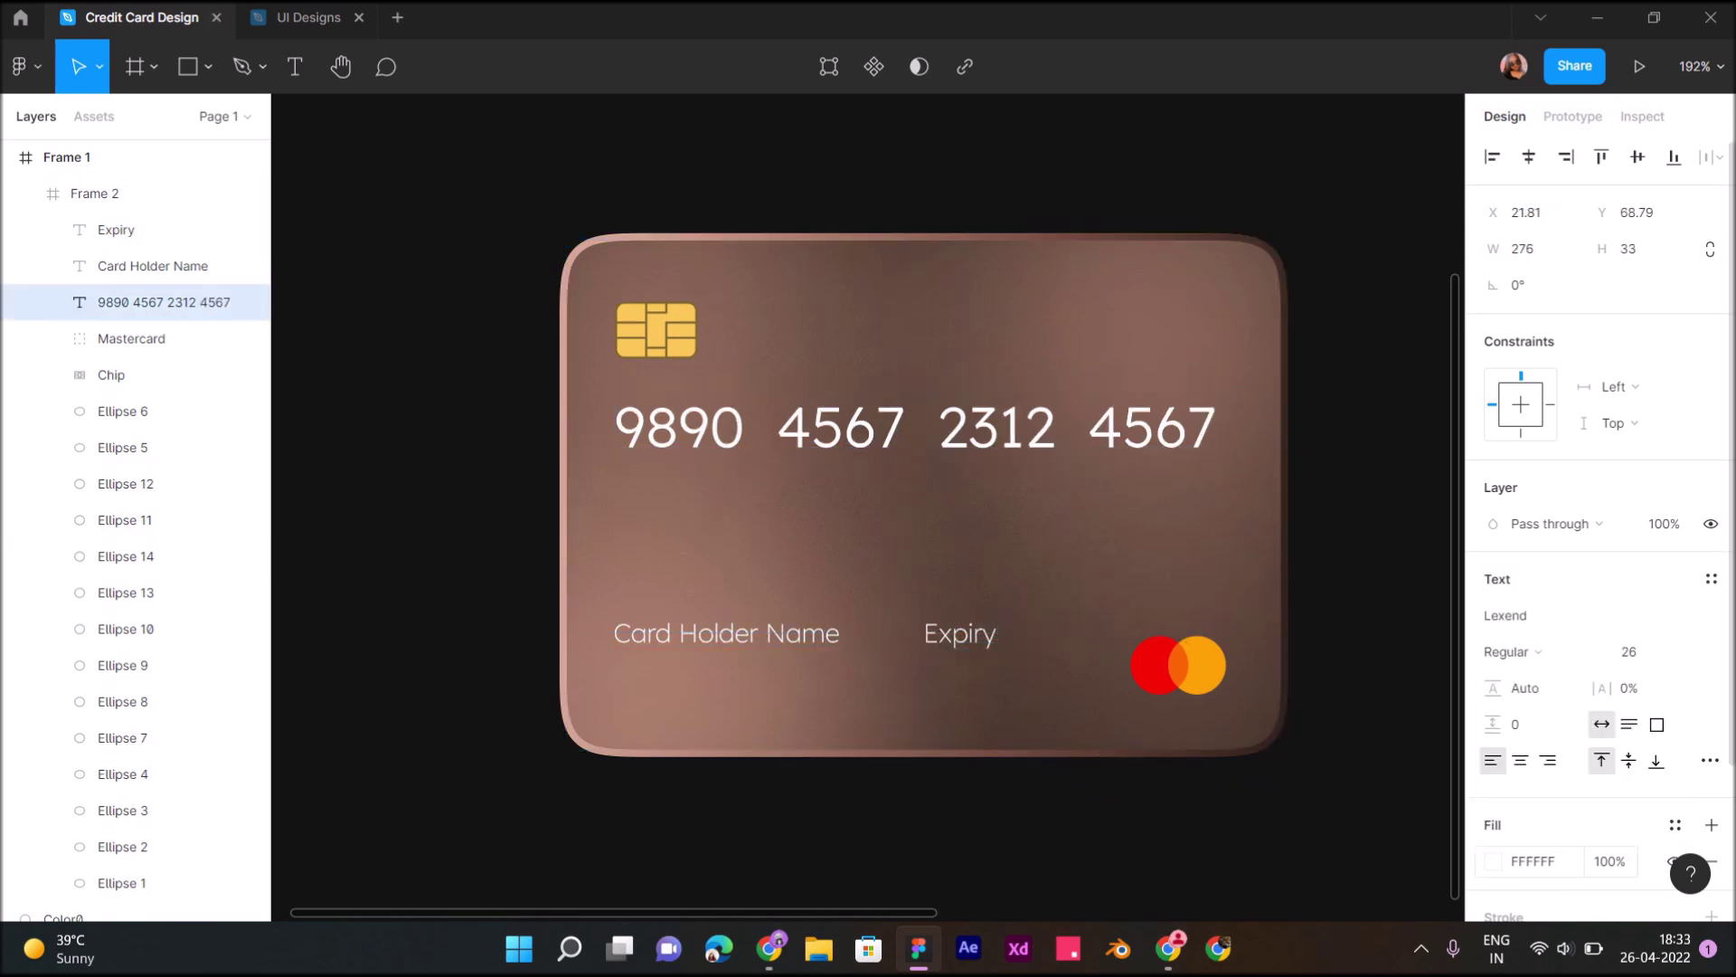
left_click(1493, 861)
Switch the card number fill to a linear gradient with a rose CE9A85 first stop
left_click(1256, 330)
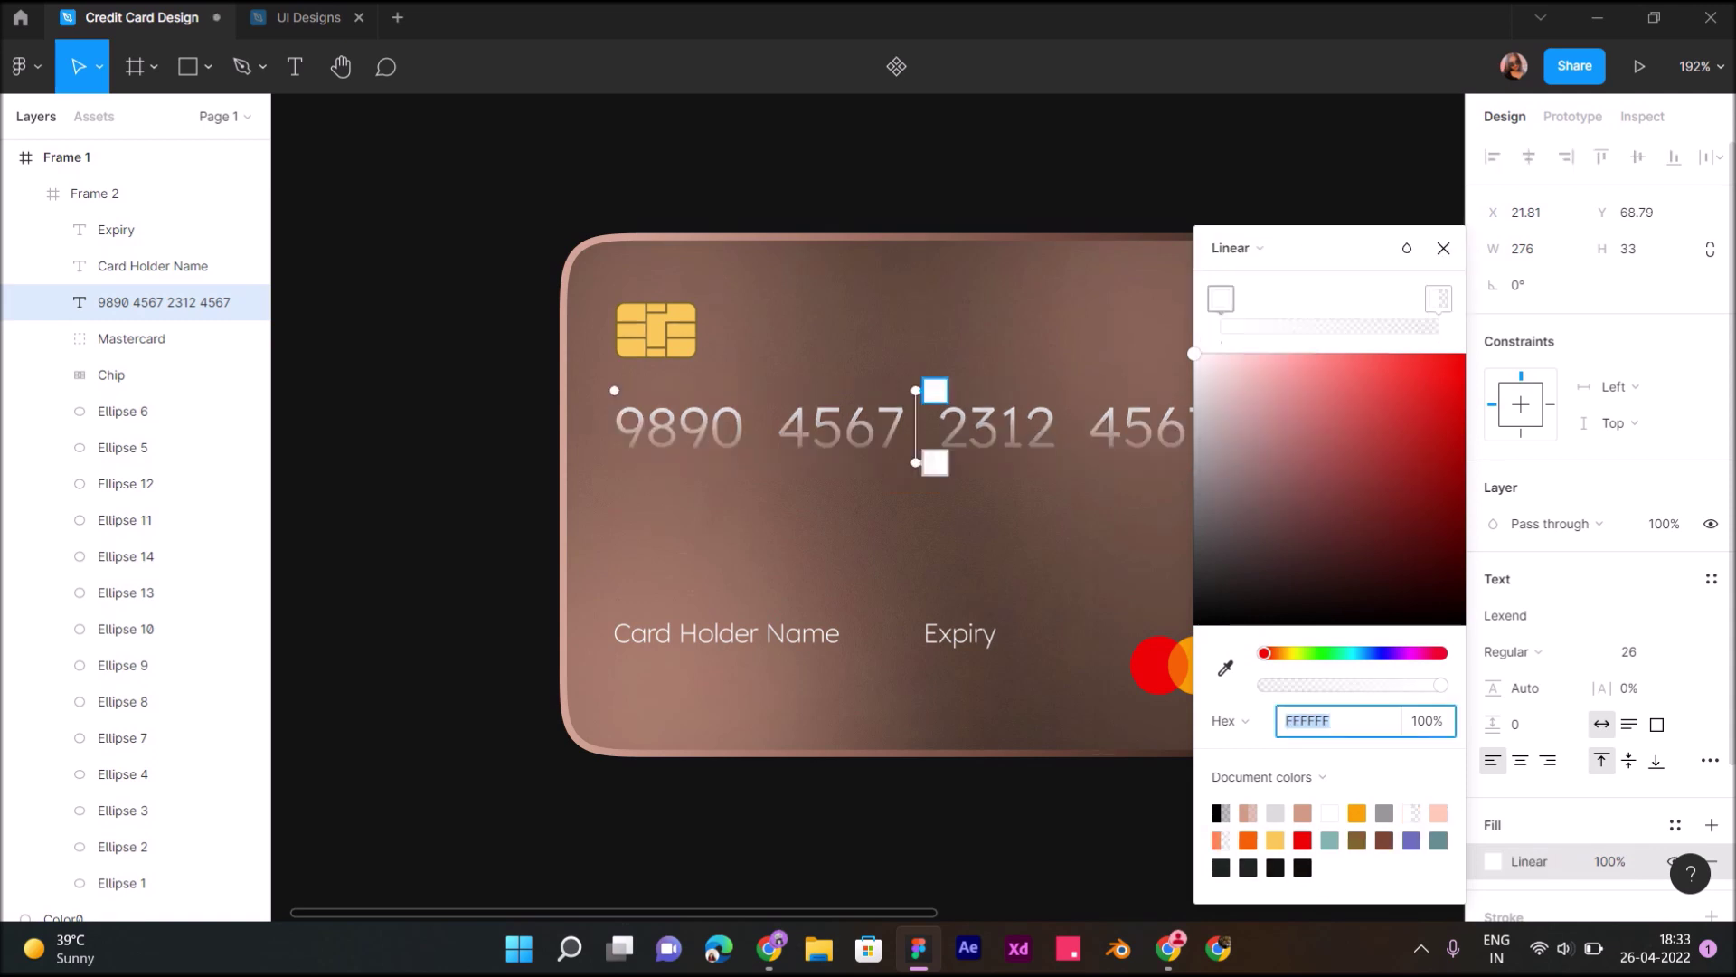
left_click_drag(916, 391, 915, 401)
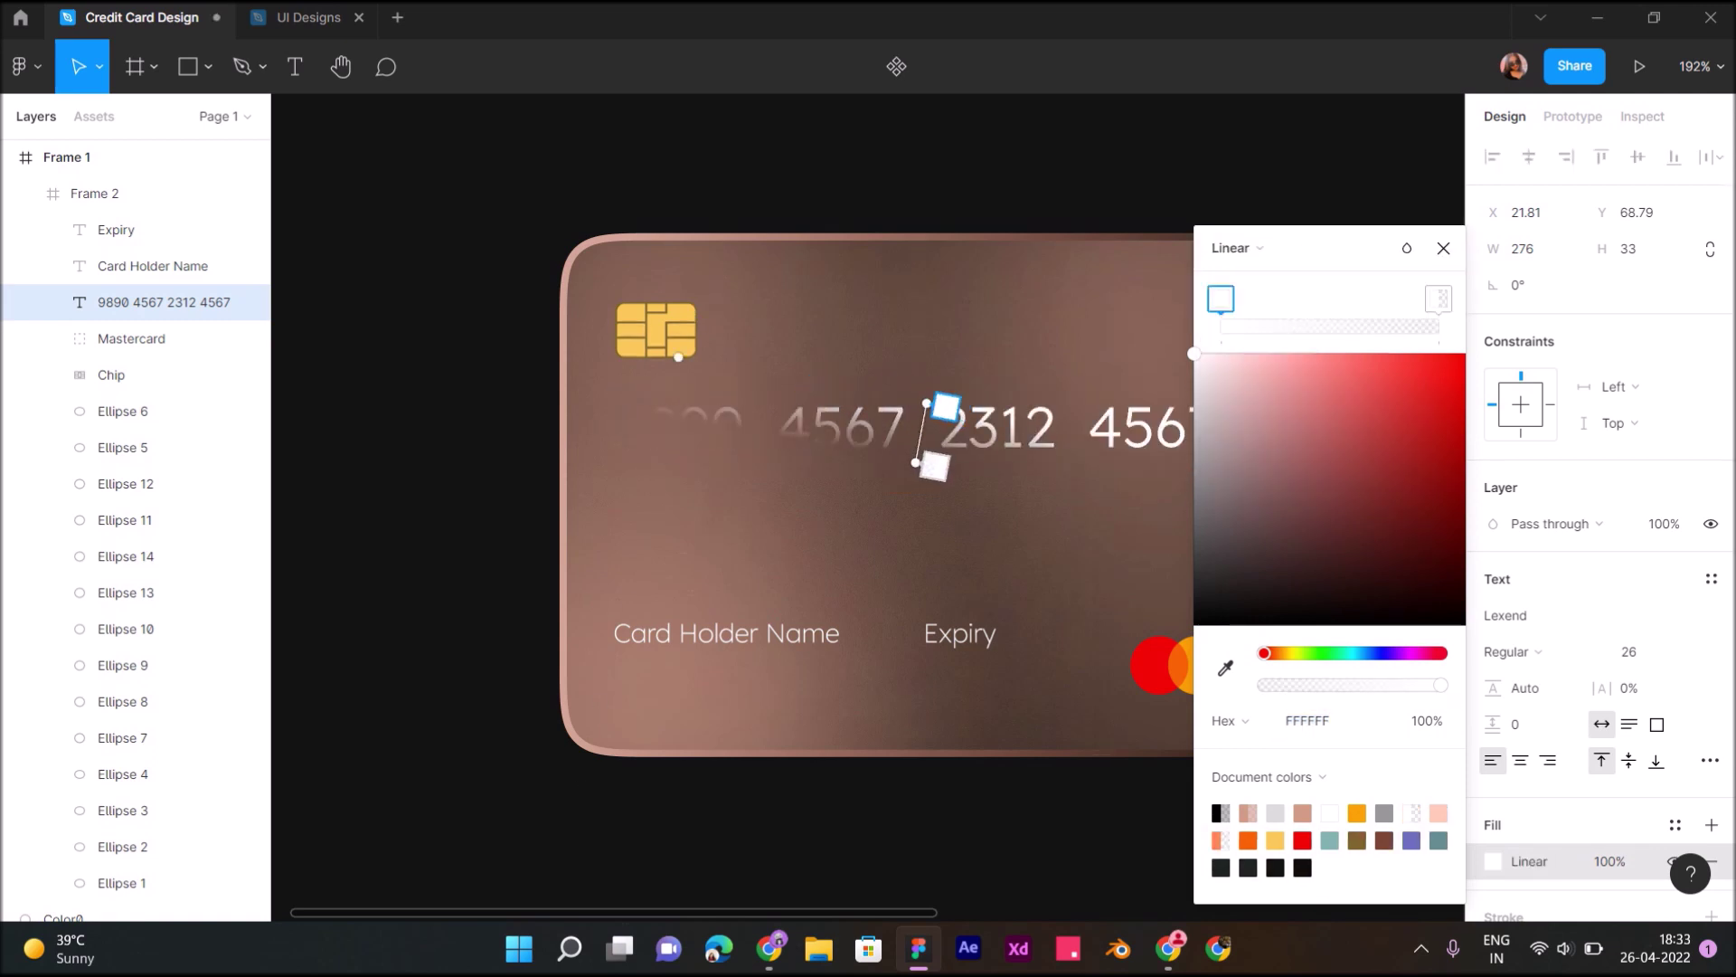
left_click(1225, 667)
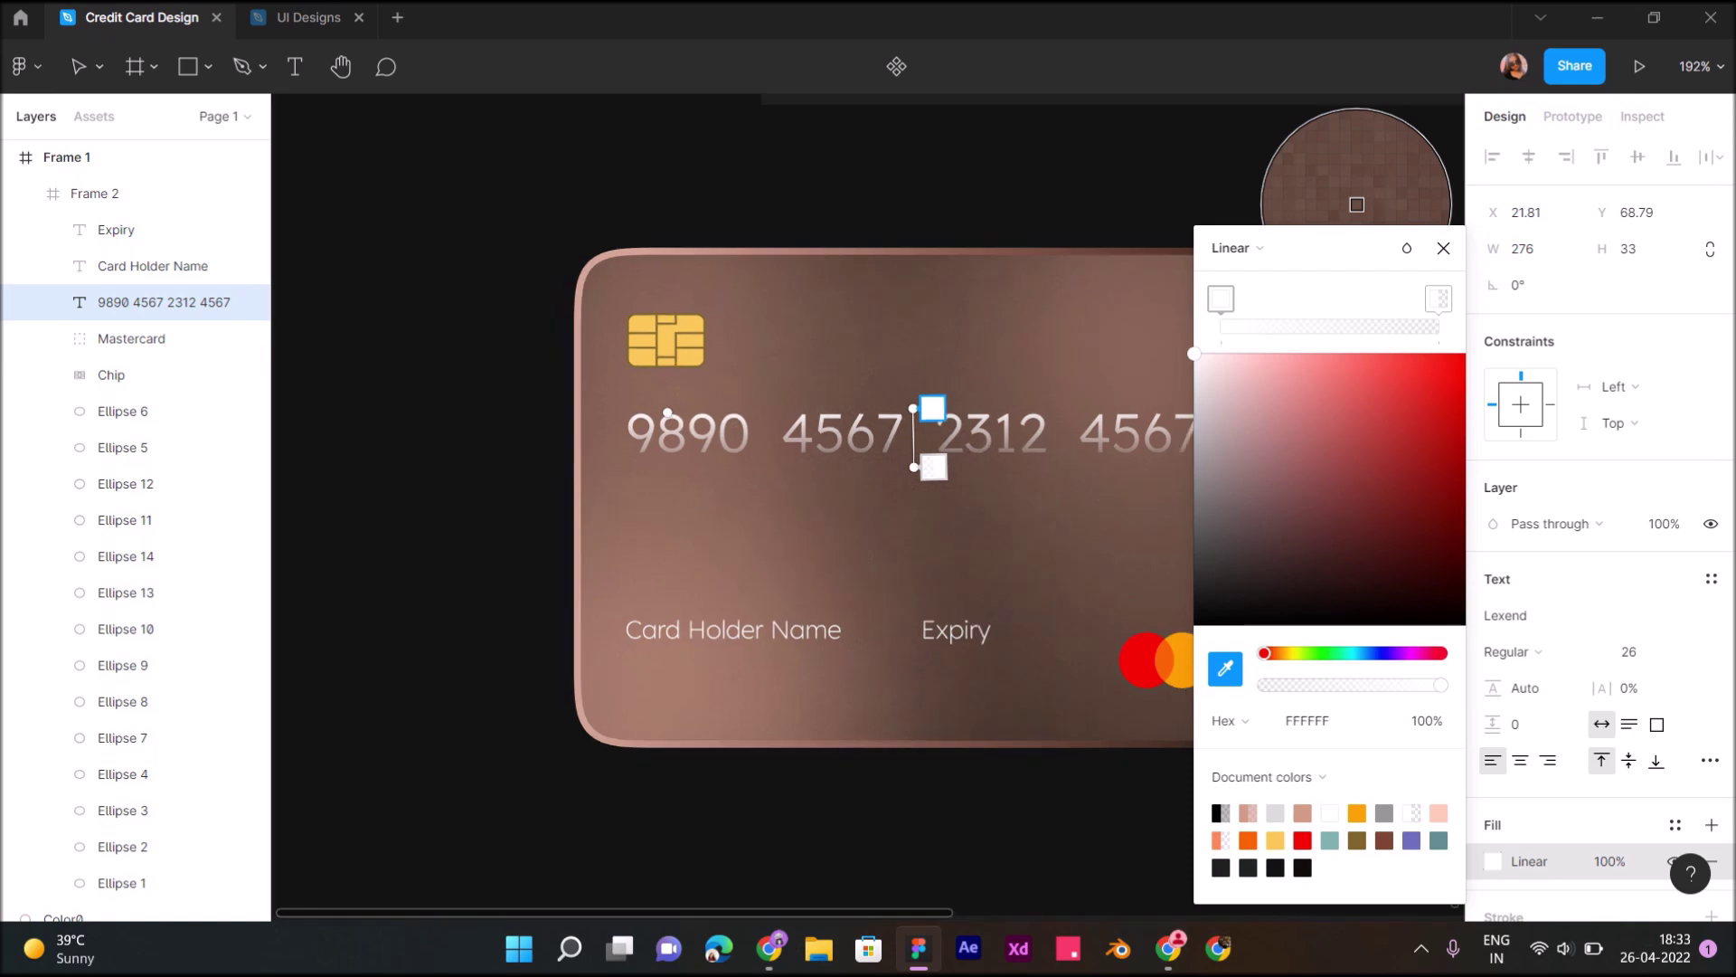
scroll(1356, 204, "down", 3)
left_click(875, 288)
scroll(875, 288, "down", 3)
scroll(889, 654, "up", 5)
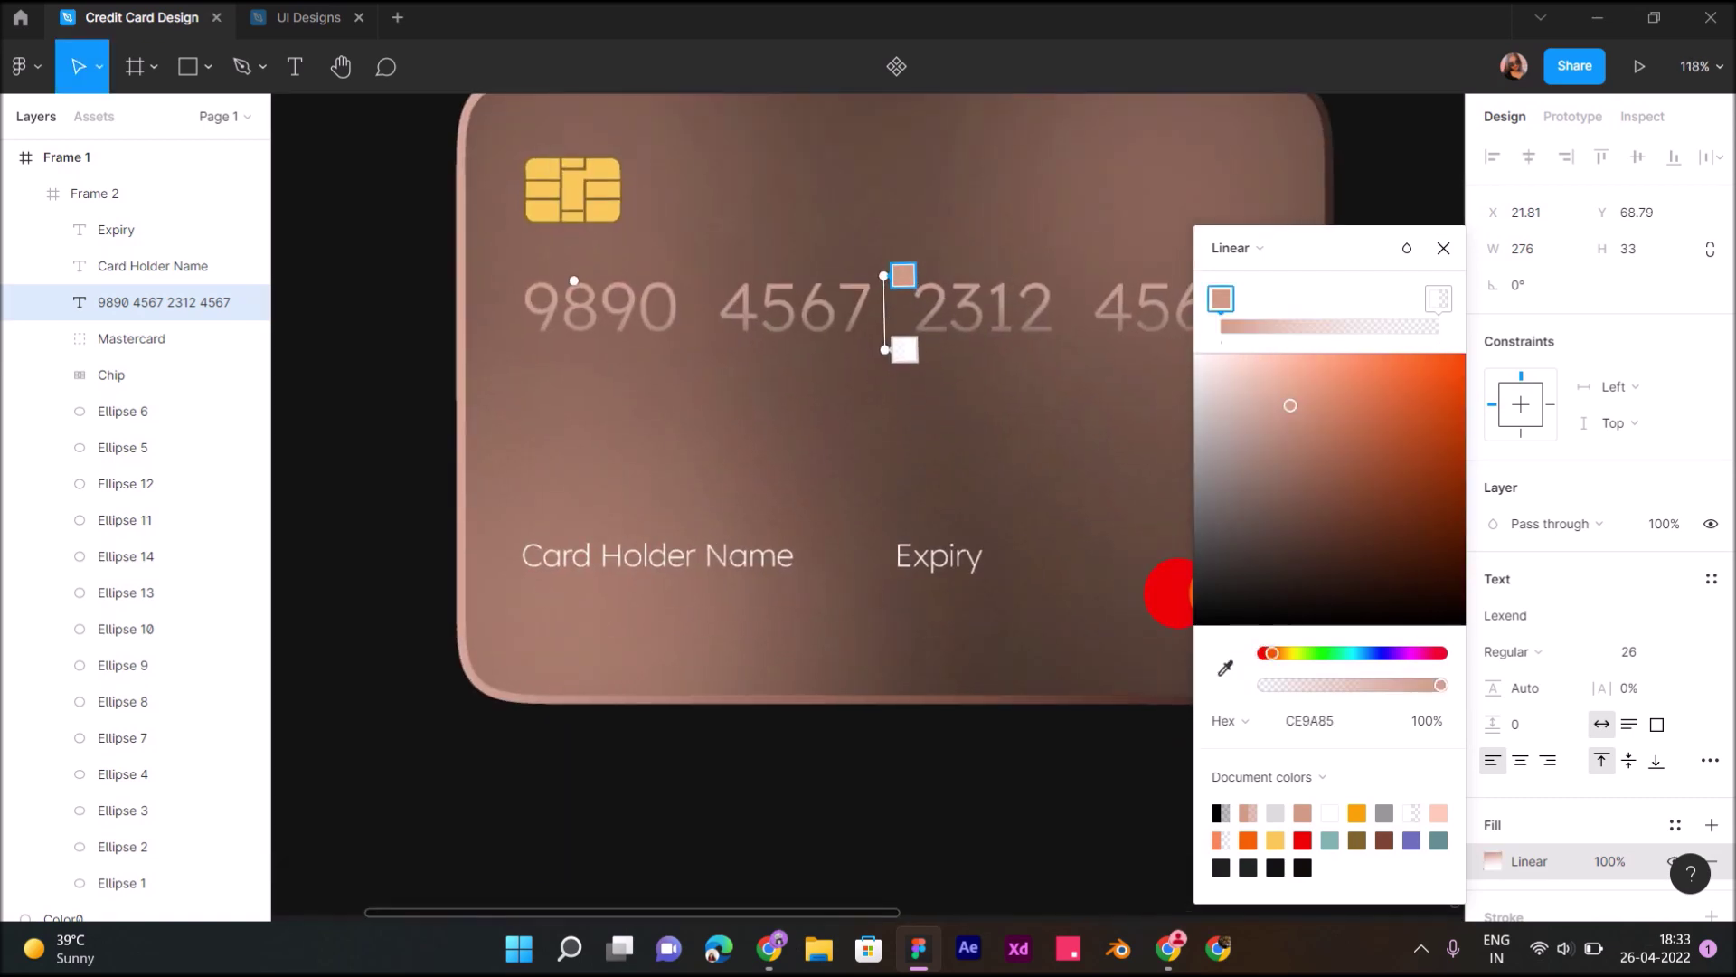
Set the gradient's white end stop to 100% opacity and align the gradient with the number
left_click(904, 348)
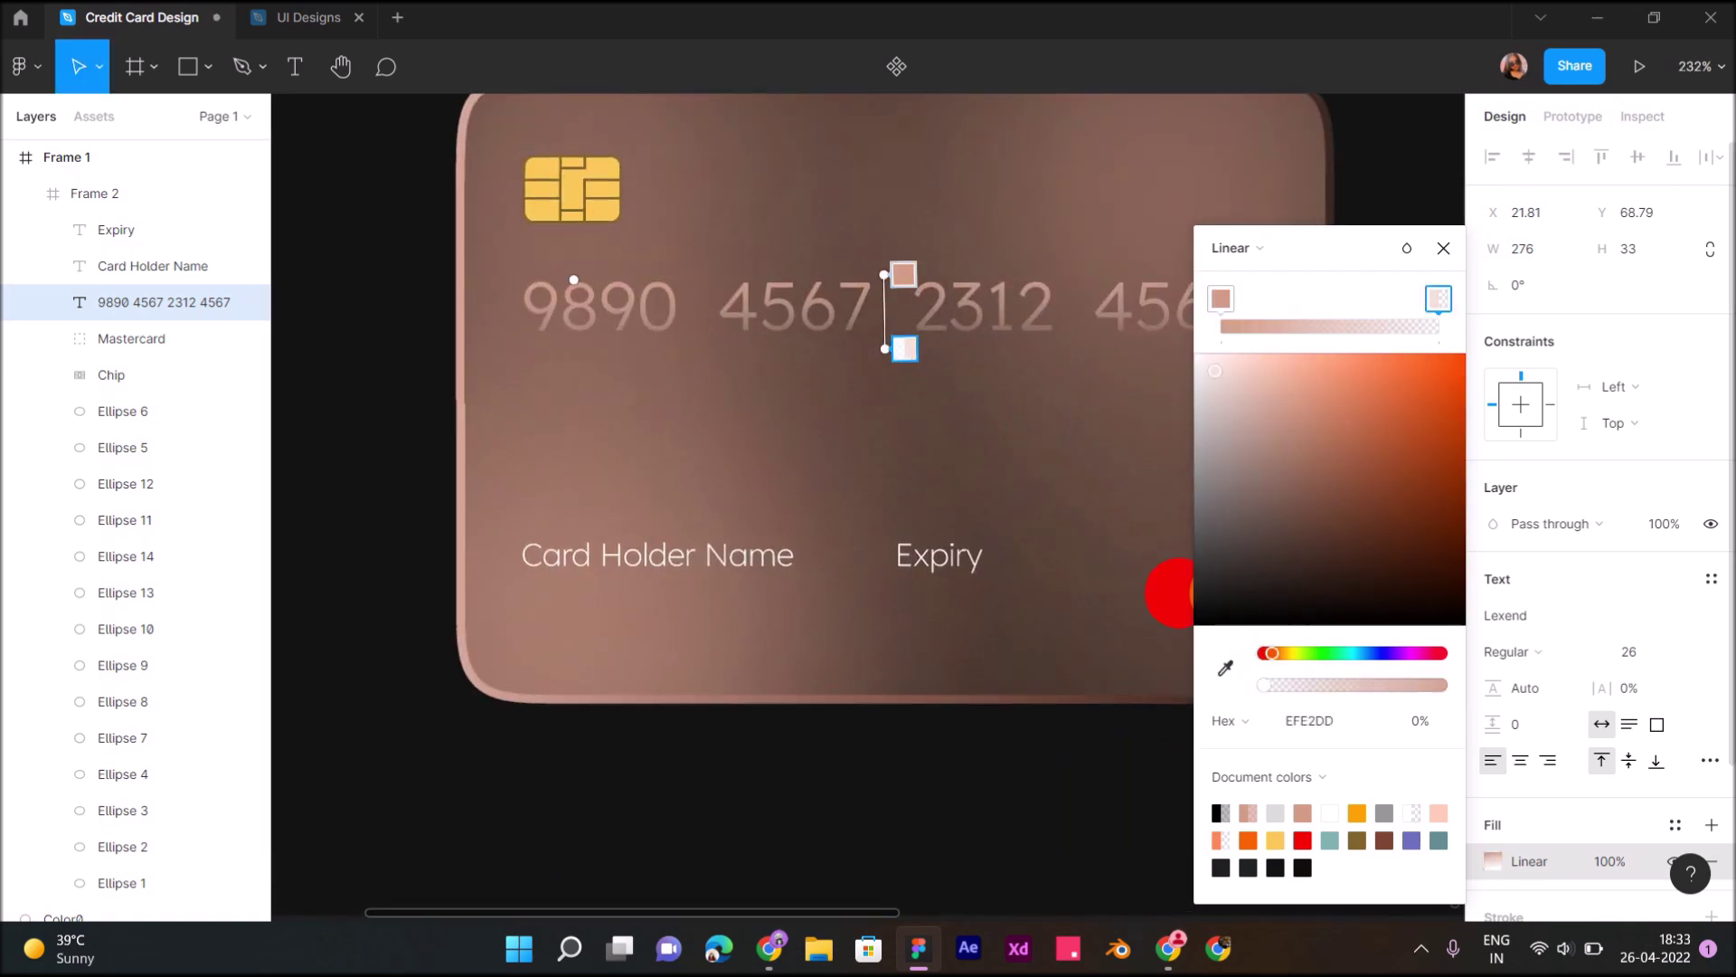
left_click_drag(904, 348, 904, 421)
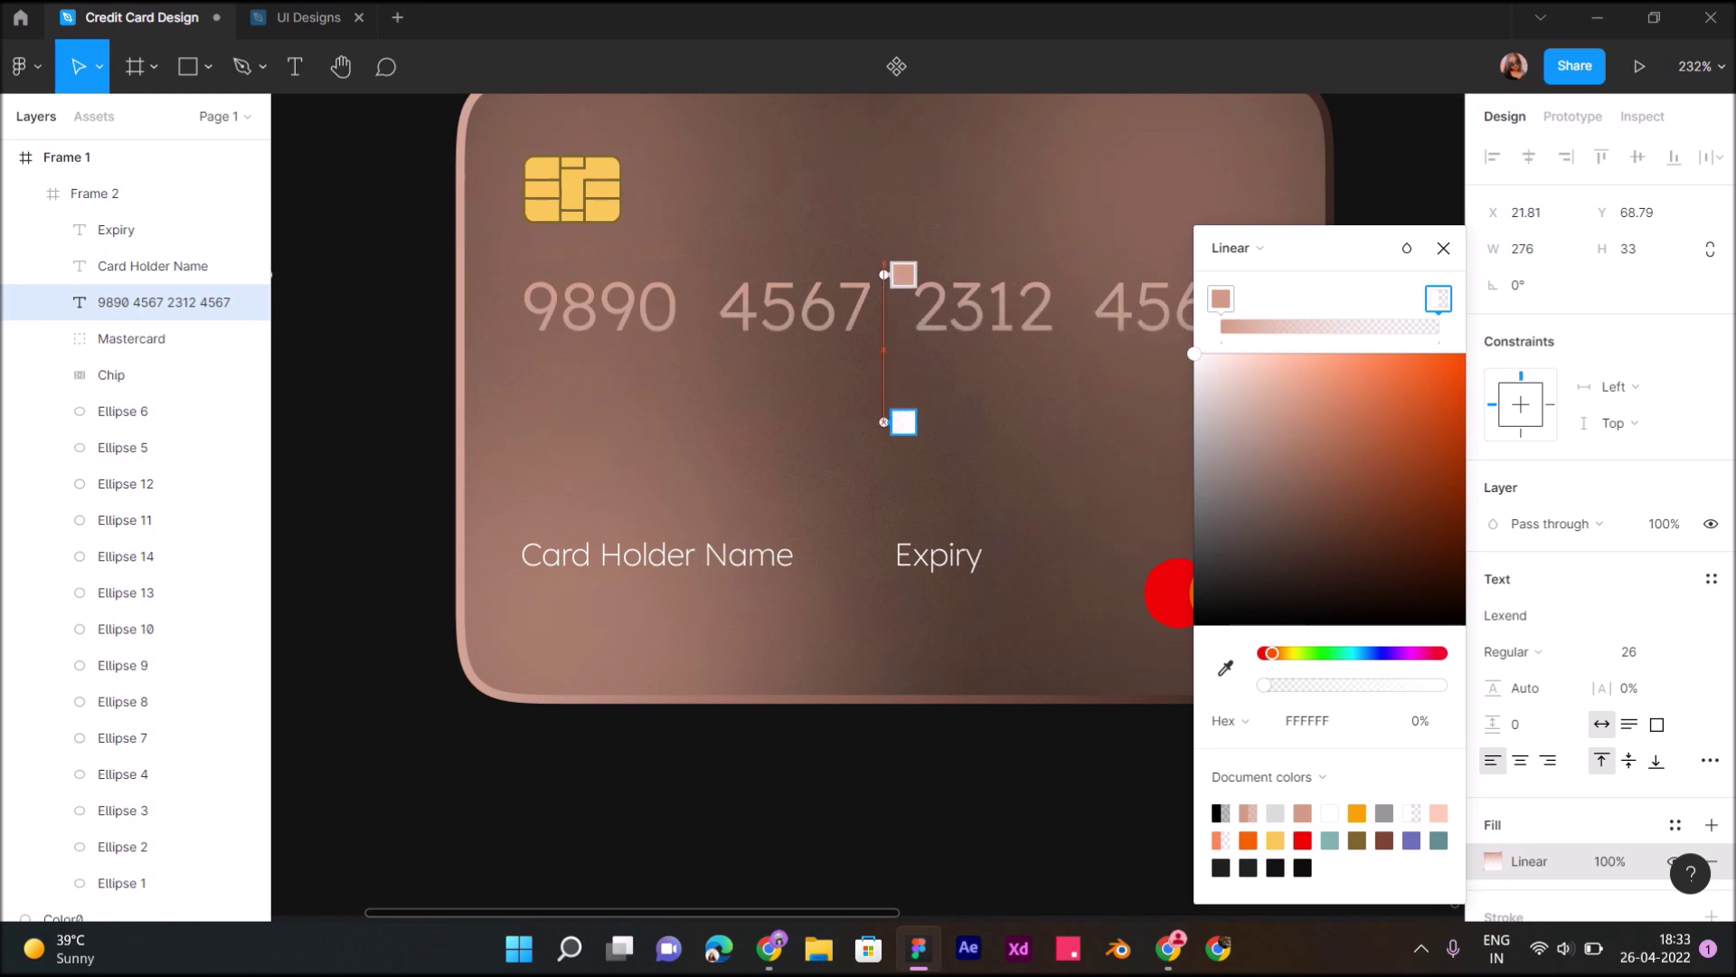
type("30")
key("Return")
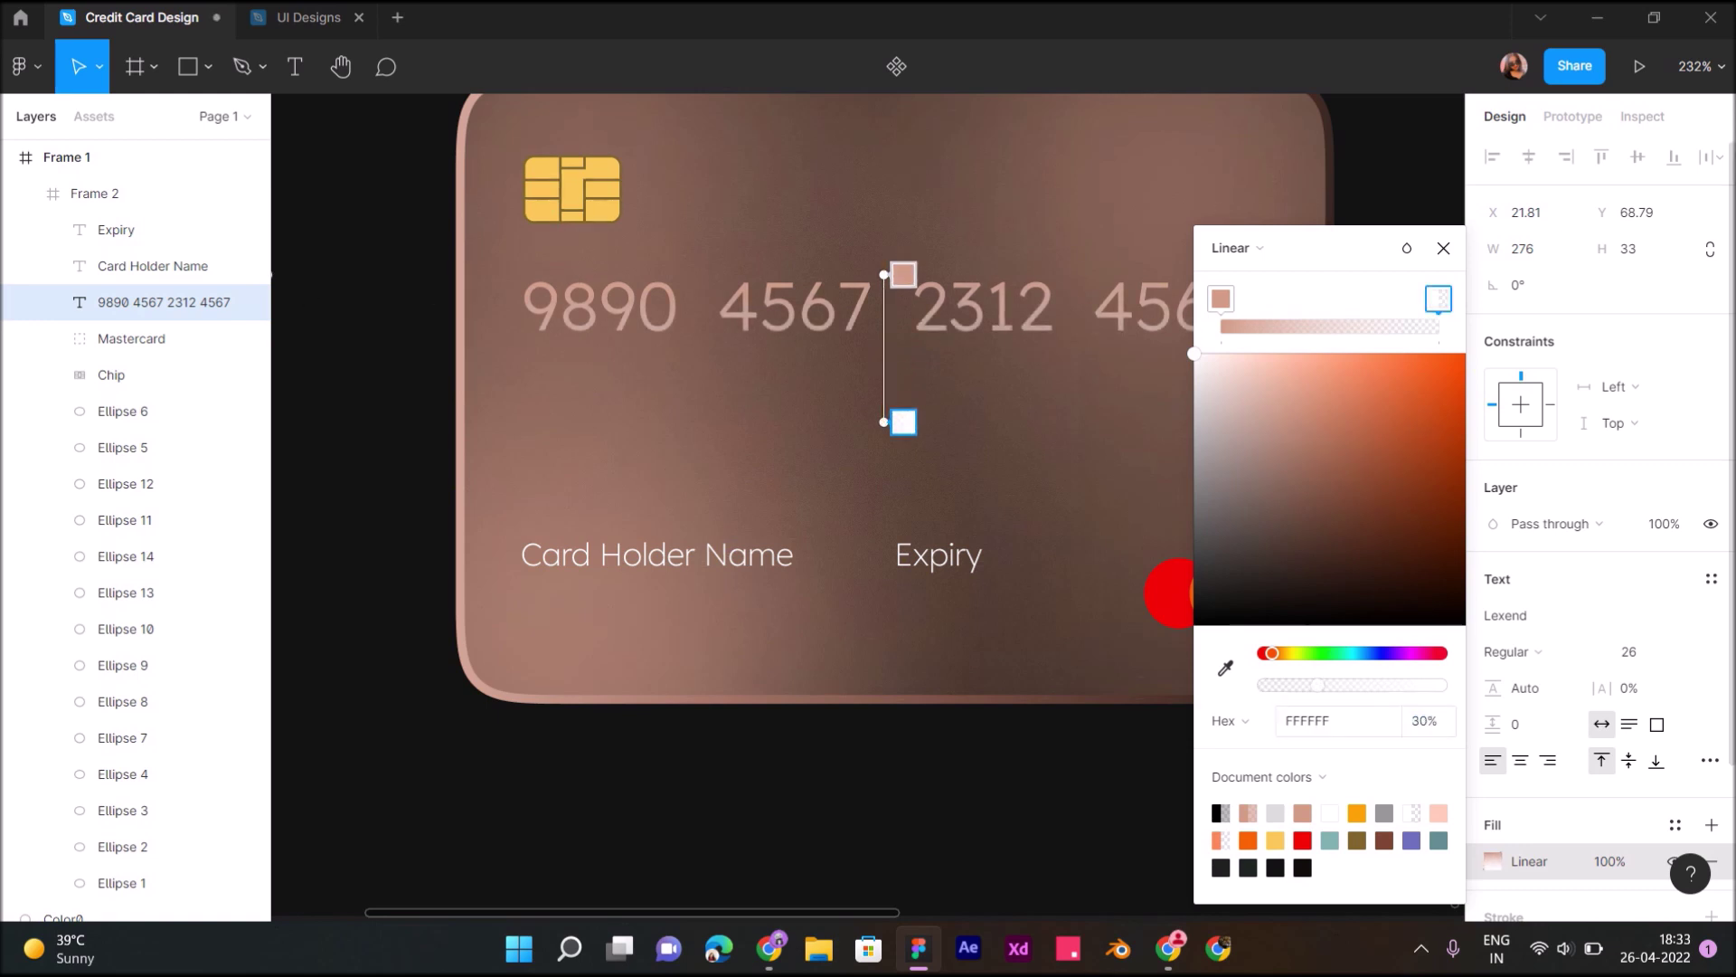
left_click(1425, 721)
type("0")
key("Return")
left_click_drag(884, 421, 884, 331)
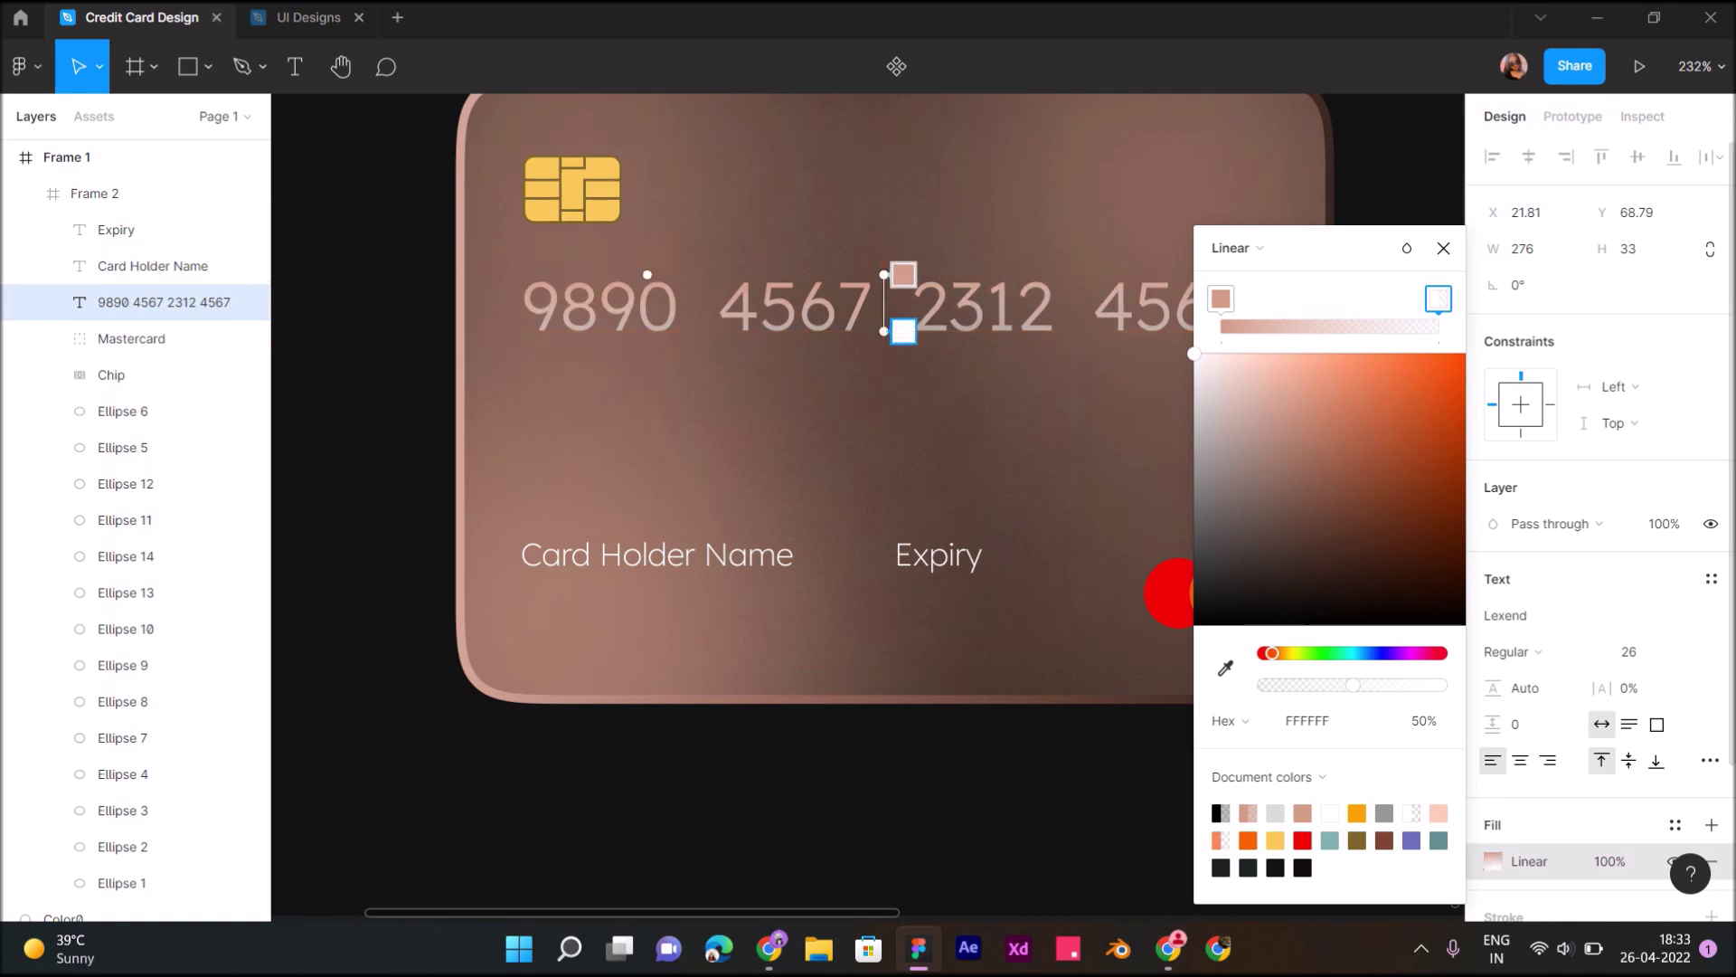
left_click(1424, 721)
type("100")
key("Return")
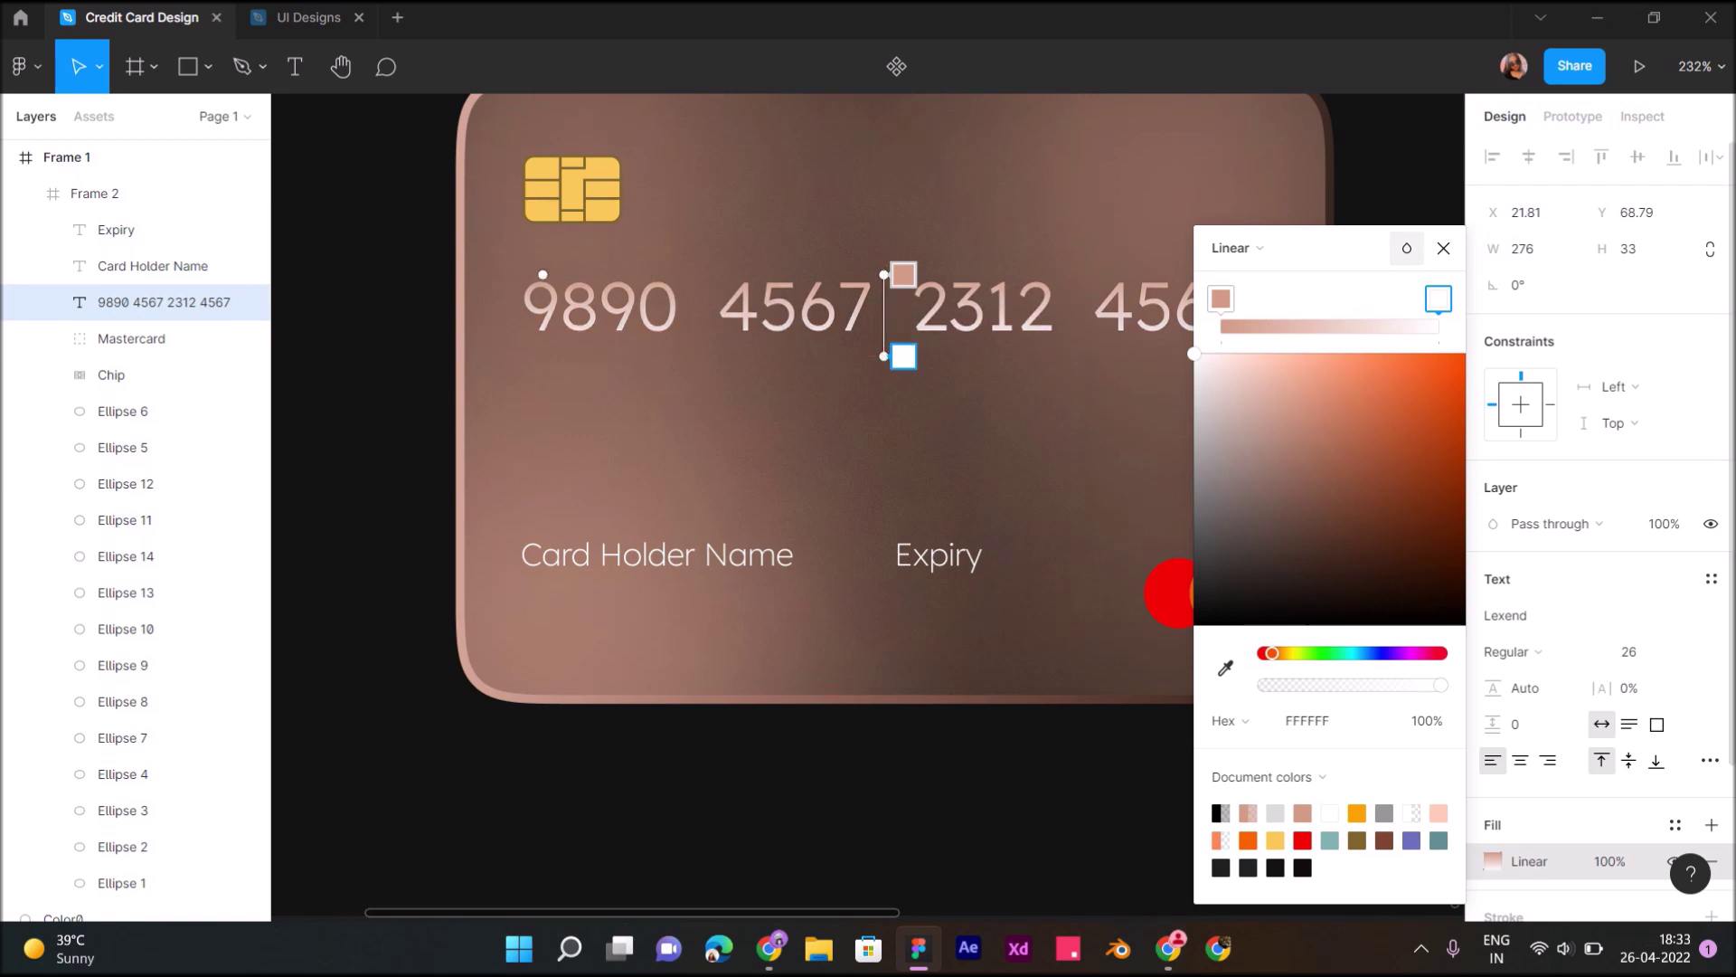
left_click(531, 302)
key("Escape")
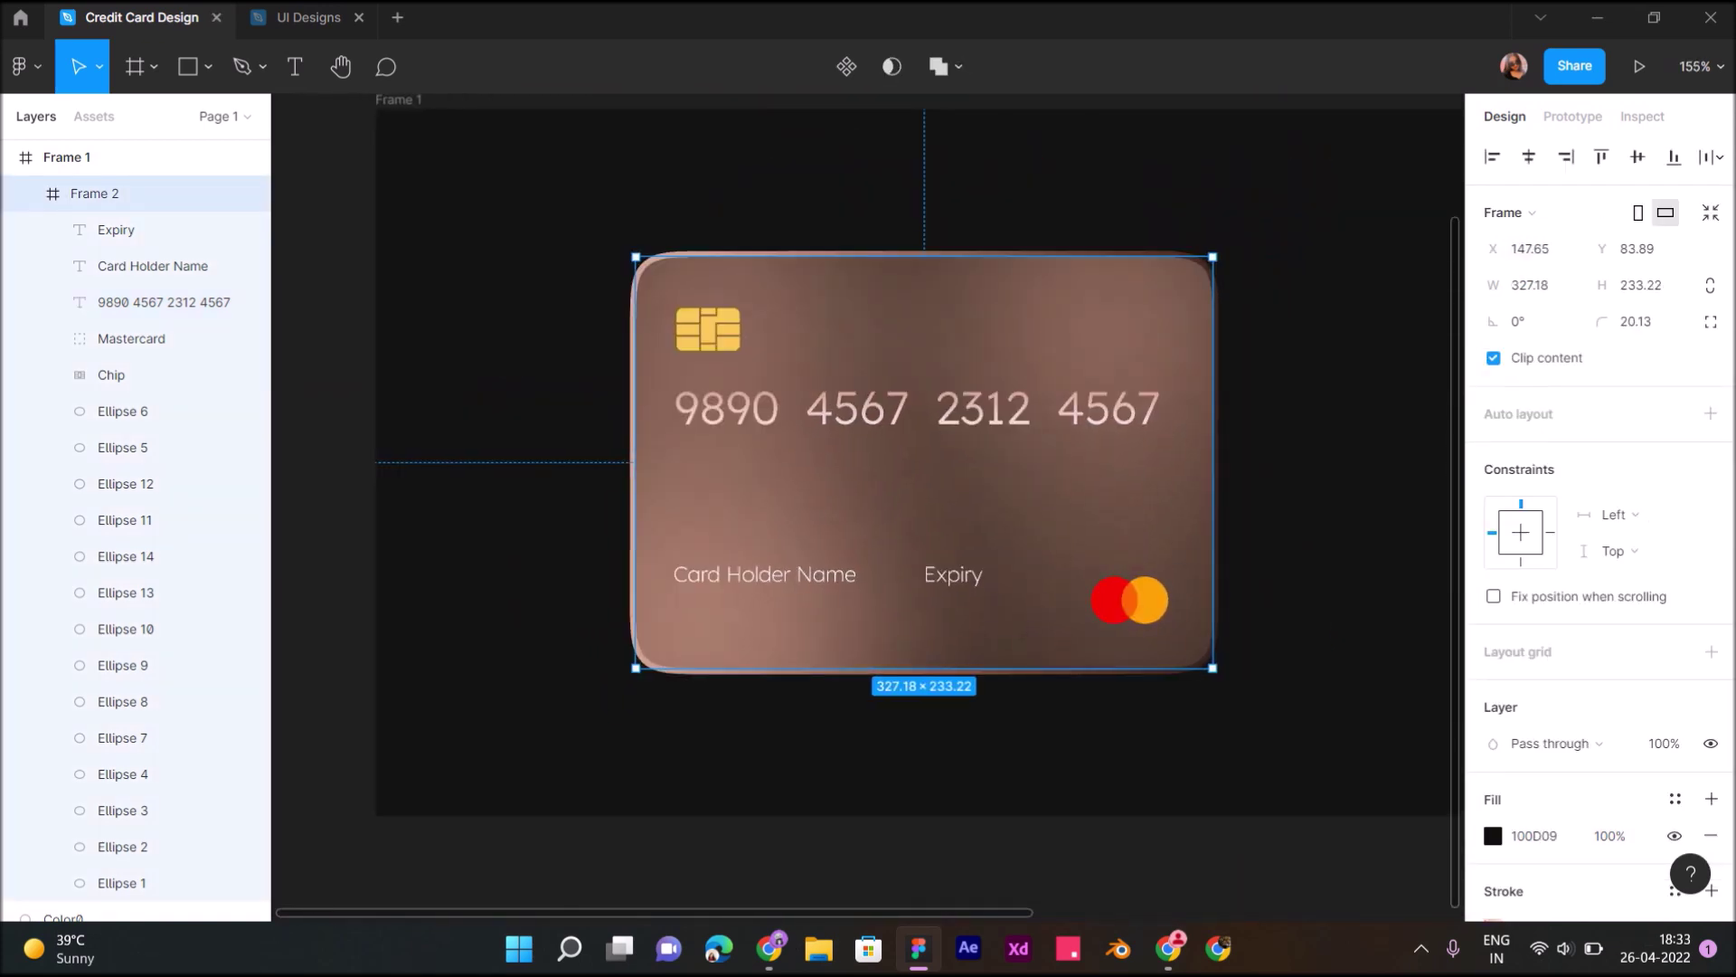
Select both Card Holder Name and Expiry labels and eyedrop a canvas colour into their fill
scroll(737, 443, "up", 3)
left_click(637, 625)
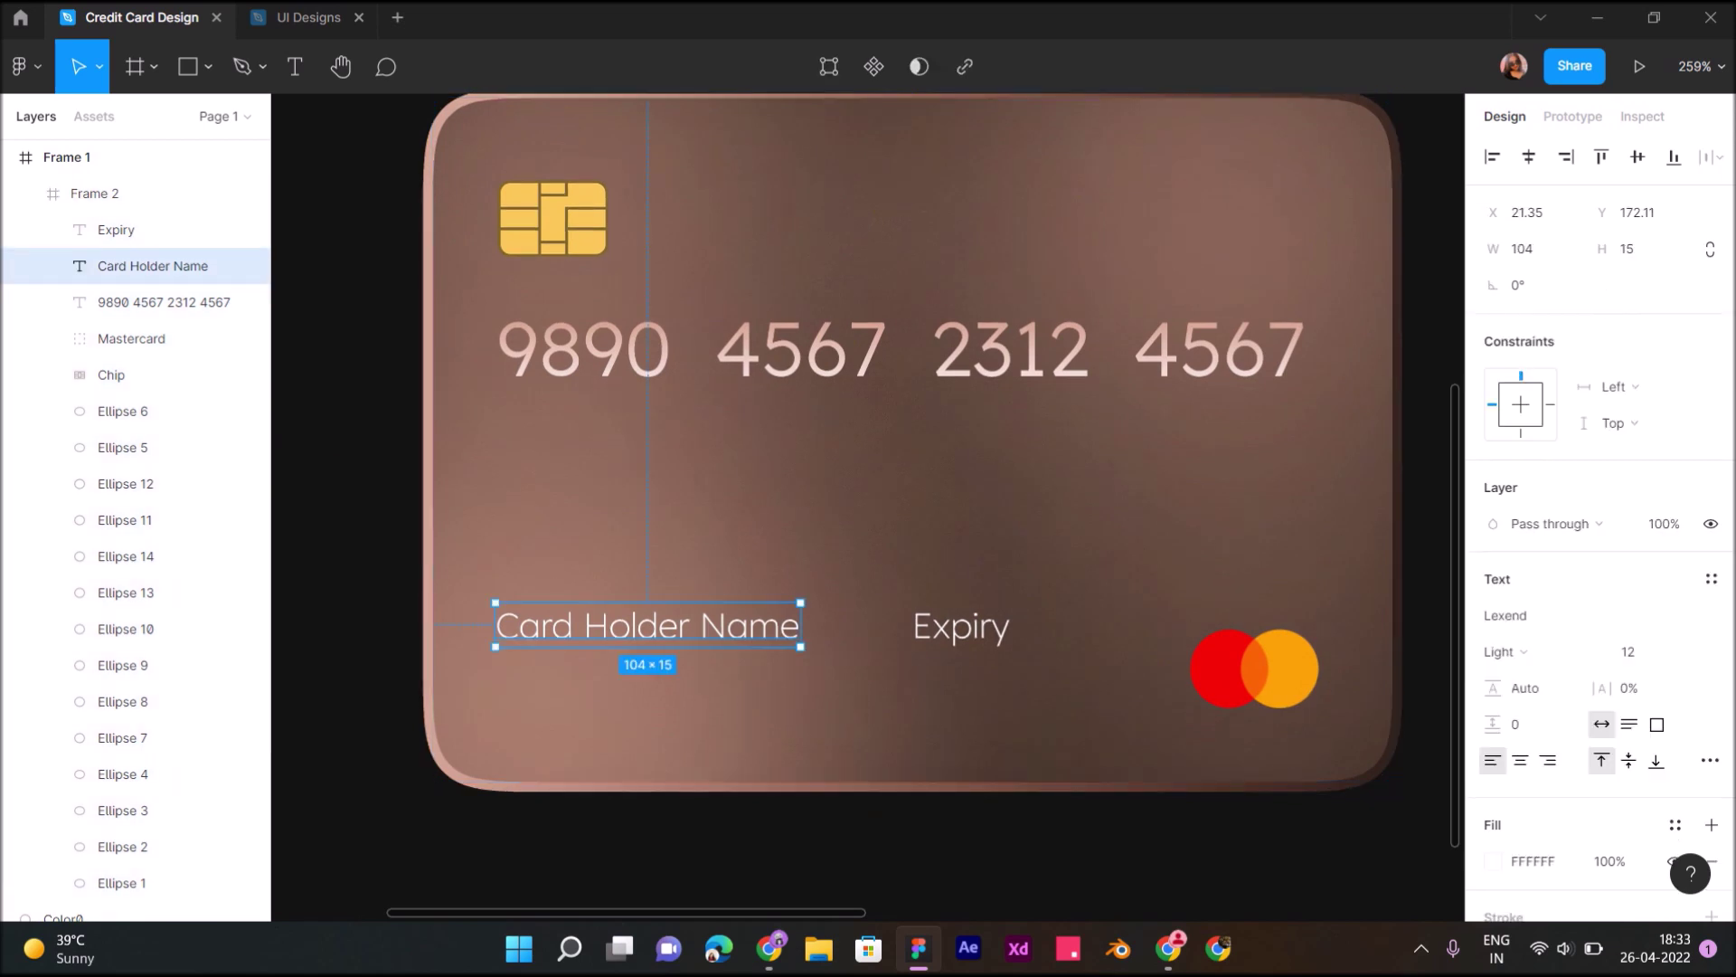
left_click(963, 627, "shift")
scroll(1591, 633, "down", 3)
left_click(1493, 669)
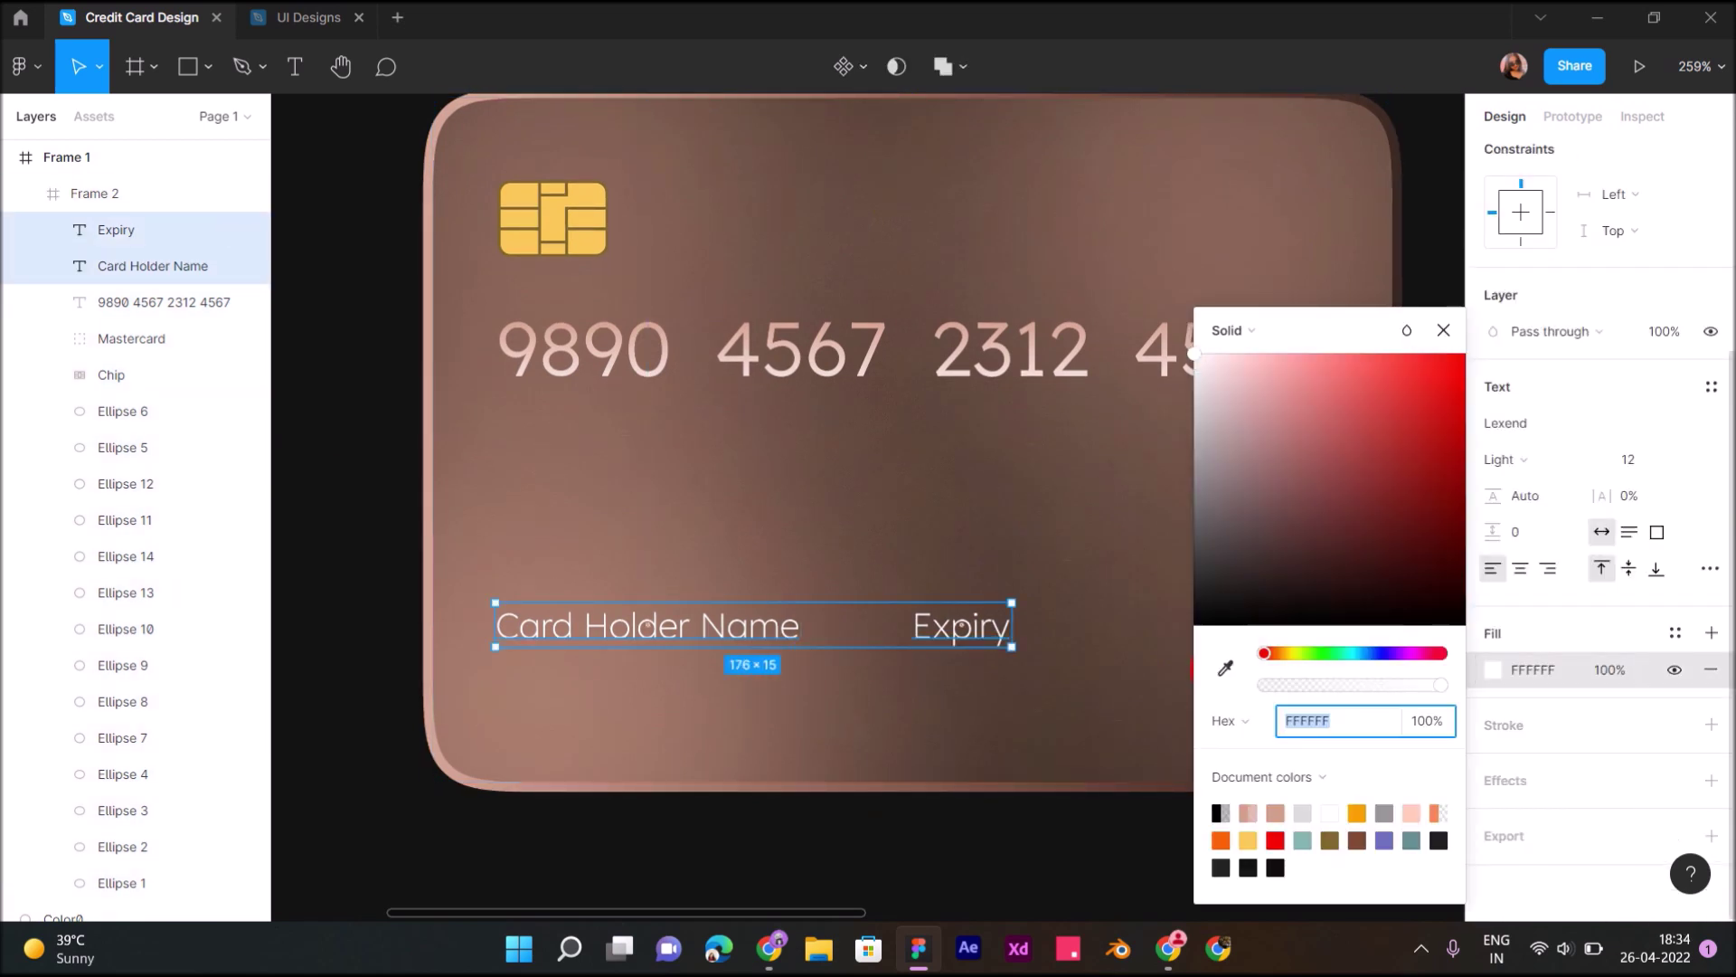
left_click(1225, 668)
scroll(1357, 205, "down", 5)
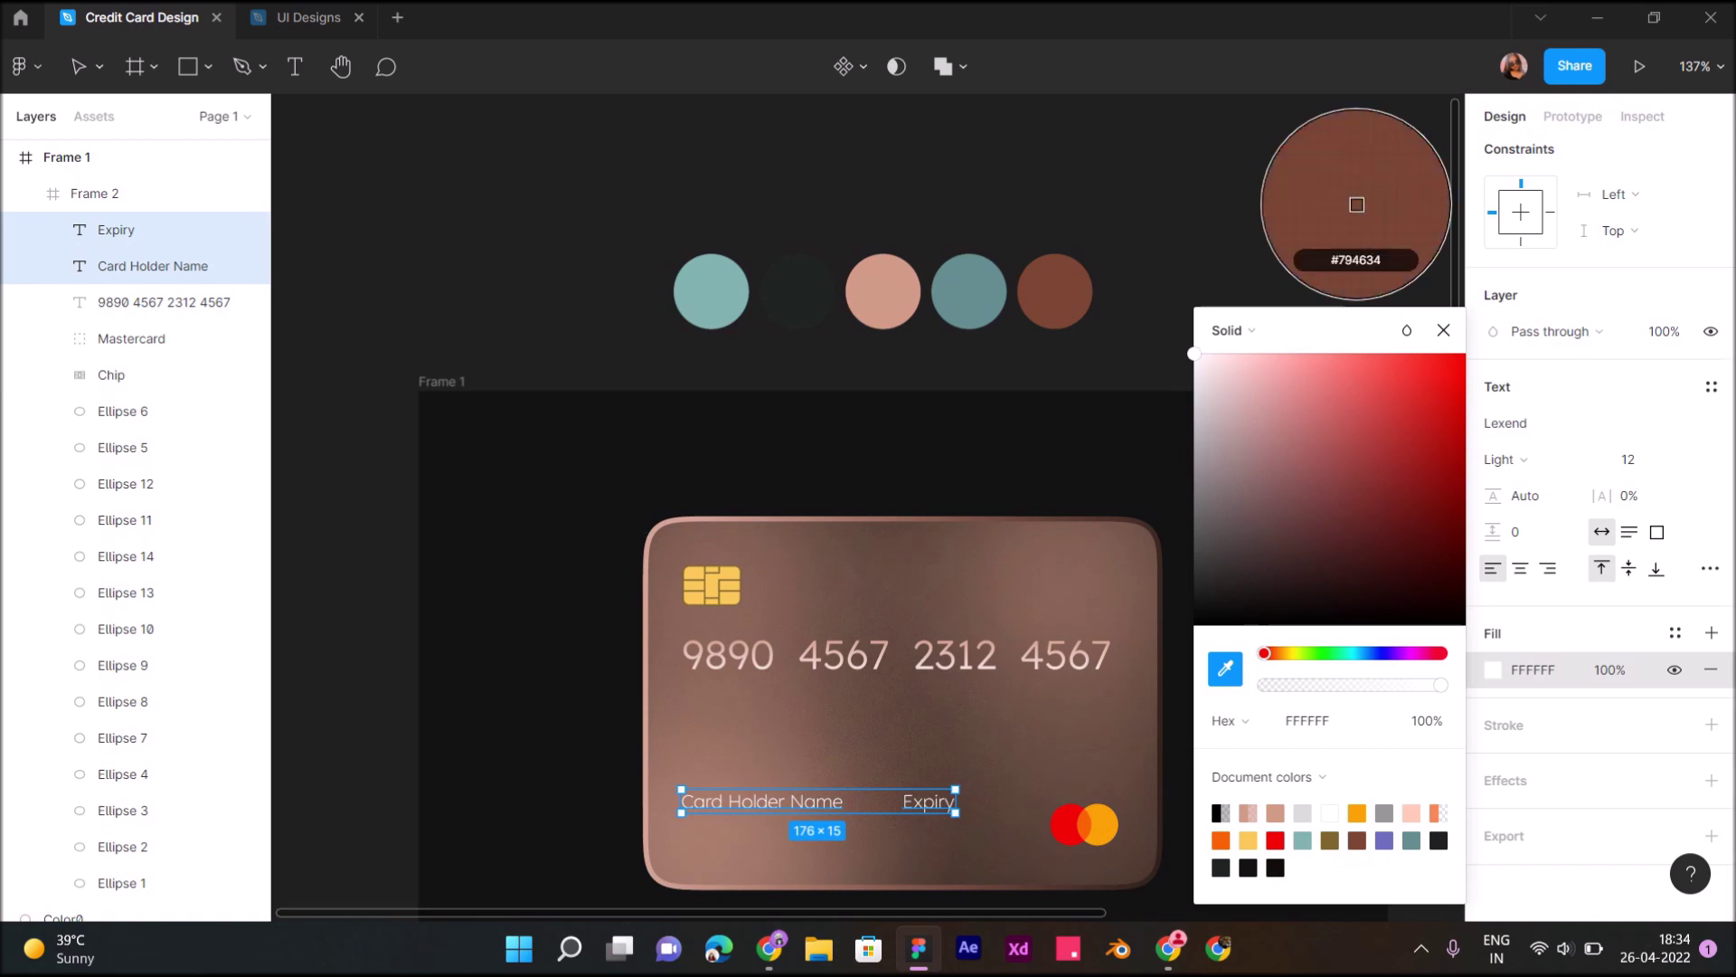
left_click(1054, 291)
Lighten the labels' fill to pale rose FFF4F1 and start a new text box beneath them
left_click_drag(1238, 526, 1220, 370)
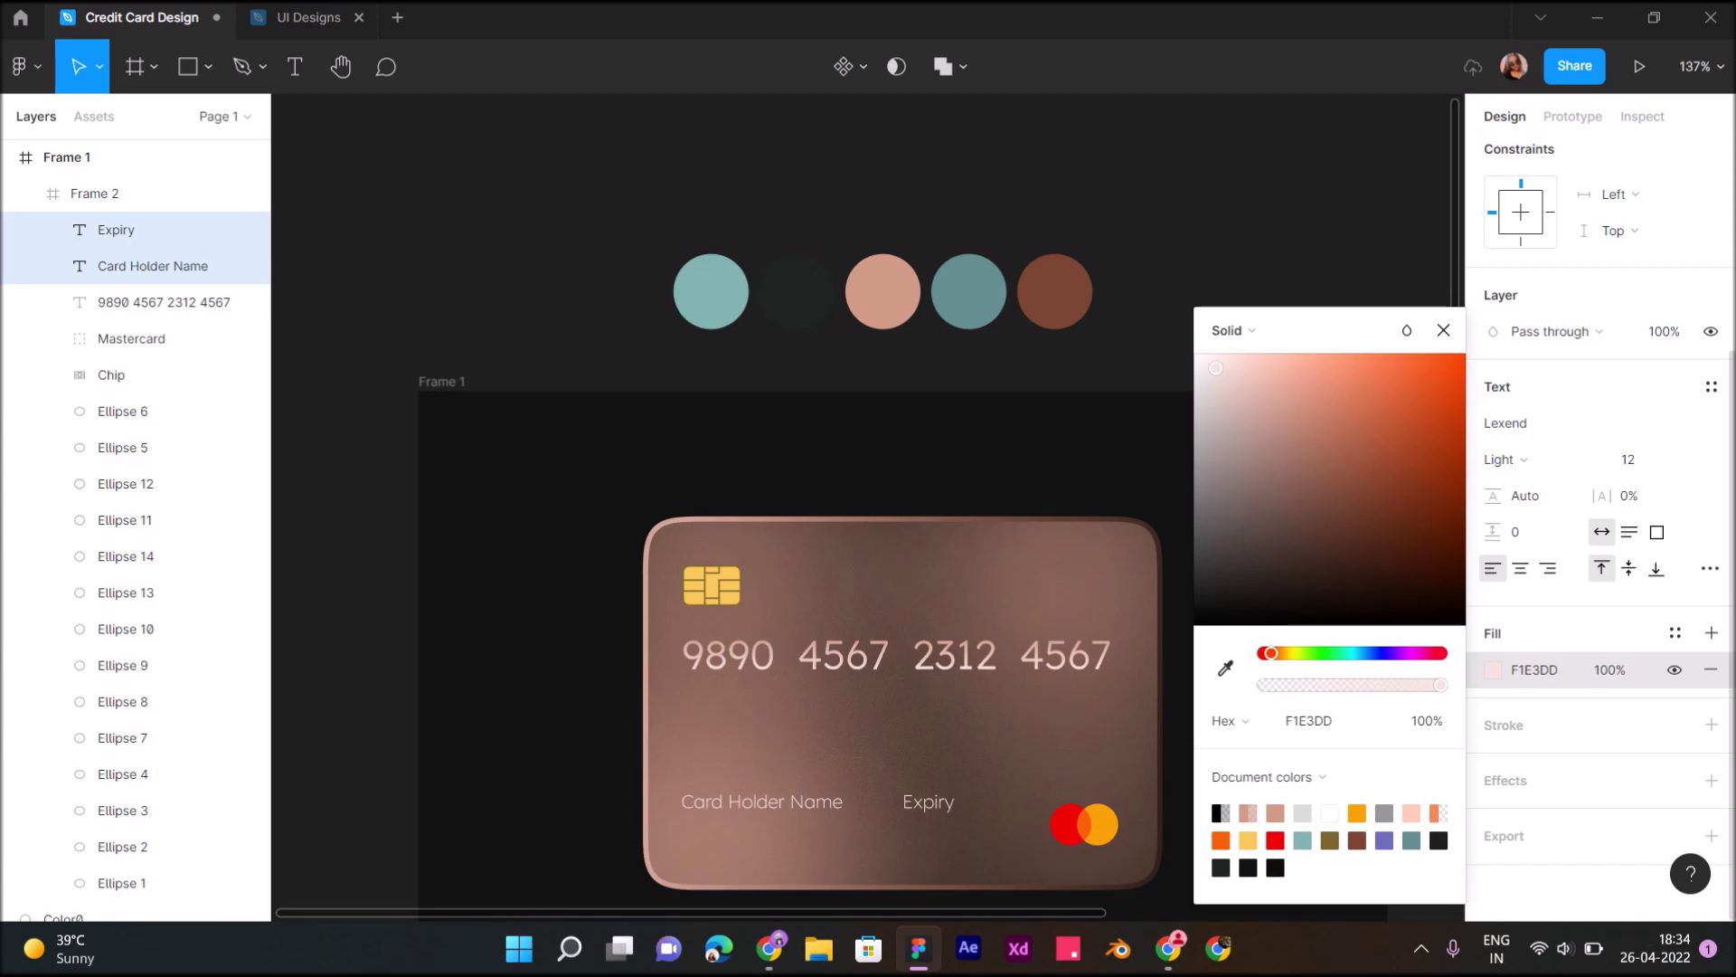
left_click_drag(1223, 376, 1208, 363)
scroll(878, 588, "down", 3)
scroll(878, 588, "up", 5)
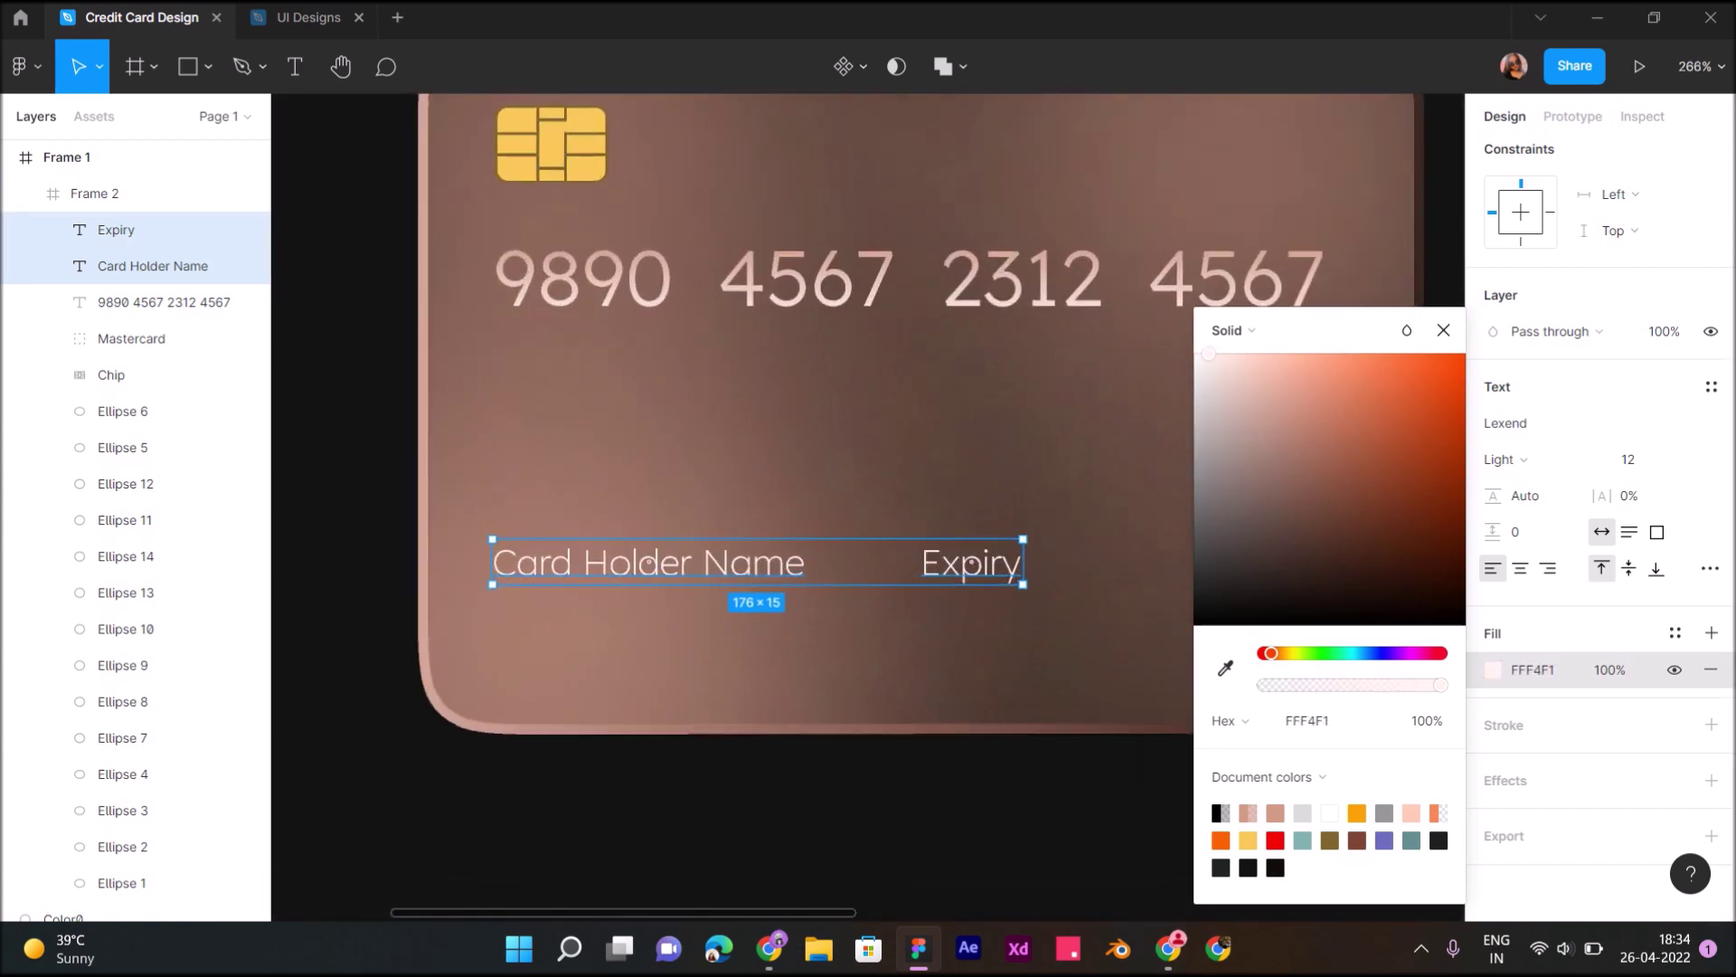
key("t")
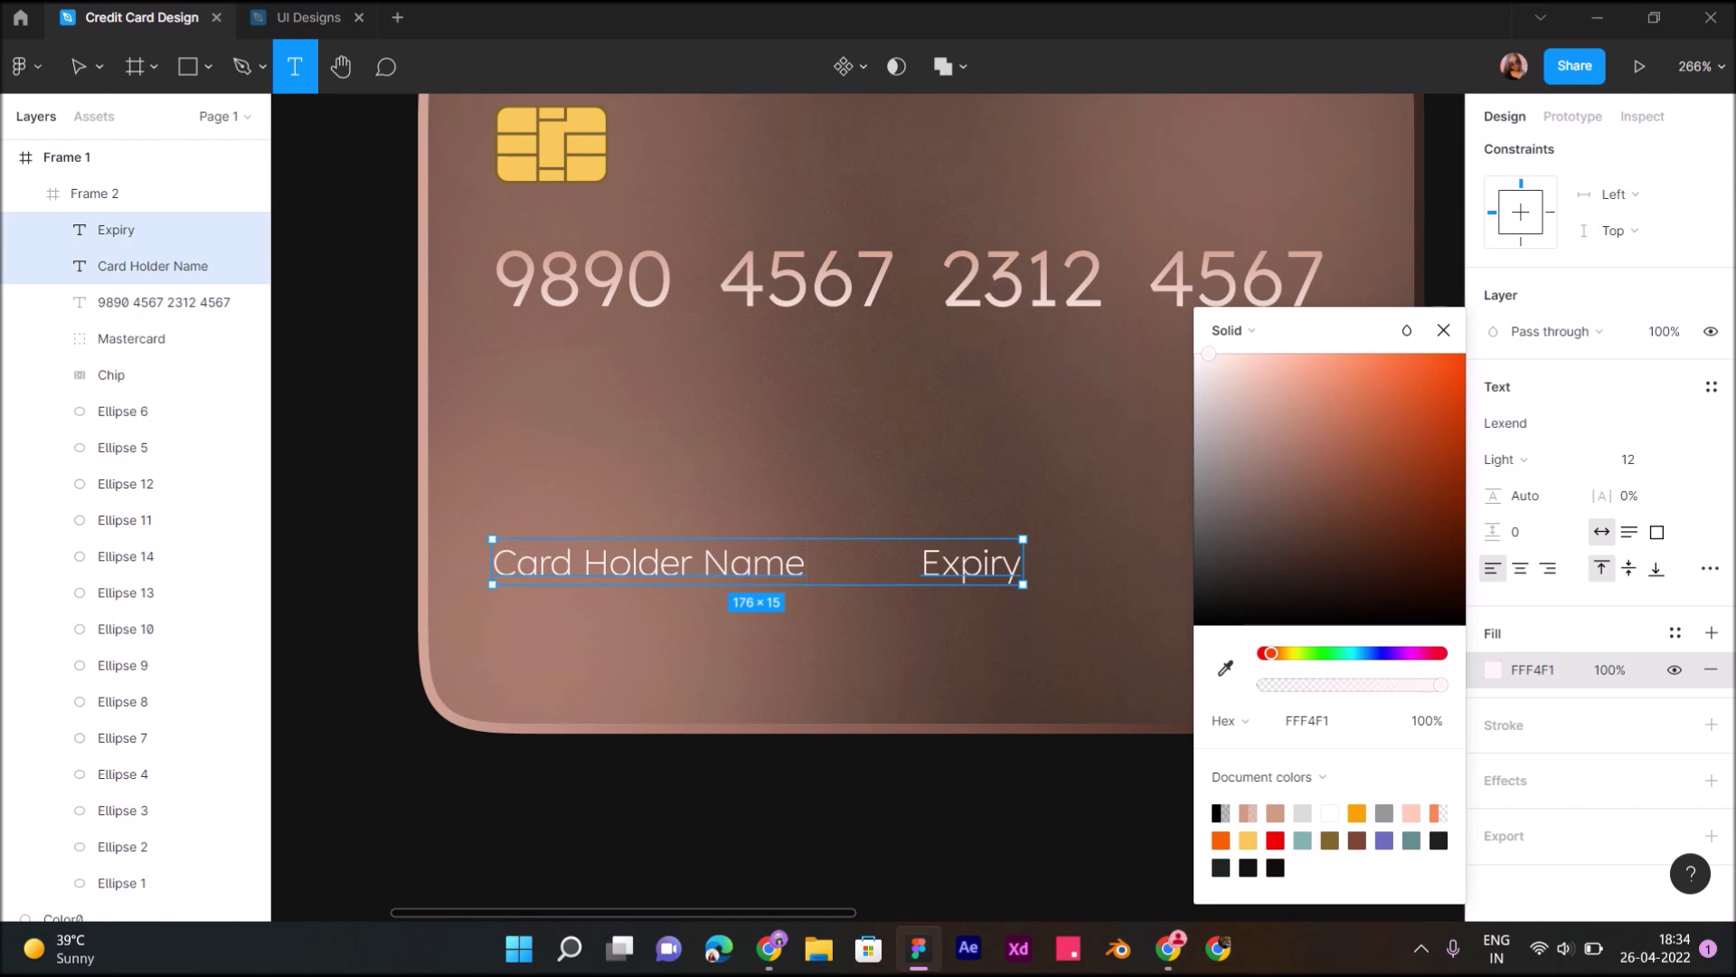
left_click(509, 624)
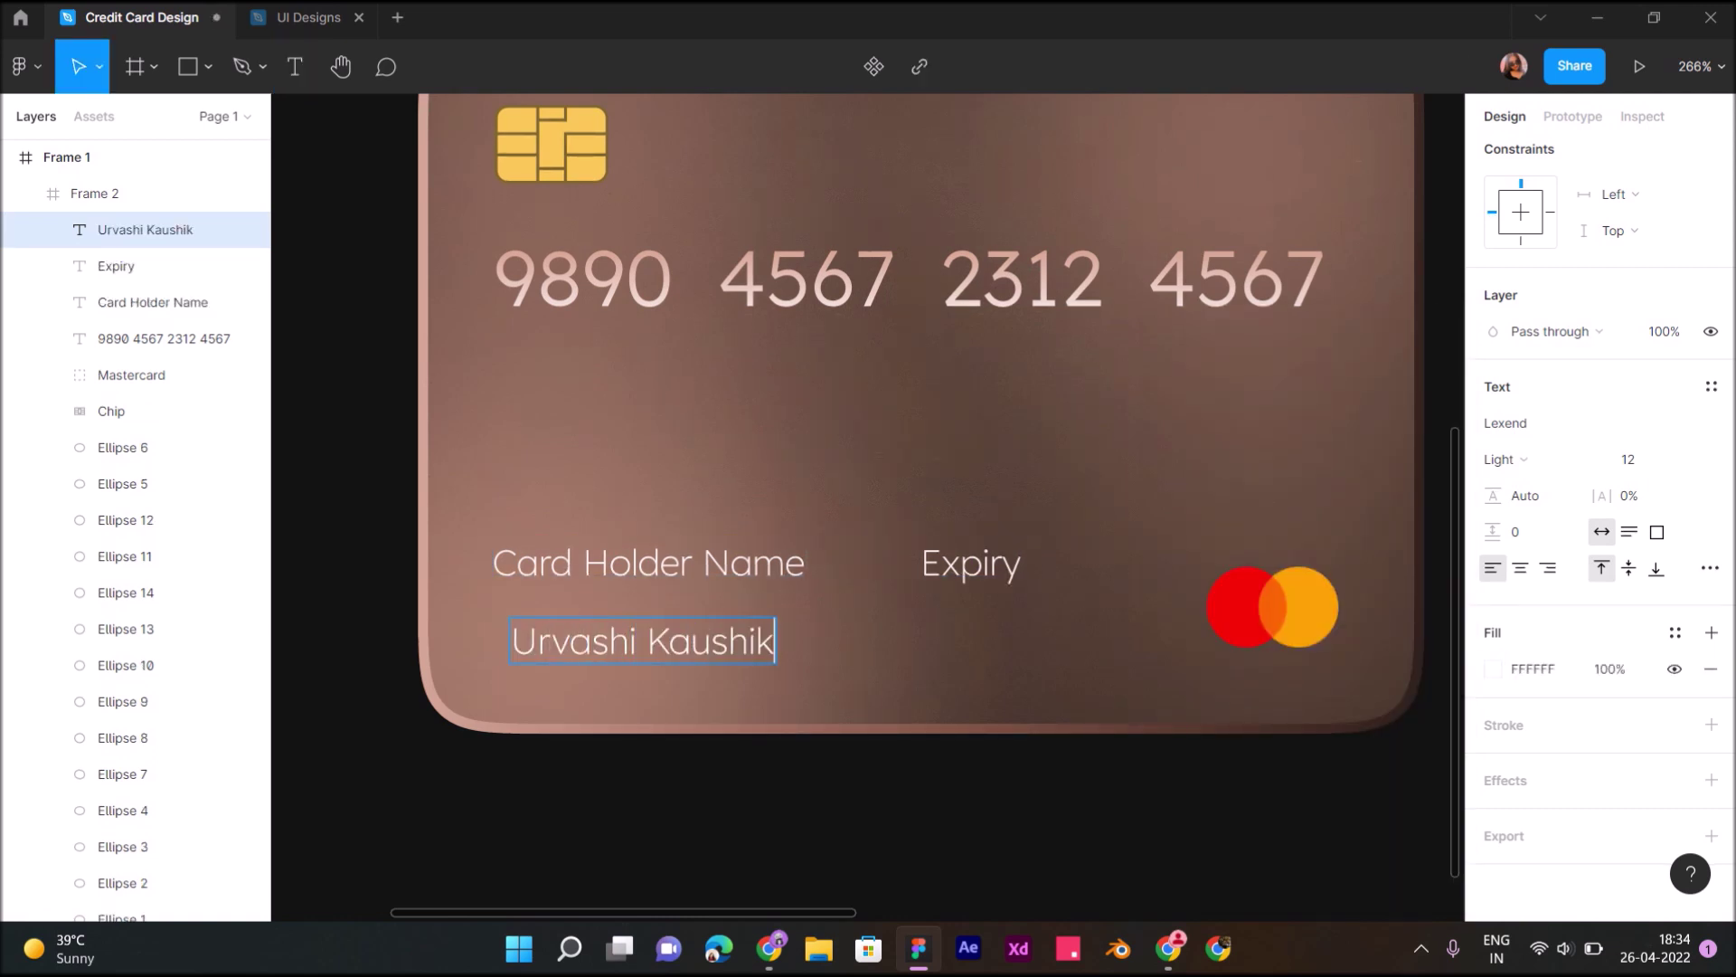
Set both Card Holder Name and Expiry labels to font size 10, nudging Expiry left
key("Escape")
left_click(153, 302)
left_click(1628, 459)
type("10")
key("Return")
left_click(116, 266)
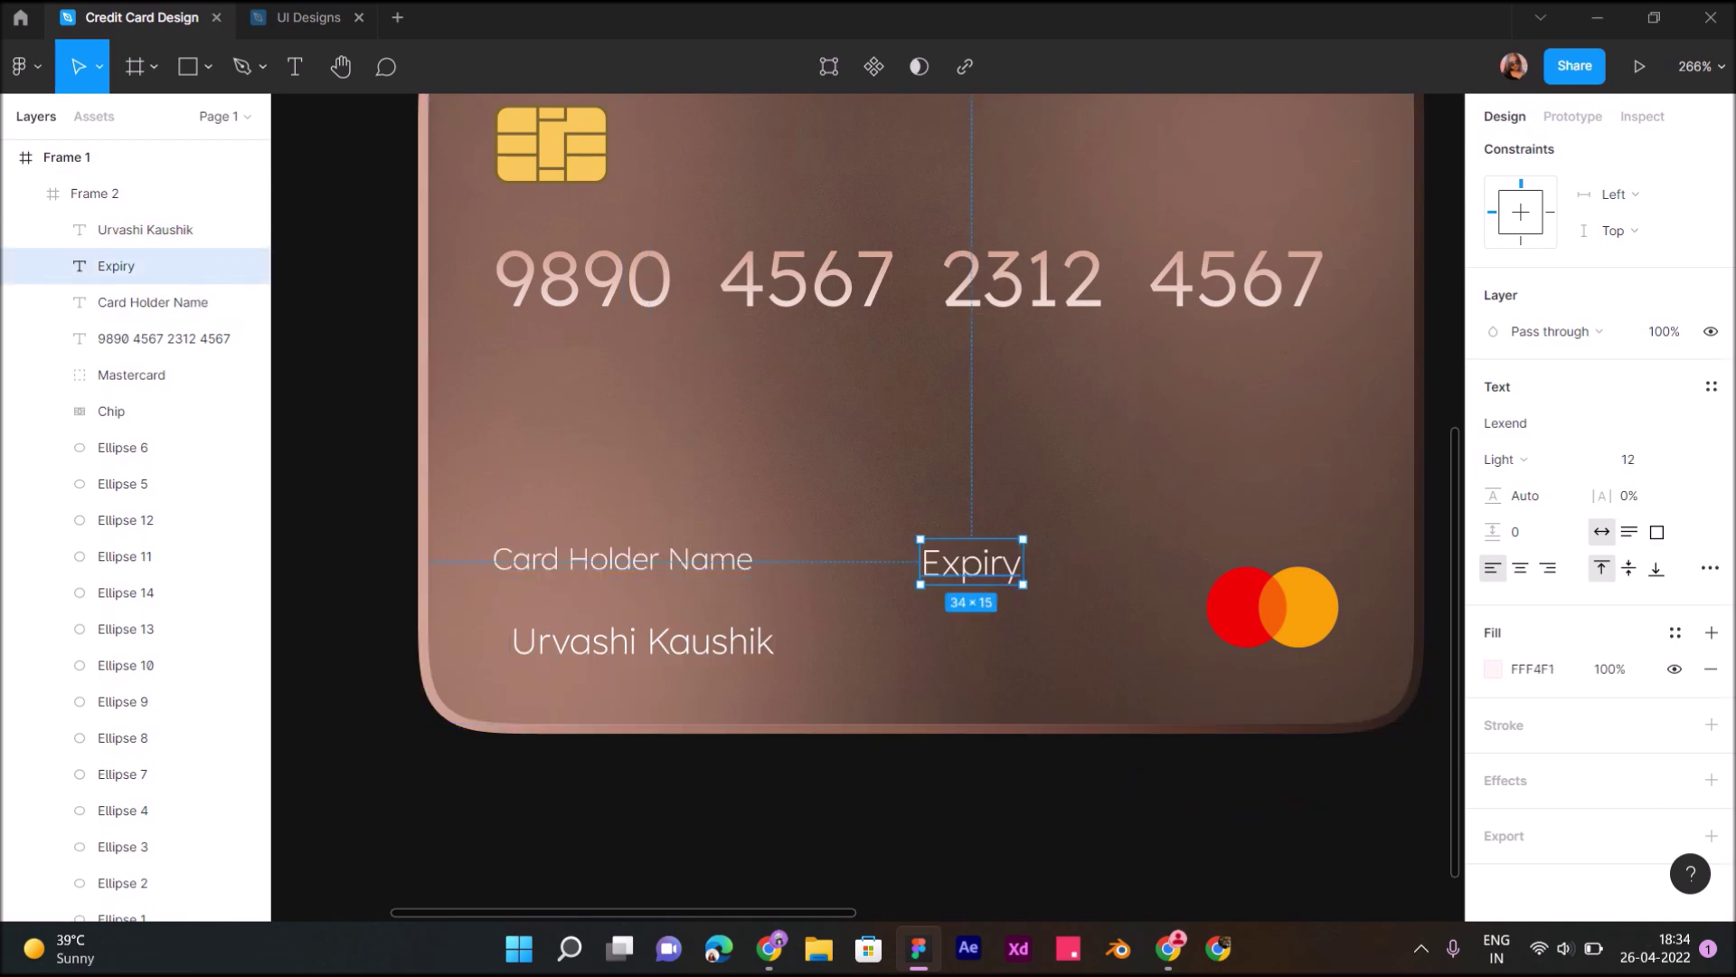
left_click(1628, 459)
type("10")
key("Return")
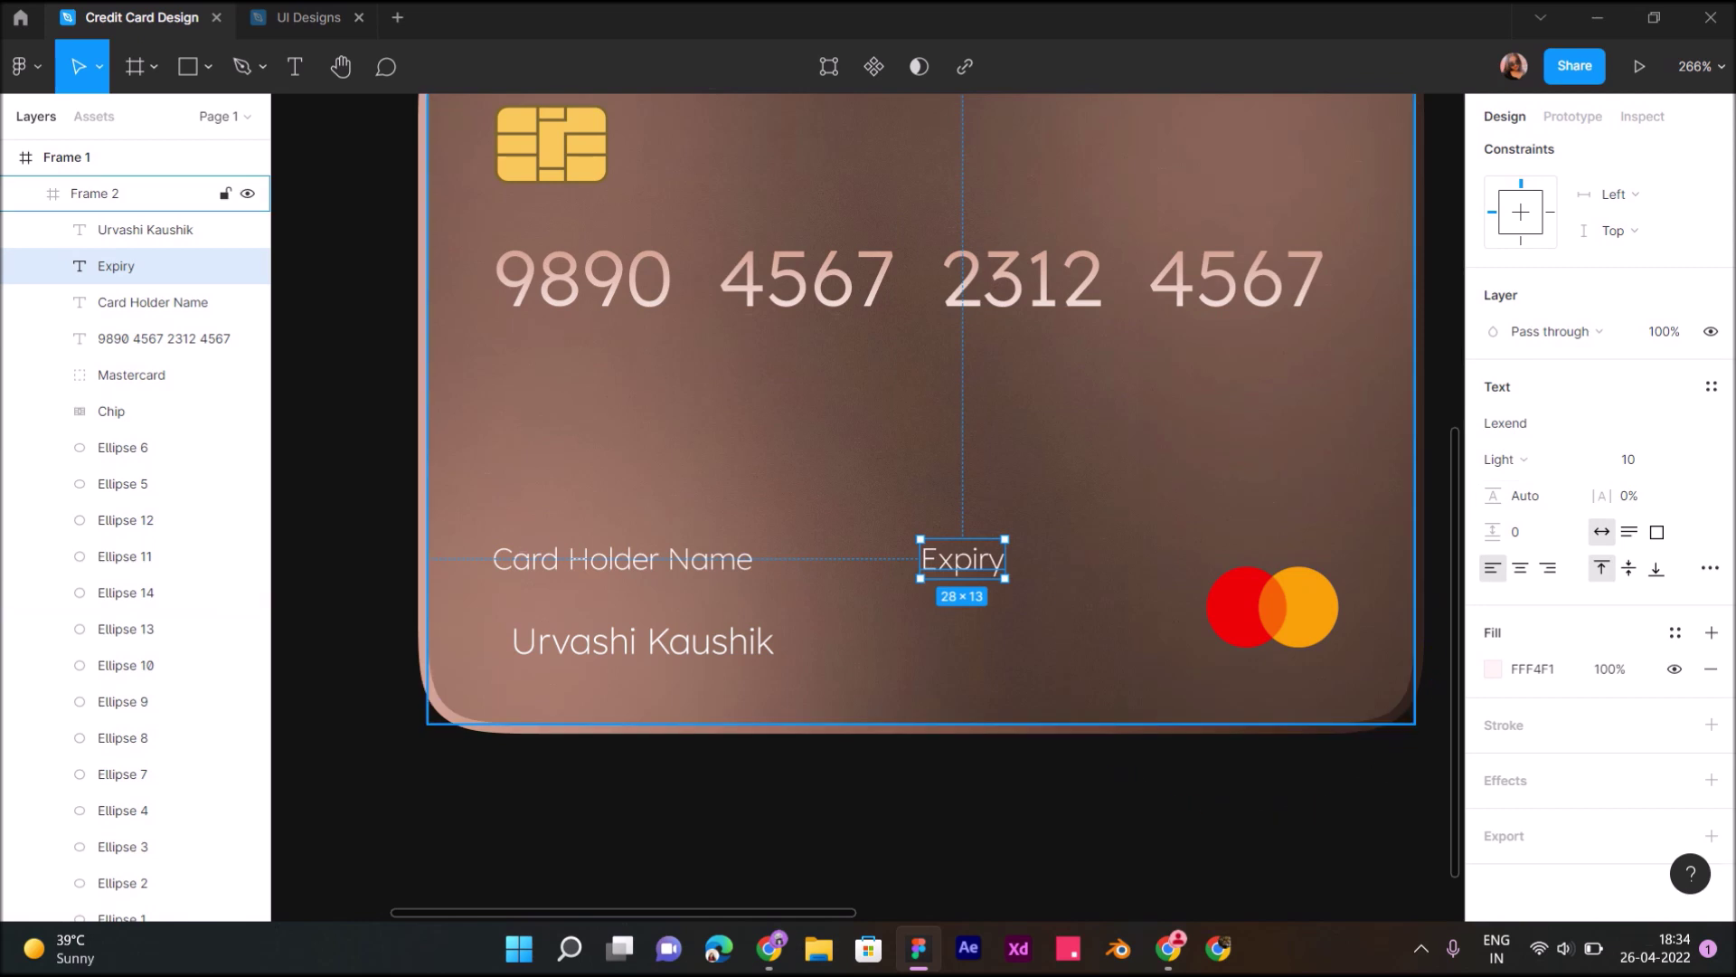
left_click_drag(963, 558, 936, 559)
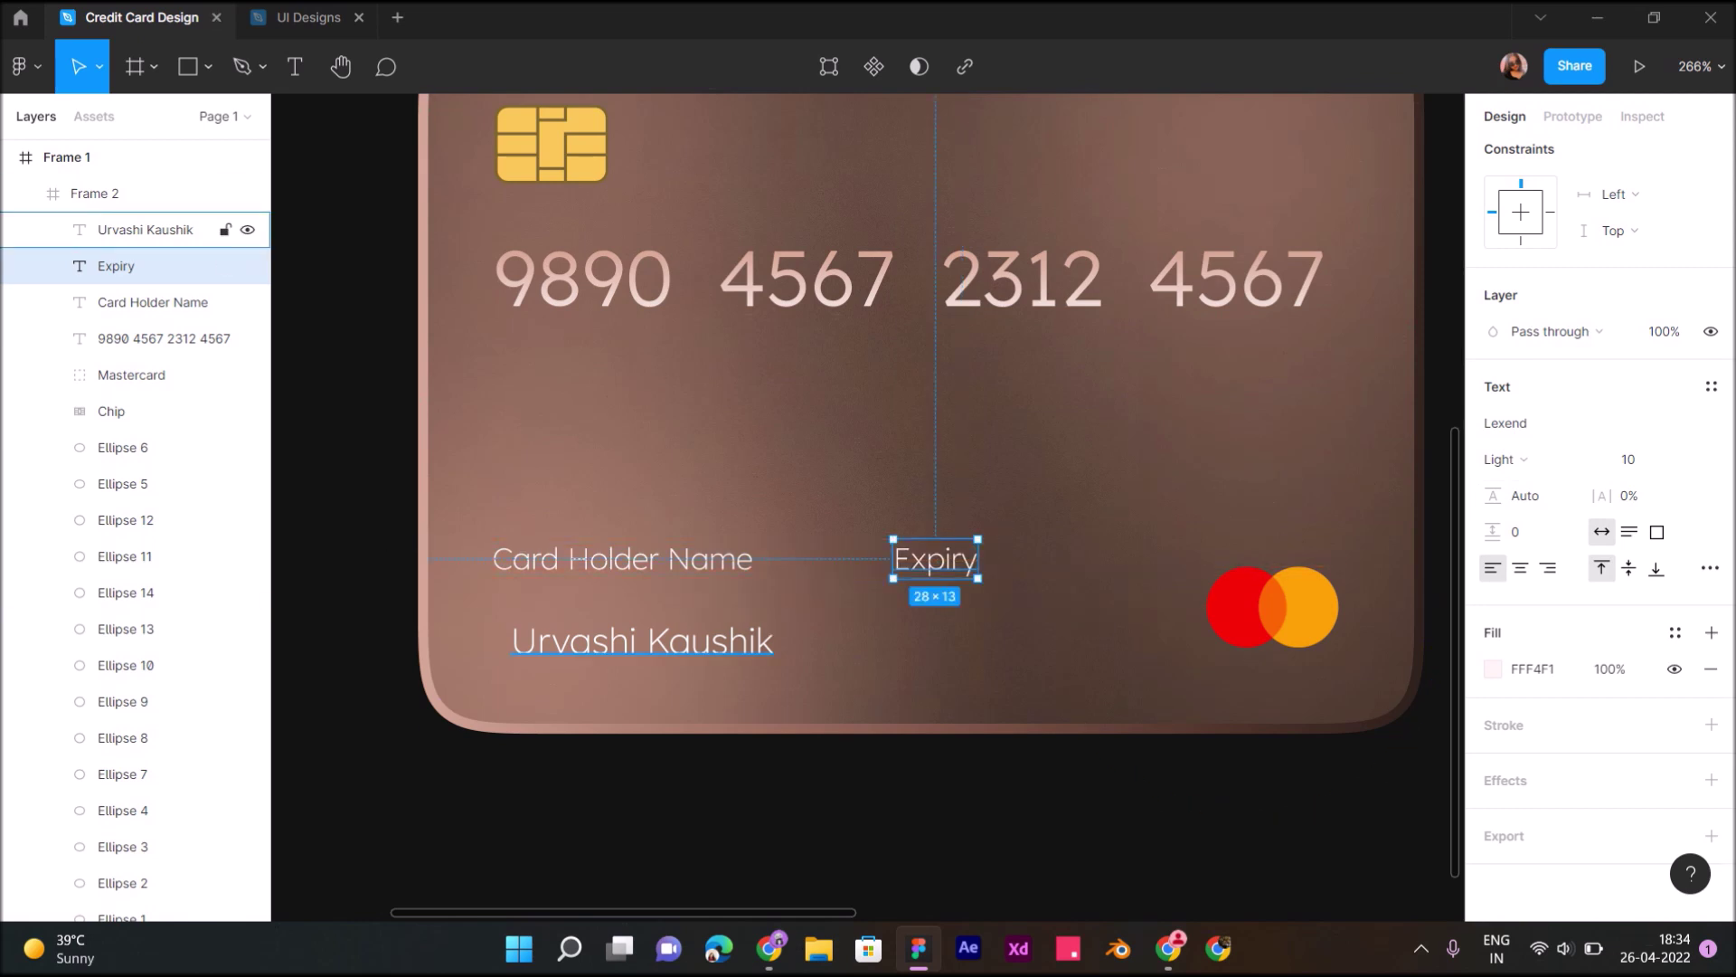
Make the holder's name Regular weight at size 14 and align it under Card Holder Name
left_click(643, 641)
key("BackSpace")
type("4")
key("Return")
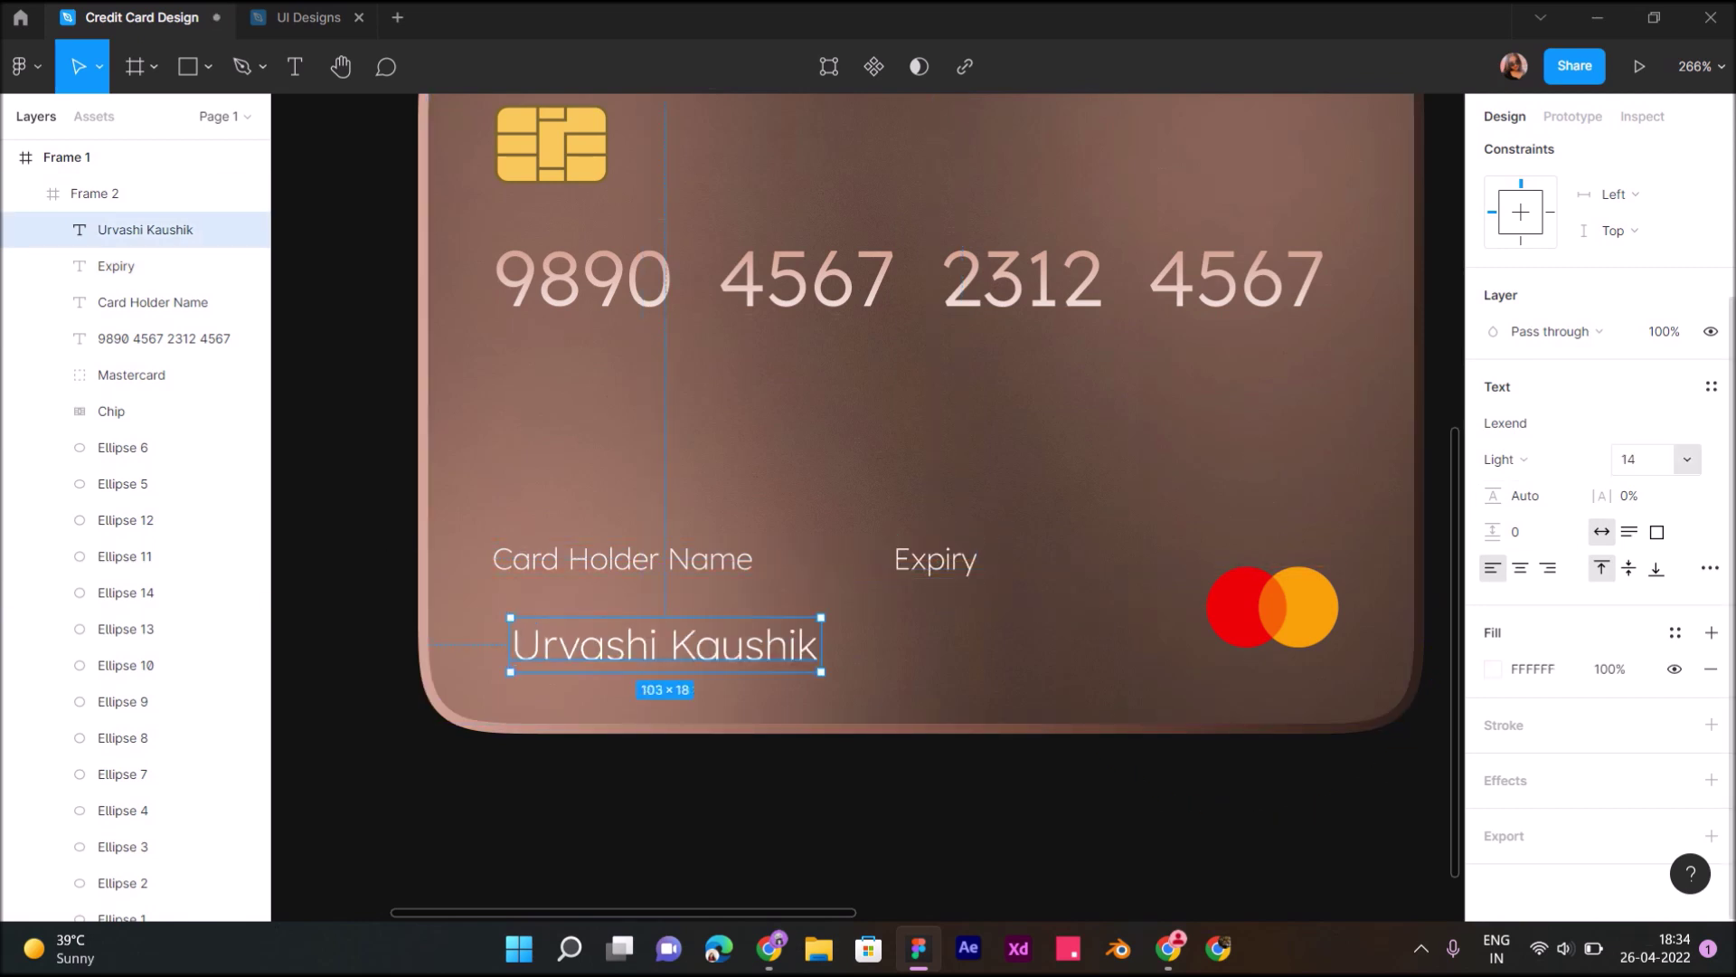
left_click(1538, 459)
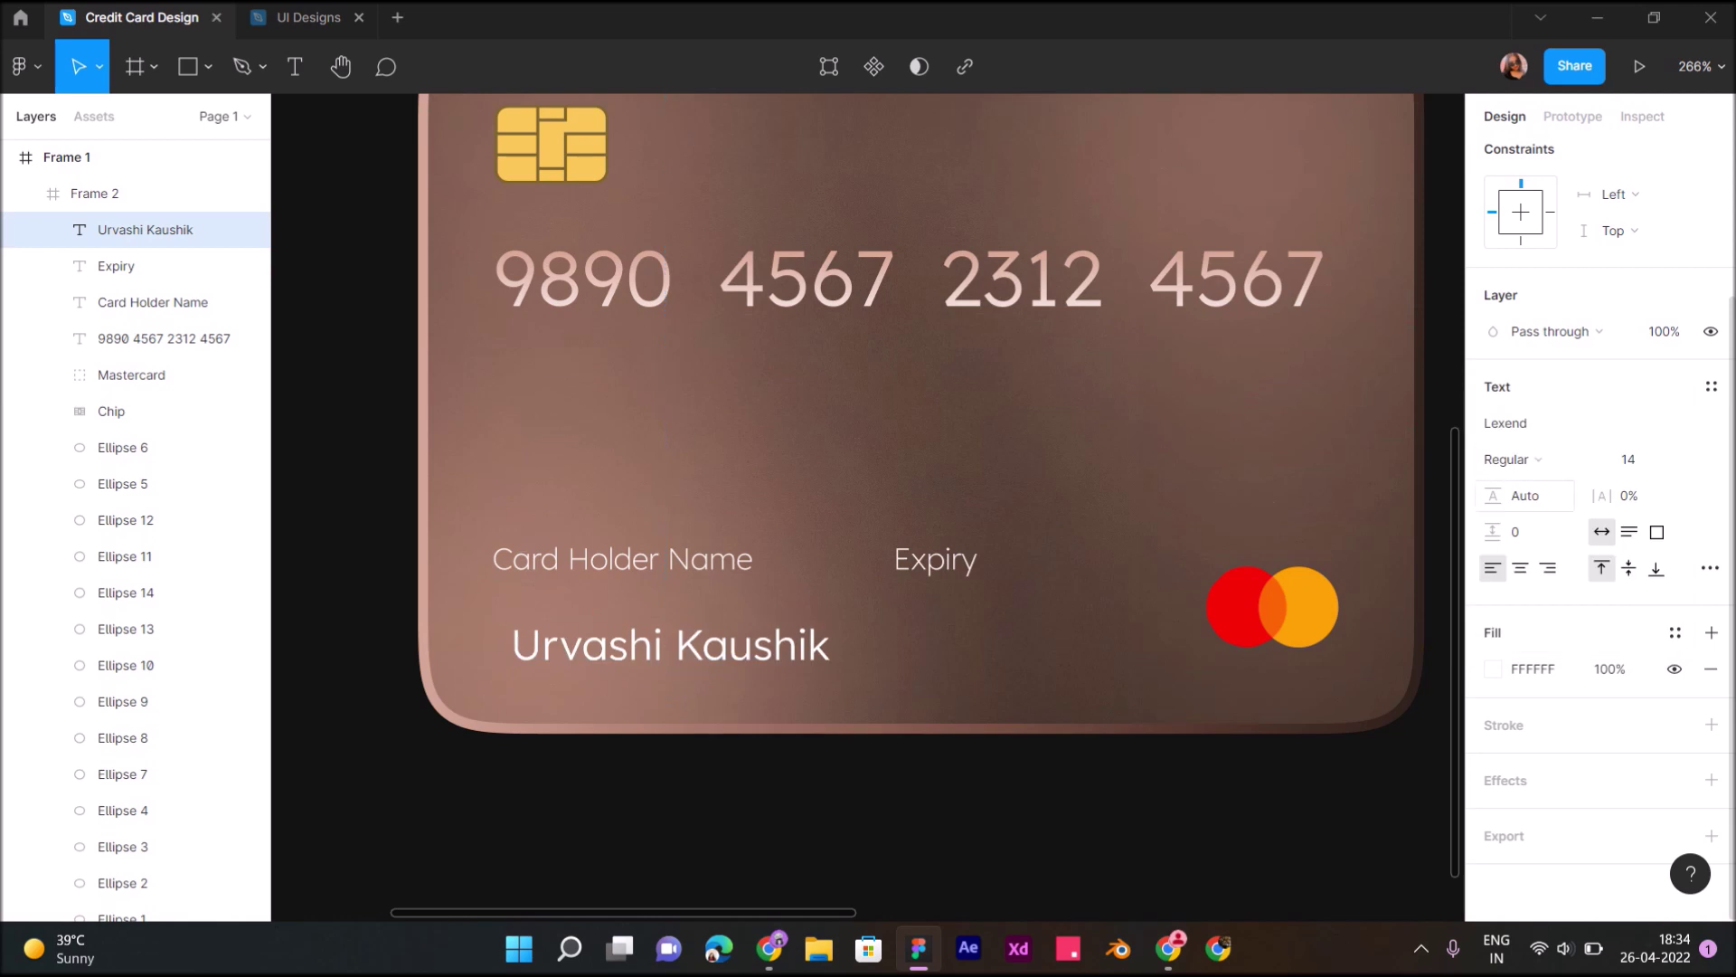
mouse_move(693, 647)
left_mouse_down()
mouse_move(674, 618)
mouse_move(1018, 615)
left_mouse_up()
Edit the copied text under Expiry to read '12/26' and align it beneath the label
double_click(1020, 613)
type("1")
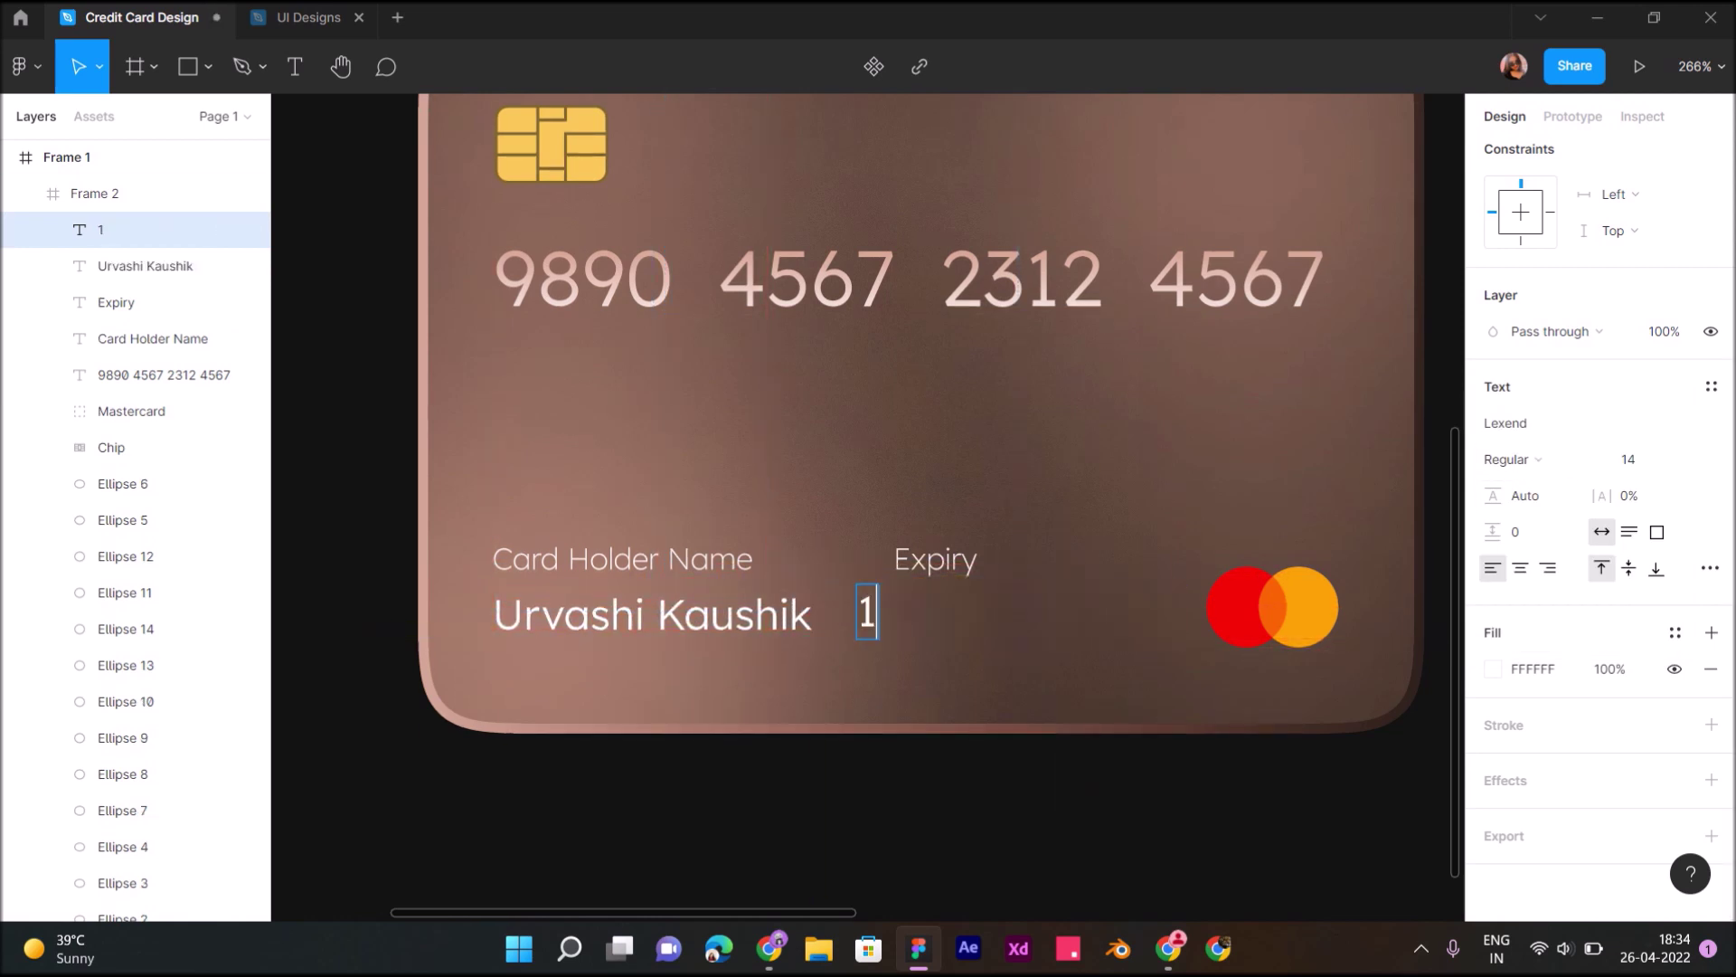
left_click_drag(914, 613, 950, 615)
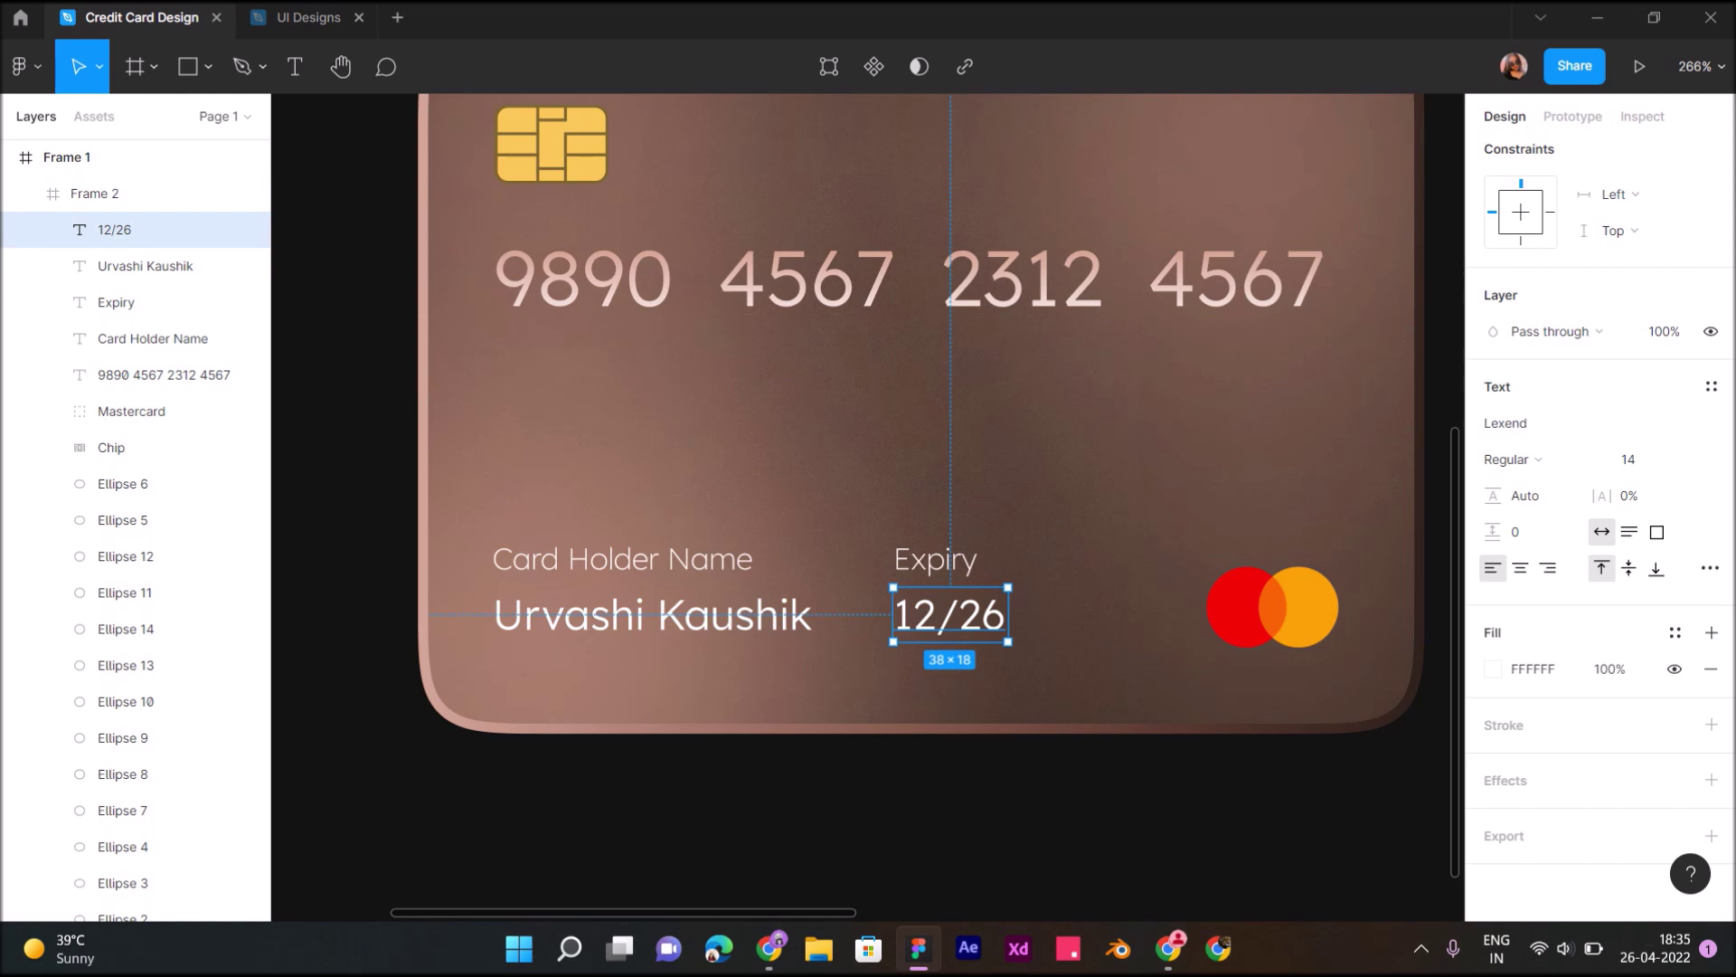
key("Escape")
scroll(868, 506, "down", 5)
left_click(95, 192)
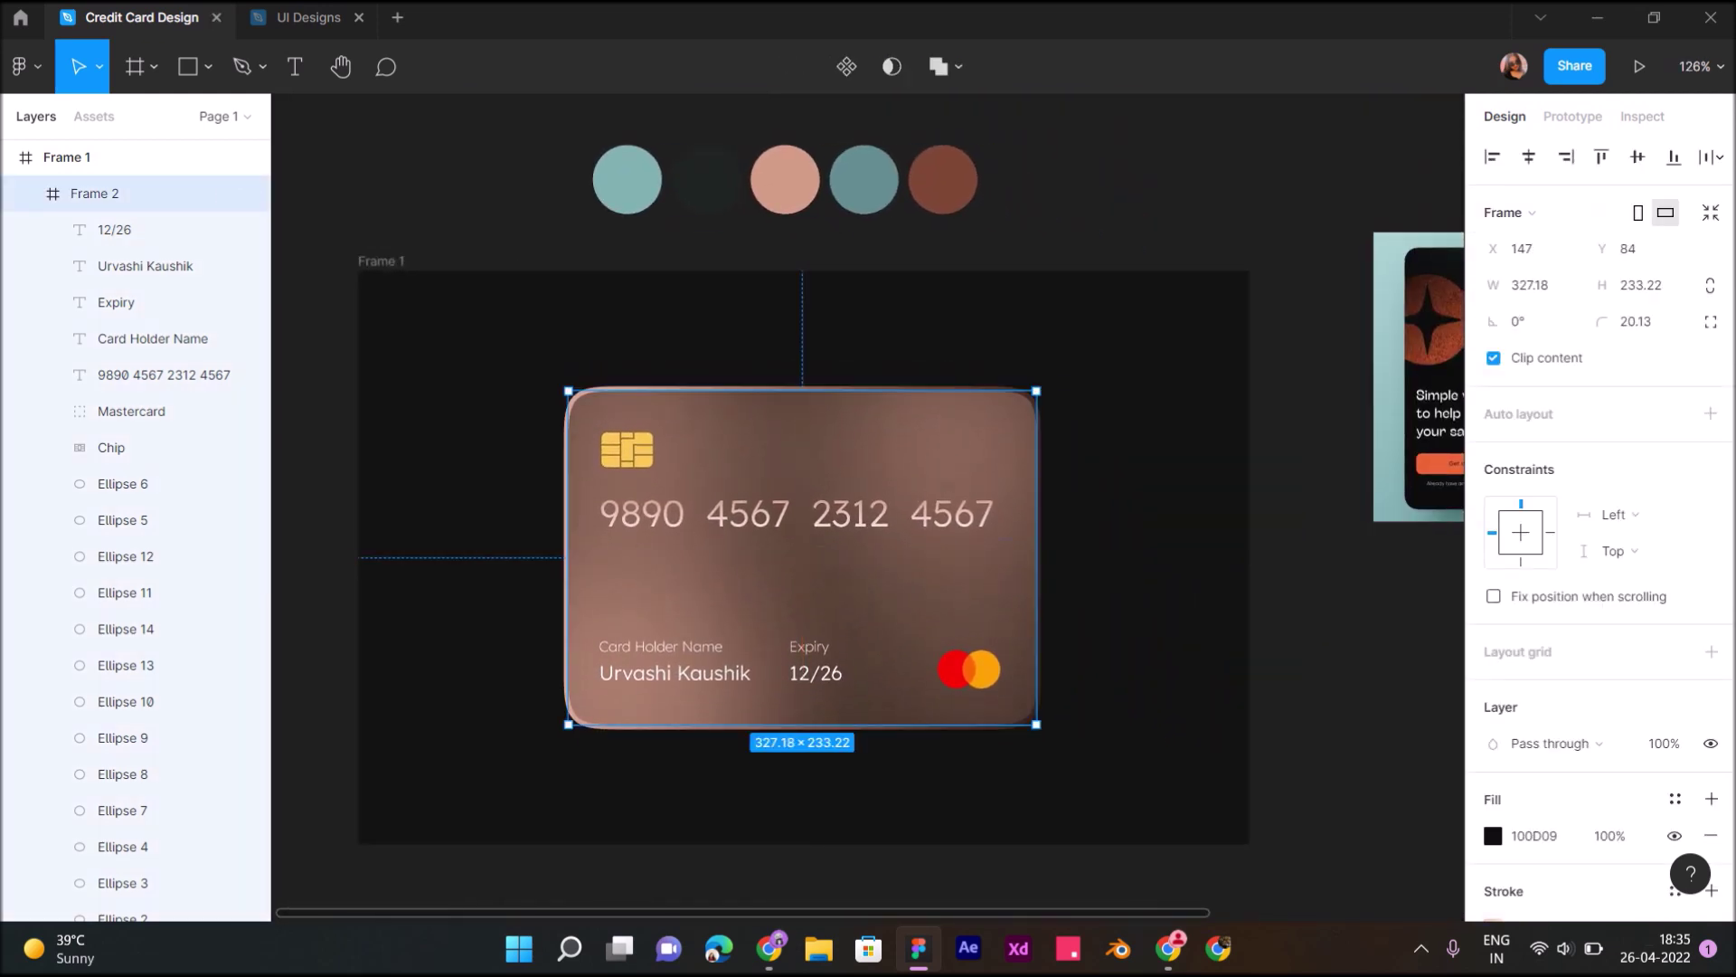
Change Frame 1's background fill to a linear gradient with a rose CE9A85 first stop
key("Escape")
scroll(868, 542, "up", 2)
scroll(868, 542, "up", 2)
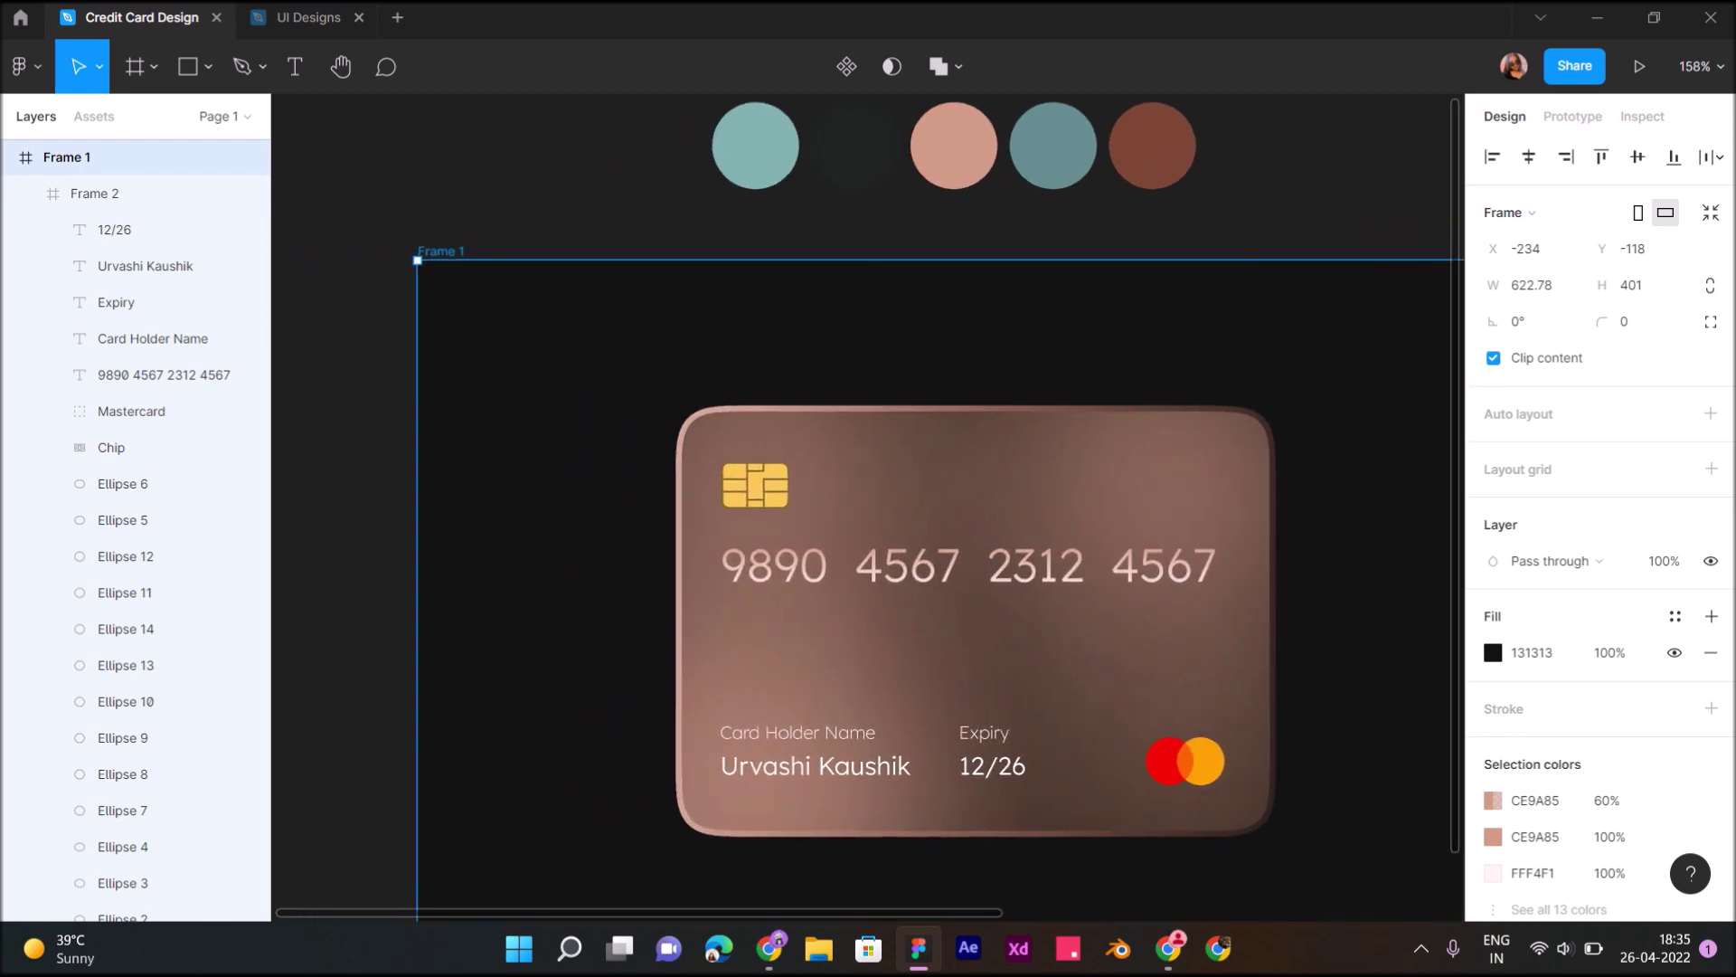
left_click(1493, 652)
left_click(1225, 329)
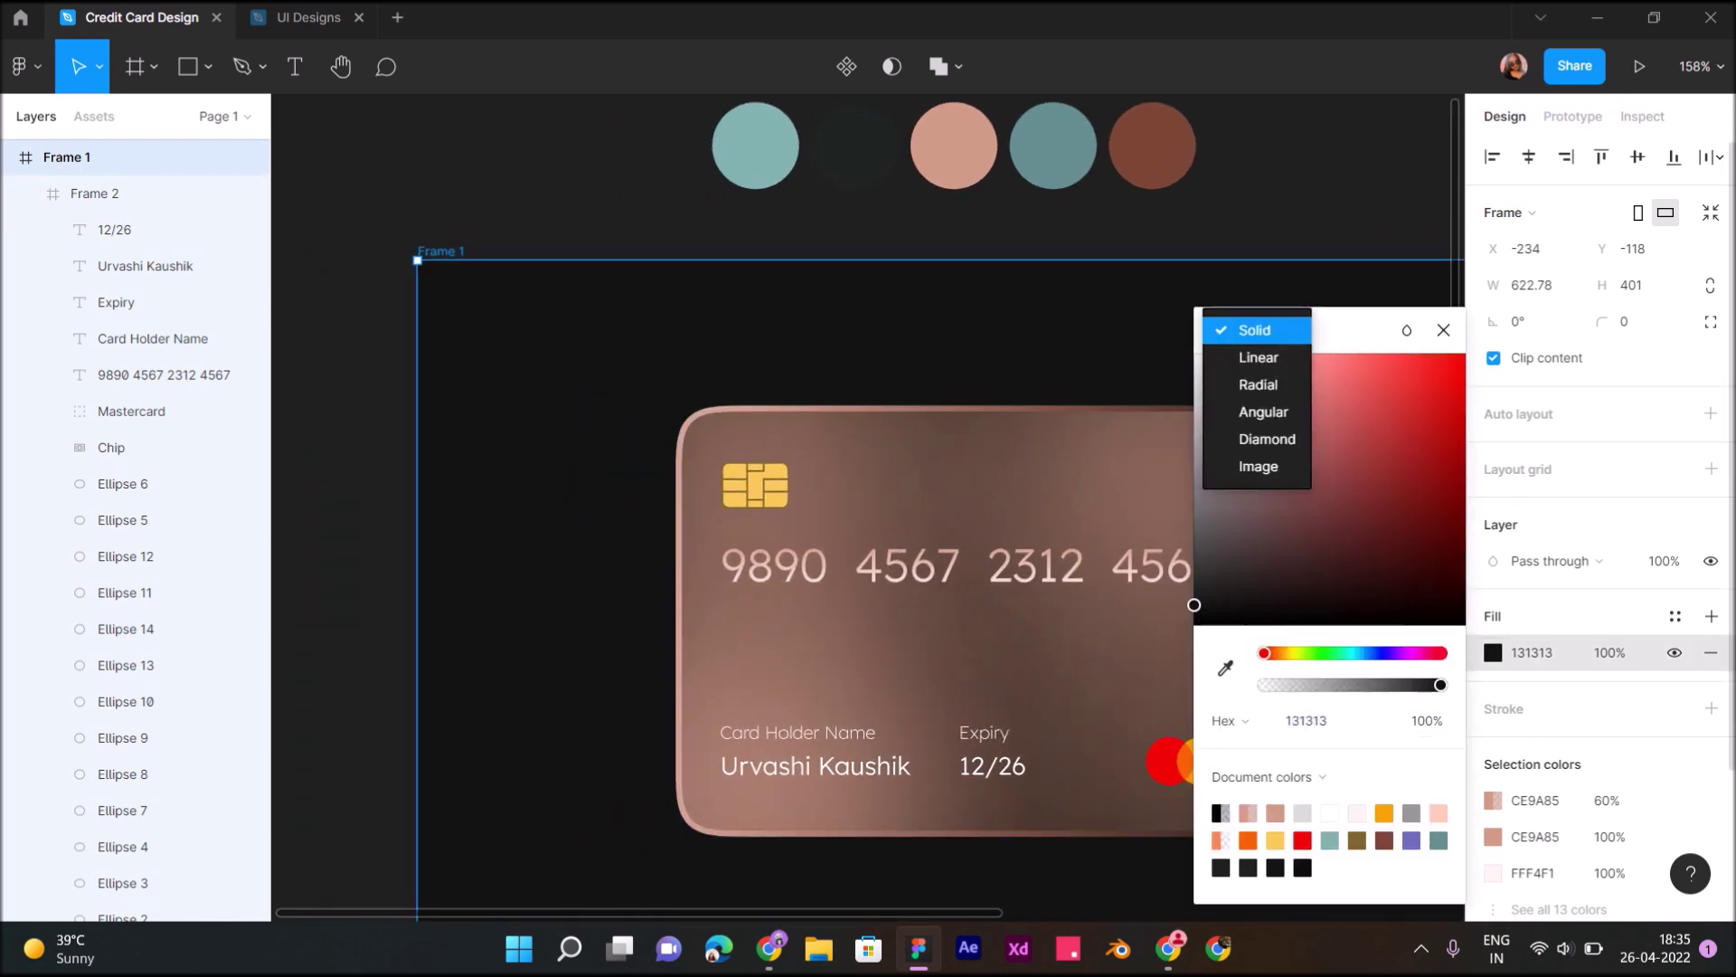
left_click(1257, 357)
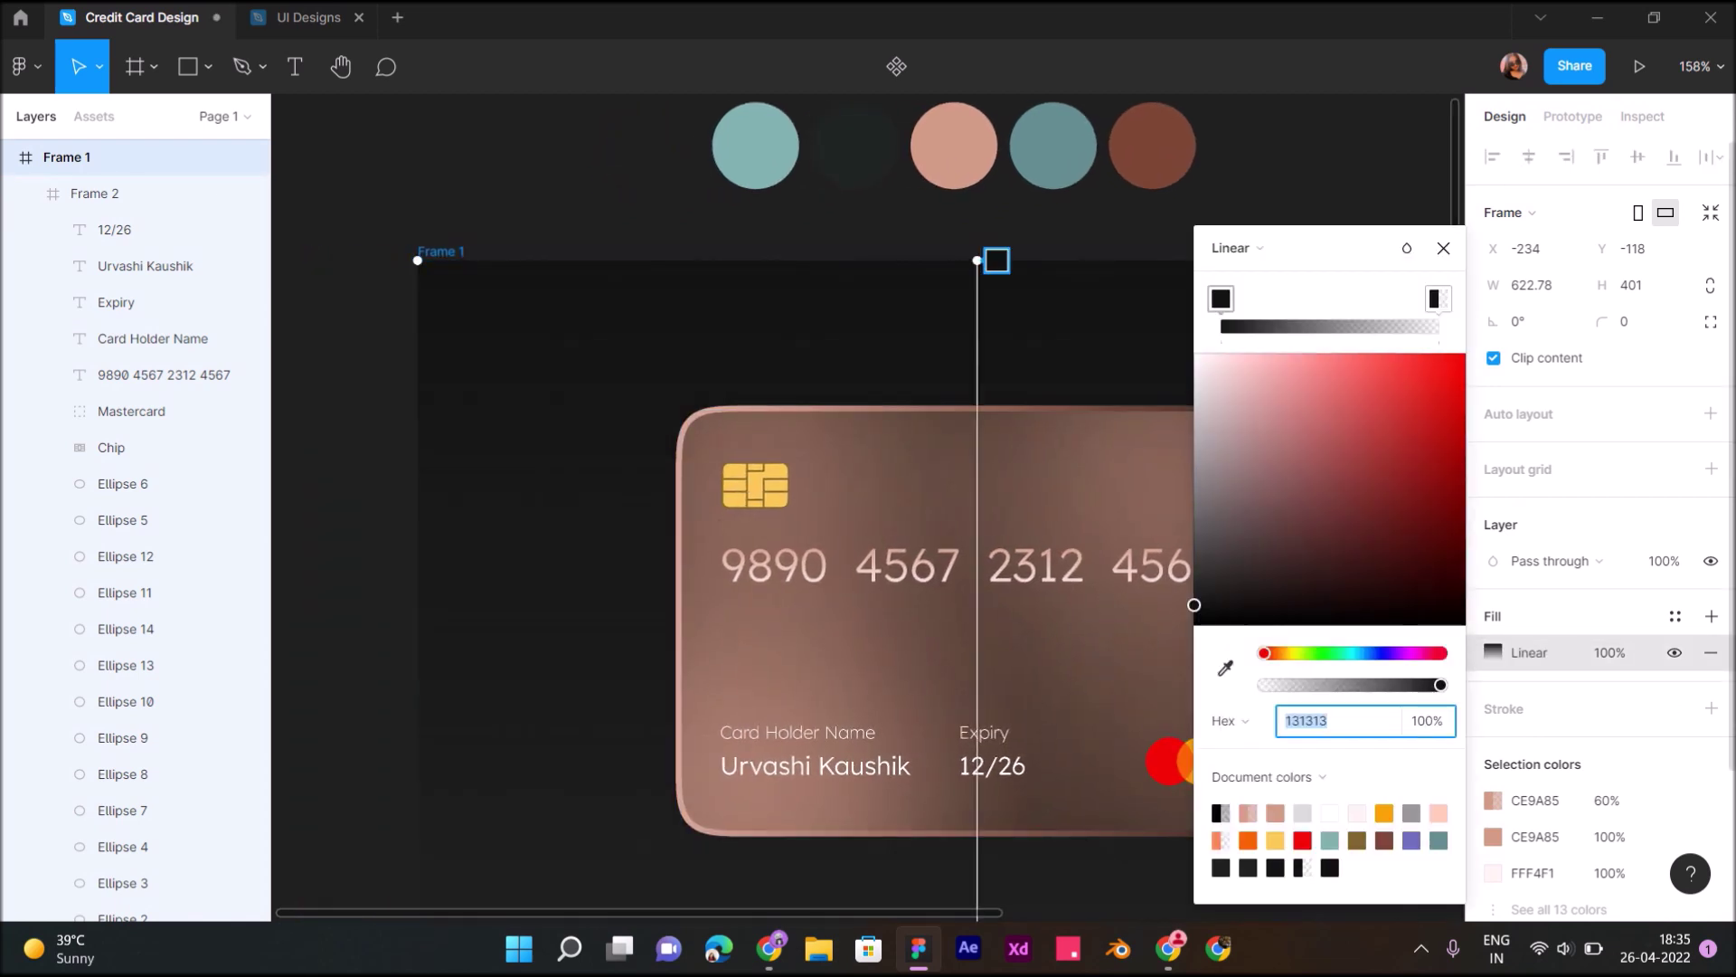
key("i")
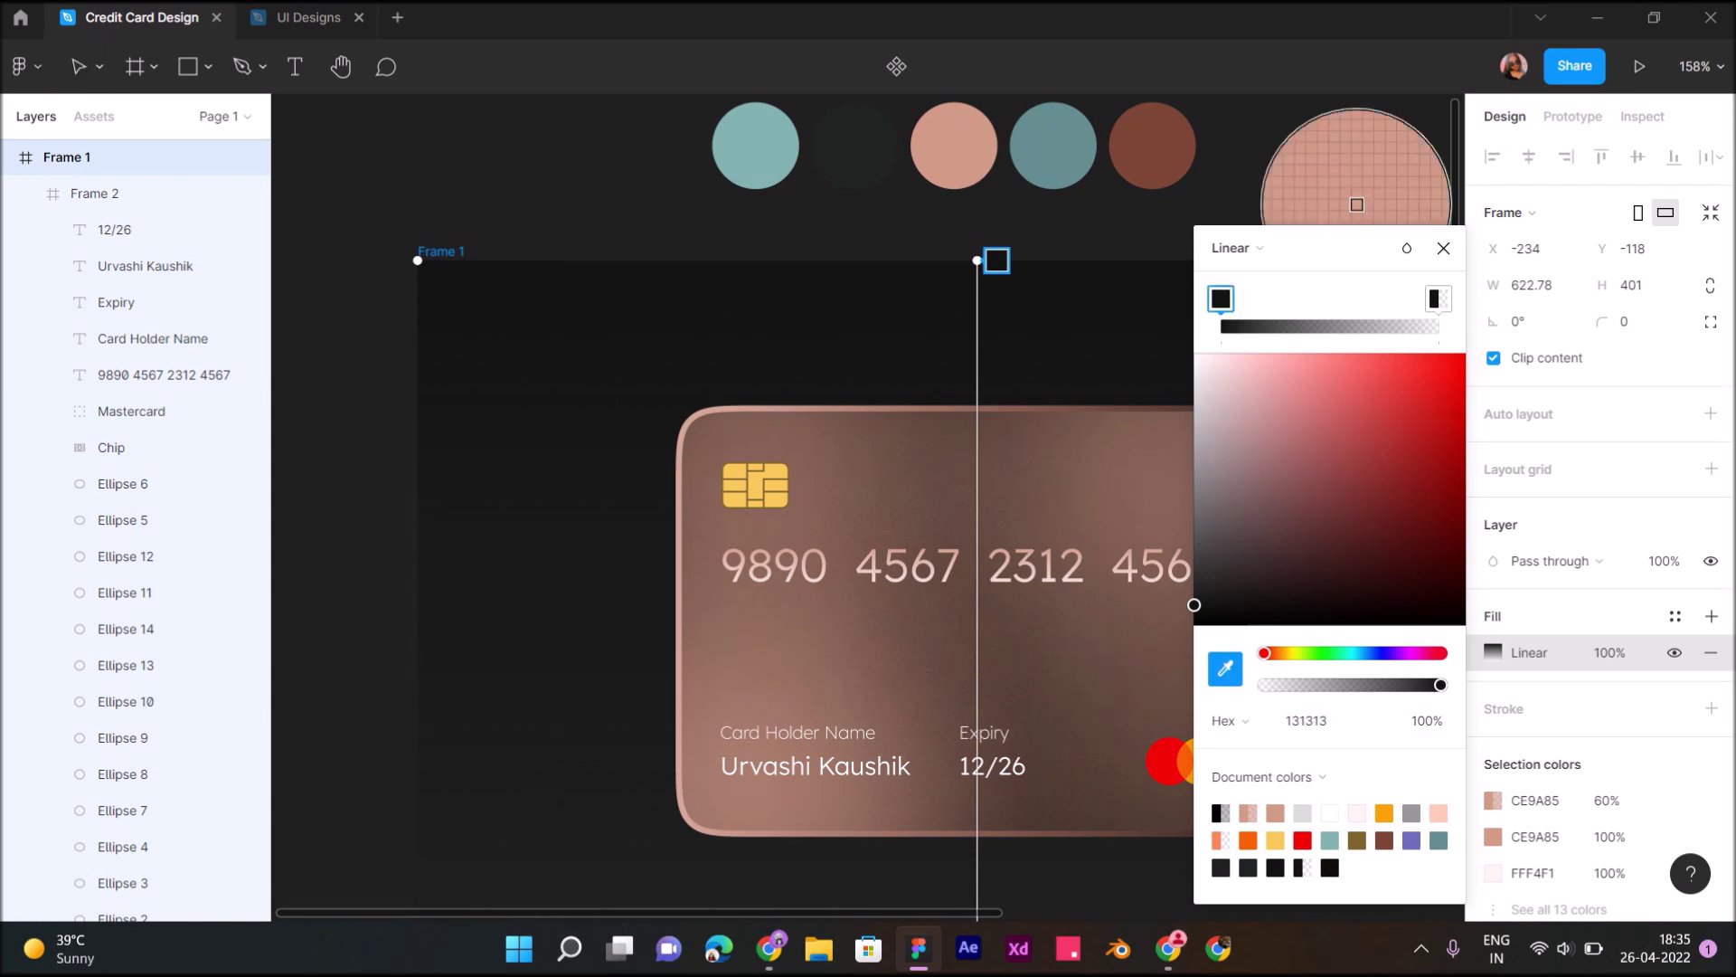
left_click(954, 145)
Re-angle the background gradient, pulling the rose stop down-left and the dark end toward the card
scroll(838, 302, "down", 5)
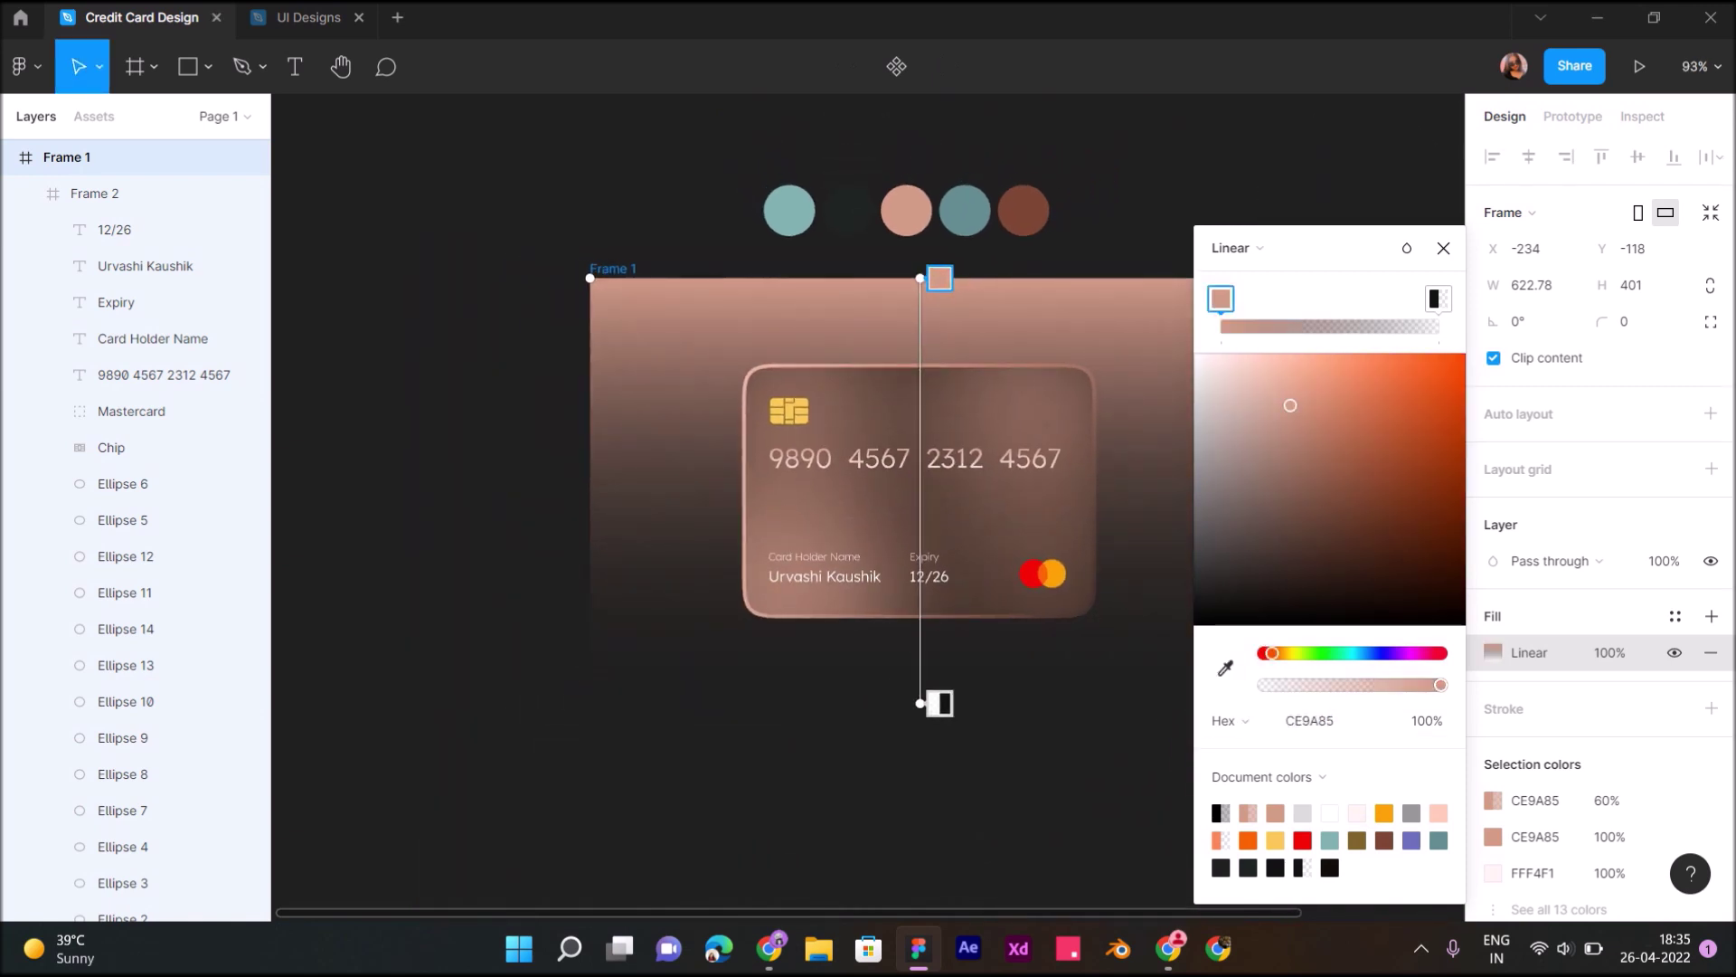
left_click_drag(920, 277, 418, 445)
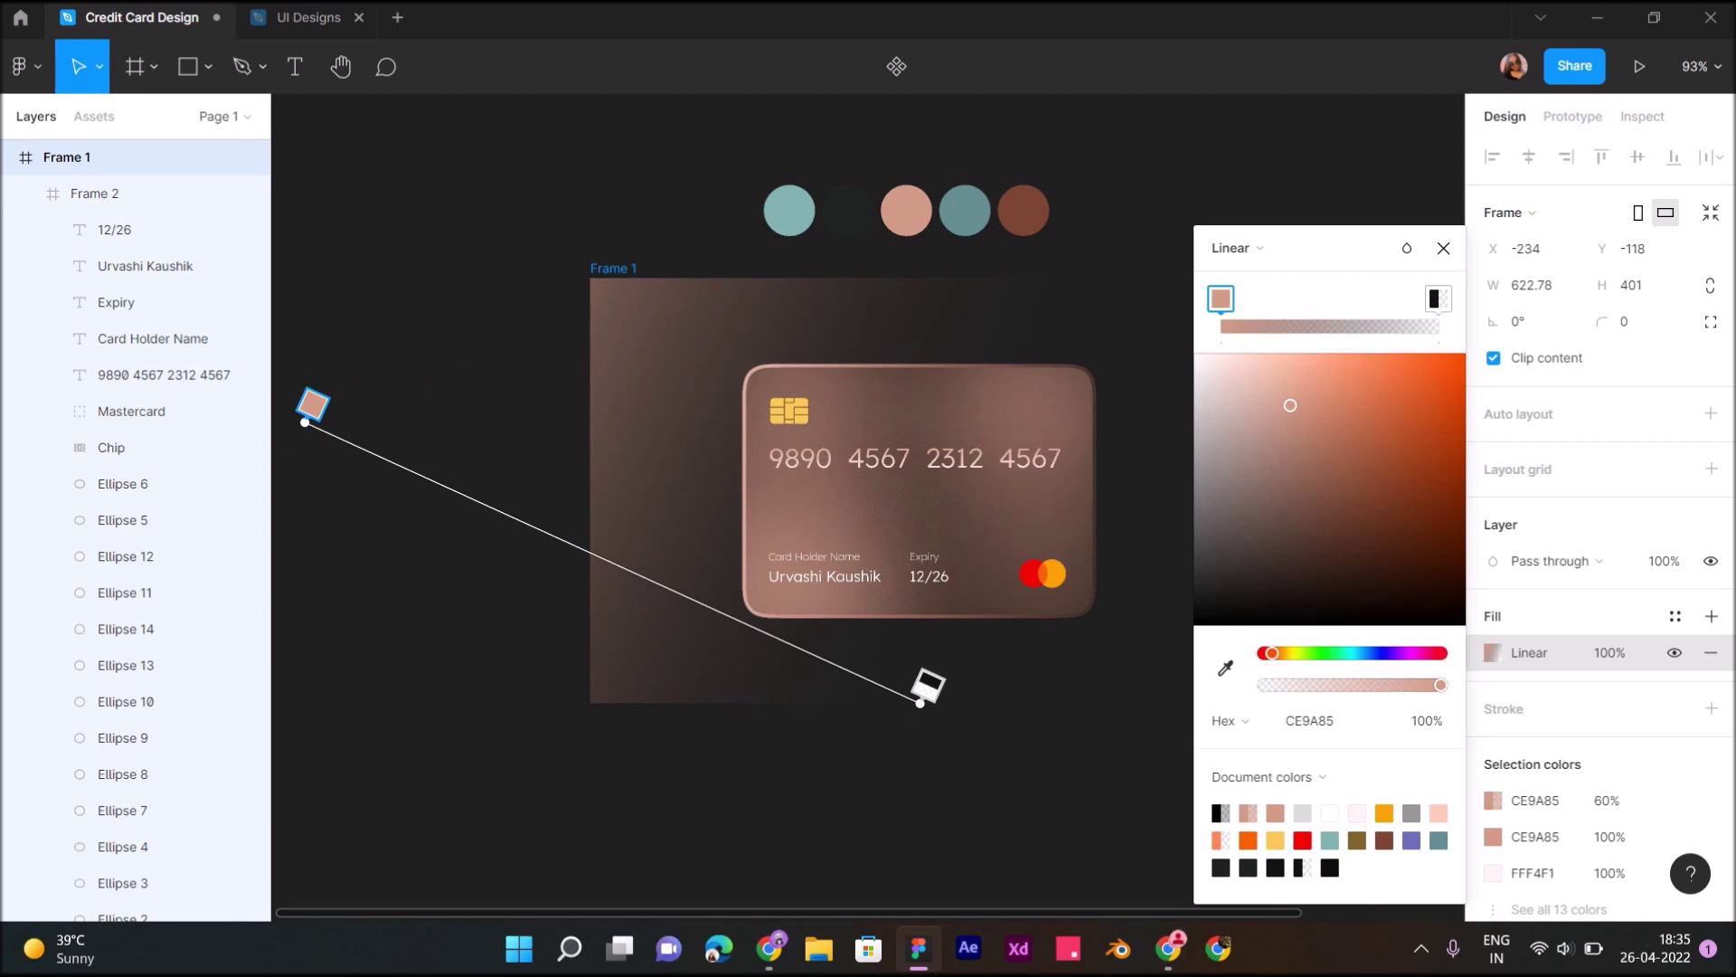
left_click_drag(418, 445, 298, 531)
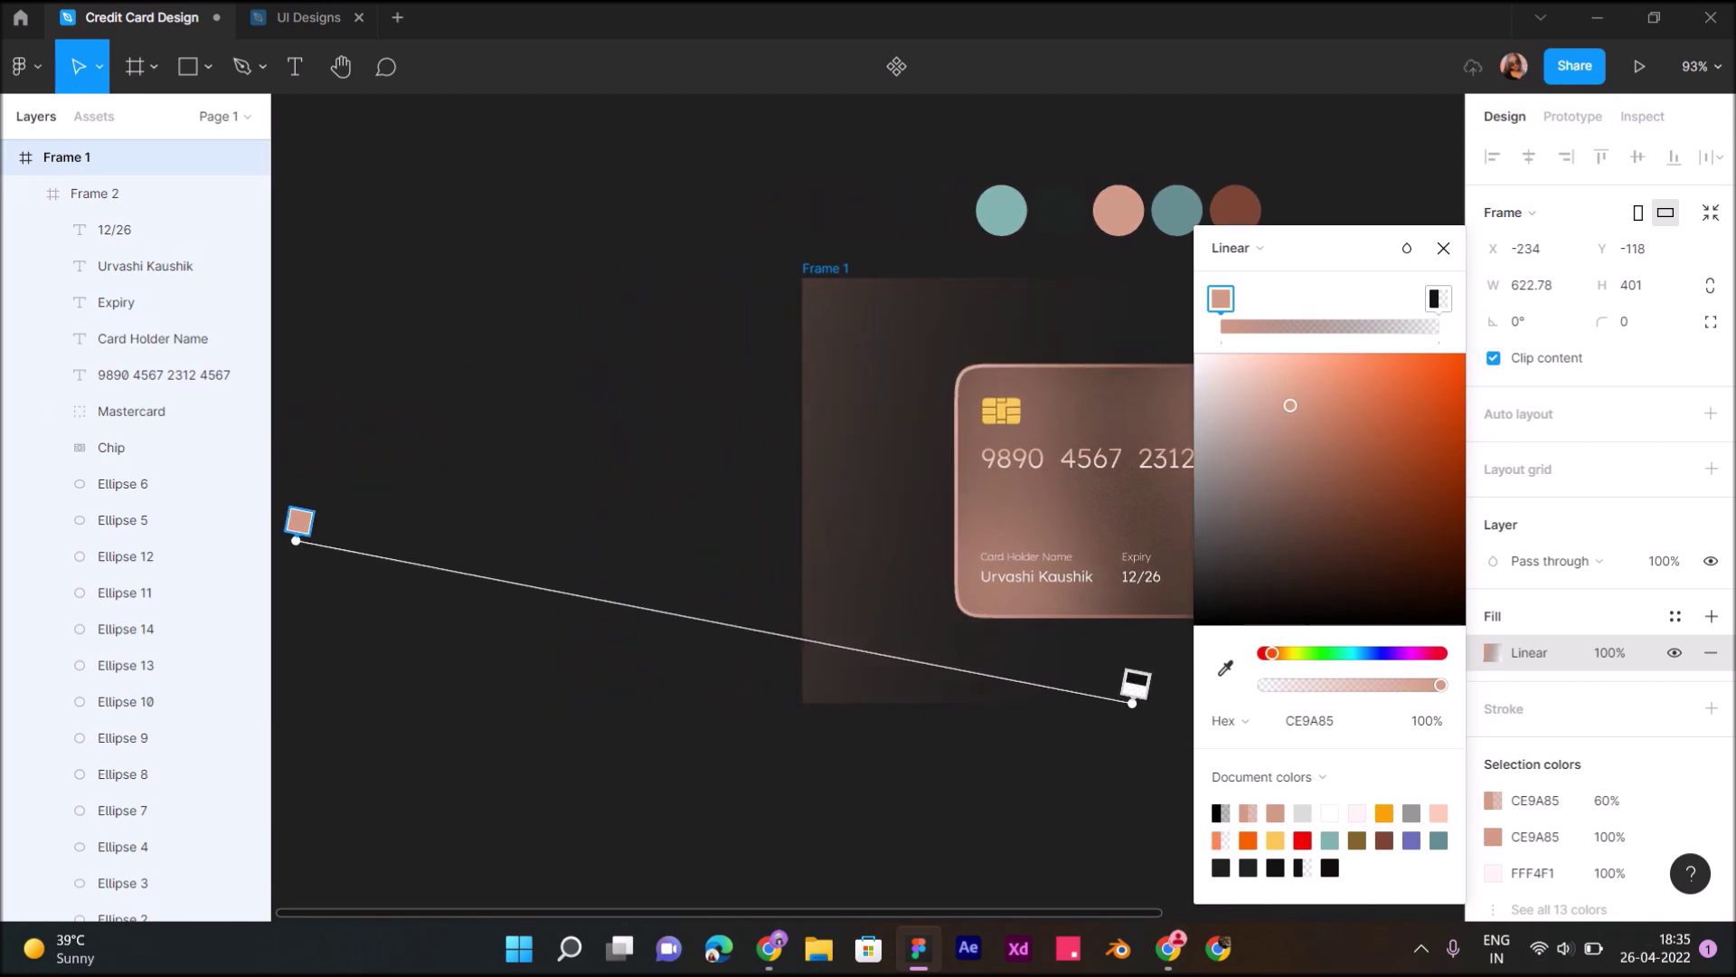
scroll(299, 531, "right", 3)
left_click_drag(886, 701, 1129, 499)
scroll(1031, 494, "right", 2)
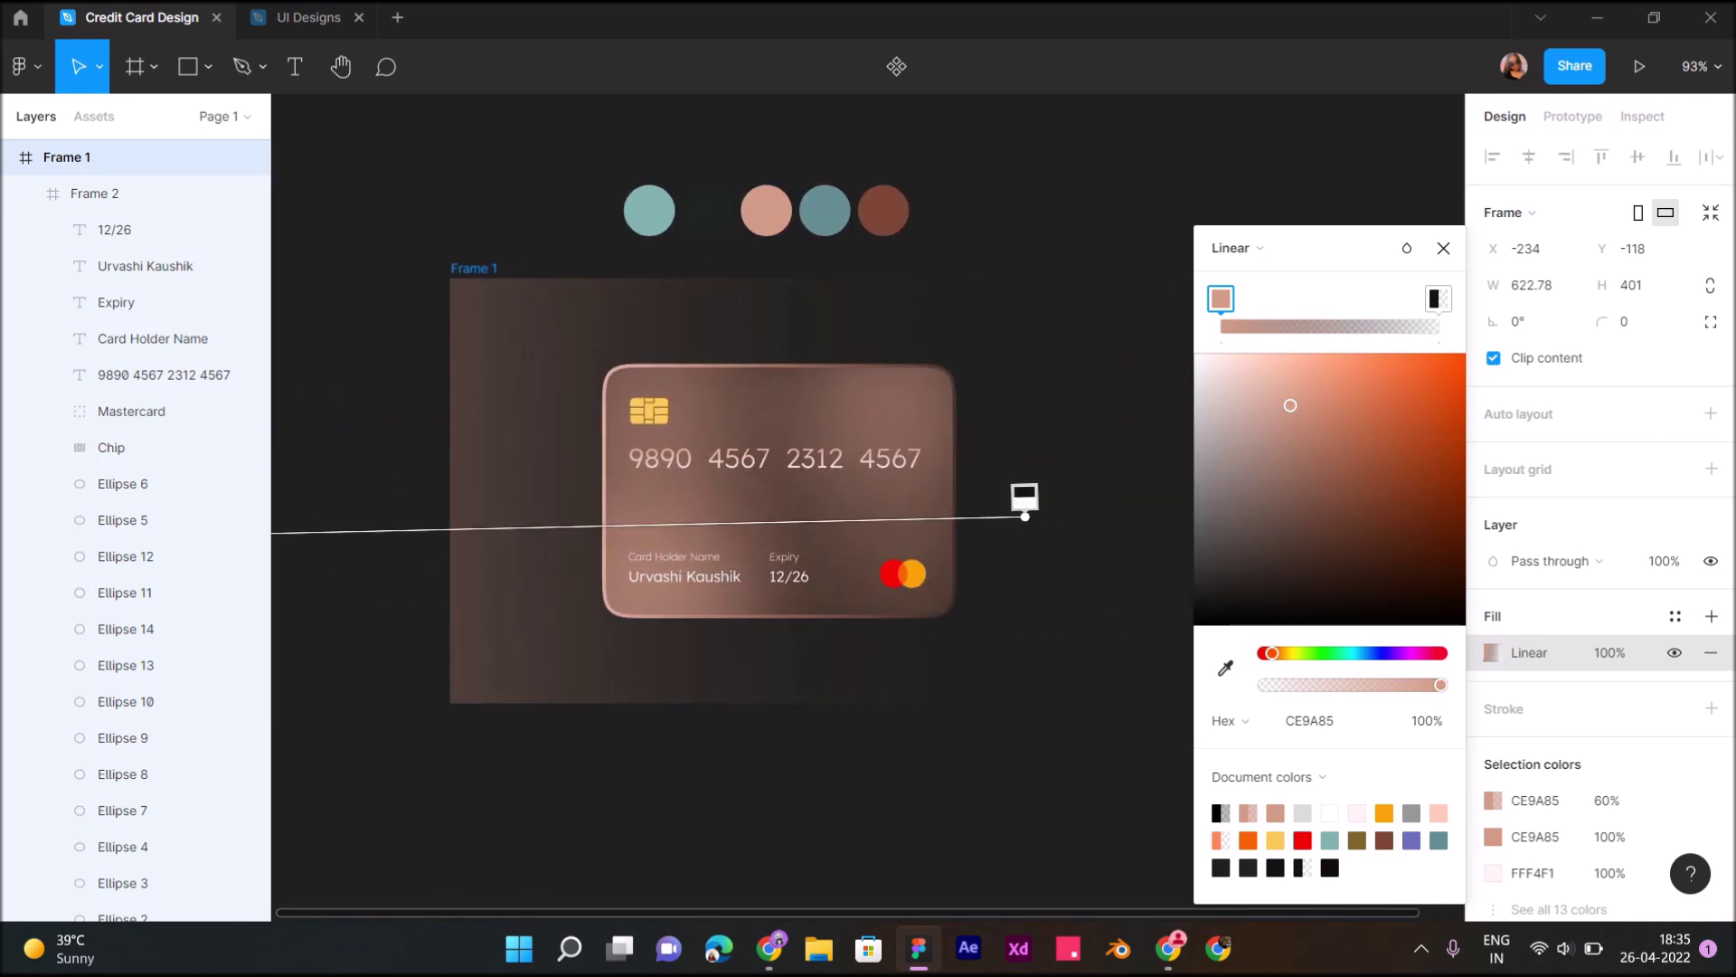
scroll(732, 491, "left", 6)
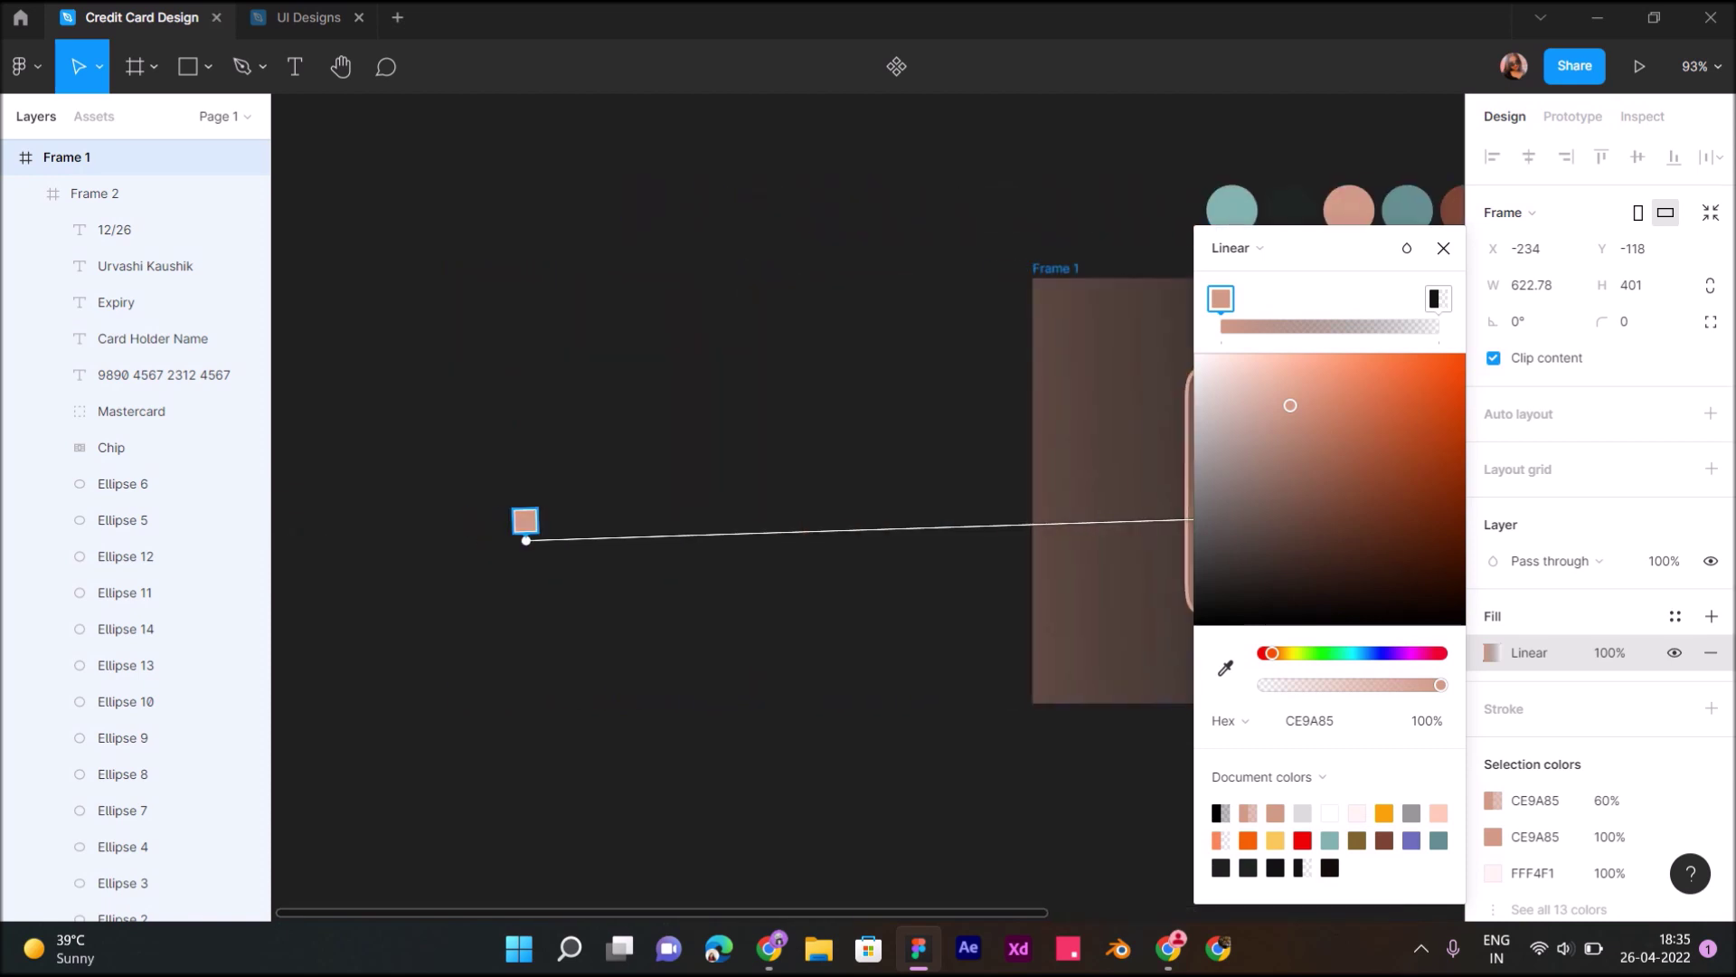
left_click_drag(525, 521, 279, 445)
scroll(732, 488, "right", 4)
scroll(1097, 480, "right", 6)
scroll(1097, 480, "left", 2)
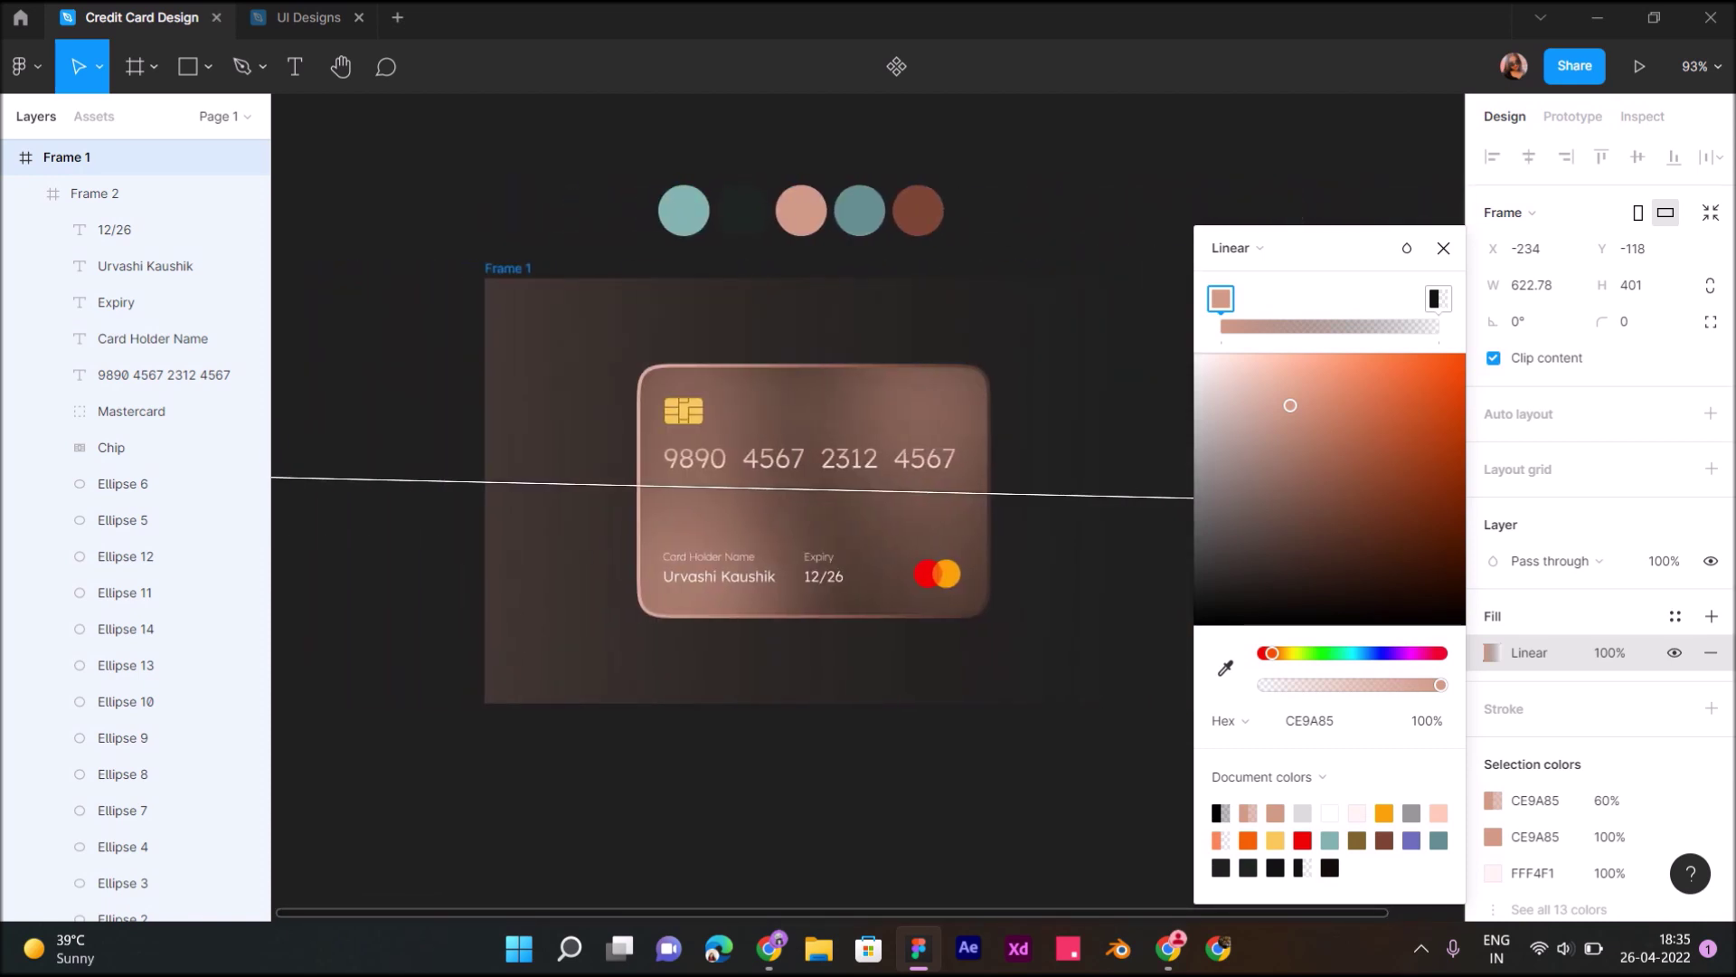
left_click(1437, 298)
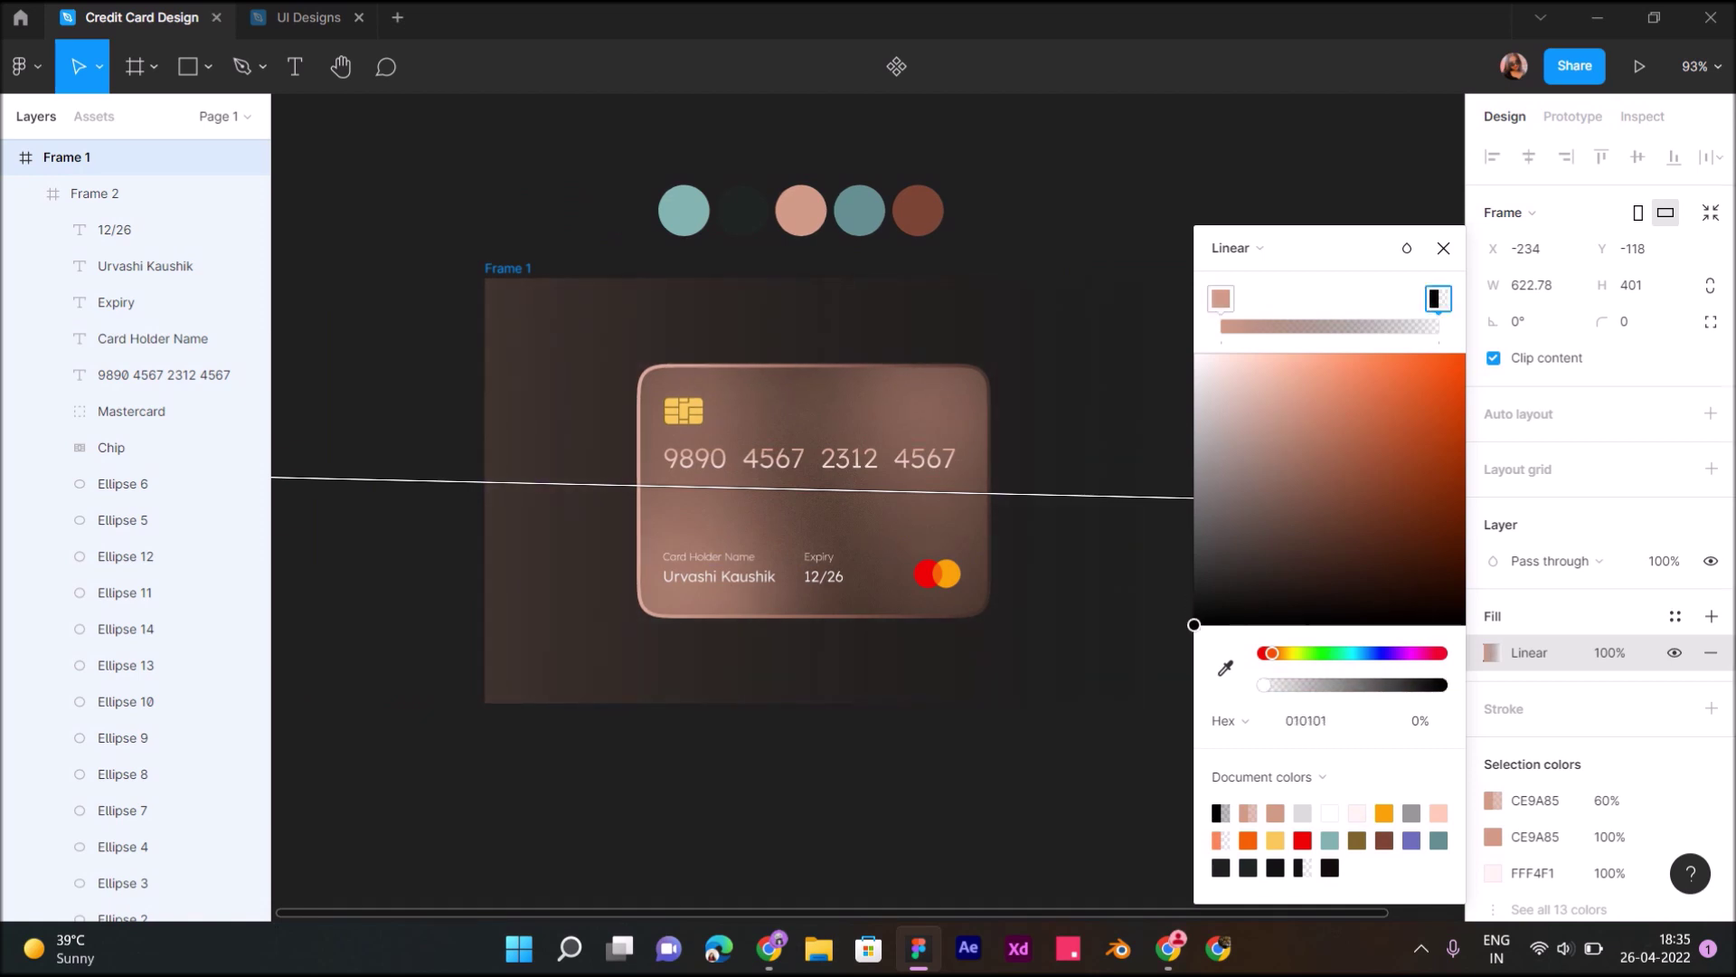
scroll(733, 488, "left", 3)
scroll(732, 488, "left", 2)
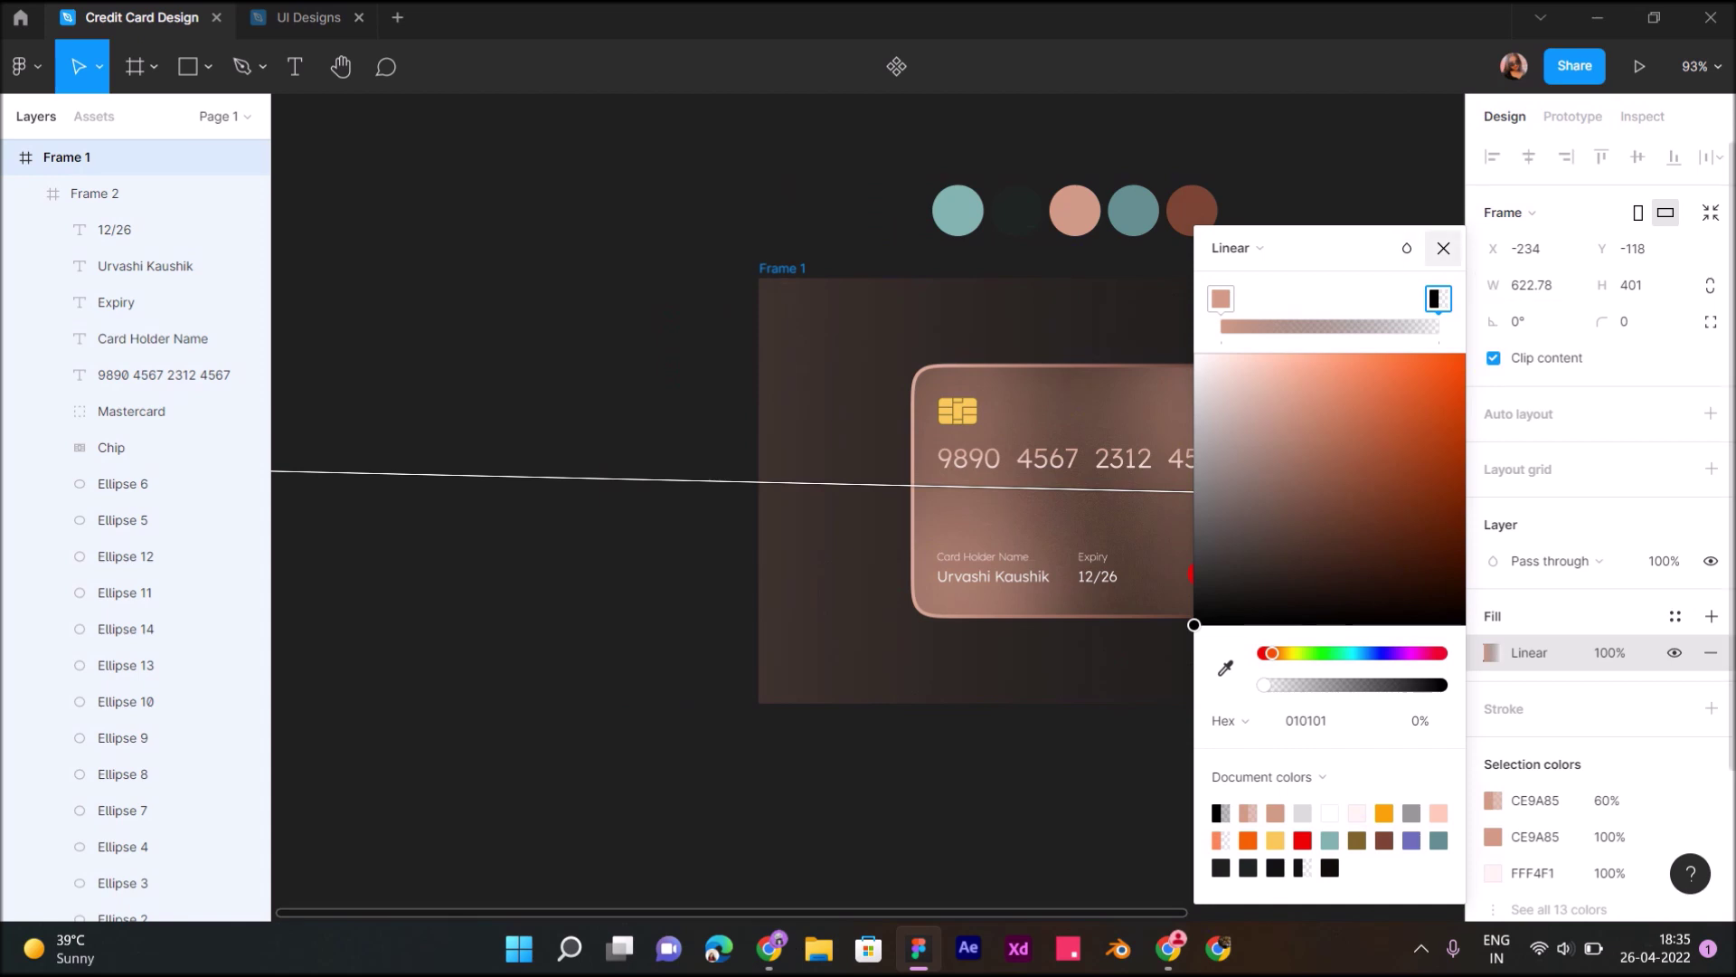
key("Escape")
Reduce the rose CE9A85 gradient stop's opacity to 40%
scroll(1256, 207, "up", 1)
scroll(1256, 207, "up", 2)
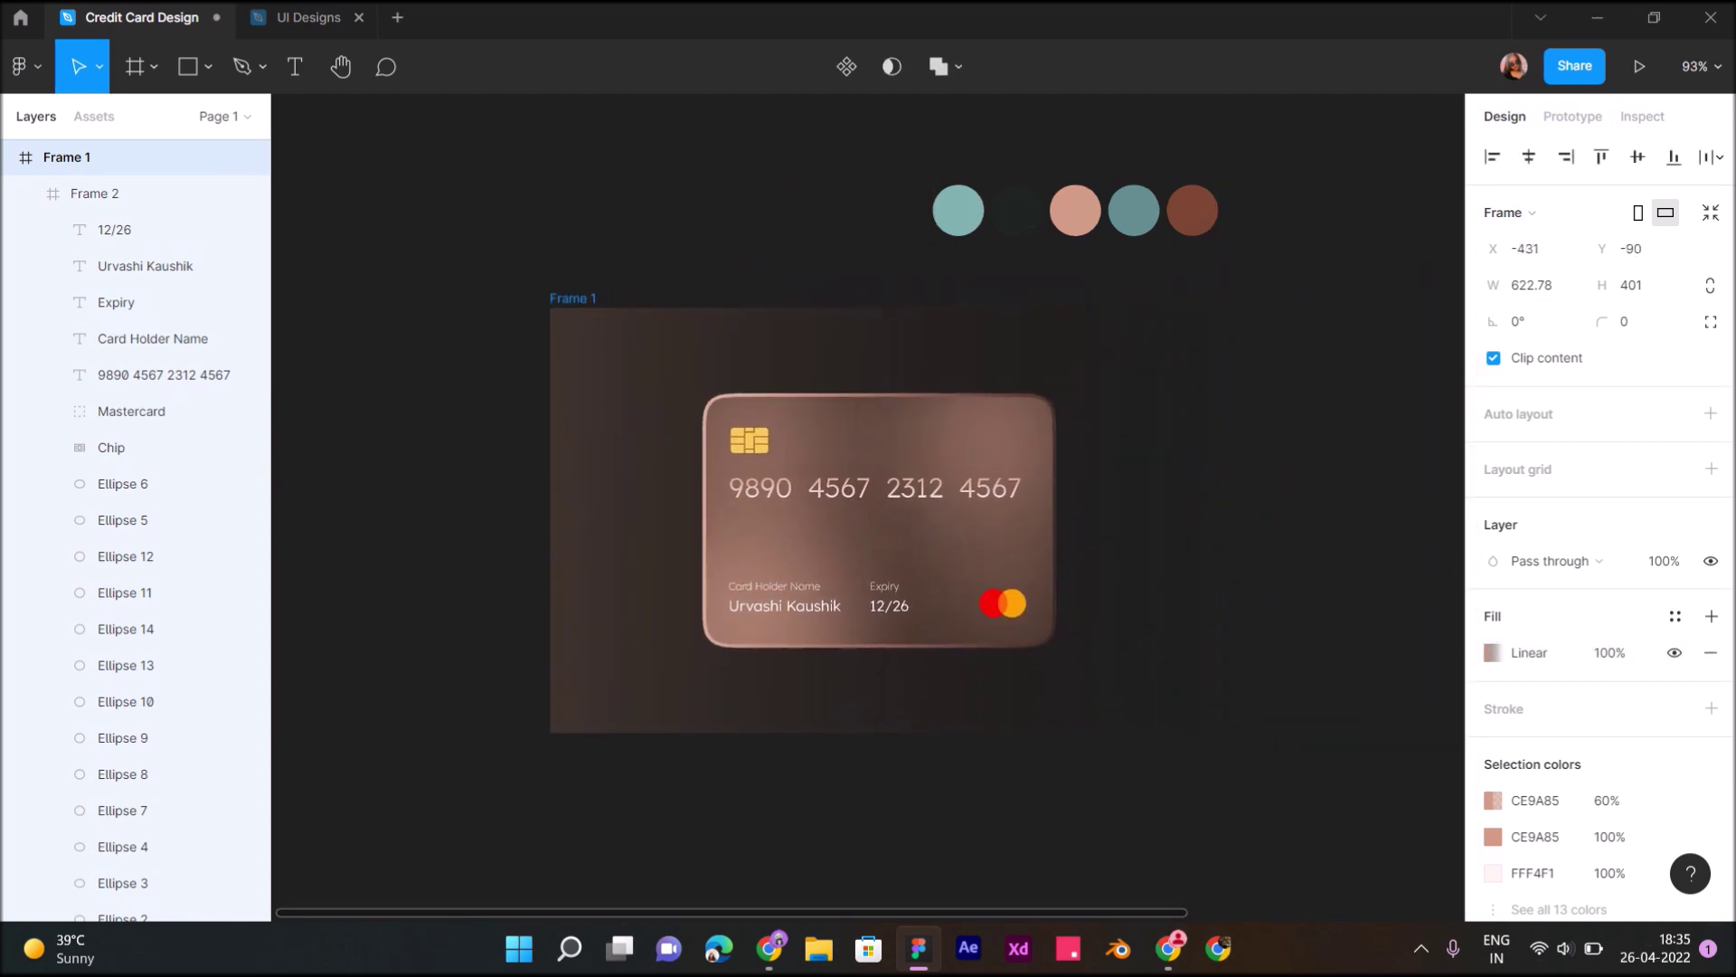
scroll(1256, 207, "up", 2)
scroll(1256, 207, "up", 2)
scroll(868, 488, "down", 3)
scroll(868, 488, "left", 2)
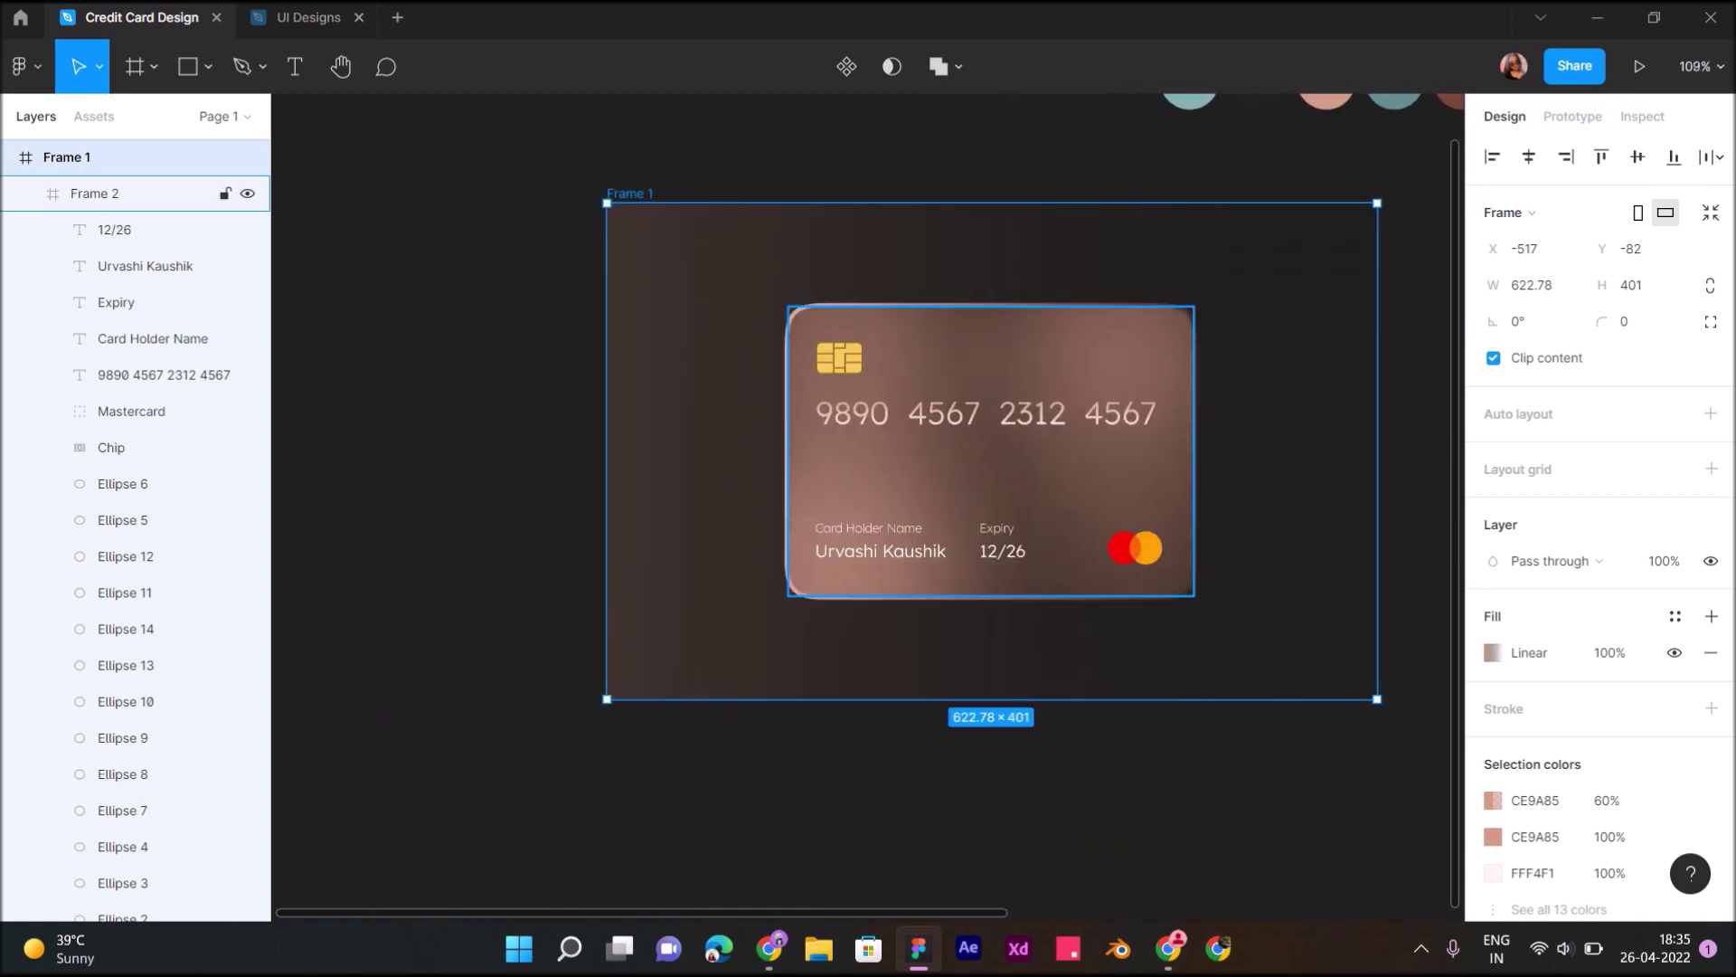
left_click(1492, 652)
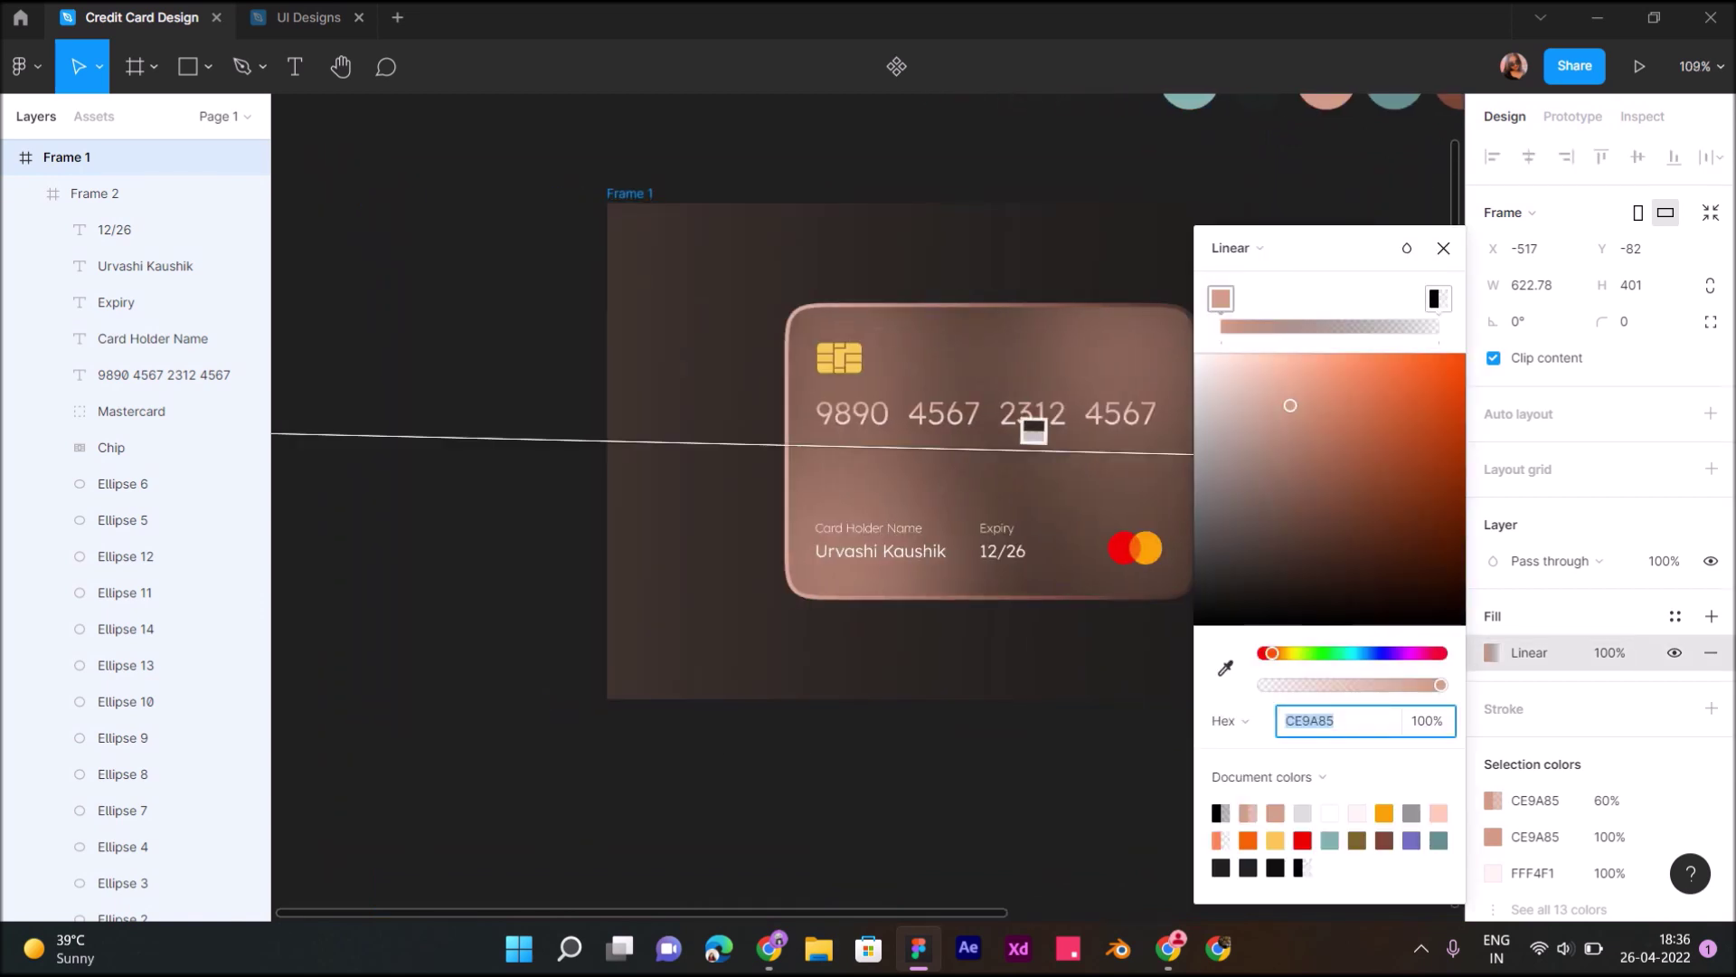
scroll(1034, 431, "down", 2)
scroll(1034, 431, "down", 2)
scroll(773, 430, "down", 1)
key("Escape")
type("60")
key("Return")
scroll(732, 440, "right", 4)
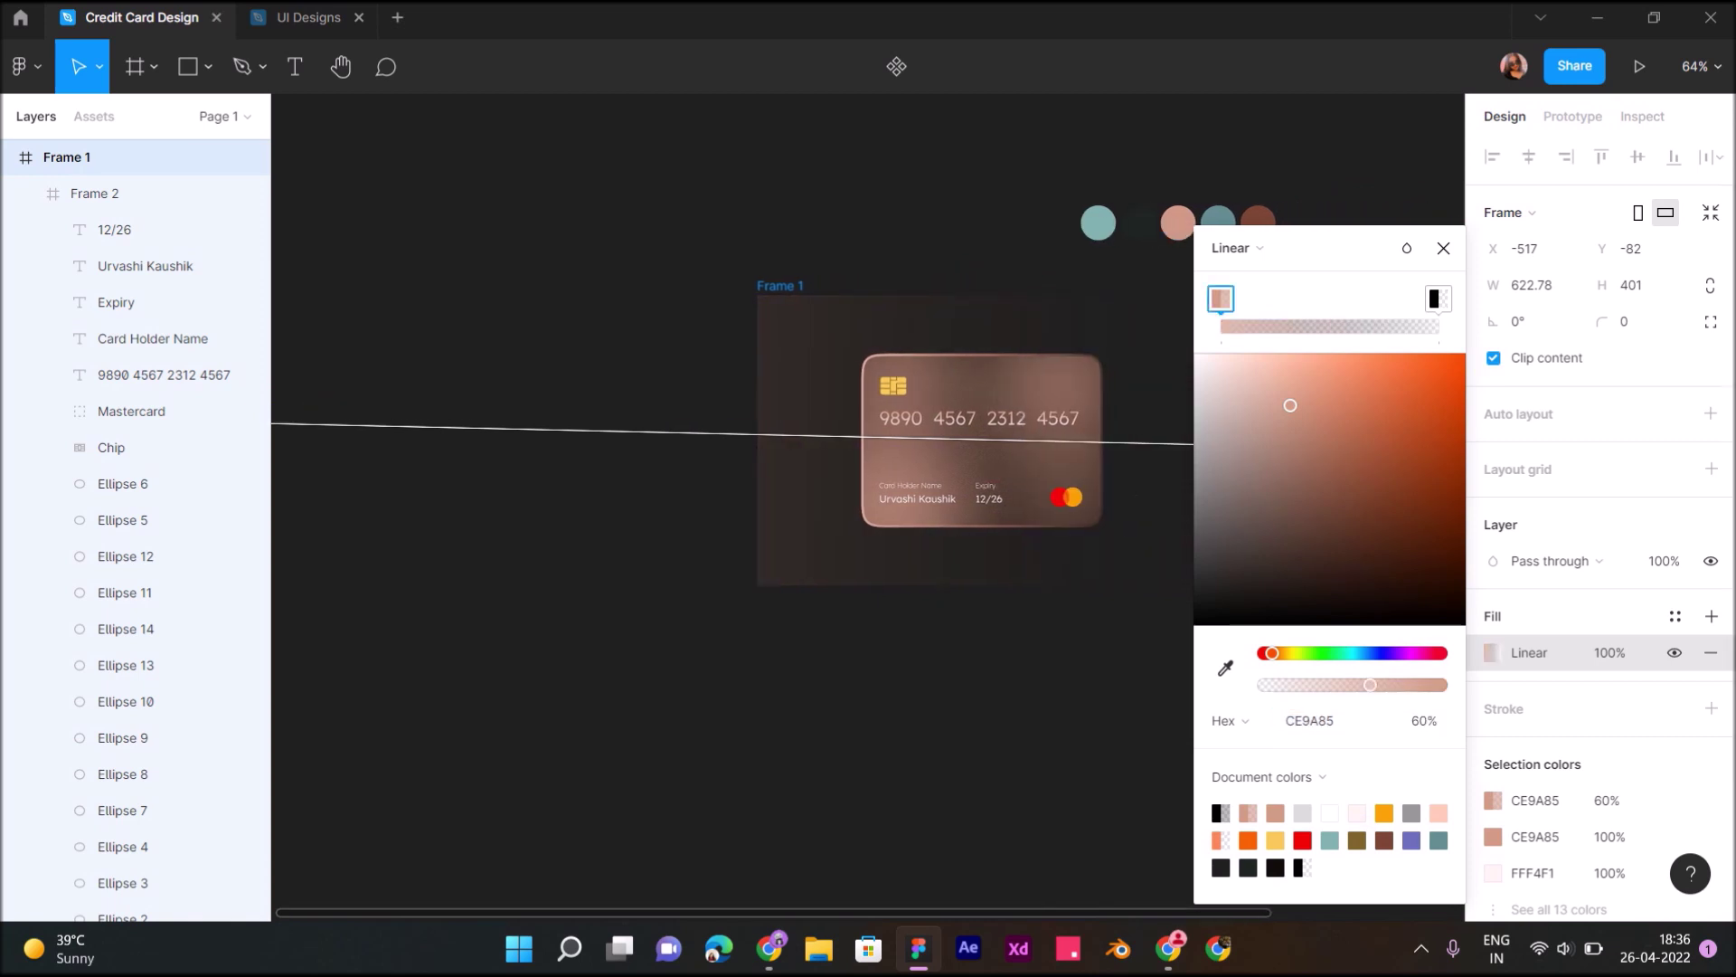
scroll(733, 440, "right", 1)
type("40")
key("Return")
Shift the background gradient's start closer to the card and deselect the frame
scroll(1321, 455, "up", 1)
scroll(1321, 455, "up", 2)
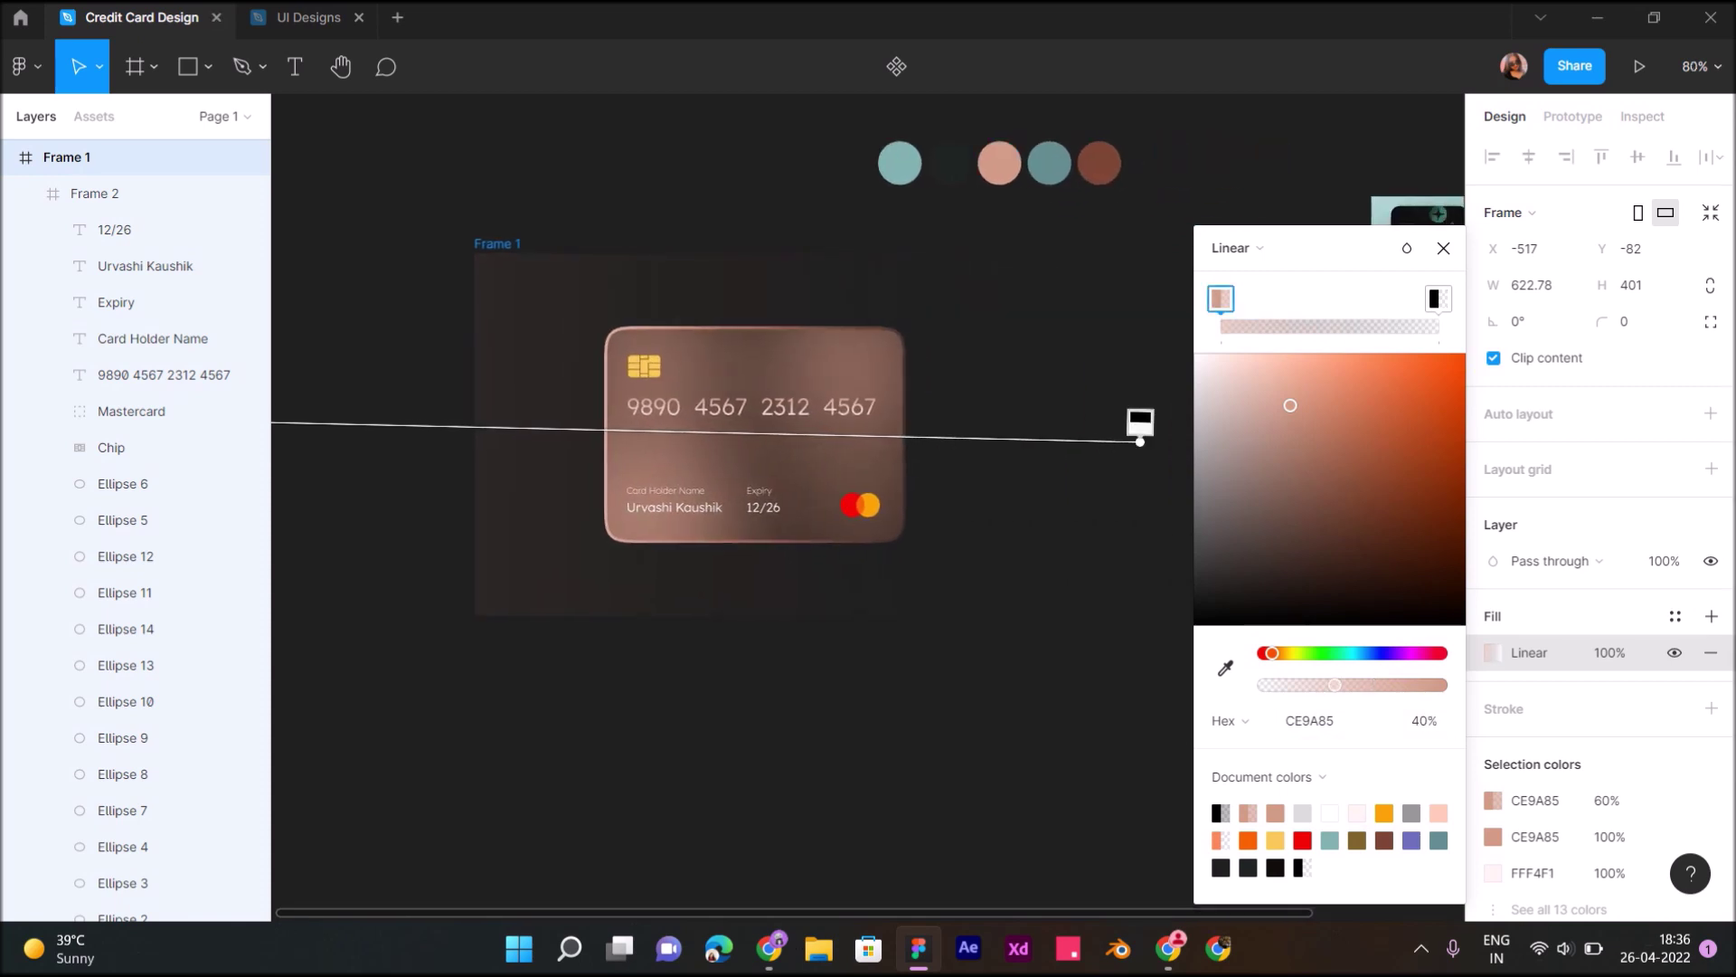
scroll(1321, 455, "up", 2)
scroll(1322, 454, "up", 1)
scroll(732, 506, "left", 10)
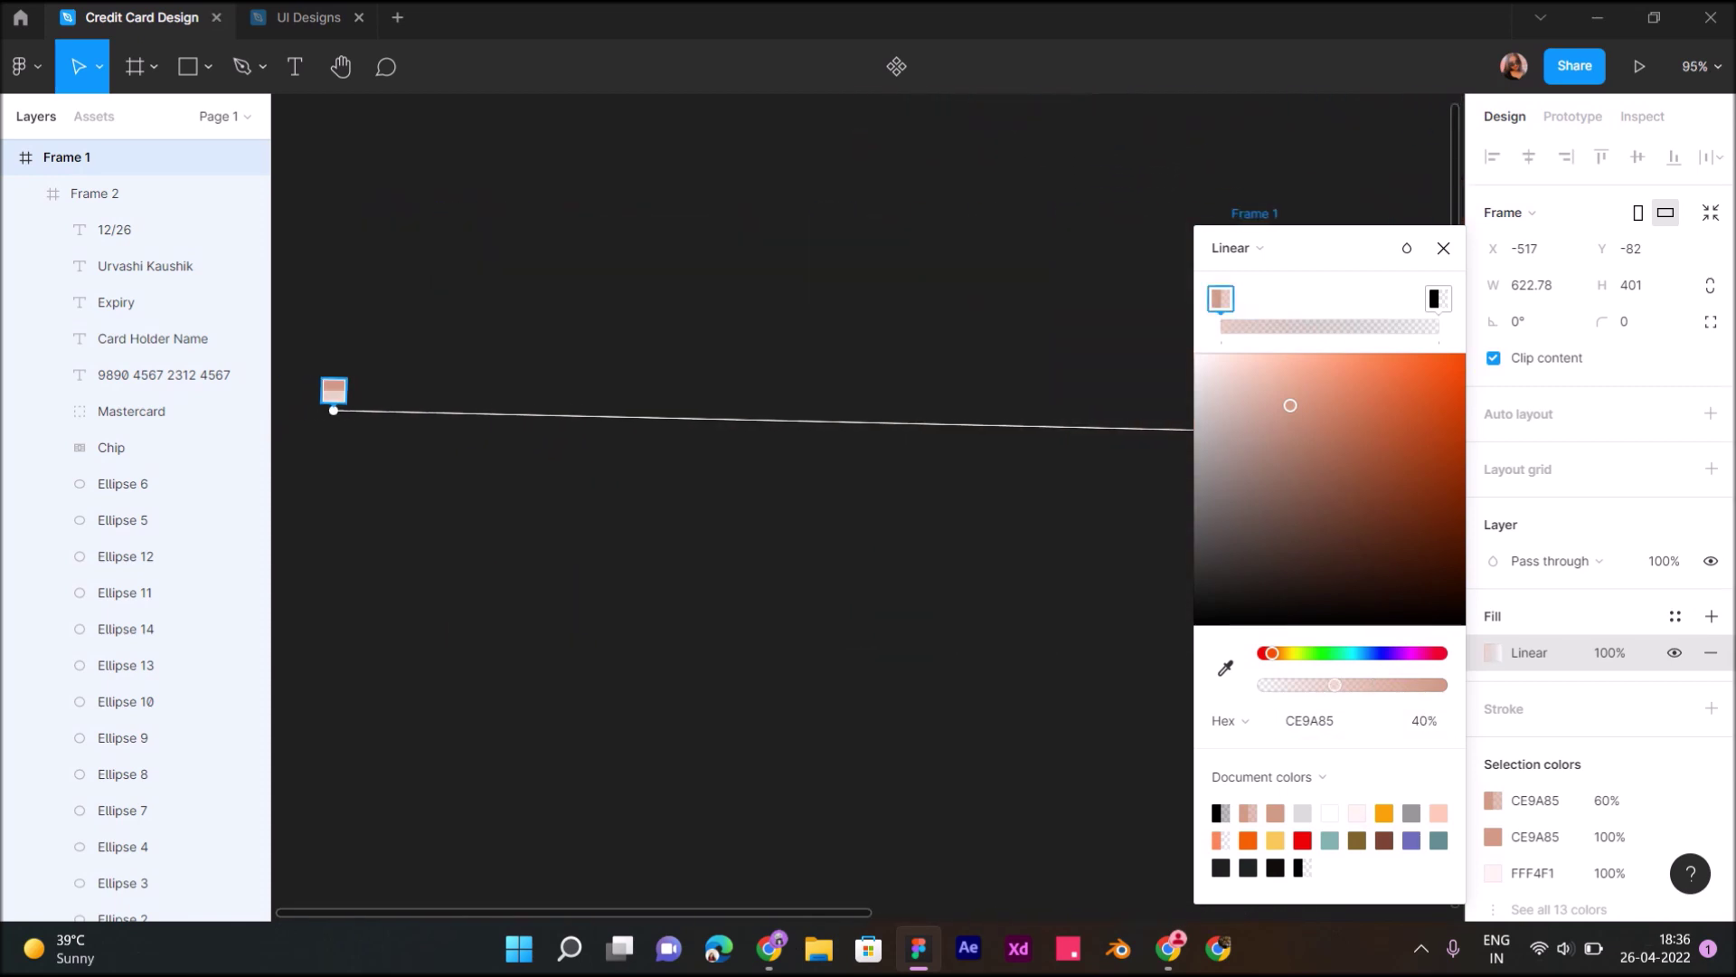
left_click_drag(338, 409, 612, 411)
scroll(641, 421, "right", 9)
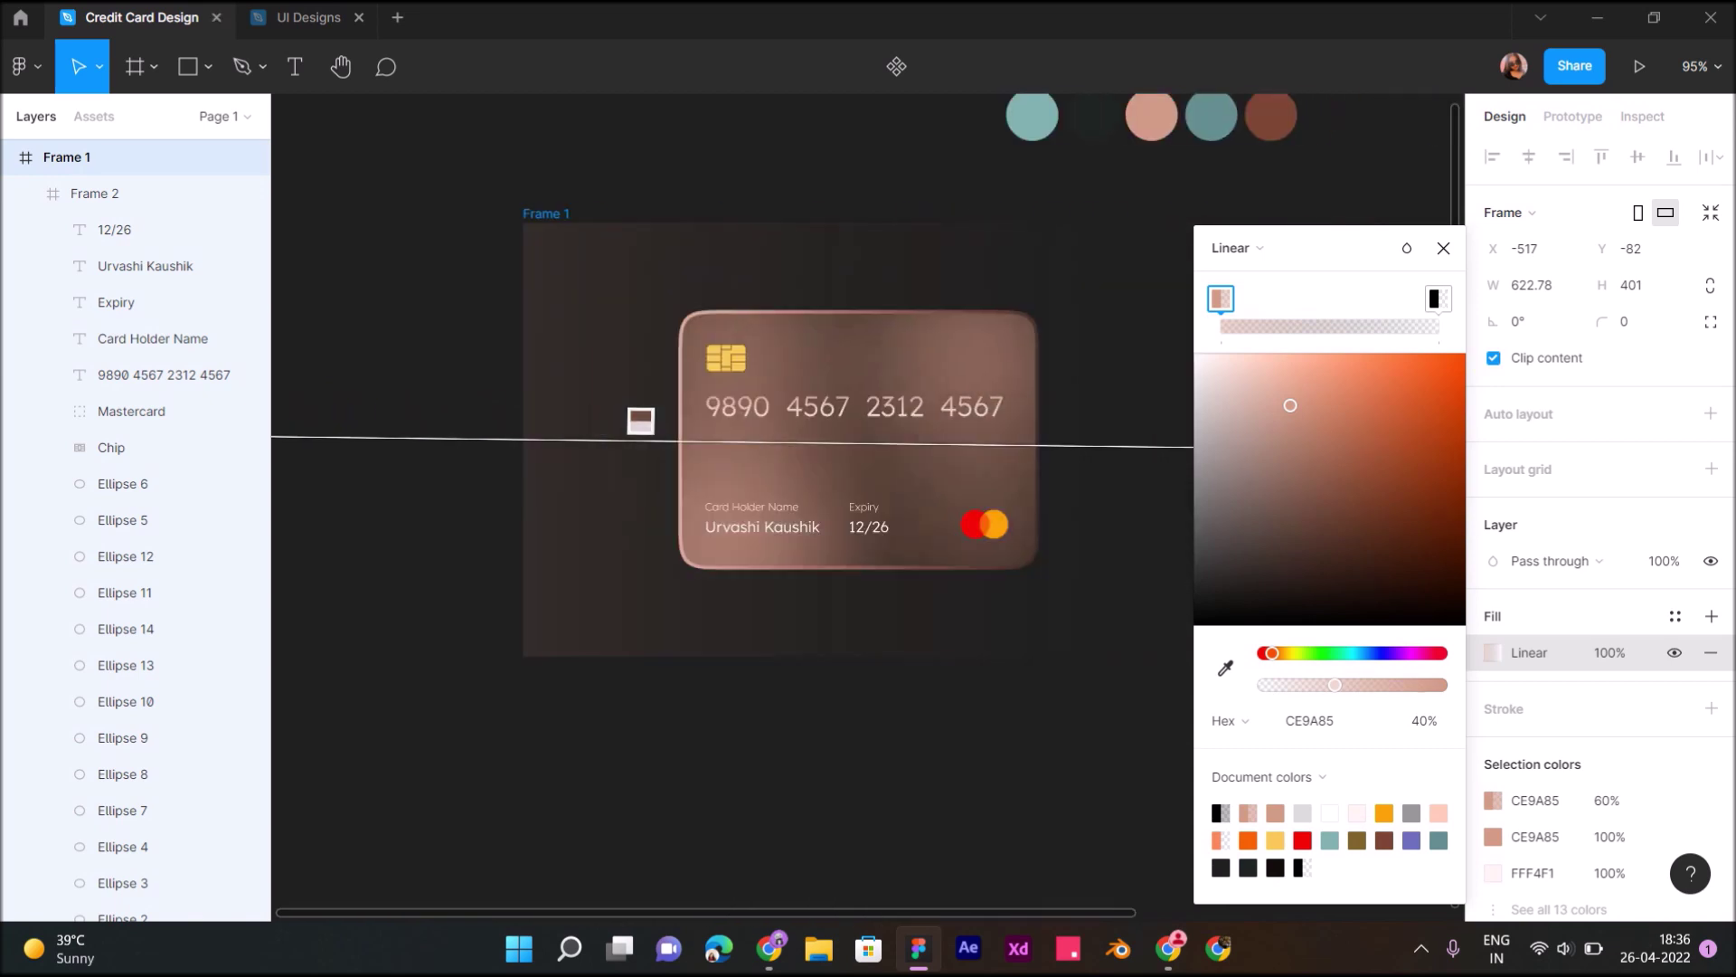
key("Escape")
scroll(868, 506, "left", 1)
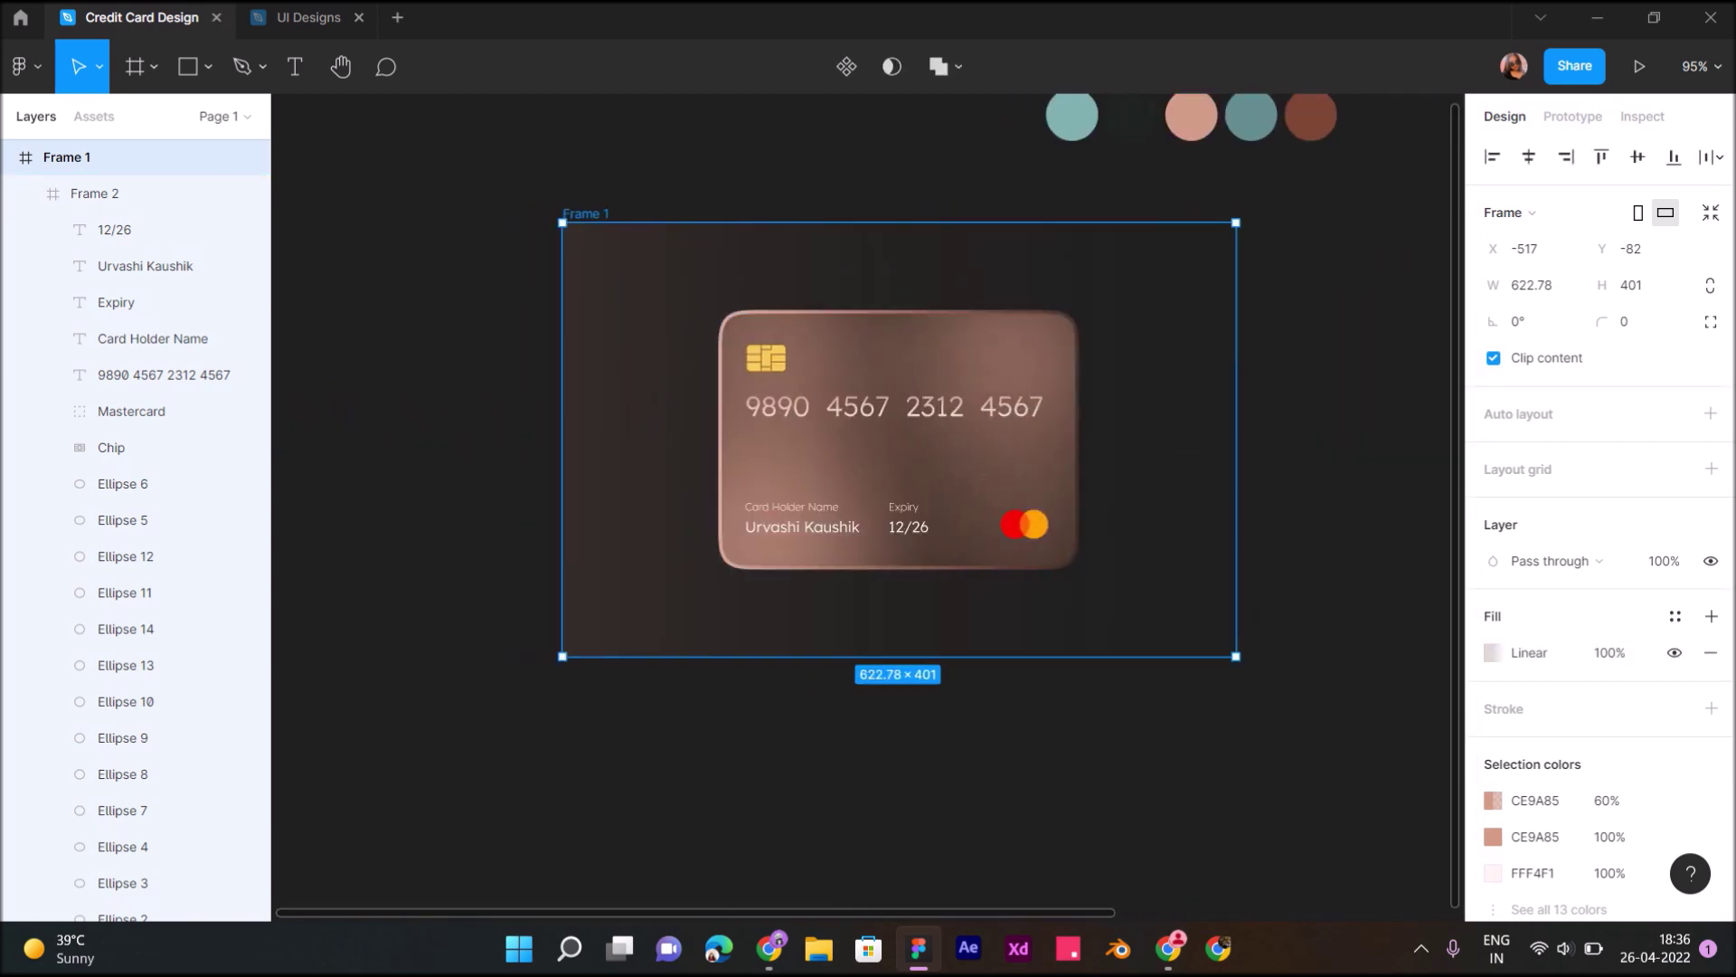
key("Escape")
Give card Frame 2 a drop shadow offset X -69, Y 70, then bring up Frame 1's gradient fill
left_click(898, 440)
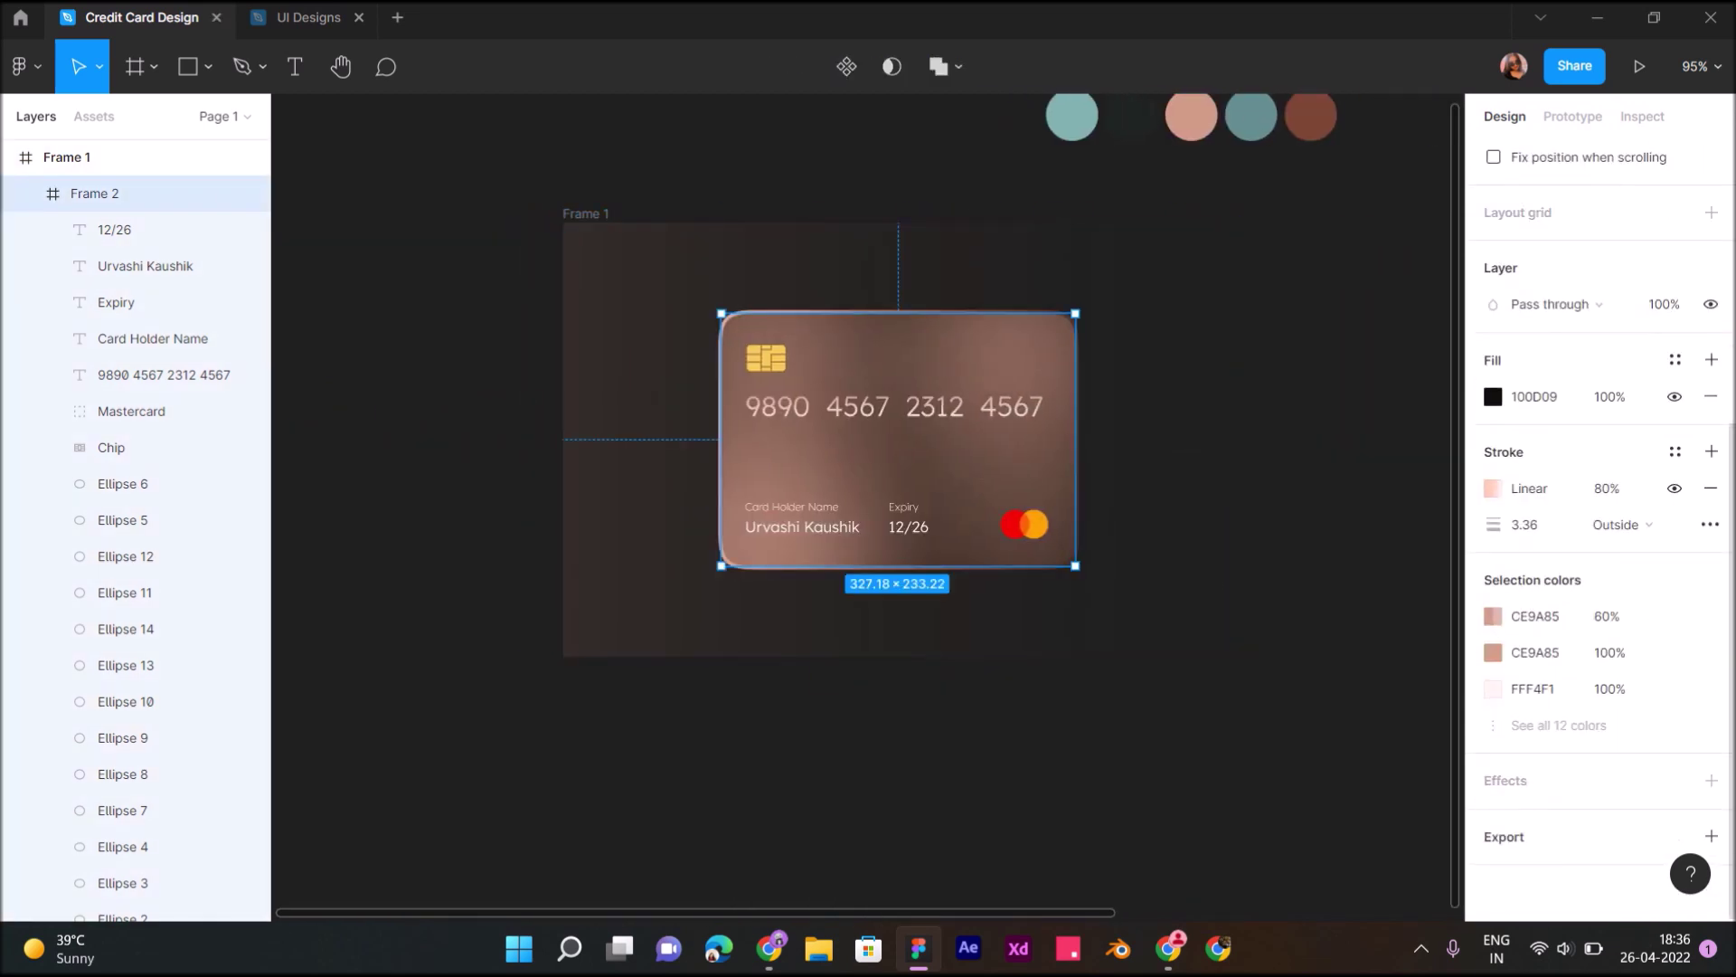
left_click(1711, 780)
left_click(1493, 816)
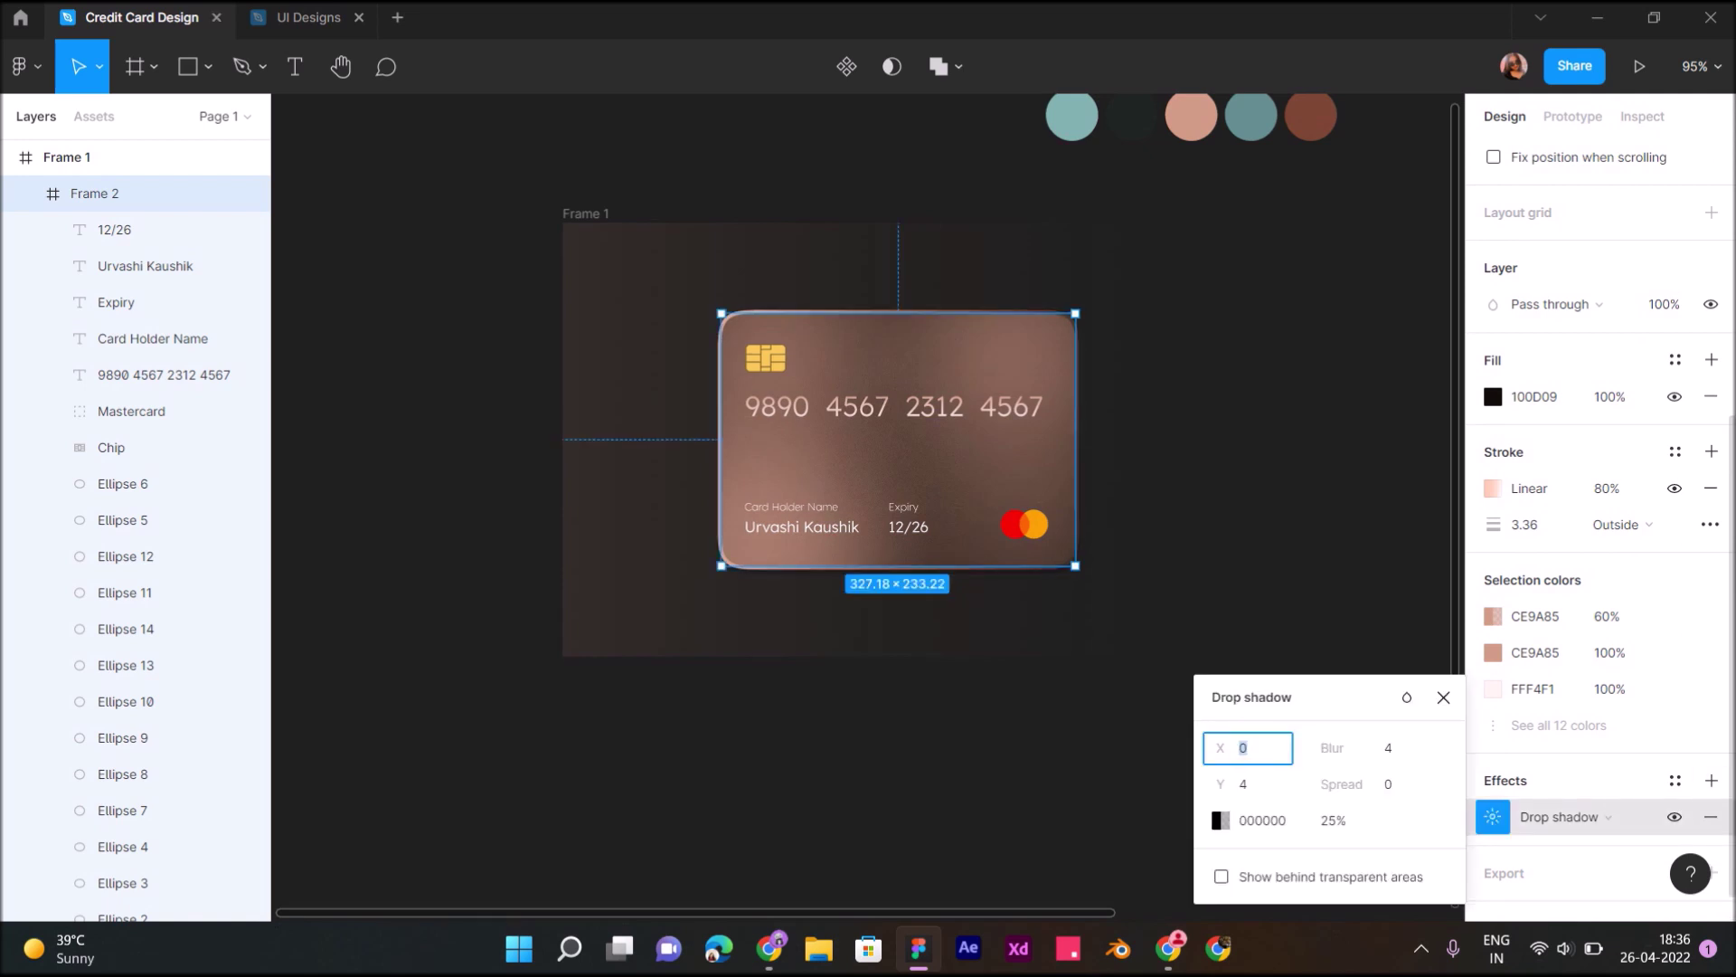
left_click_drag(1219, 747, 1046, 741)
left_click_drag(1220, 783, 1383, 787)
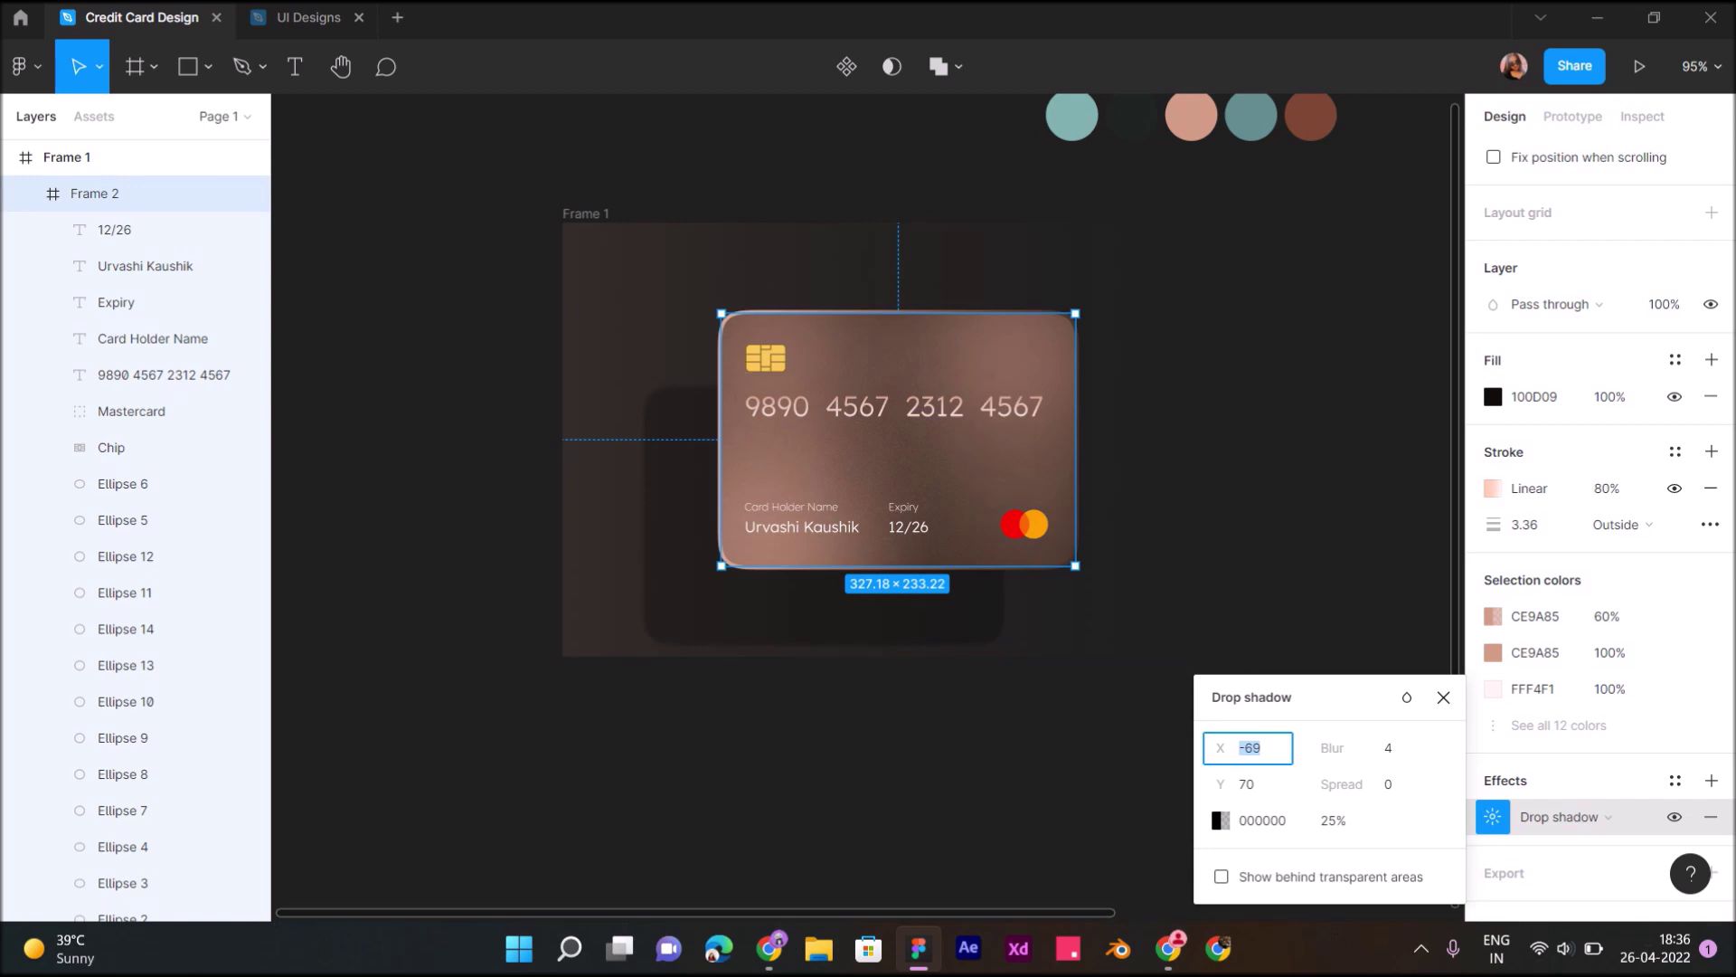
left_click(67, 157)
left_click(1493, 652)
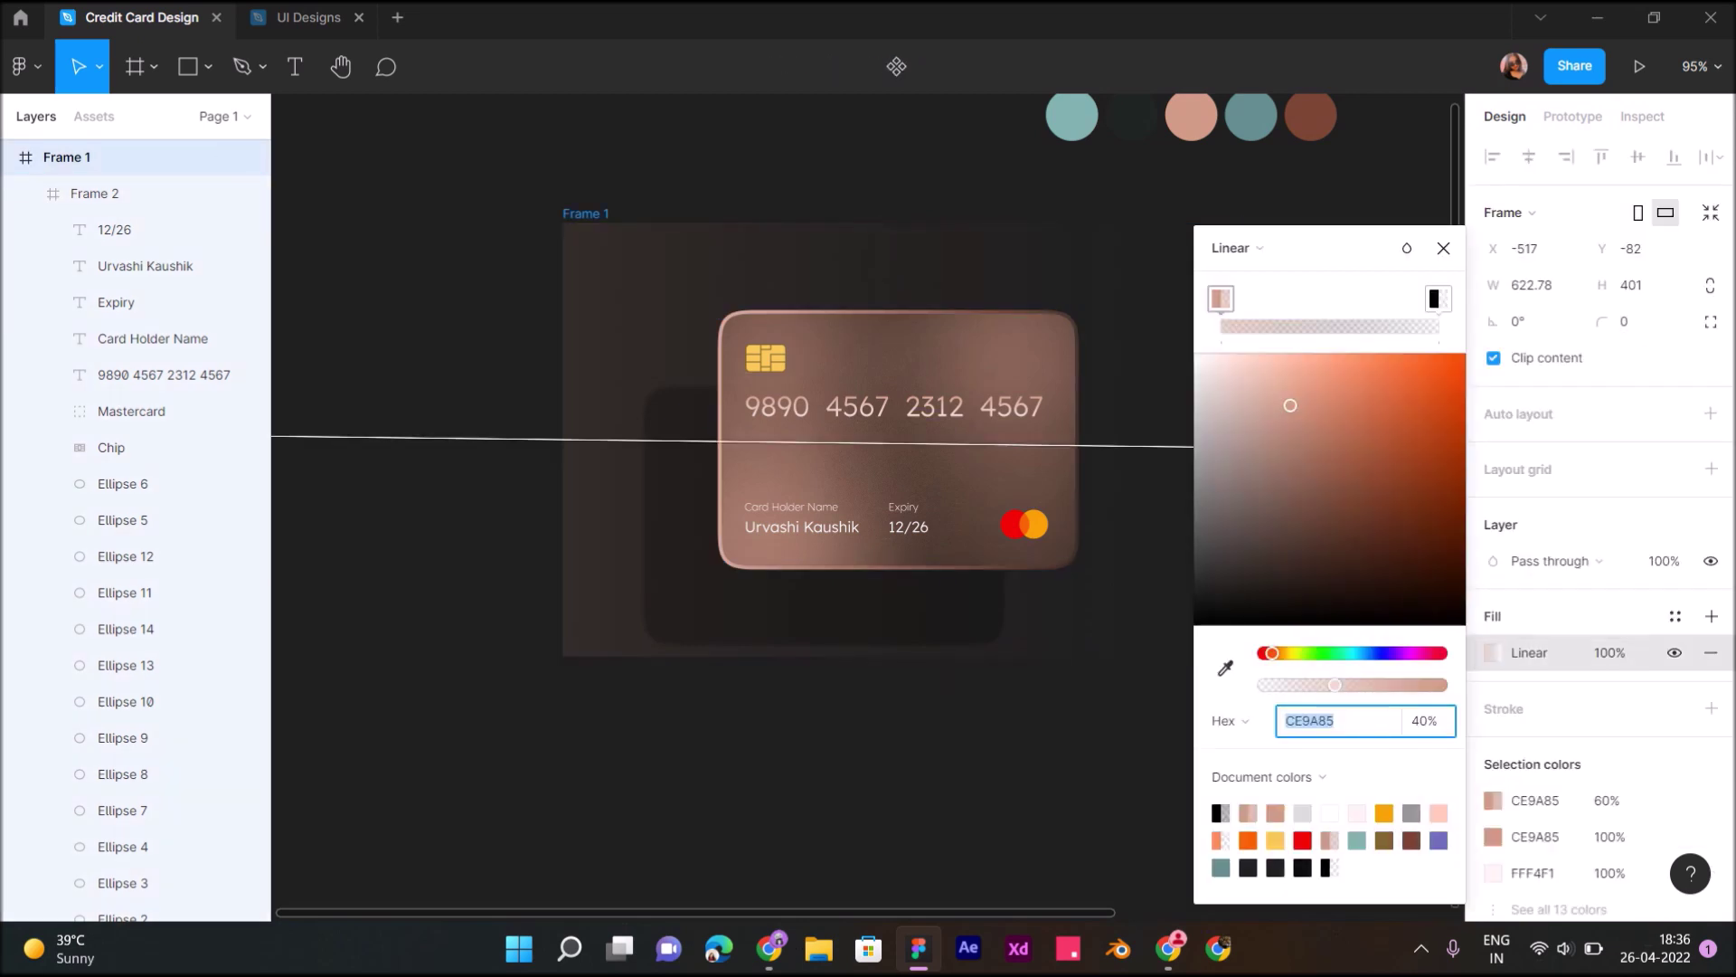
Drag Frame 1's gradient handles so the rose stop swings right and the gradient runs near horizontal
scroll(812, 726, "down", 3)
left_click_drag(318, 535, 689, 164)
left_click_drag(1132, 564, 477, 584)
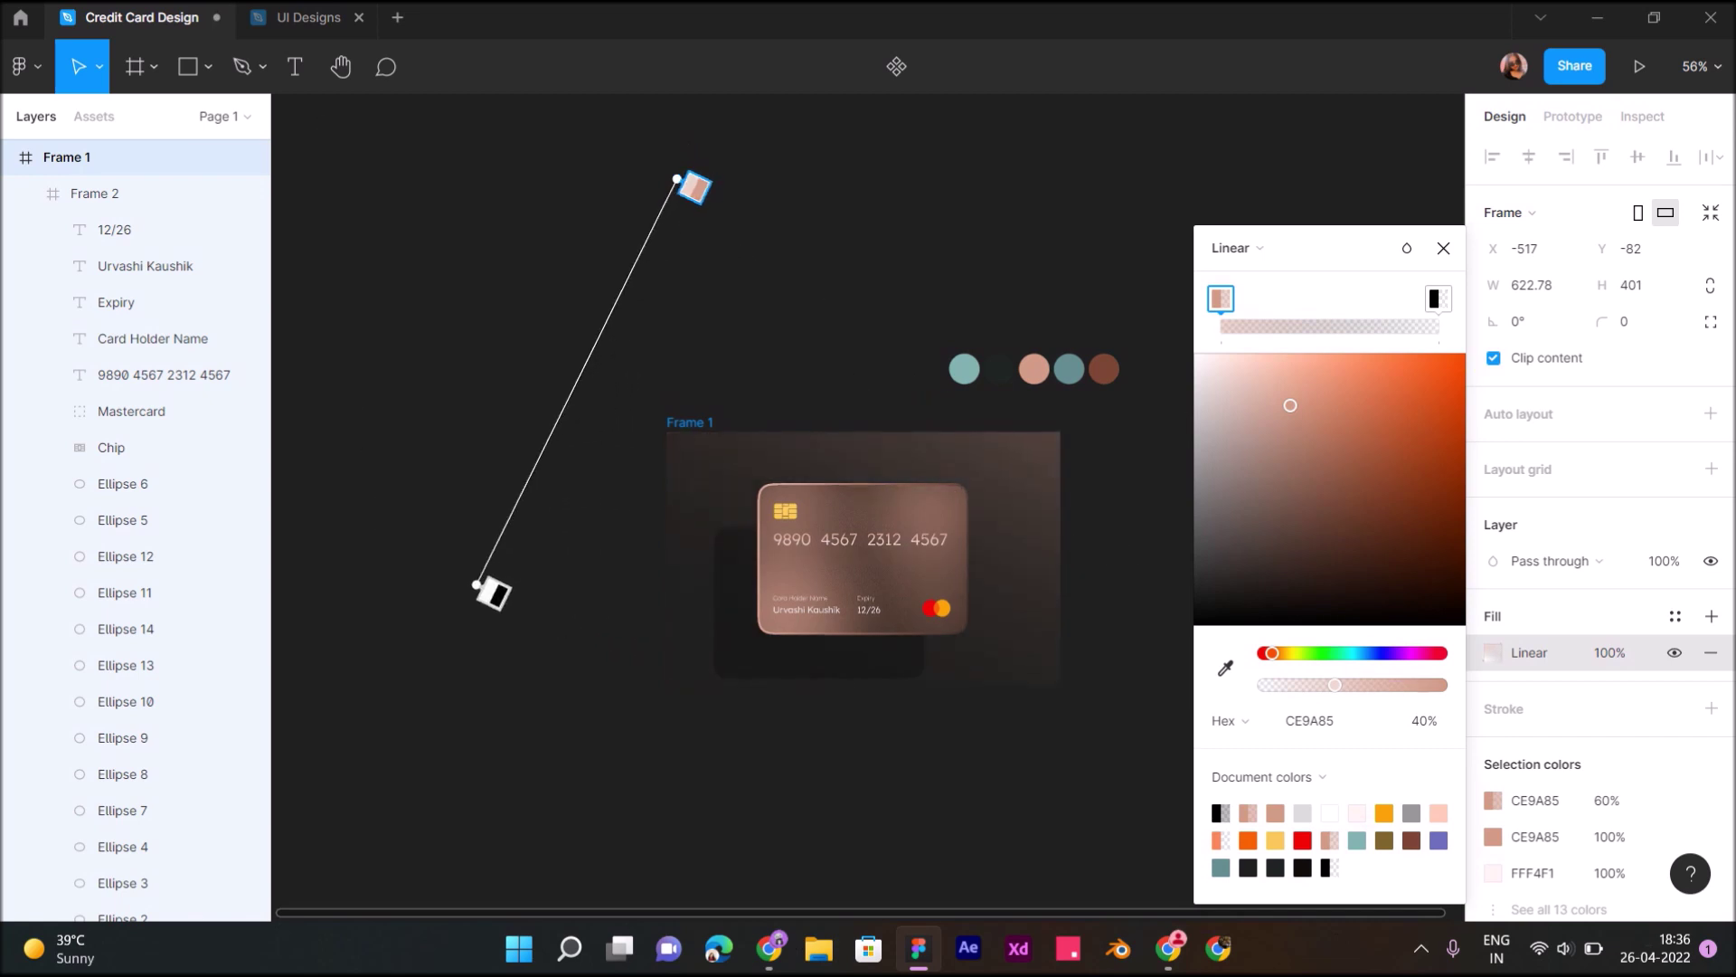
left_click_drag(677, 178, 1203, 484)
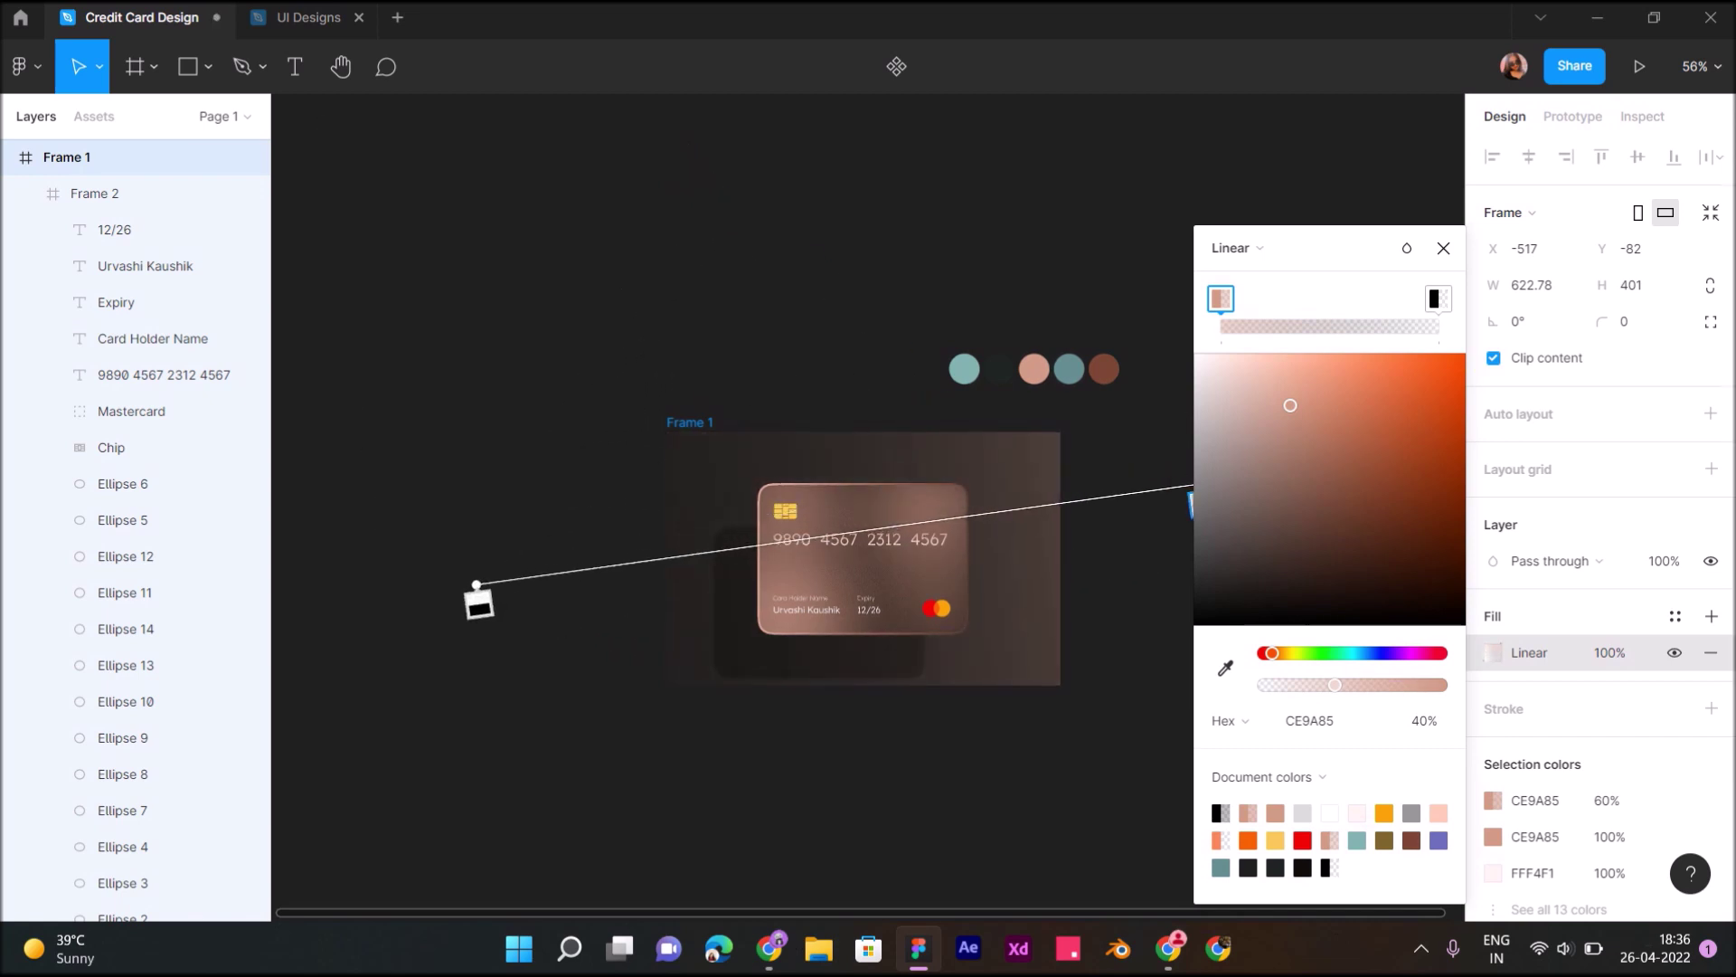
scroll(734, 276, "down", 2)
scroll(814, 511, "up", 1)
scroll(814, 511, "up", 1)
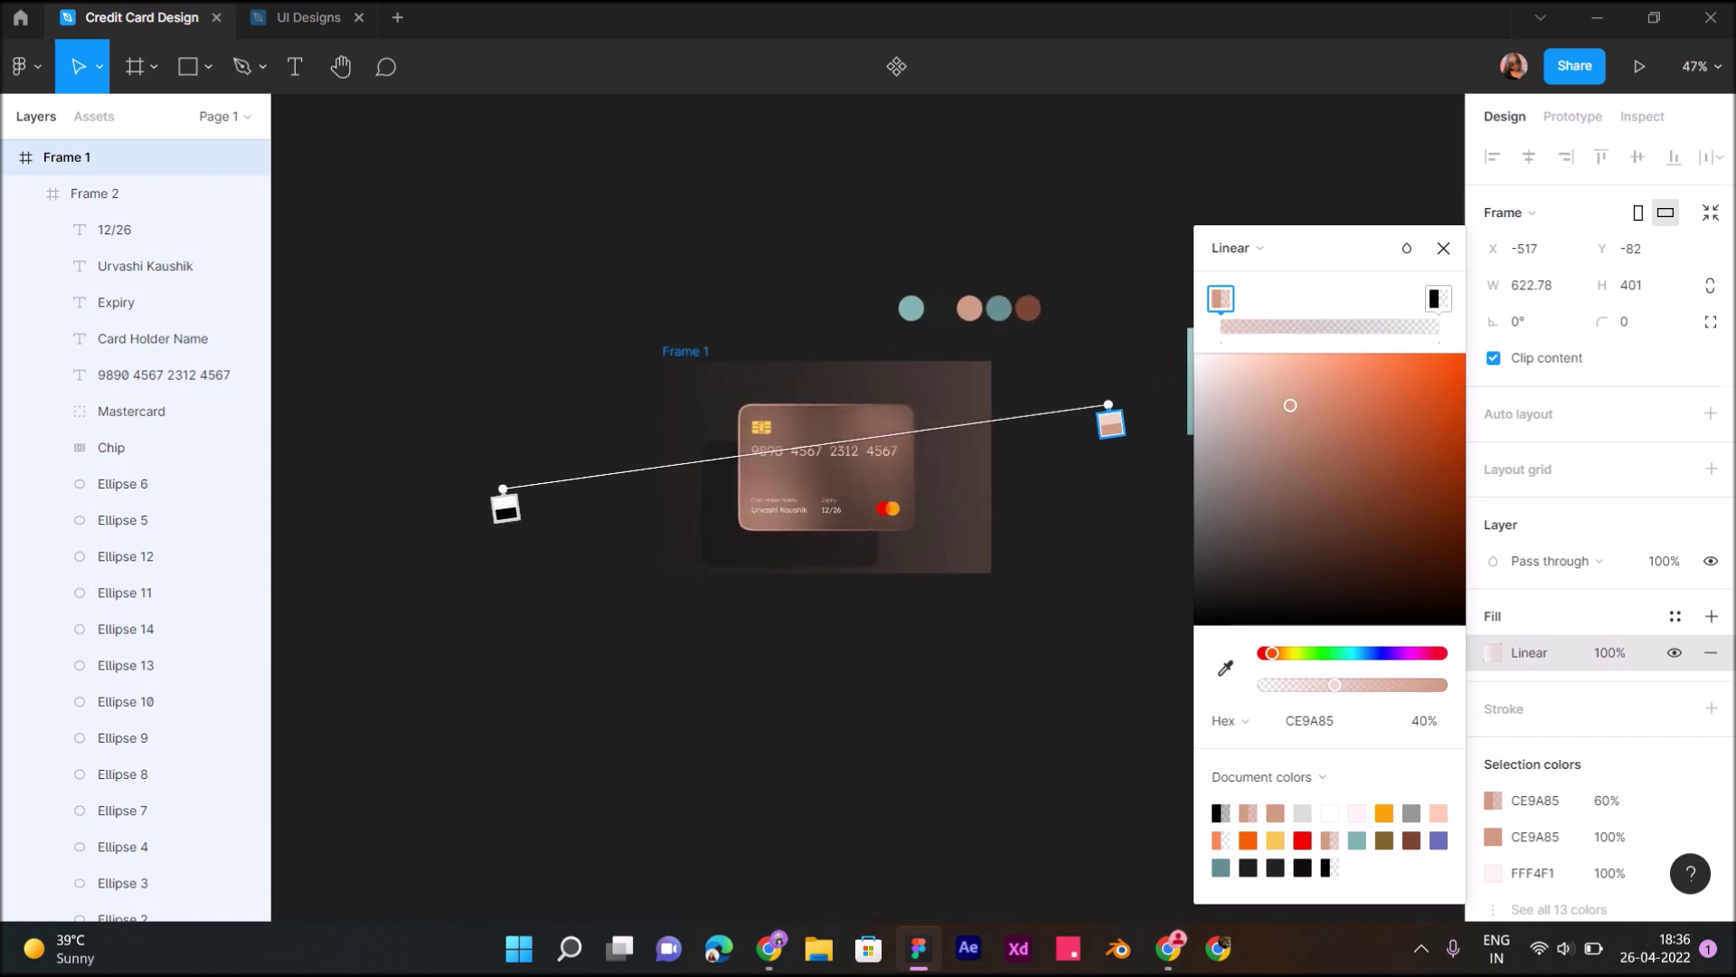
left_click_drag(1108, 404, 1203, 479)
left_click_drag(503, 488, 506, 468)
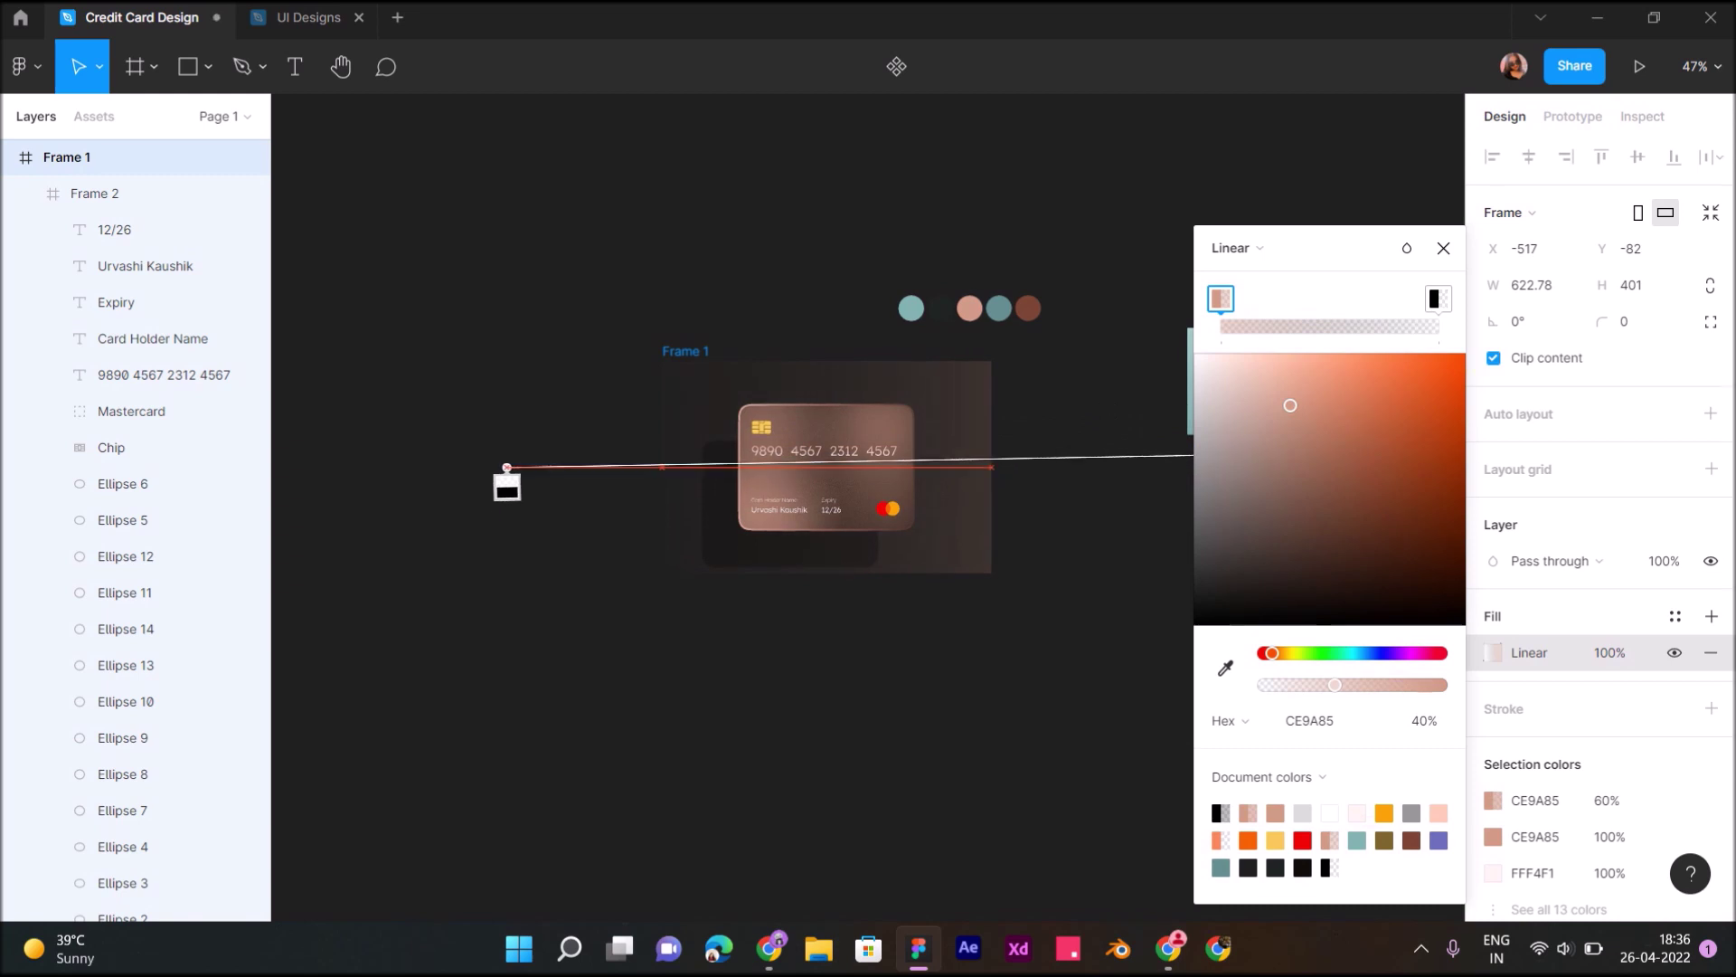
scroll(812, 423, "up", 3)
scroll(812, 422, "up", 2)
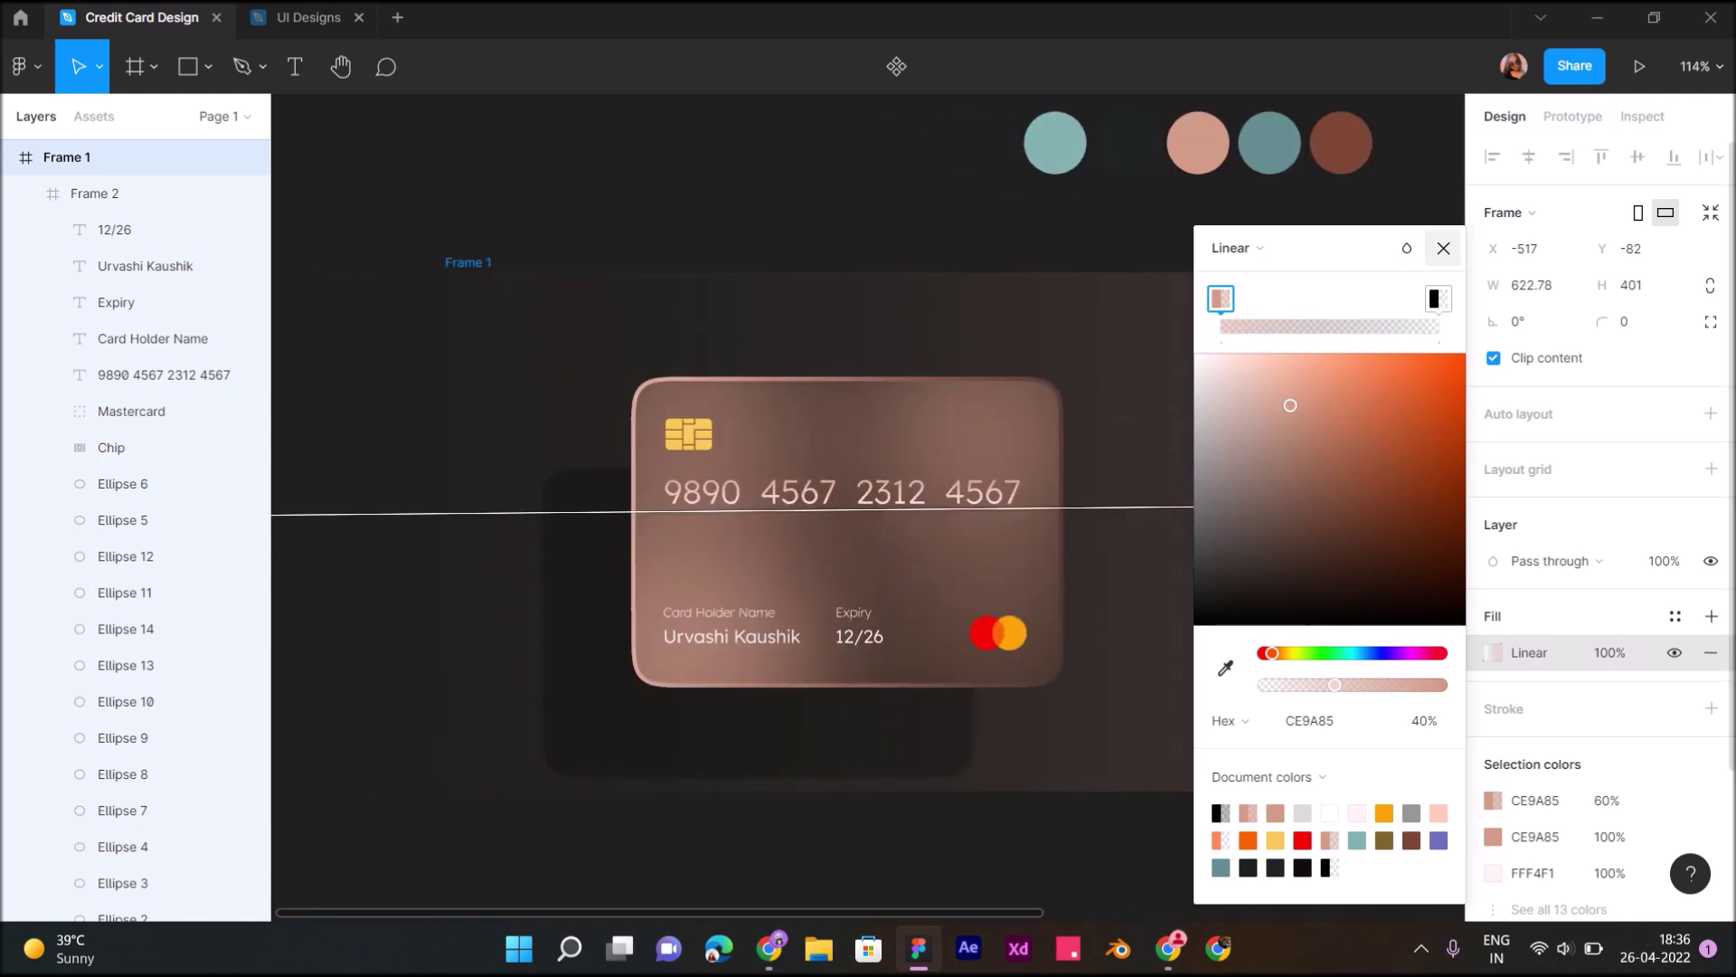
key("Escape")
Nudge the background frame's top edge and reposition the frame and card on the canvas
left_click_drag(848, 274, 848, 273)
scroll(849, 532, "down", 2)
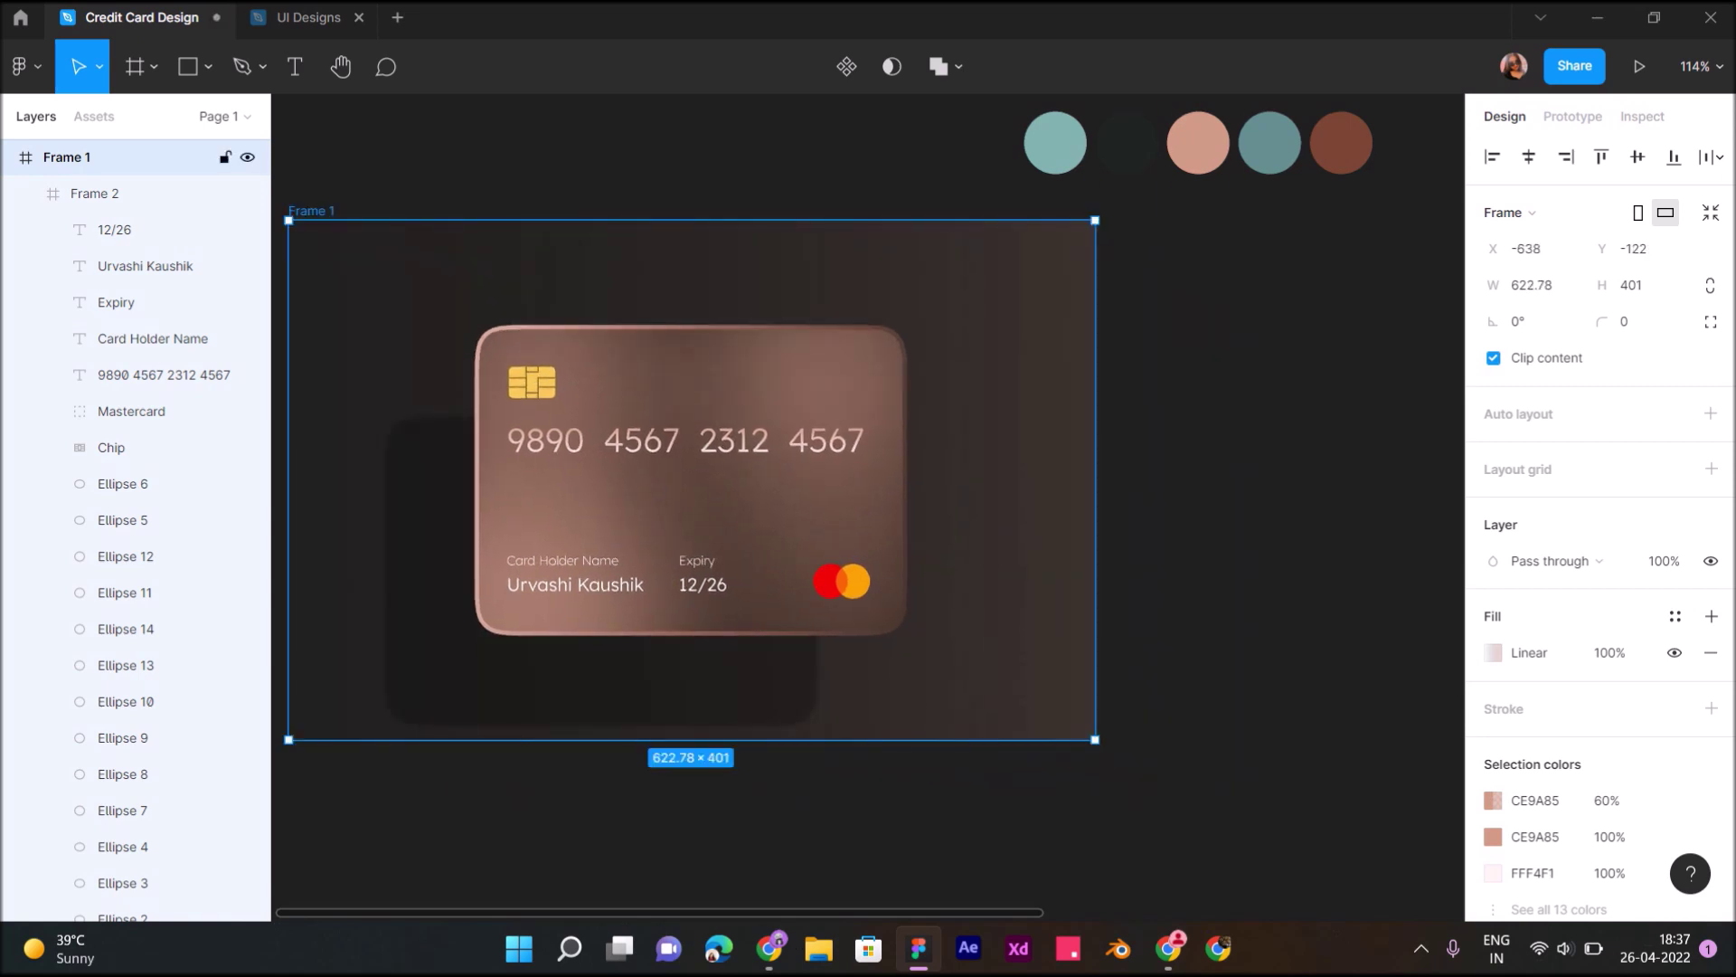
scroll(848, 531, "down", 2)
scroll(848, 532, "down", 2)
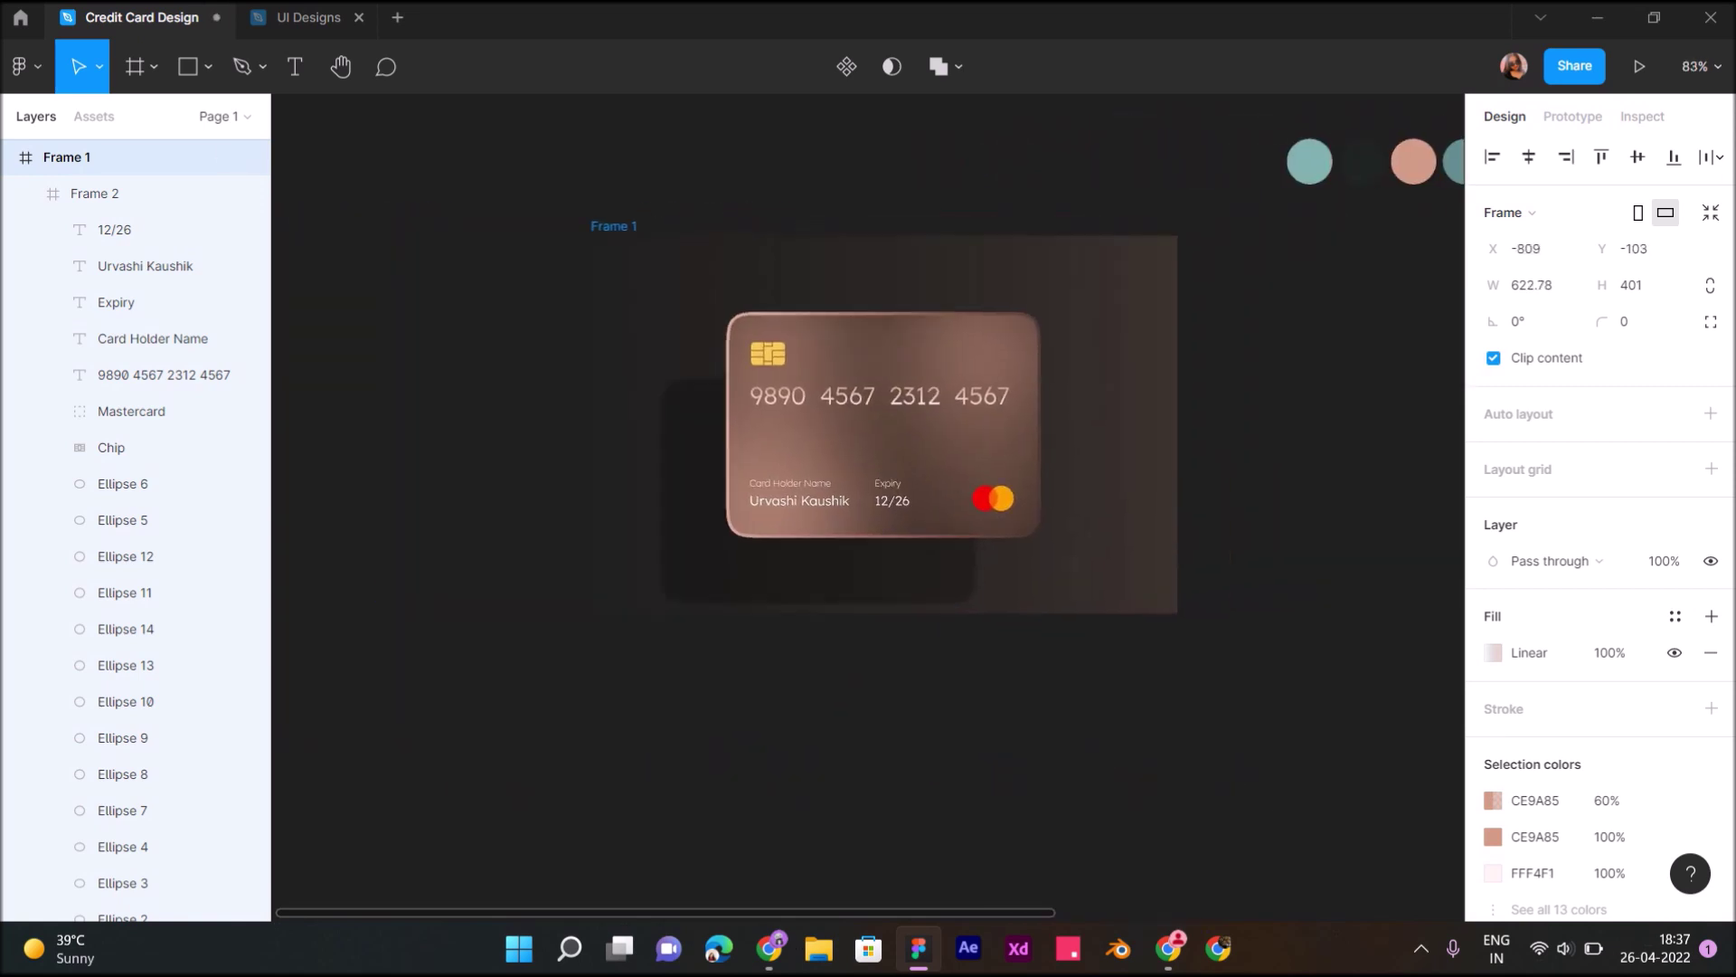
left_click_drag(1045, 407, 983, 465)
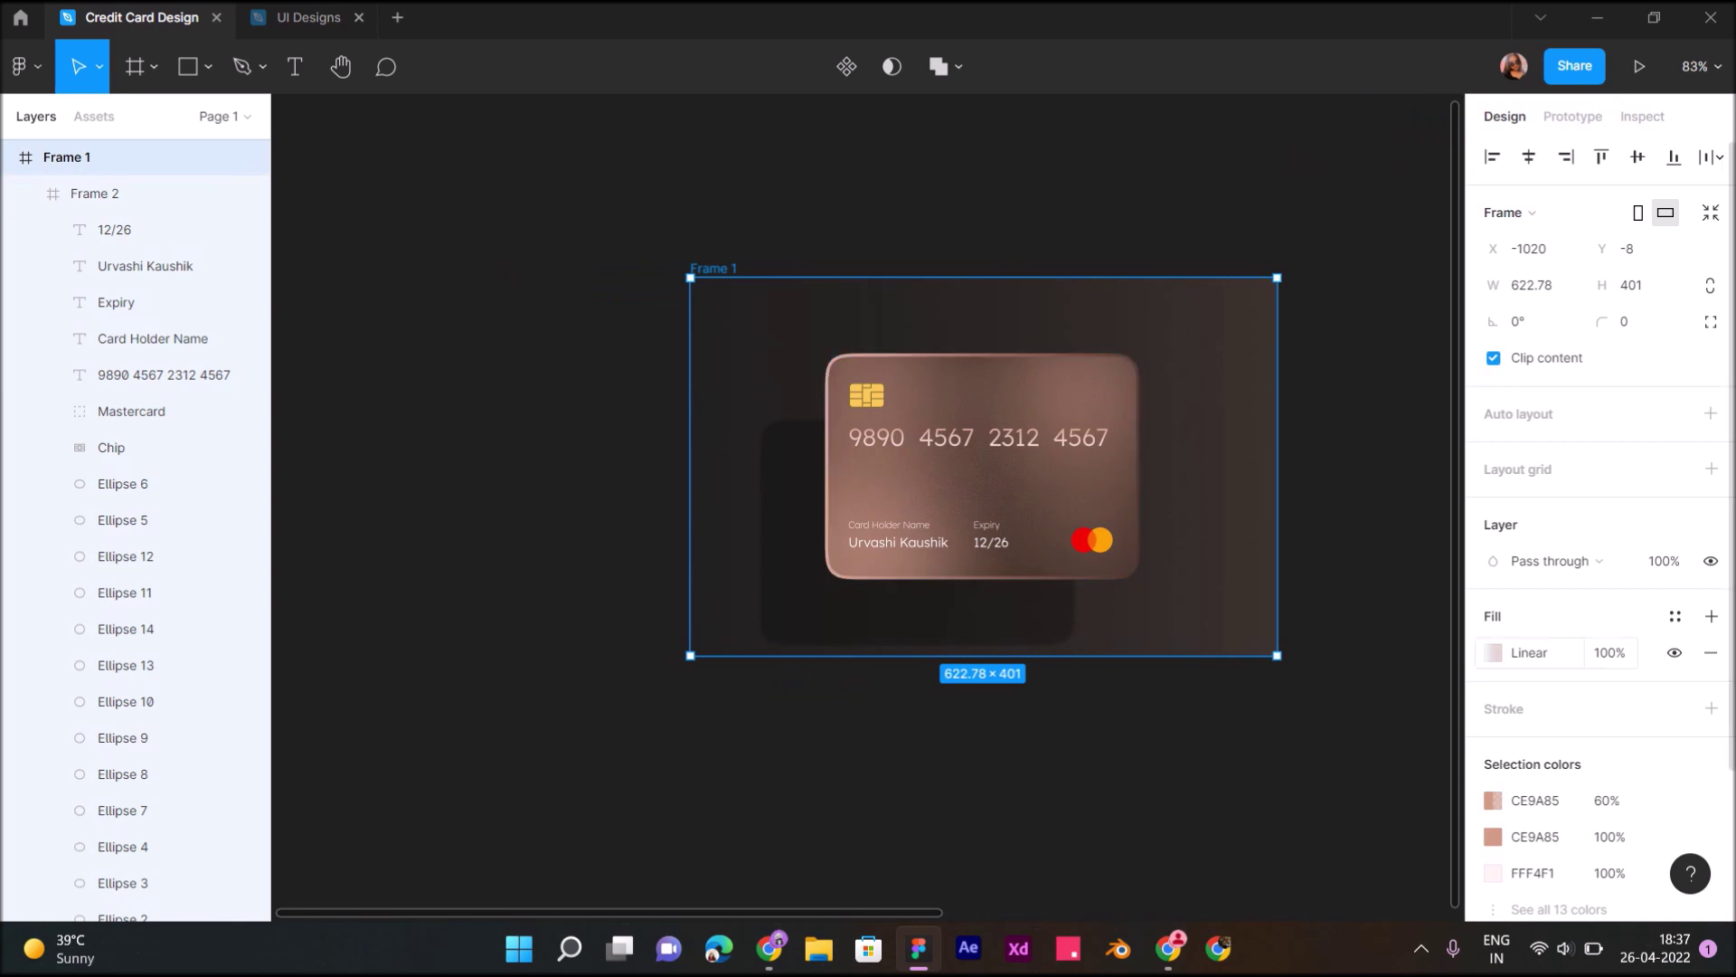
Stretch the background gradient horizontally from the frame's left side across the whole frame
left_click(1493, 652)
scroll(732, 465, "right", 5)
scroll(733, 466, "right", 2)
scroll(846, 708, "down", 5)
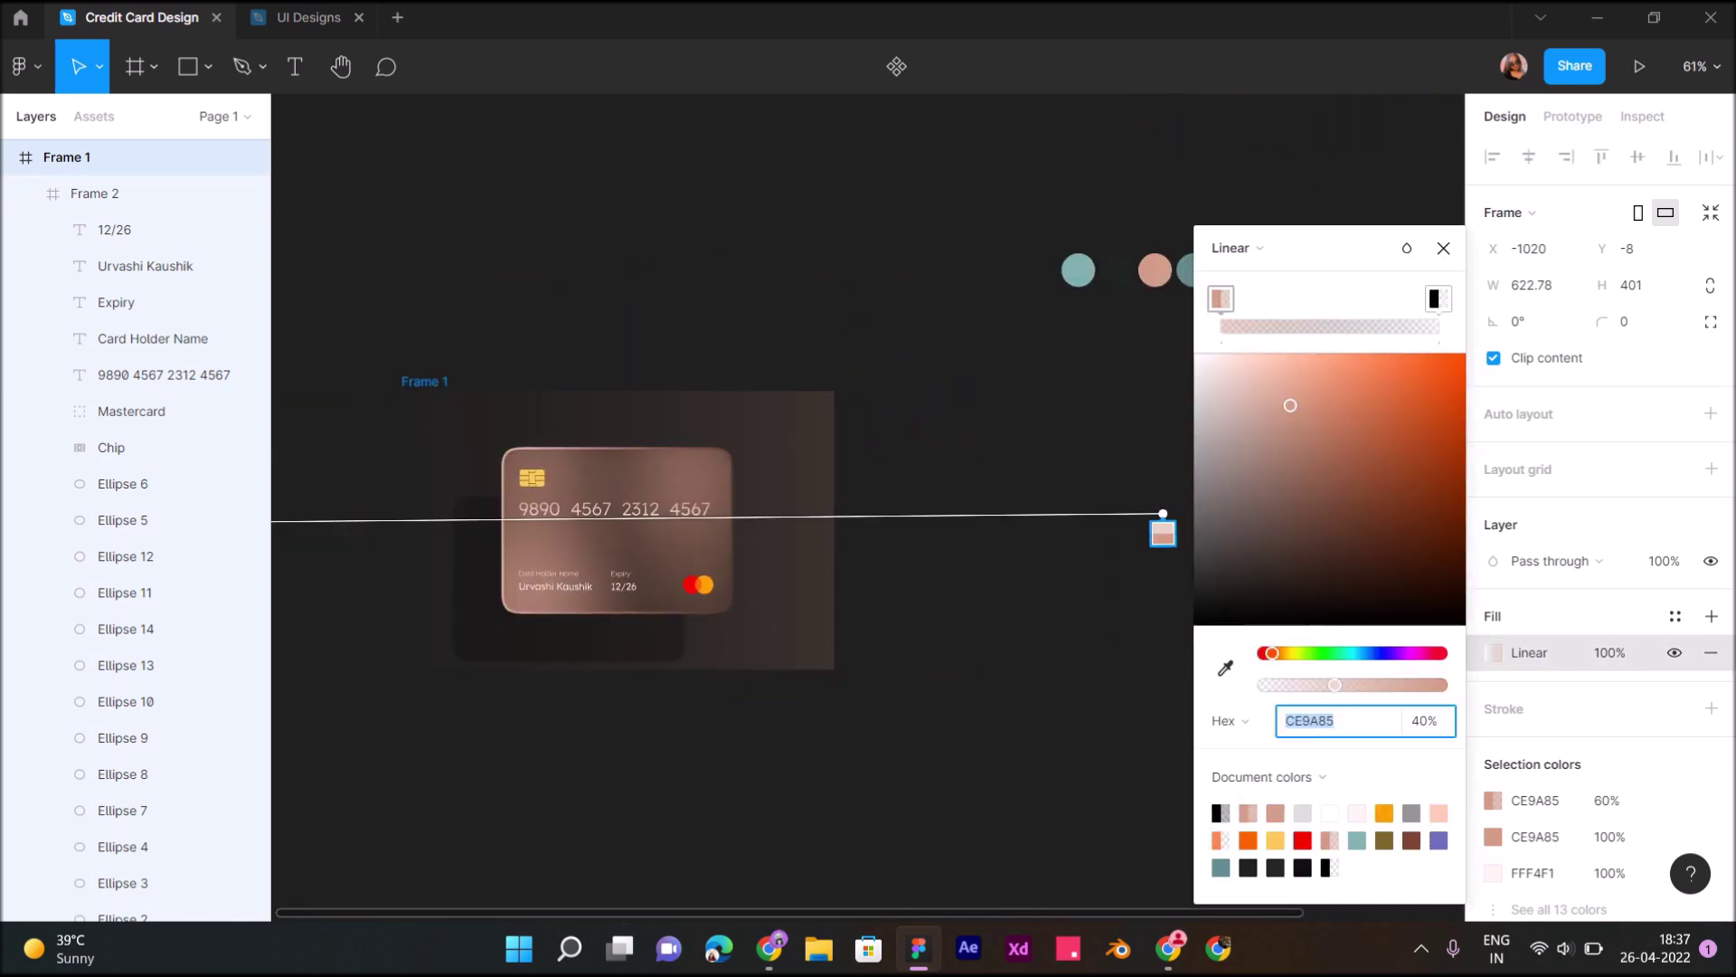
key("Return")
left_click_drag(1163, 514, 1212, 522)
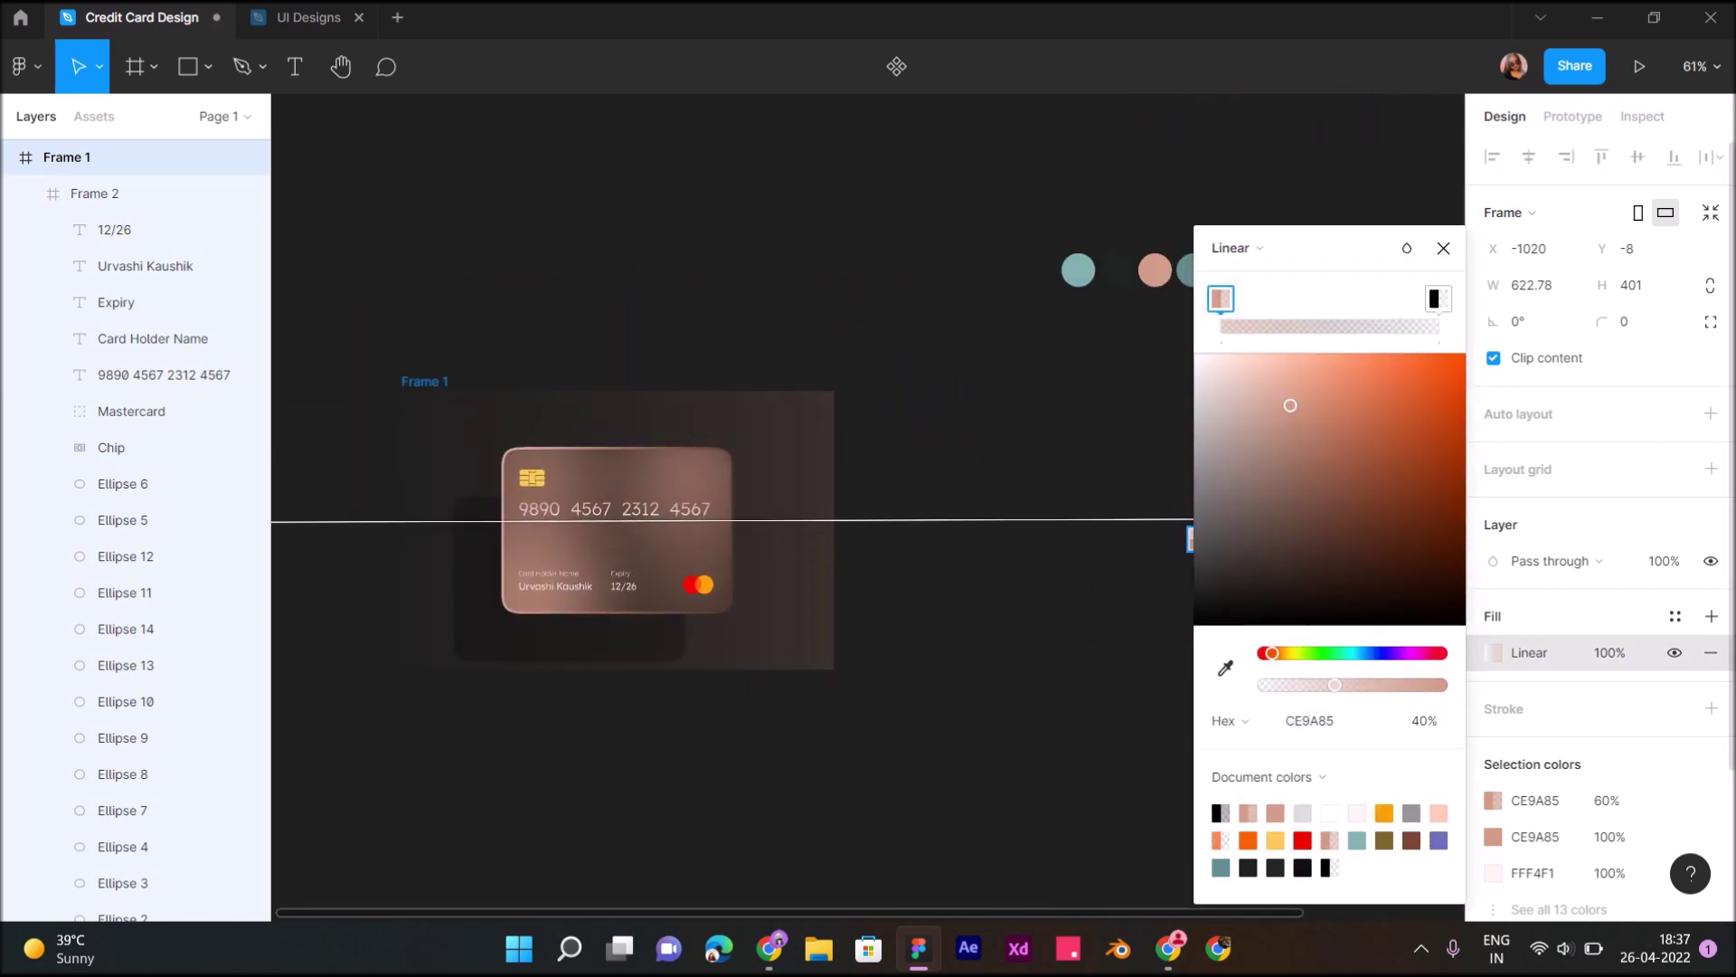
scroll(497, 534, "left", 5)
left_click_drag(496, 522, 473, 542)
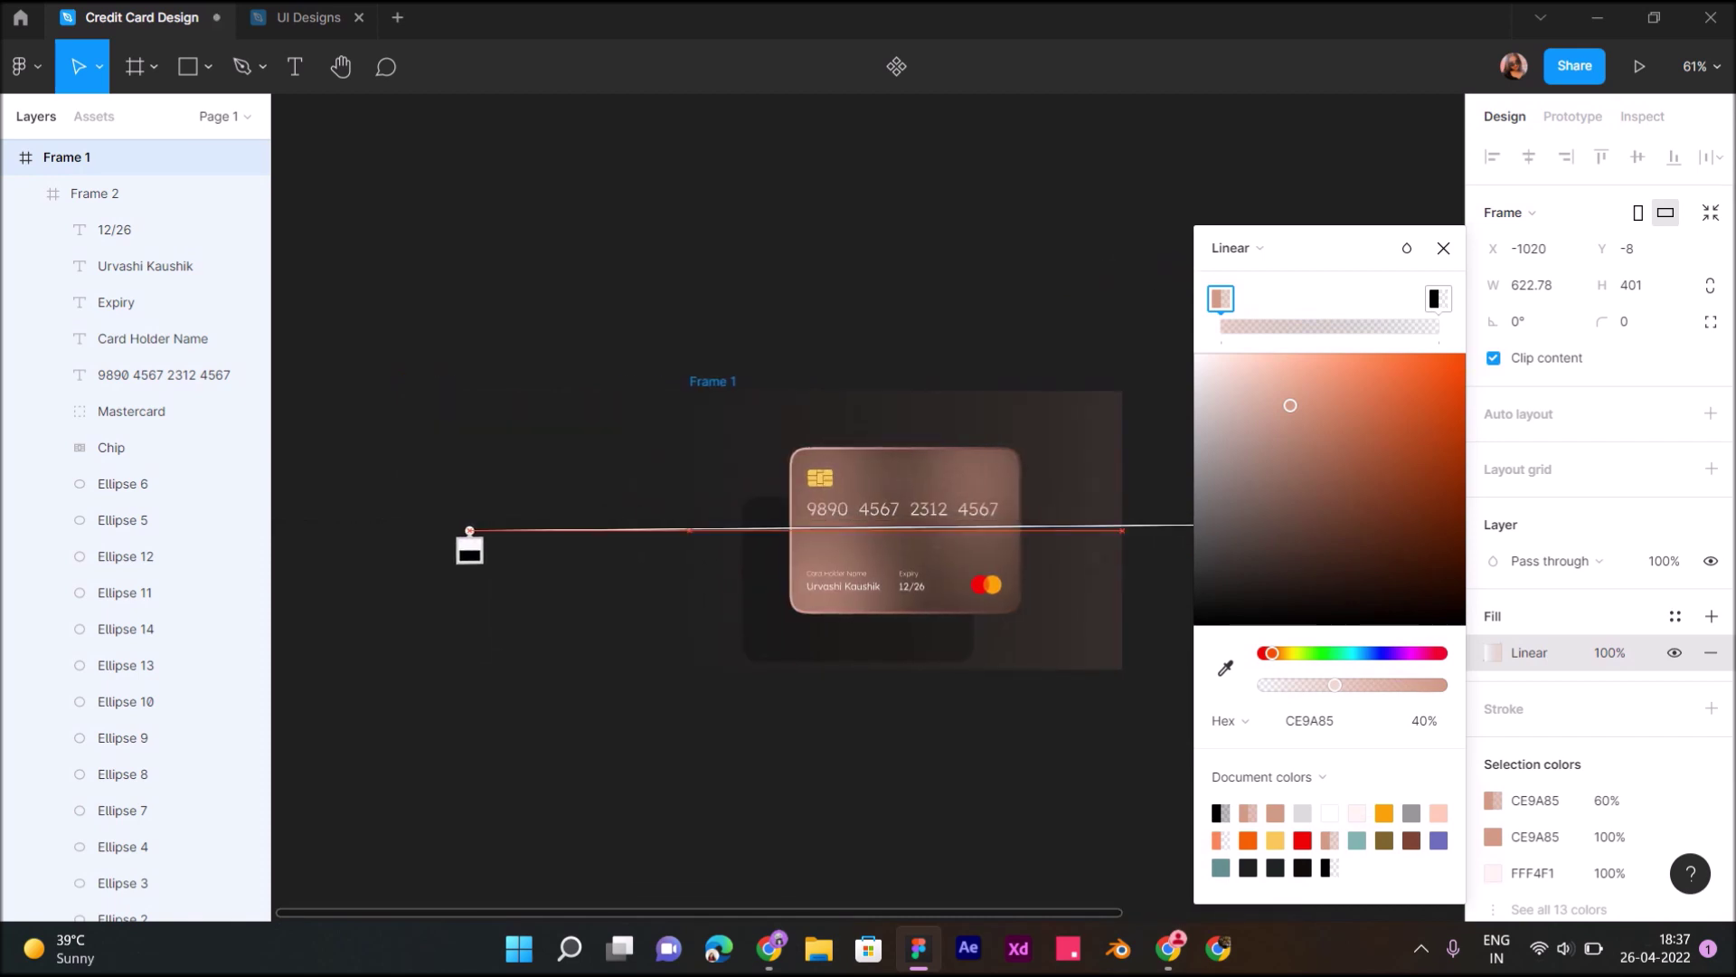
scroll(723, 534, "right", 2)
scroll(877, 706, "up", 3, "ctrl")
scroll(869, 465, "right", 1)
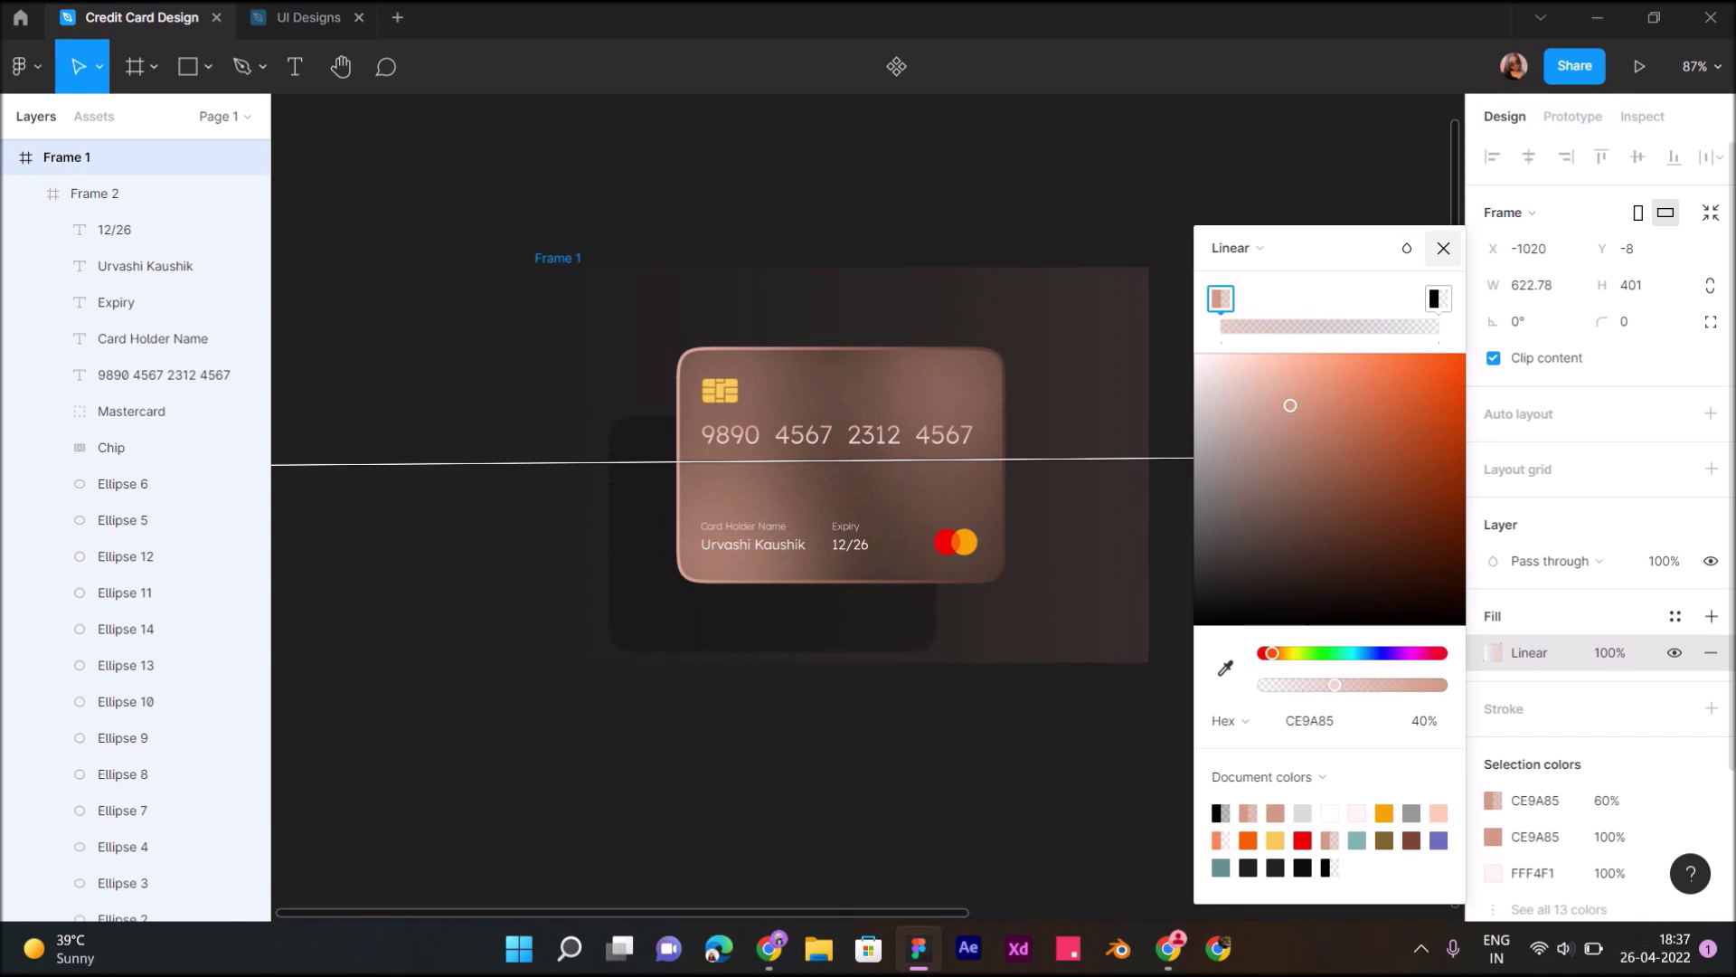
left_click(1443, 247)
scroll(1591, 543, "down", 2)
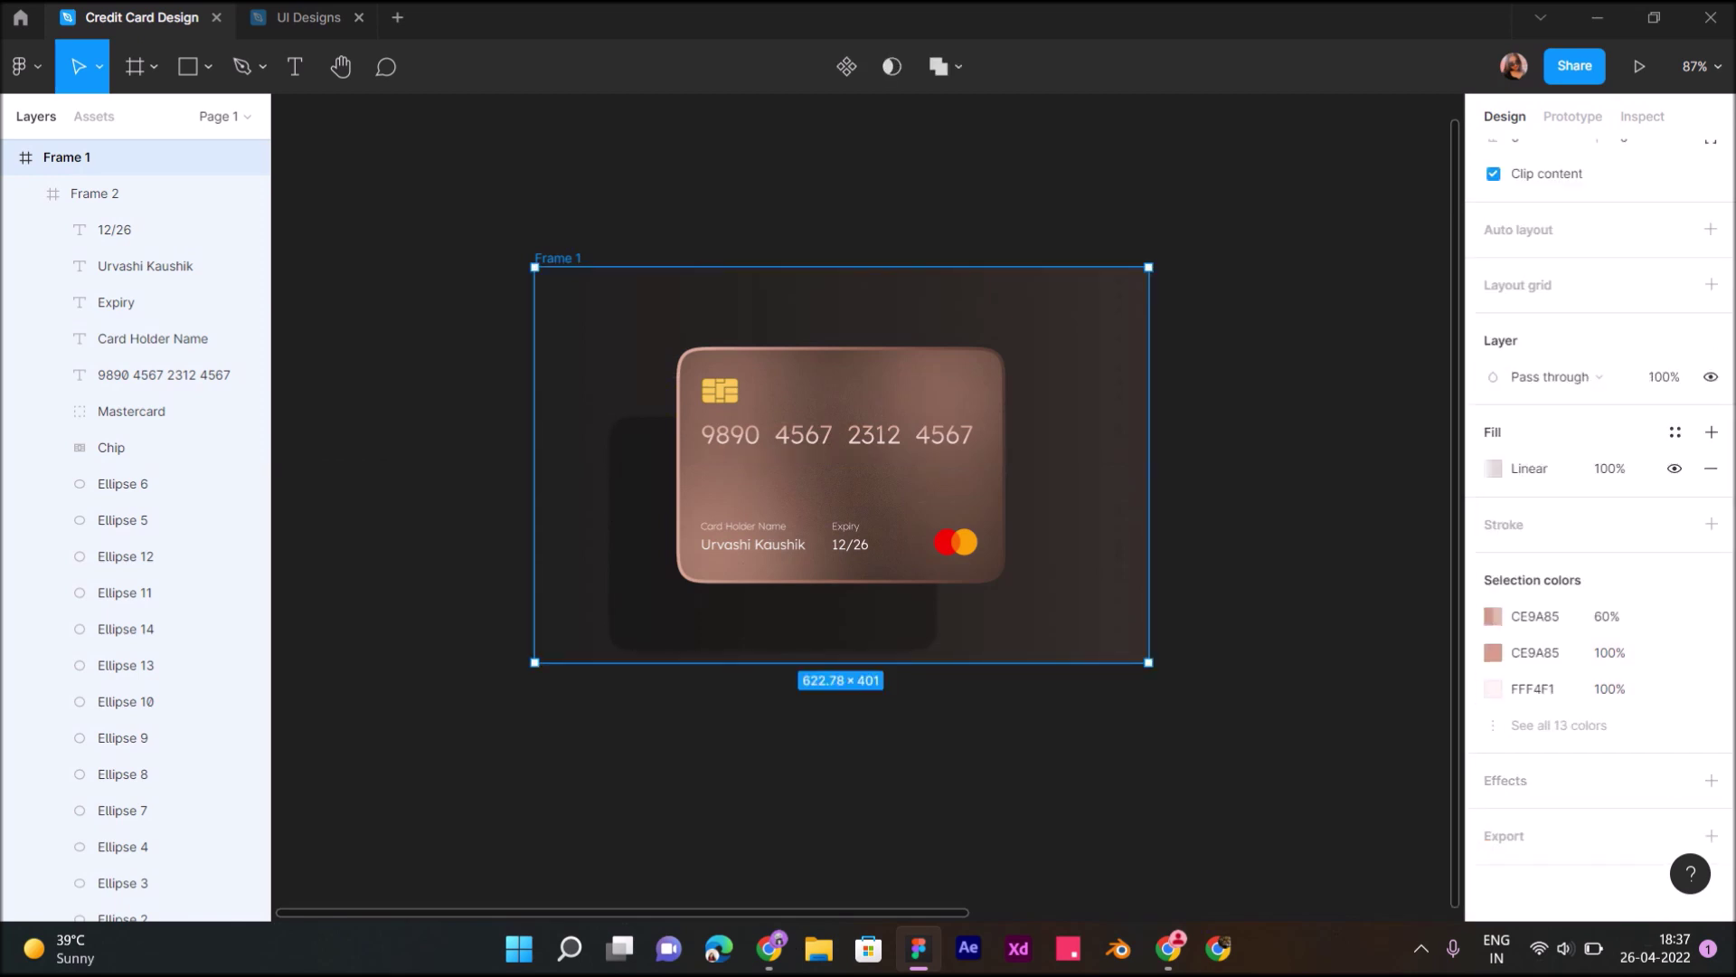
Select card Frame 2 and check its drop shadow settings
key("Return")
scroll(1601, 497, "down", 3)
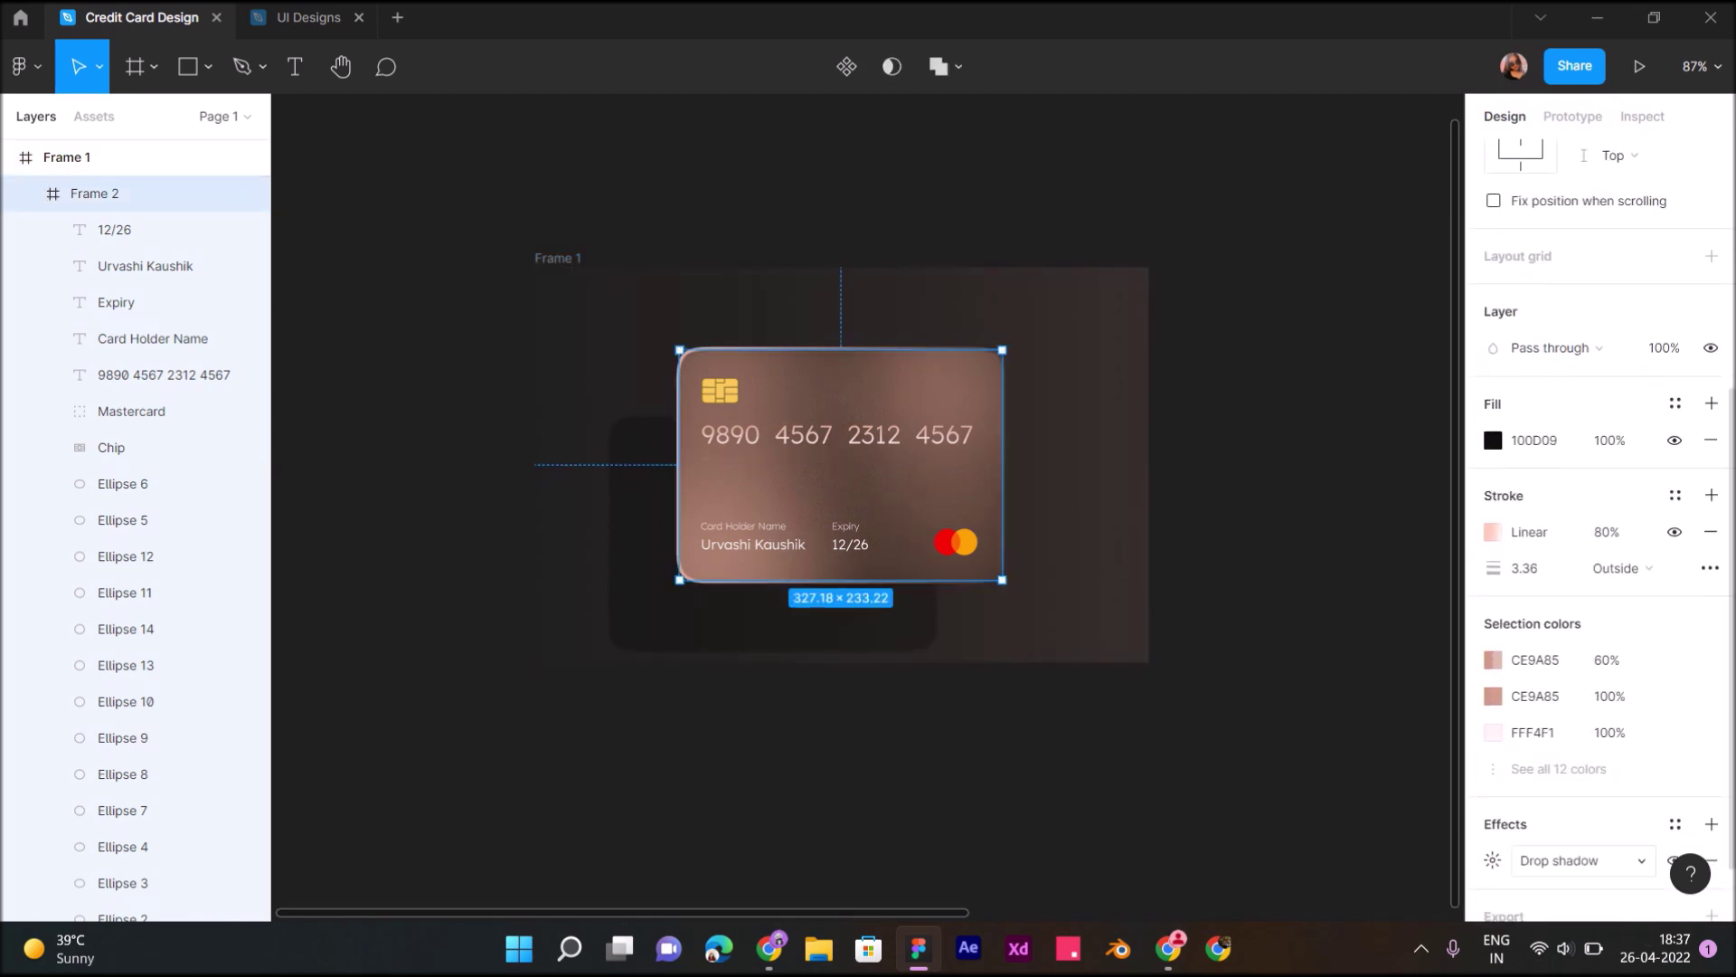
left_click(1493, 860)
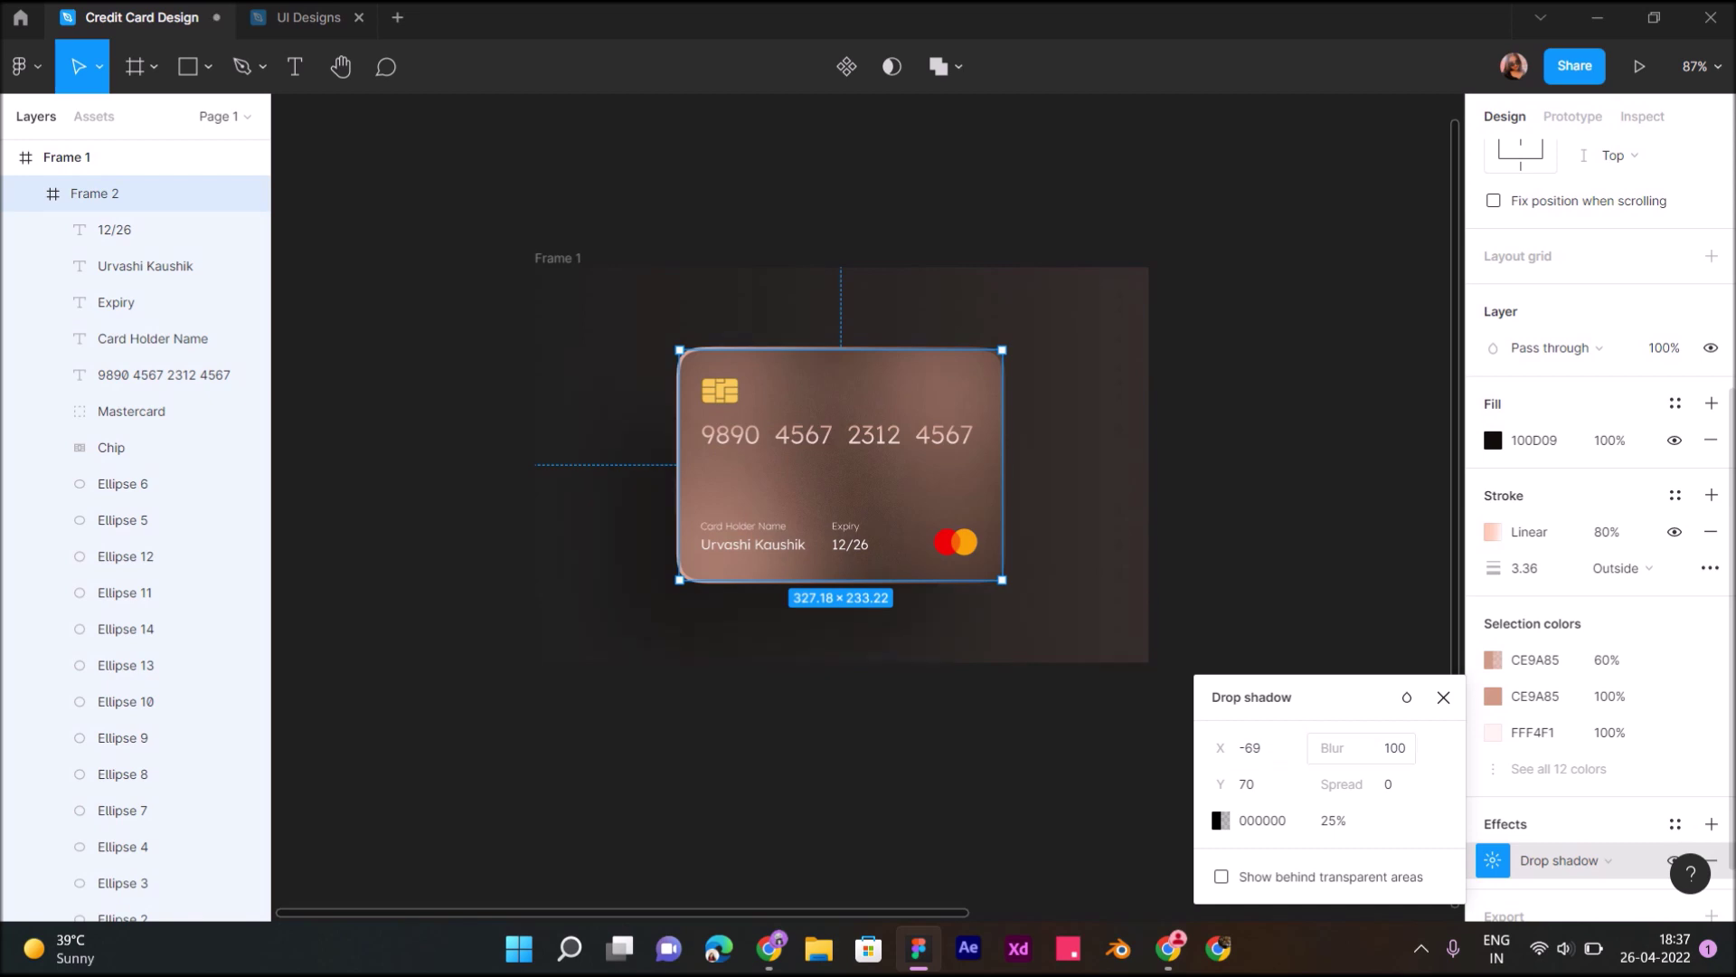
key("Escape")
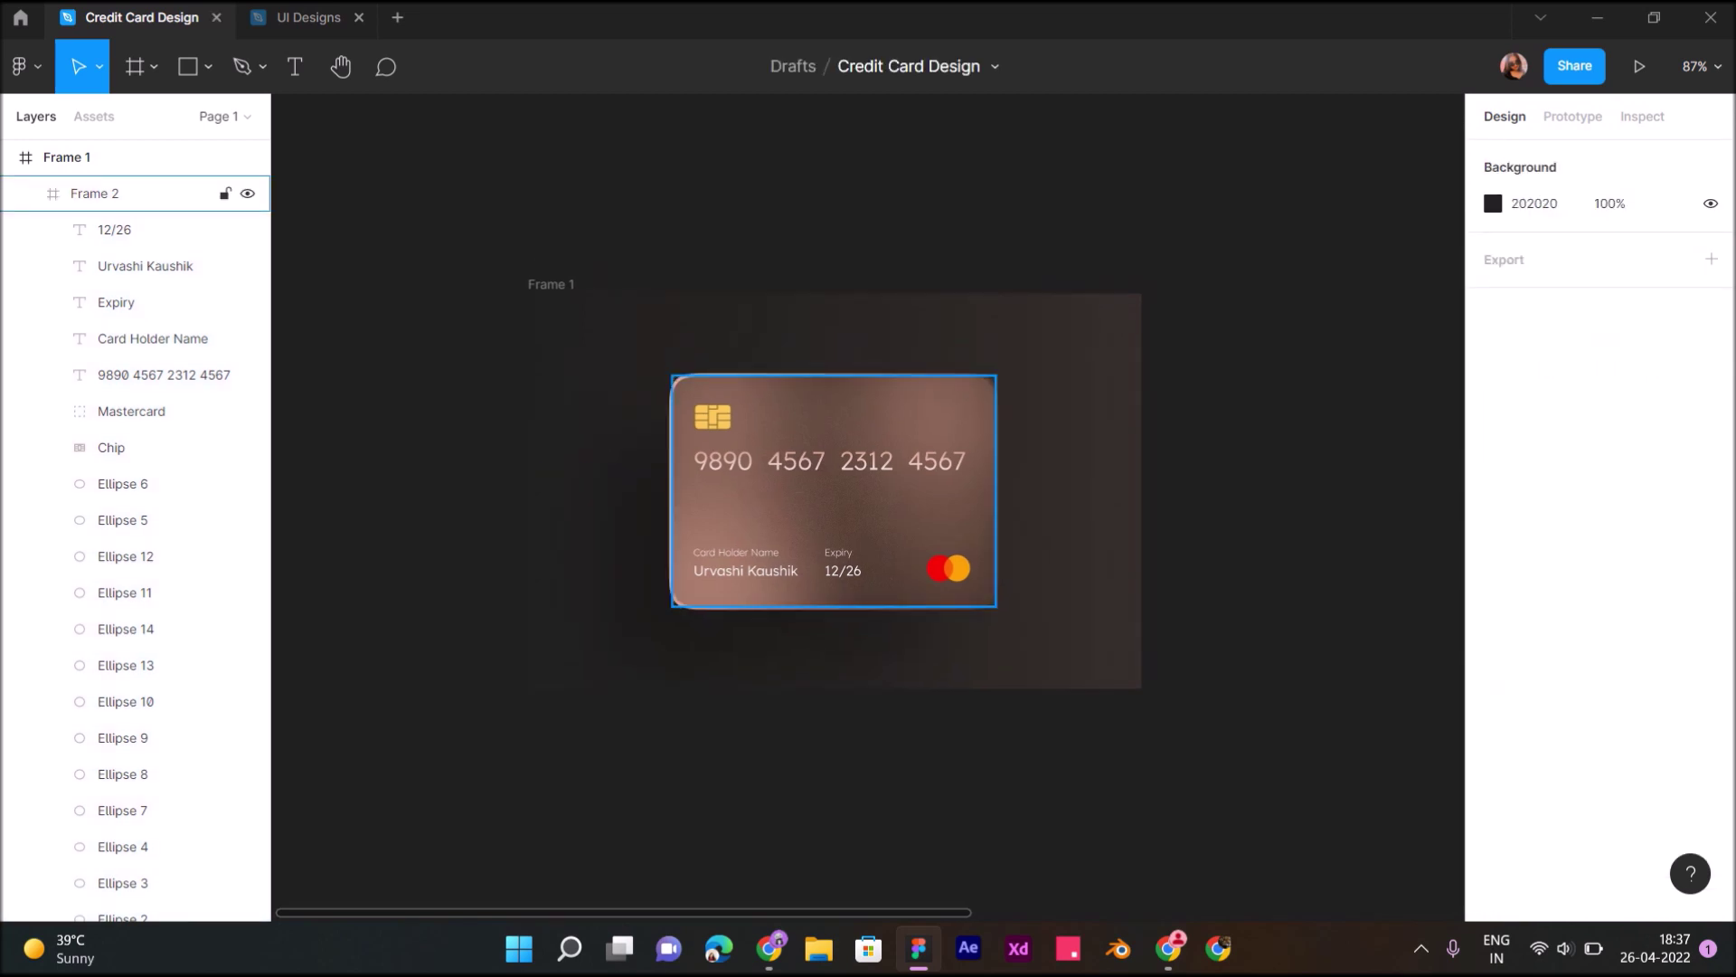
left_click(95, 192)
scroll(1528, 488, "down", 1)
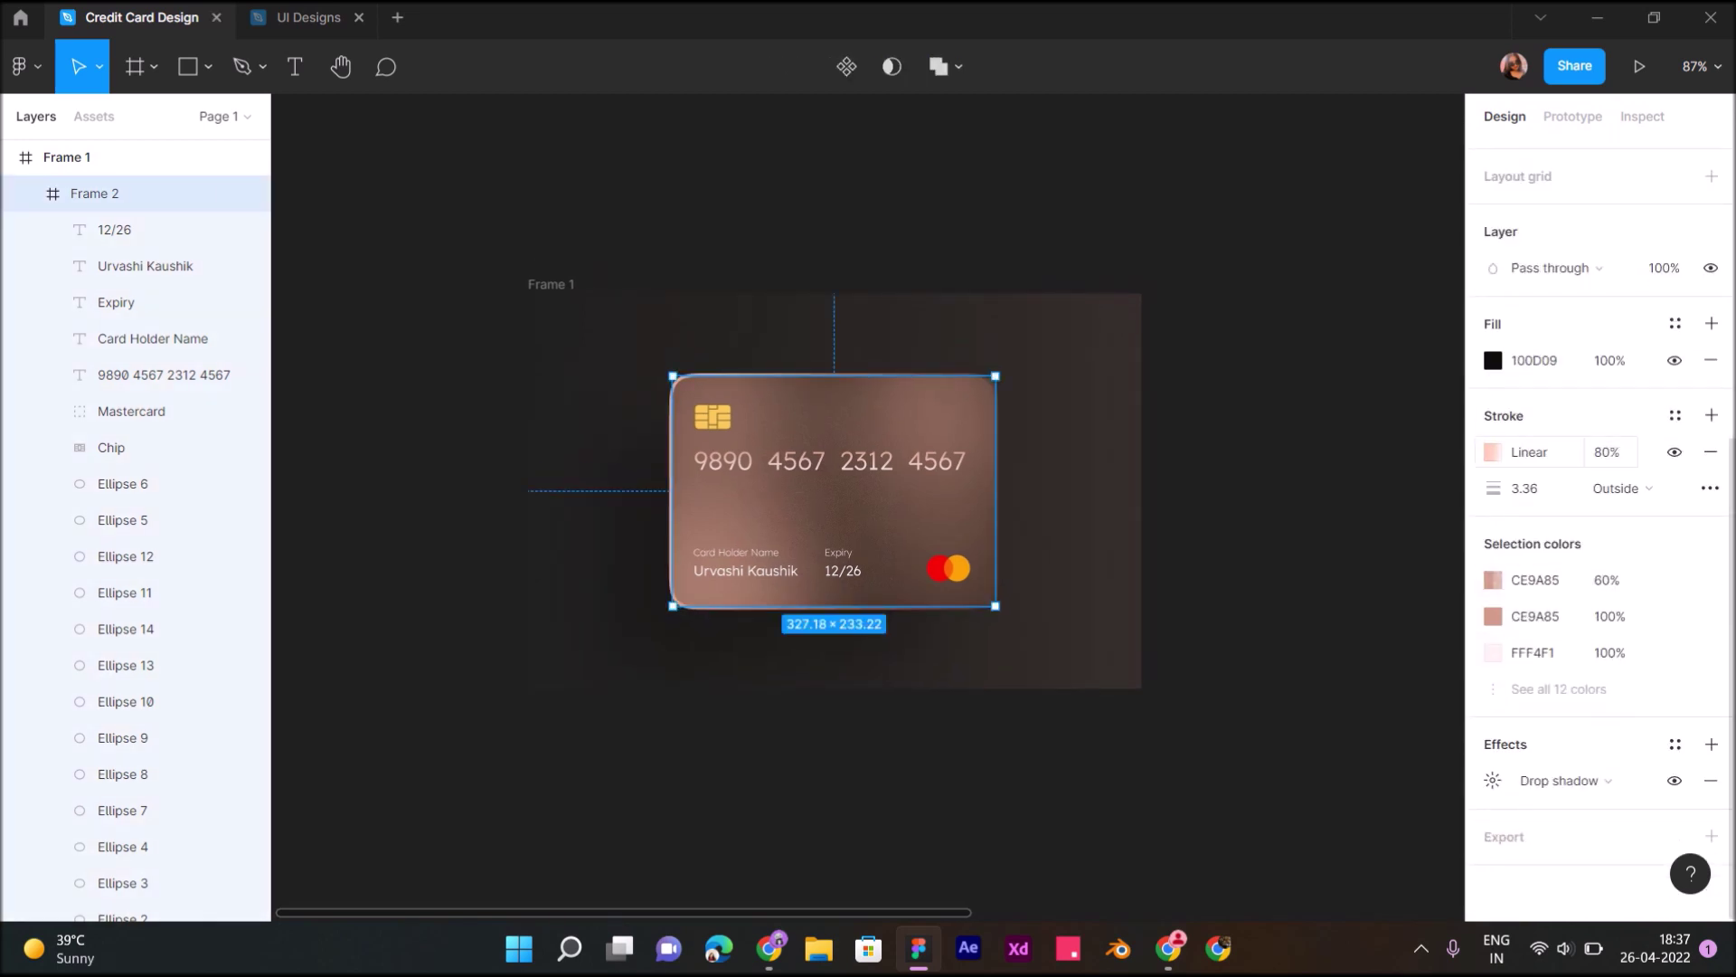
Re-angle the card's border gradient to run from far left of the card up to the card number
left_click(1492, 451)
left_click_drag(1061, 528, 663, 572)
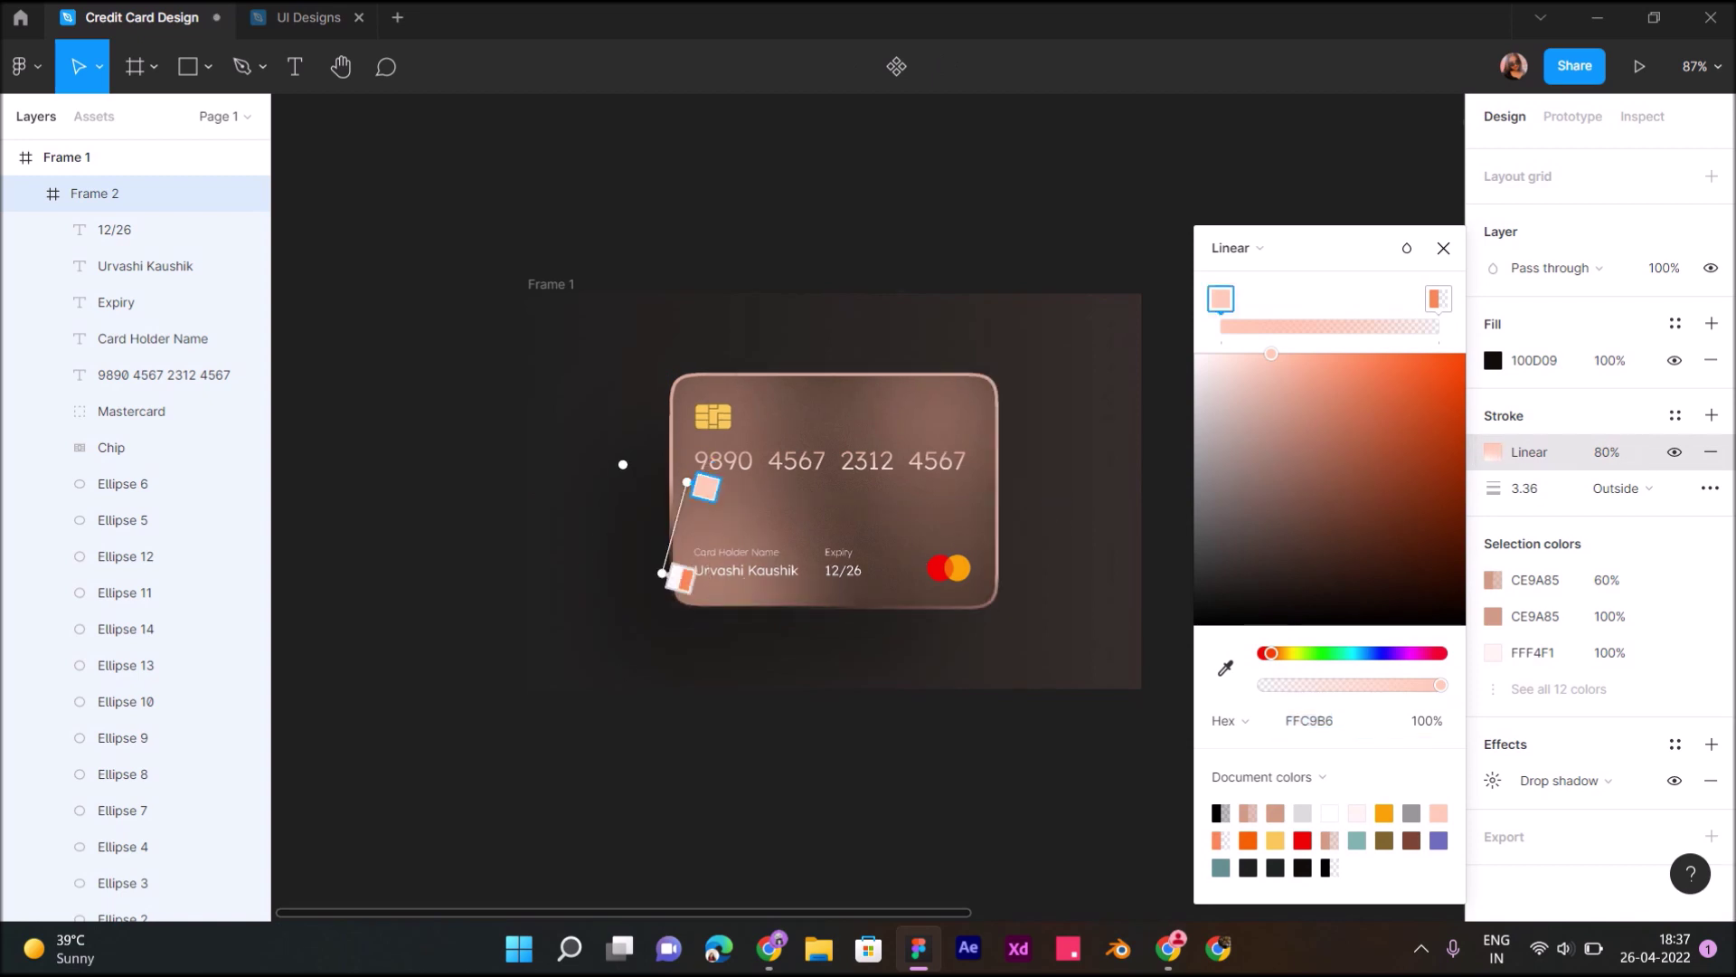
left_click_drag(687, 482, 1110, 452)
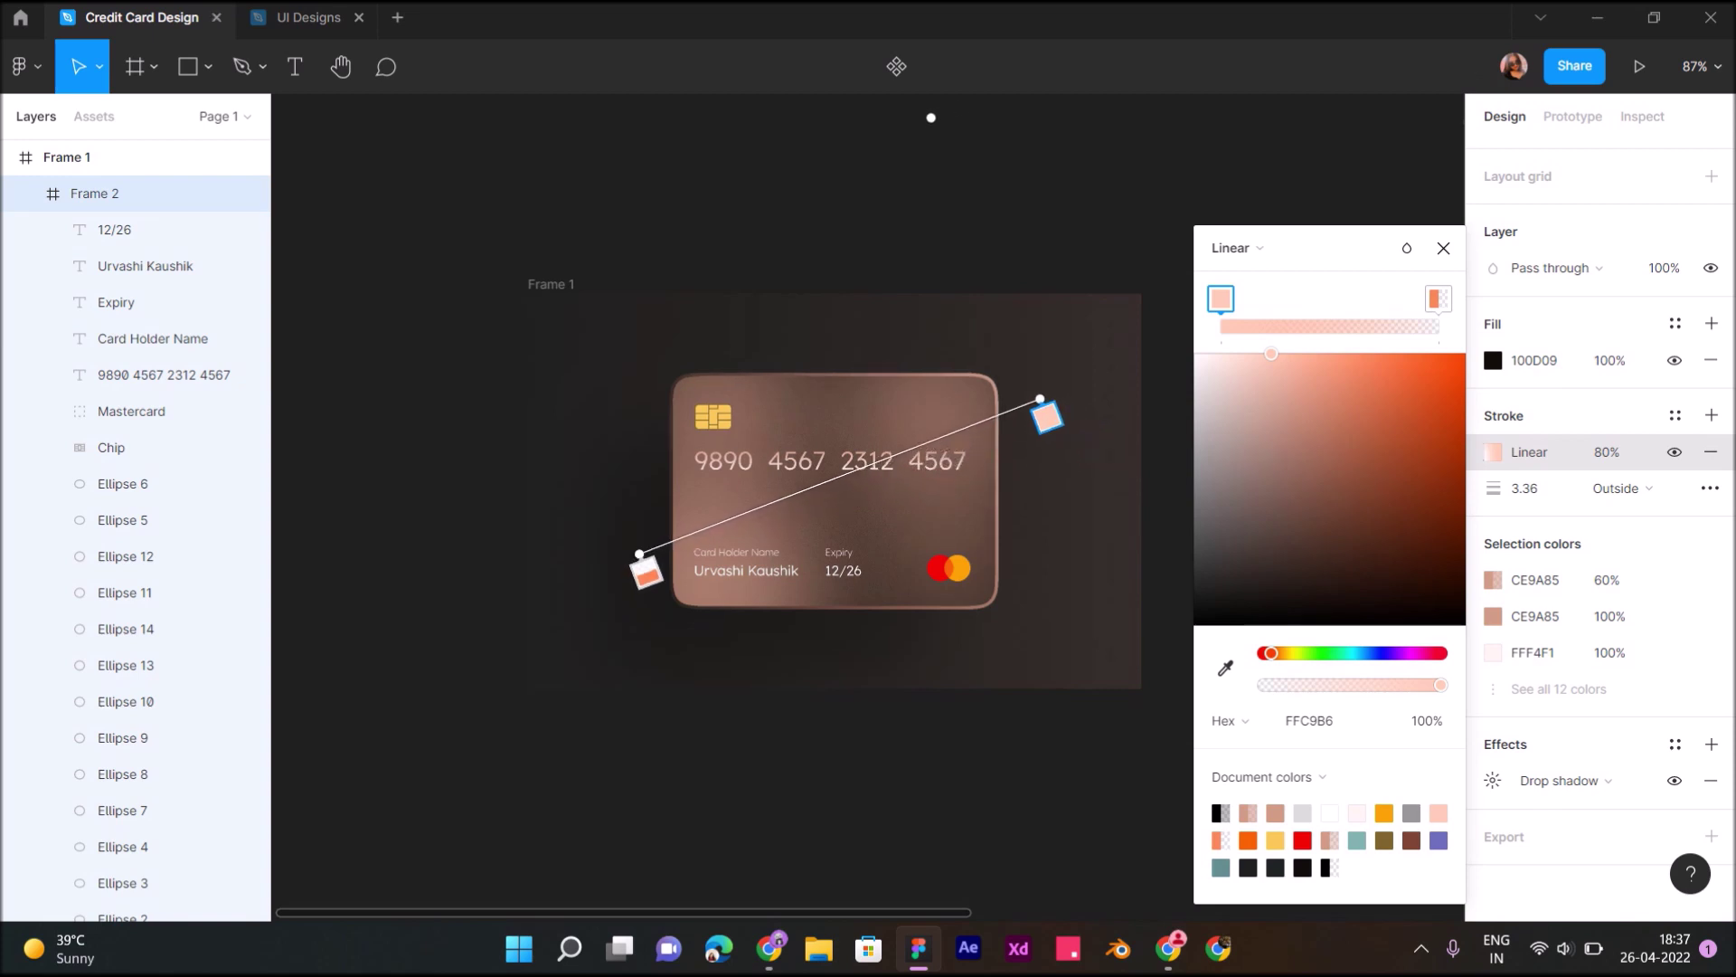
mouse_move(661, 663)
left_mouse_down()
mouse_move(688, 803)
mouse_move(451, 562)
left_mouse_up()
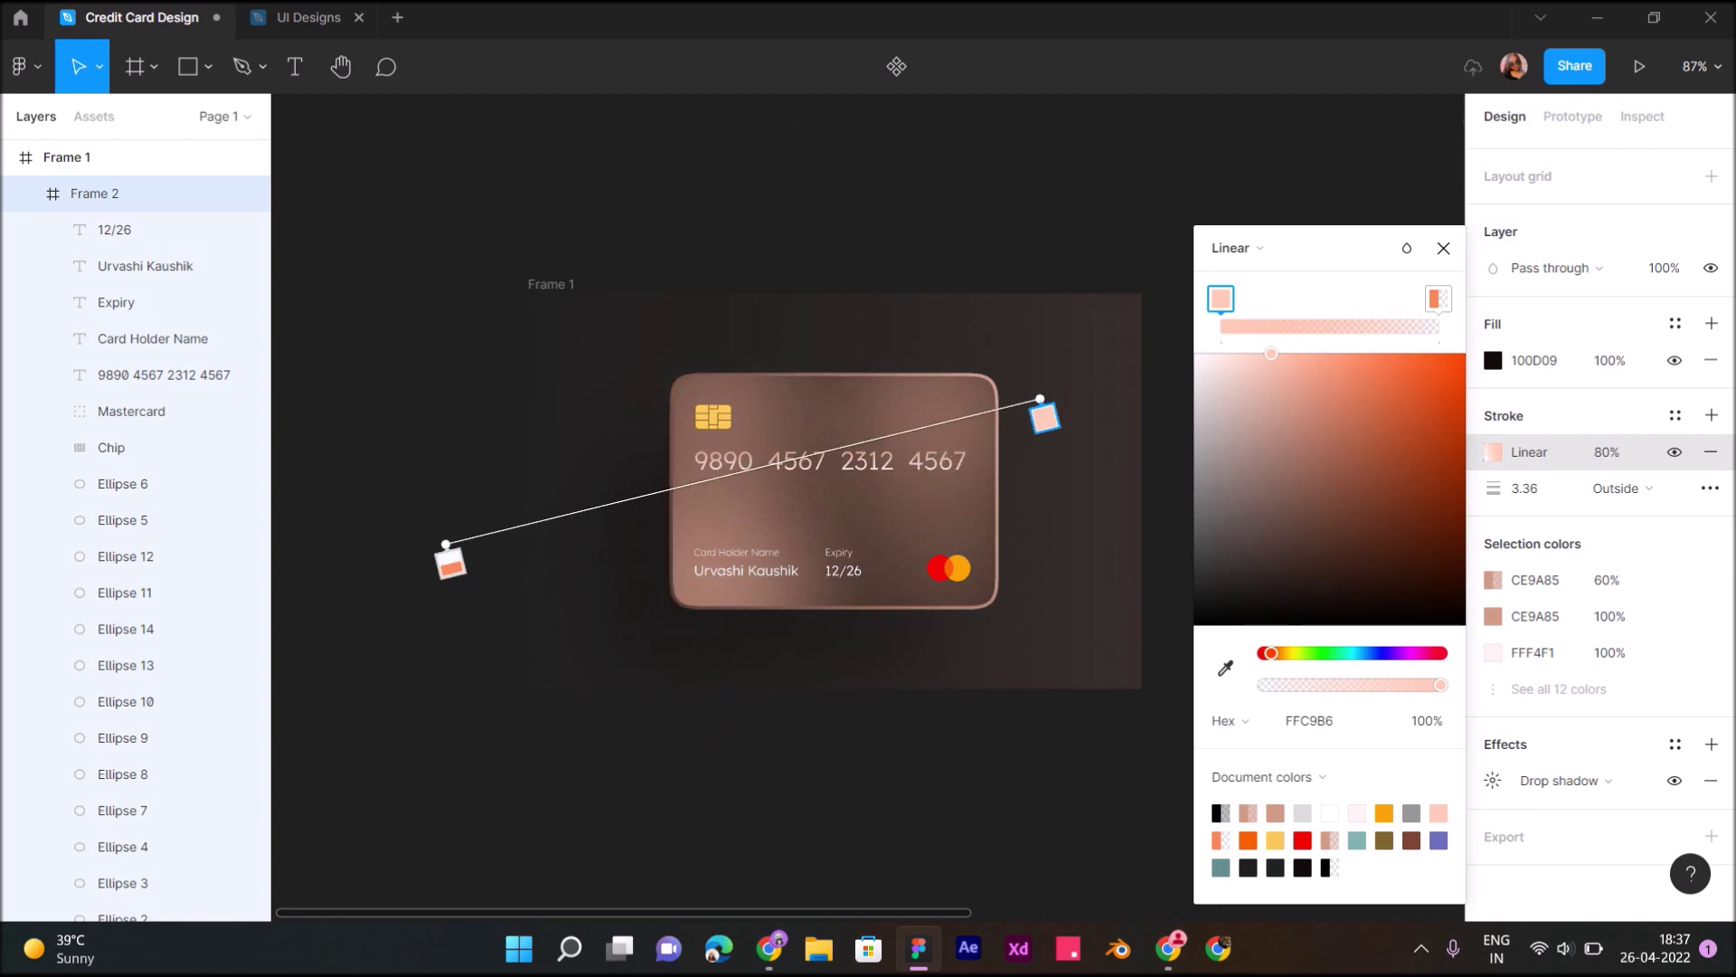
left_click_drag(1036, 406, 961, 457)
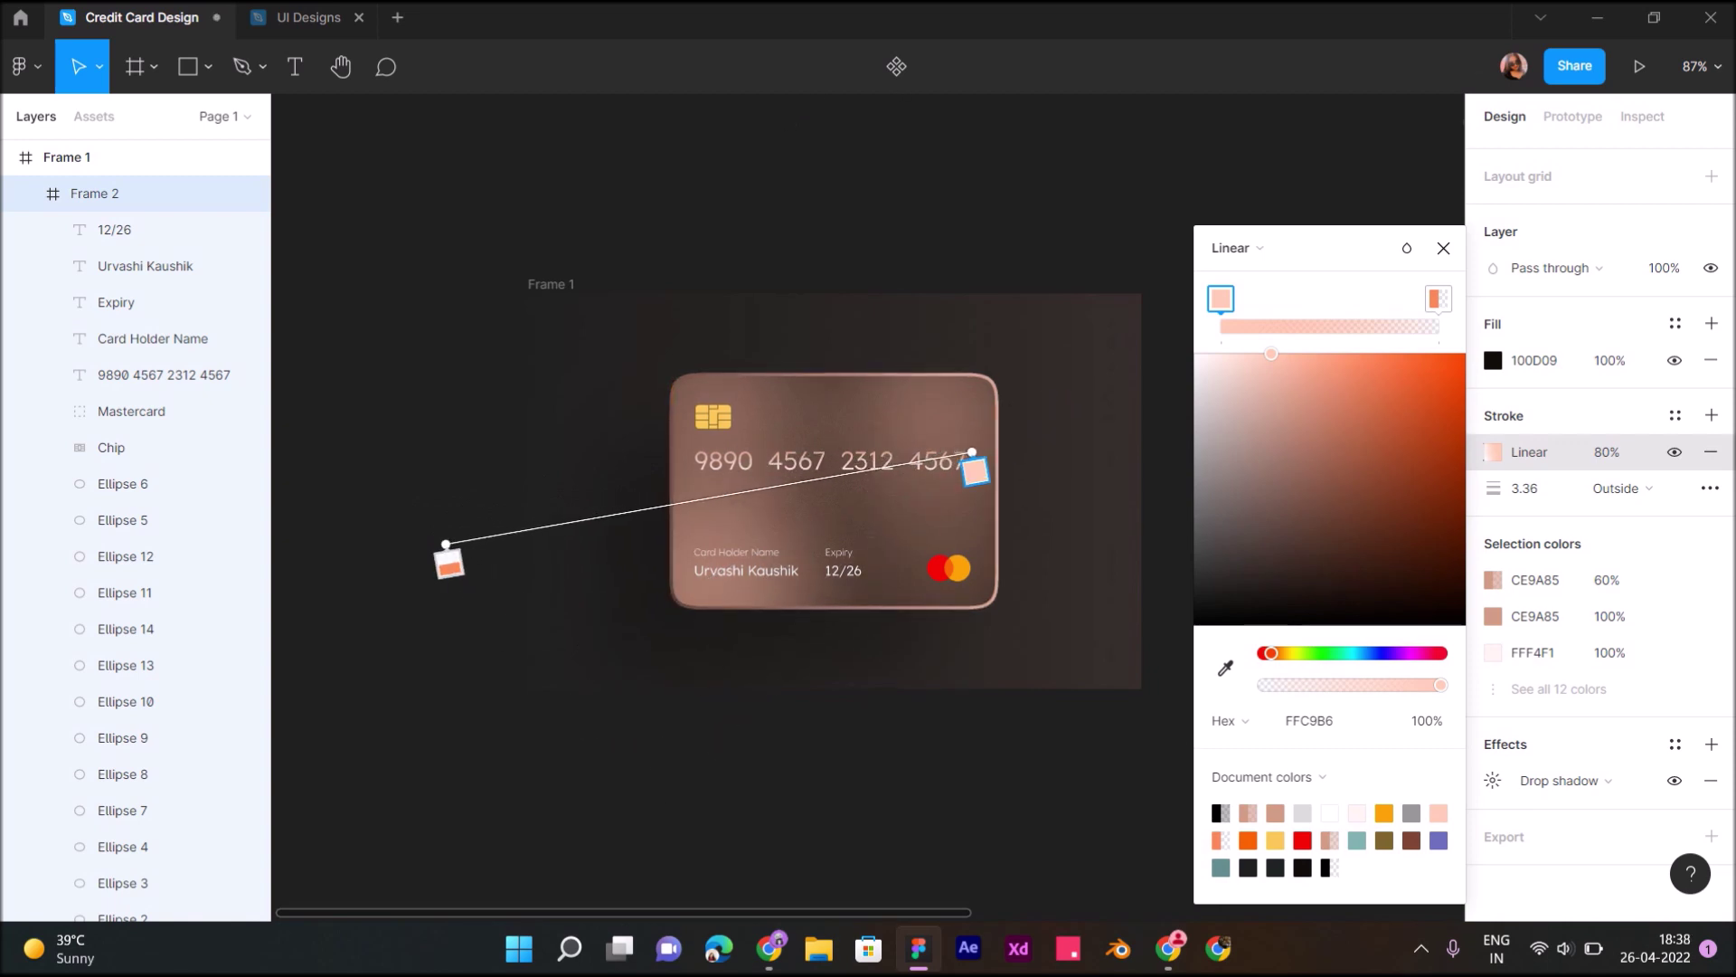
scroll(796, 571, "up", 3)
scroll(732, 507, "left", 3)
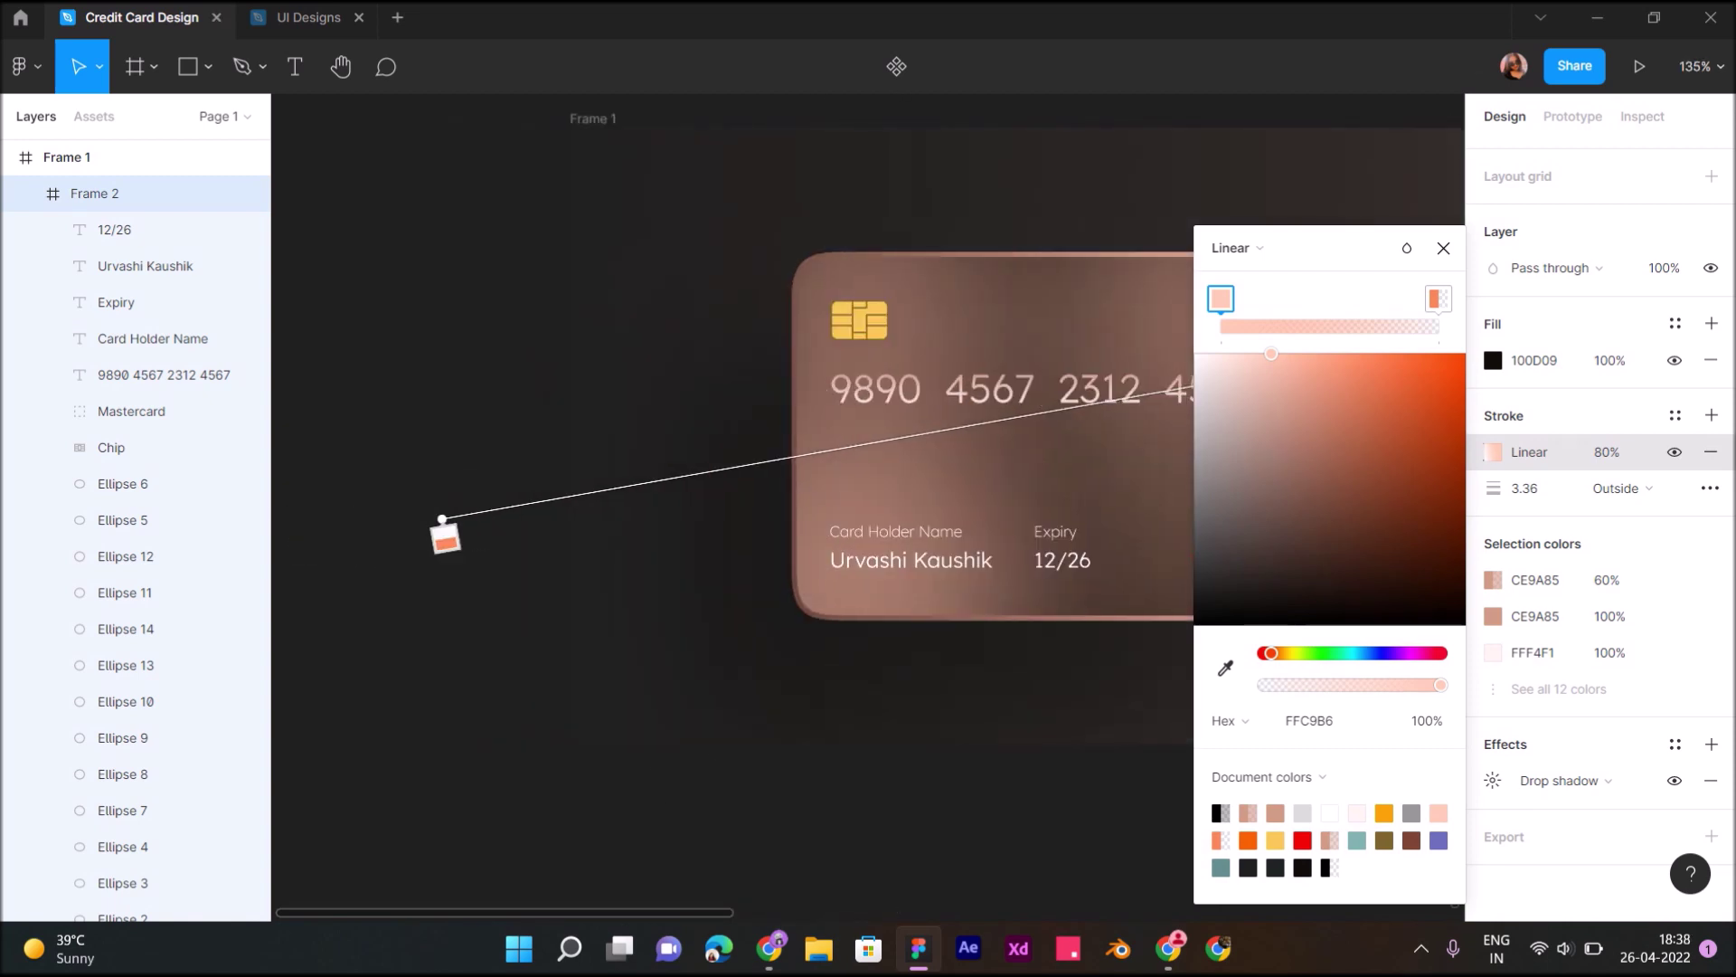
scroll(732, 488, "right", 3)
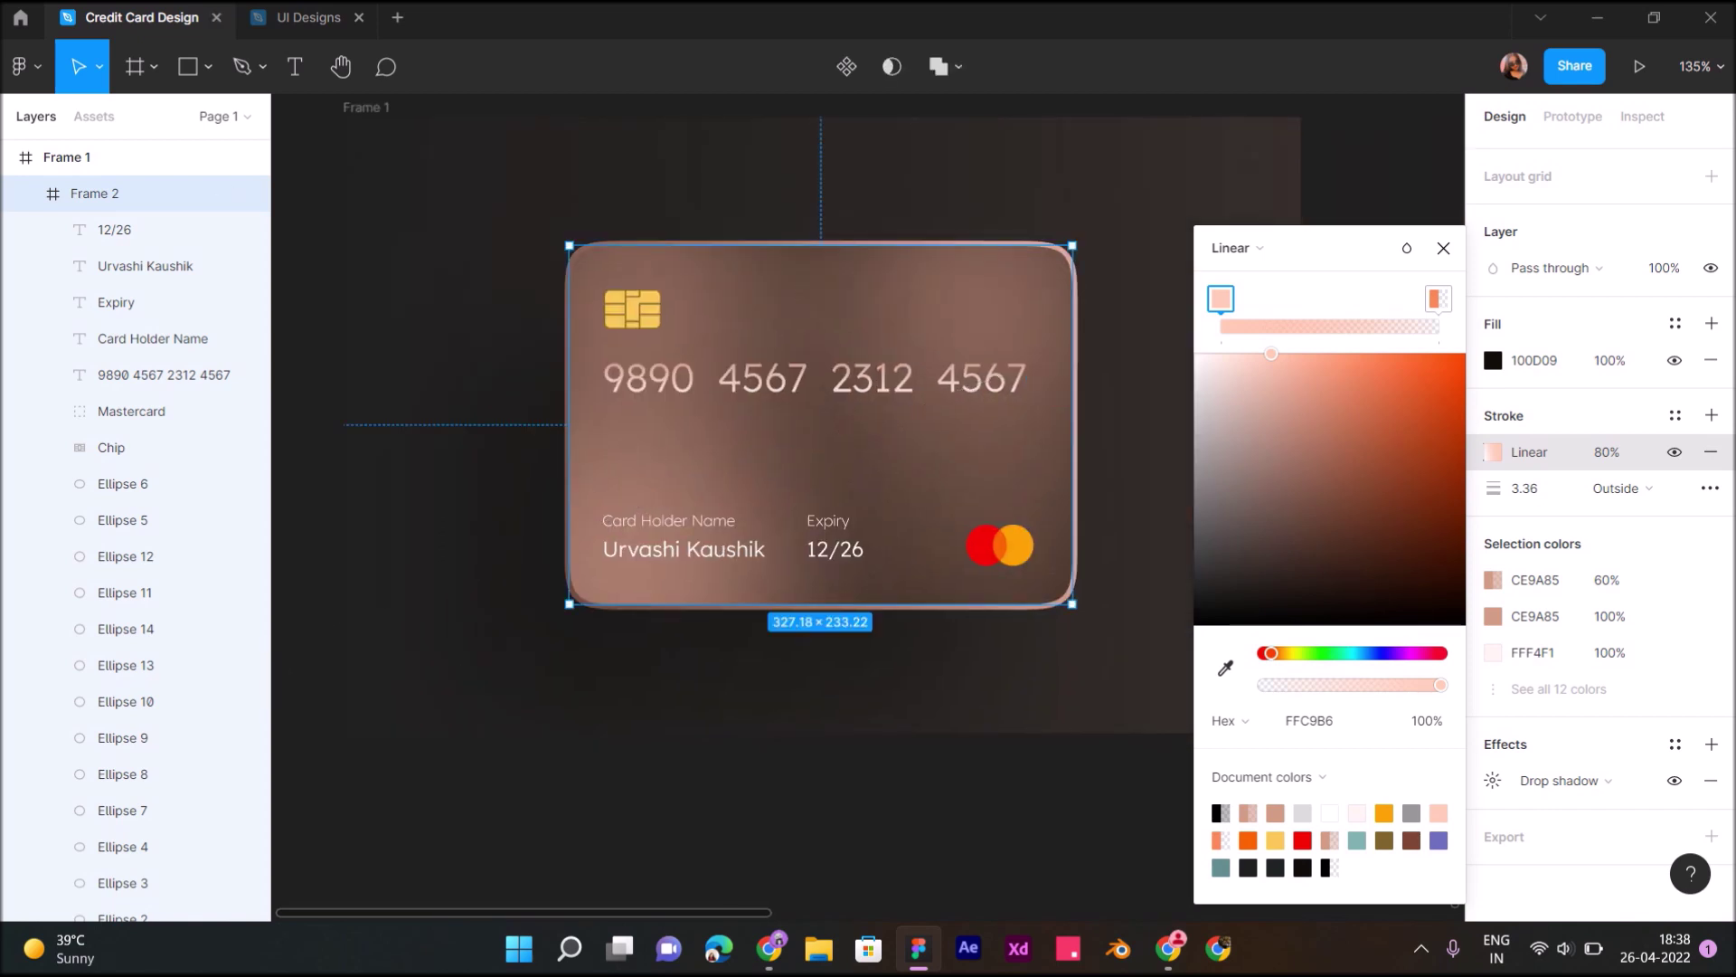
left_click(719, 552)
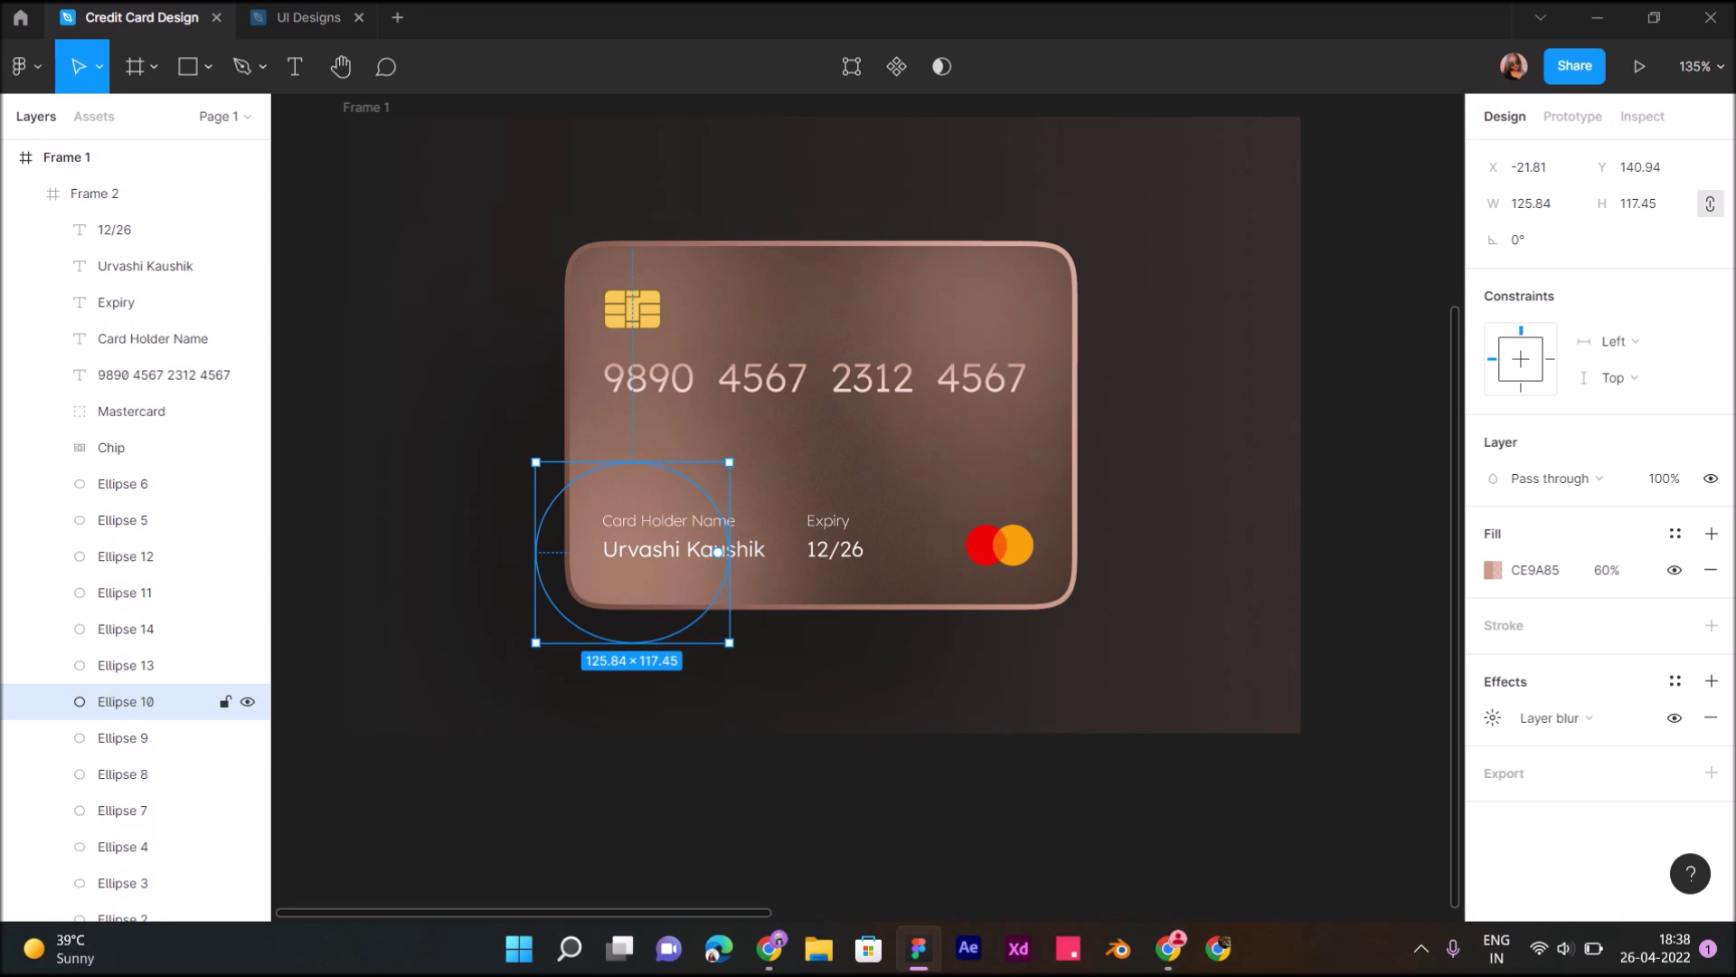
Move glow Ellipses 10, 9 and 8 onto the Mastercard logo
left_click_drag(719, 551, 1093, 580)
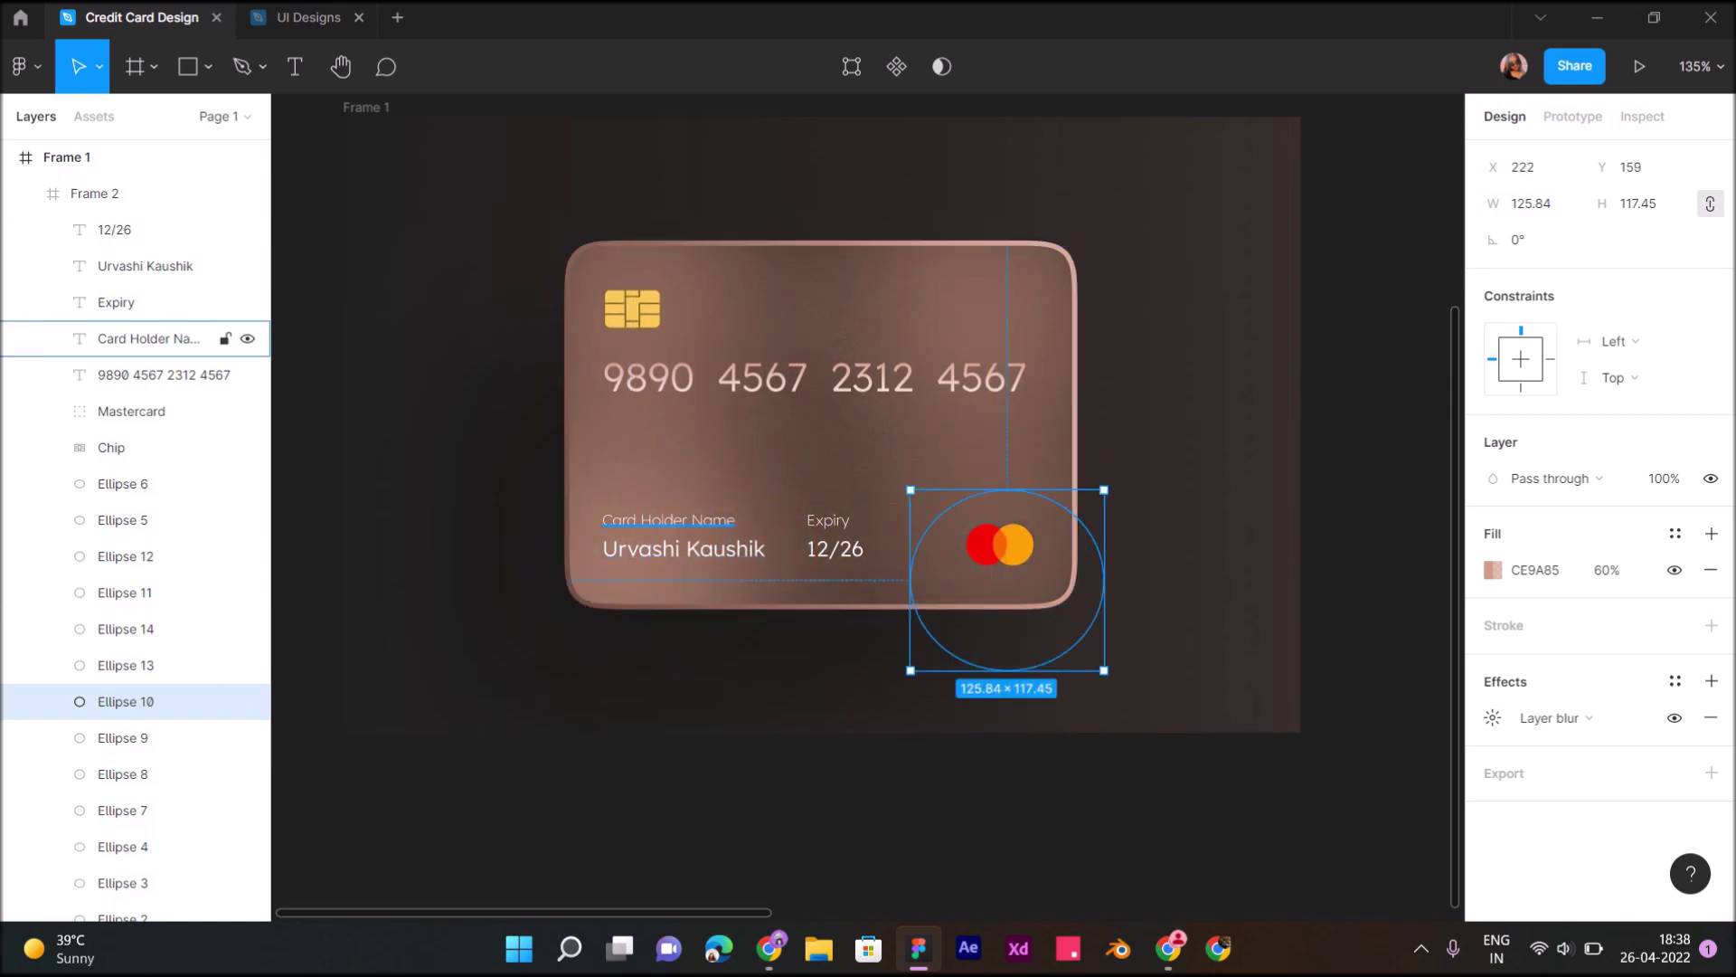
left_click_drag(633, 552, 1019, 579)
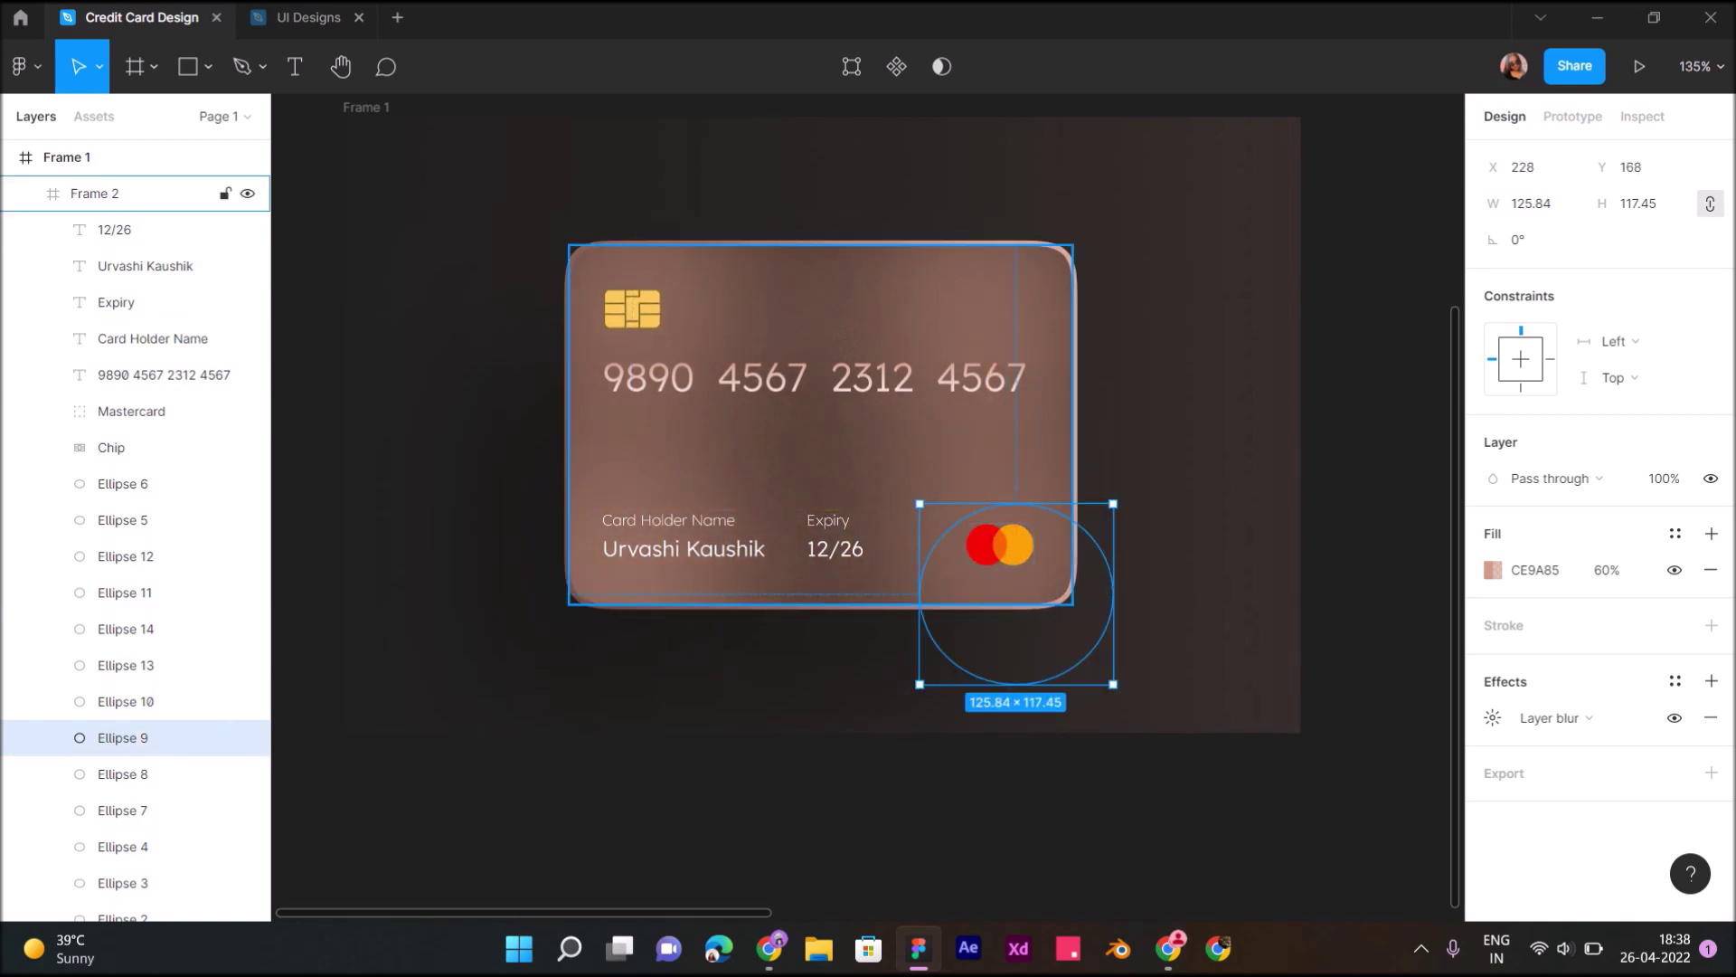
left_click_drag(633, 578, 925, 621)
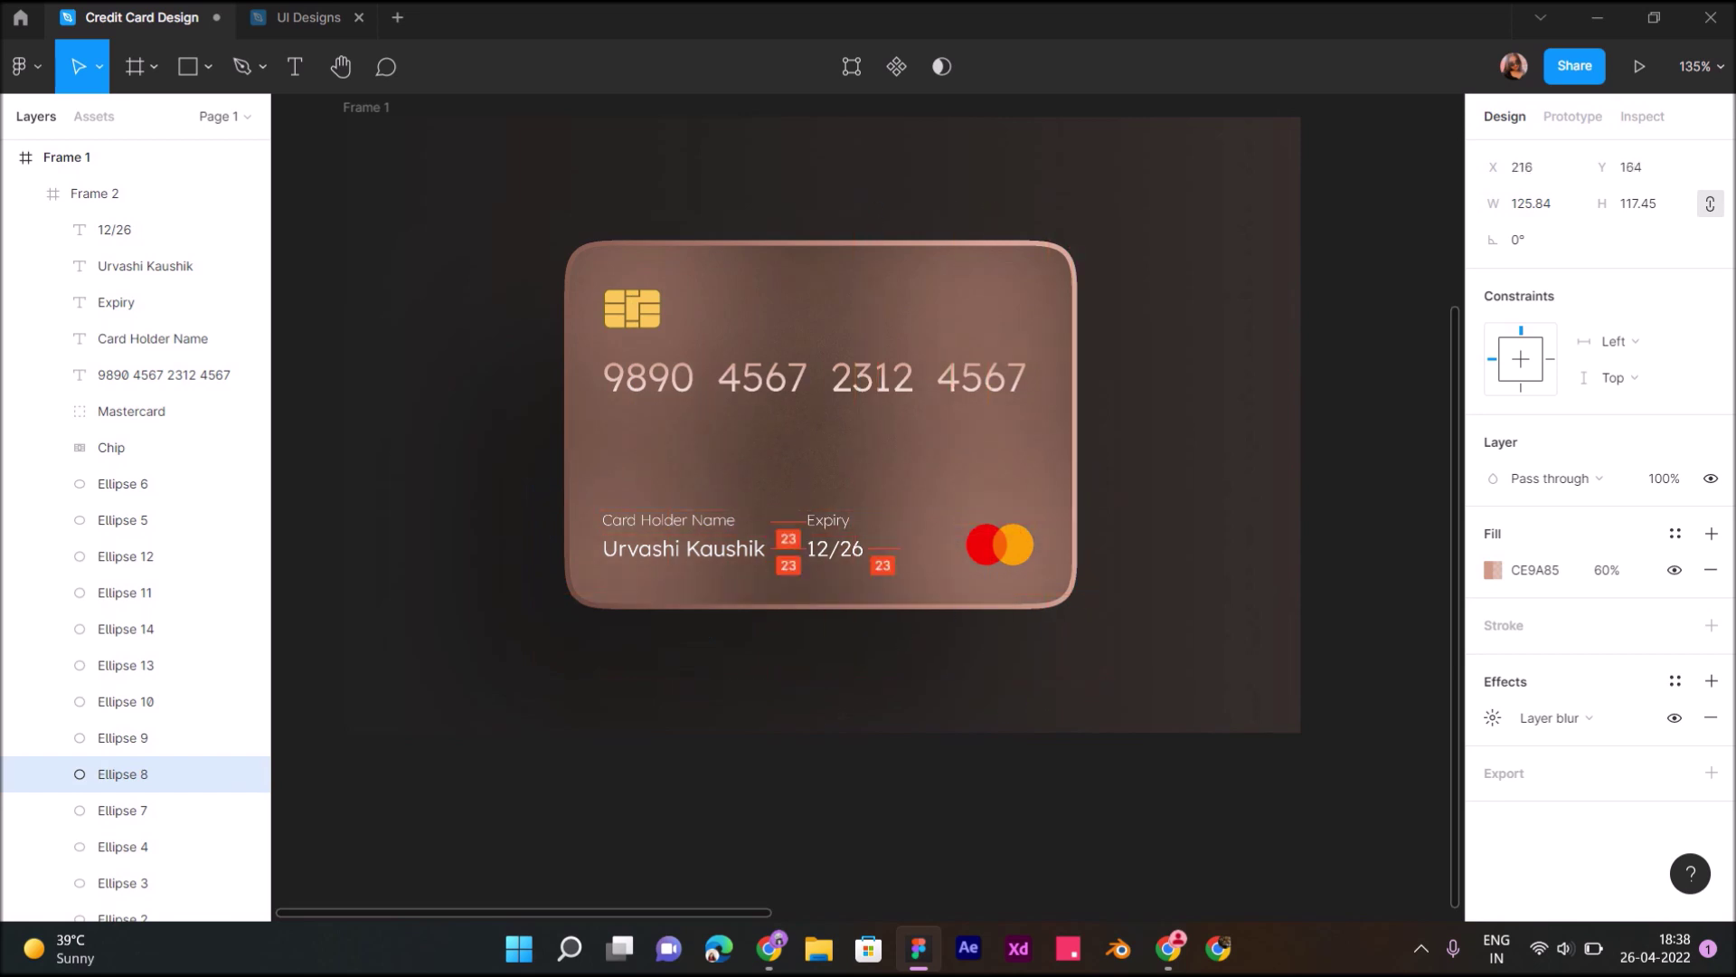
left_click_drag(1008, 580, 1007, 580)
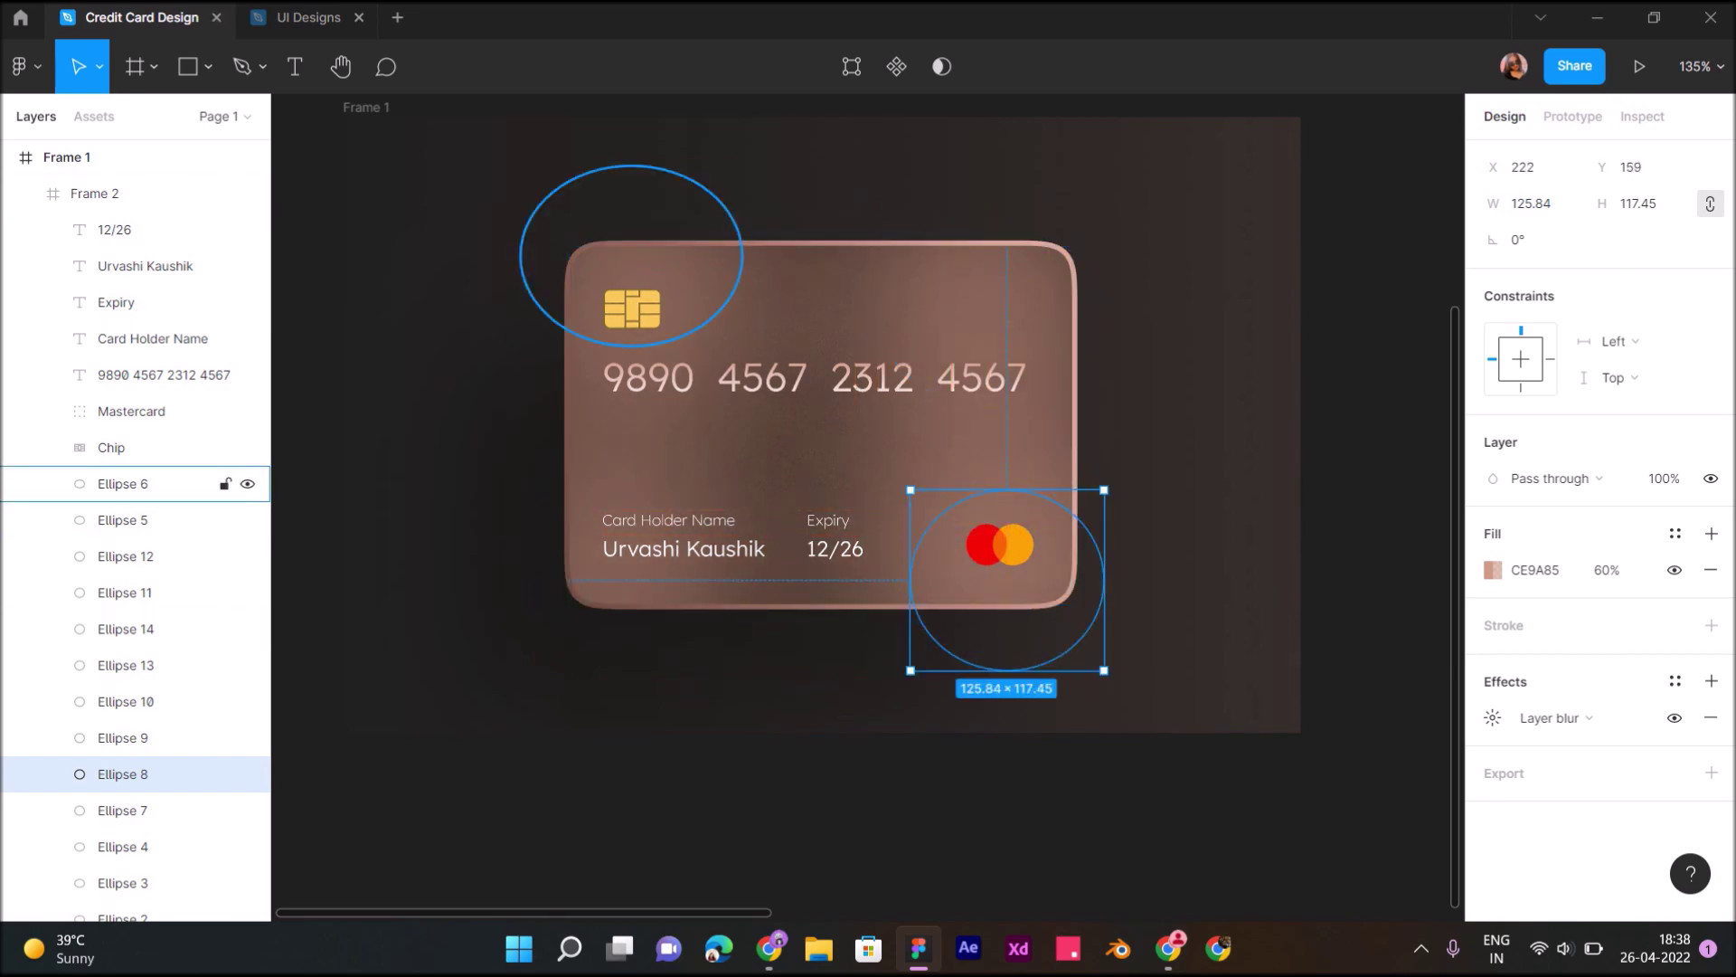
Move glow Ellipse 6 behind the card's top-right corner
left_click(122, 484)
key("Return")
key("Escape")
mouse_move(631, 256)
left_mouse_down()
mouse_move(993, 284)
mouse_move(988, 267)
left_mouse_up()
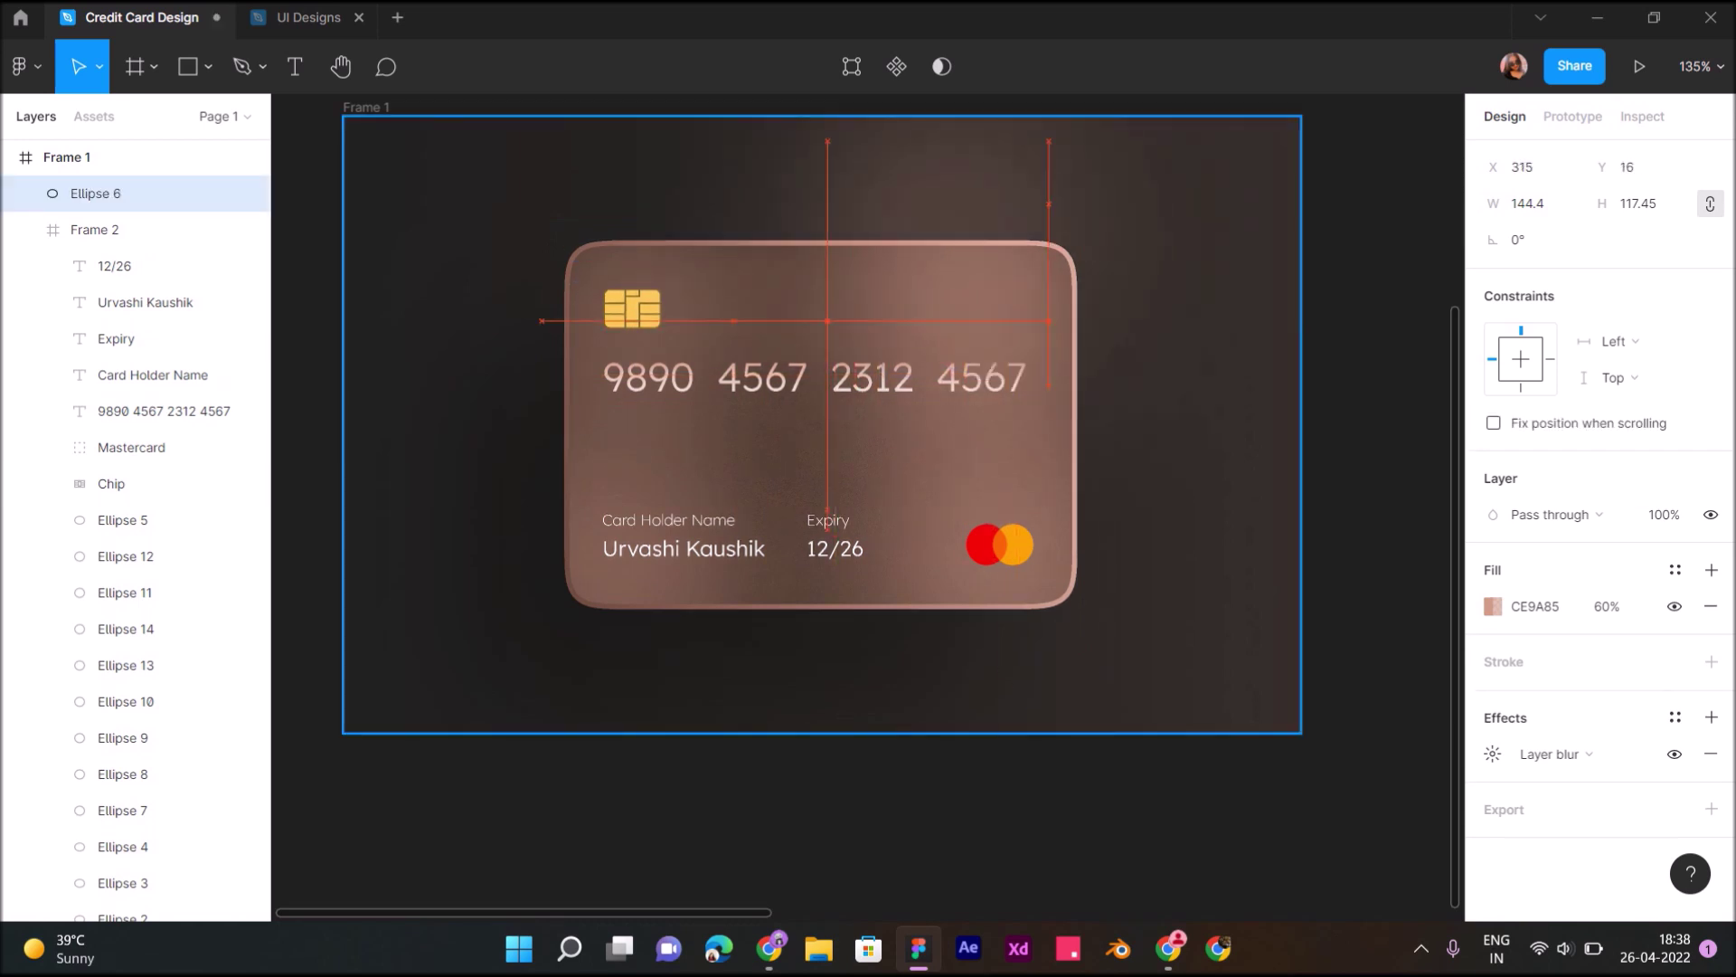
mouse_move(989, 267)
left_mouse_down()
mouse_move(883, 291)
mouse_move(1027, 280)
left_mouse_up()
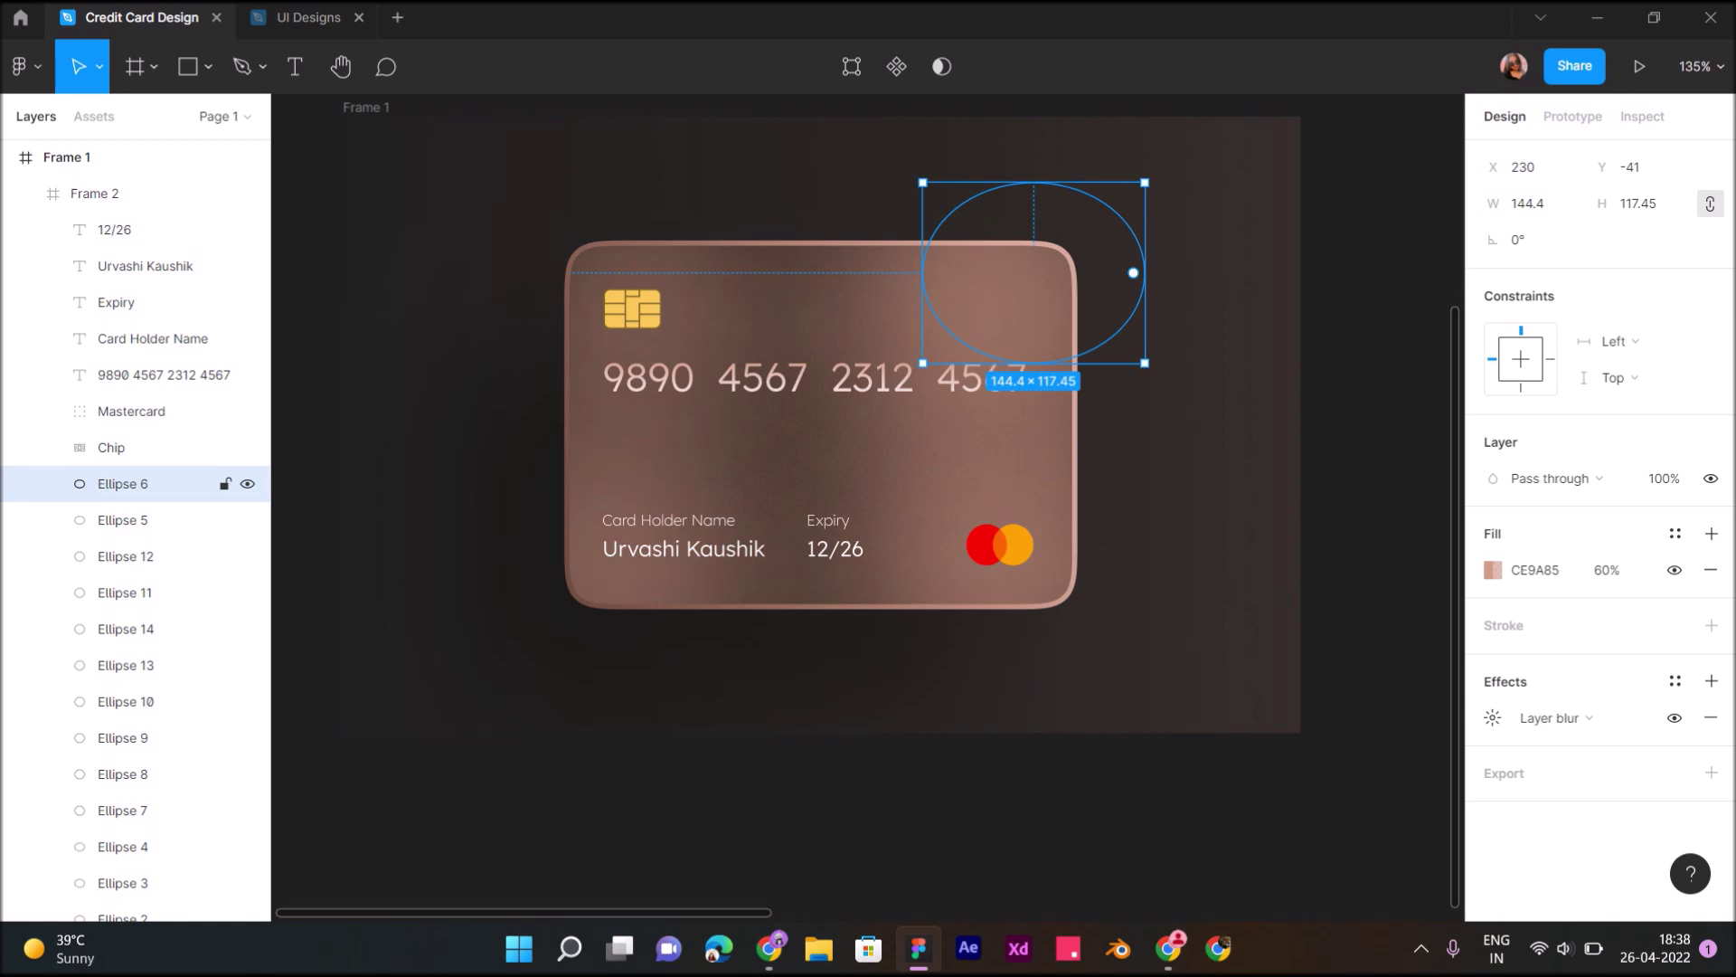
left_click(670, 769)
Zoom out and inspect the card number text's gradient fill
key("shift+0")
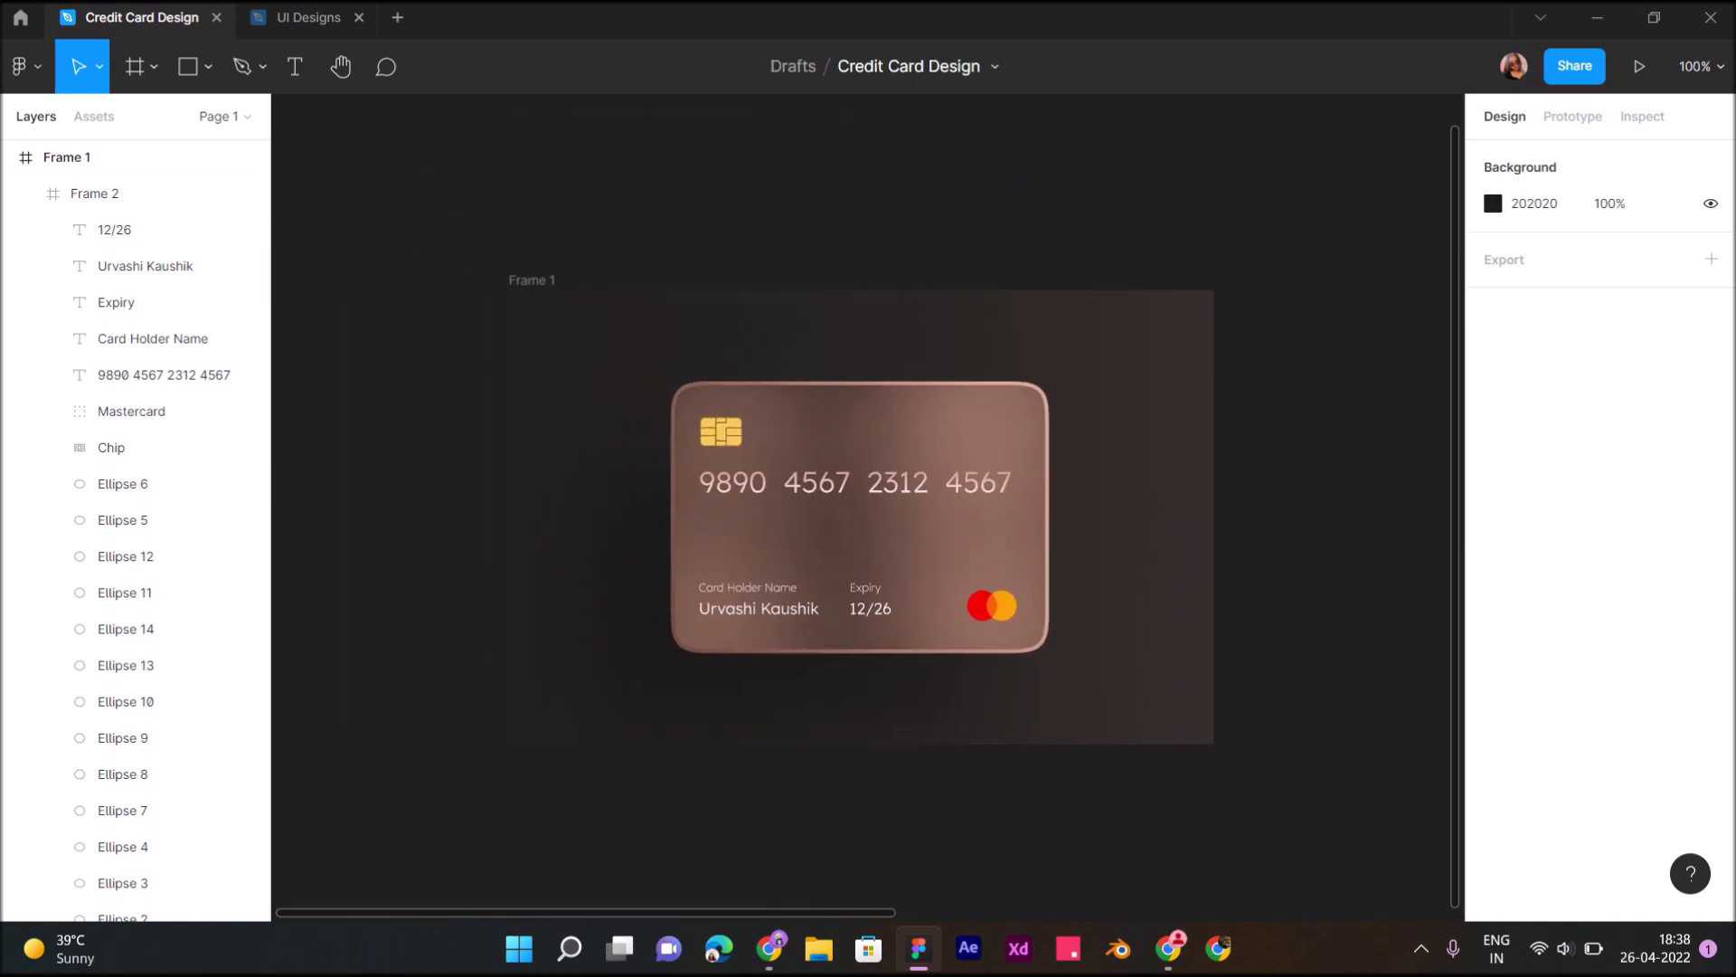
scroll(713, 787, "down", 1)
double_click(839, 515)
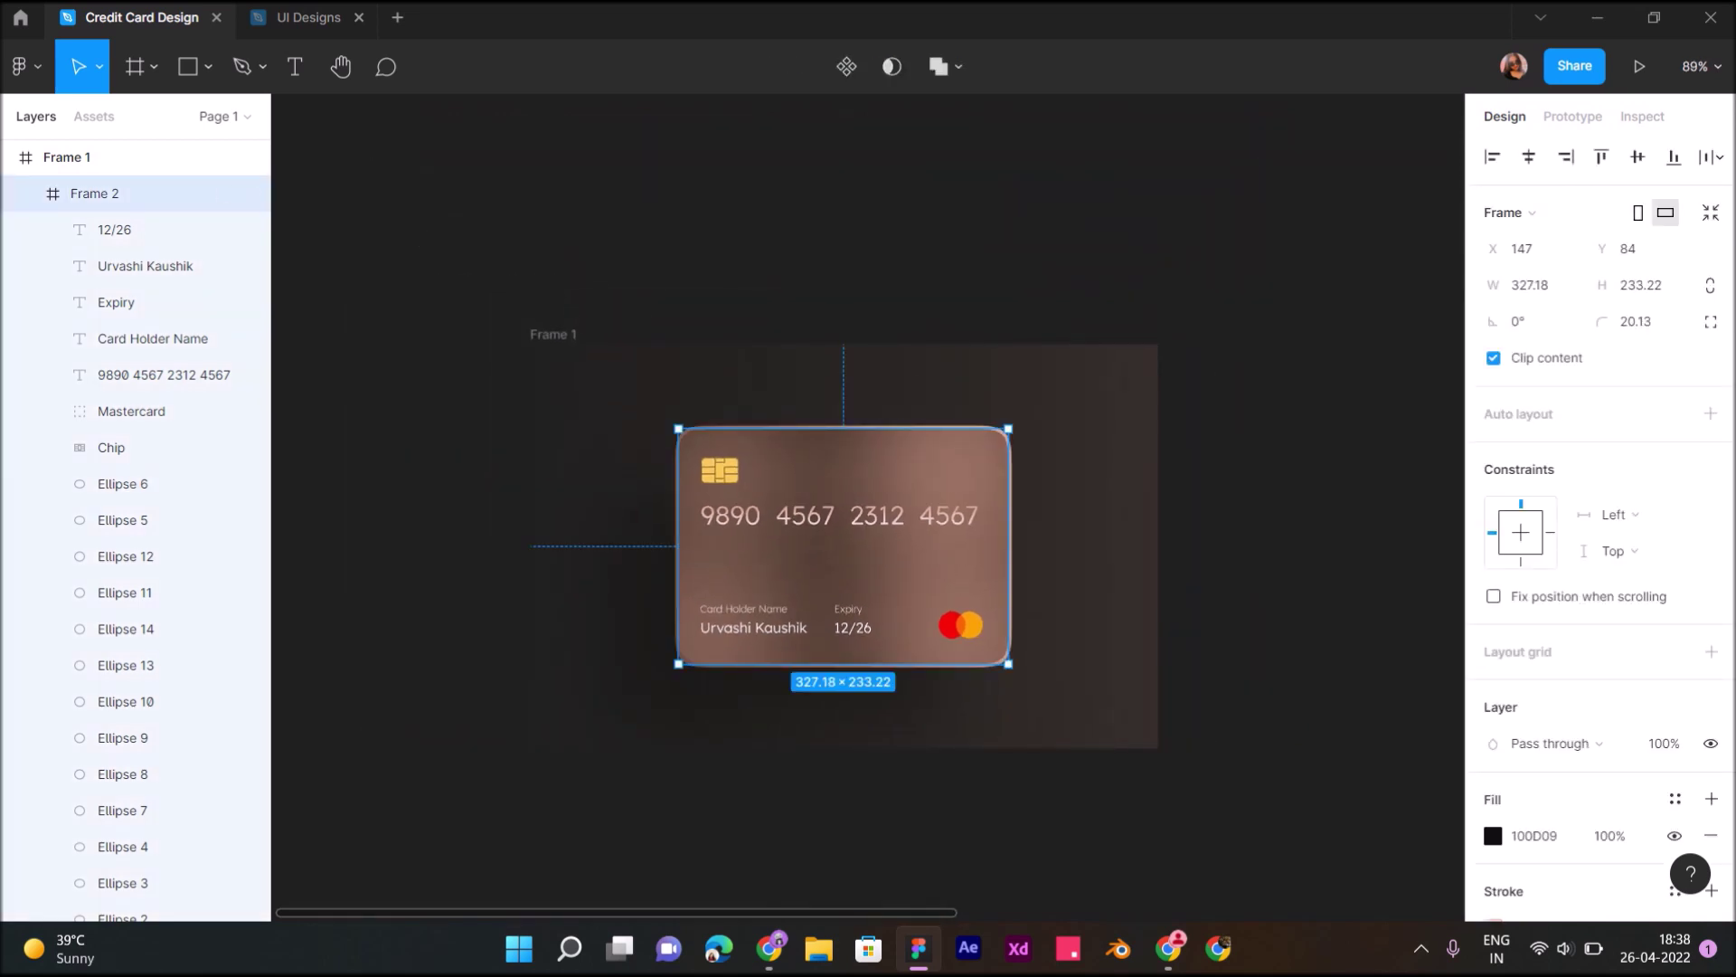
left_click(1493, 861)
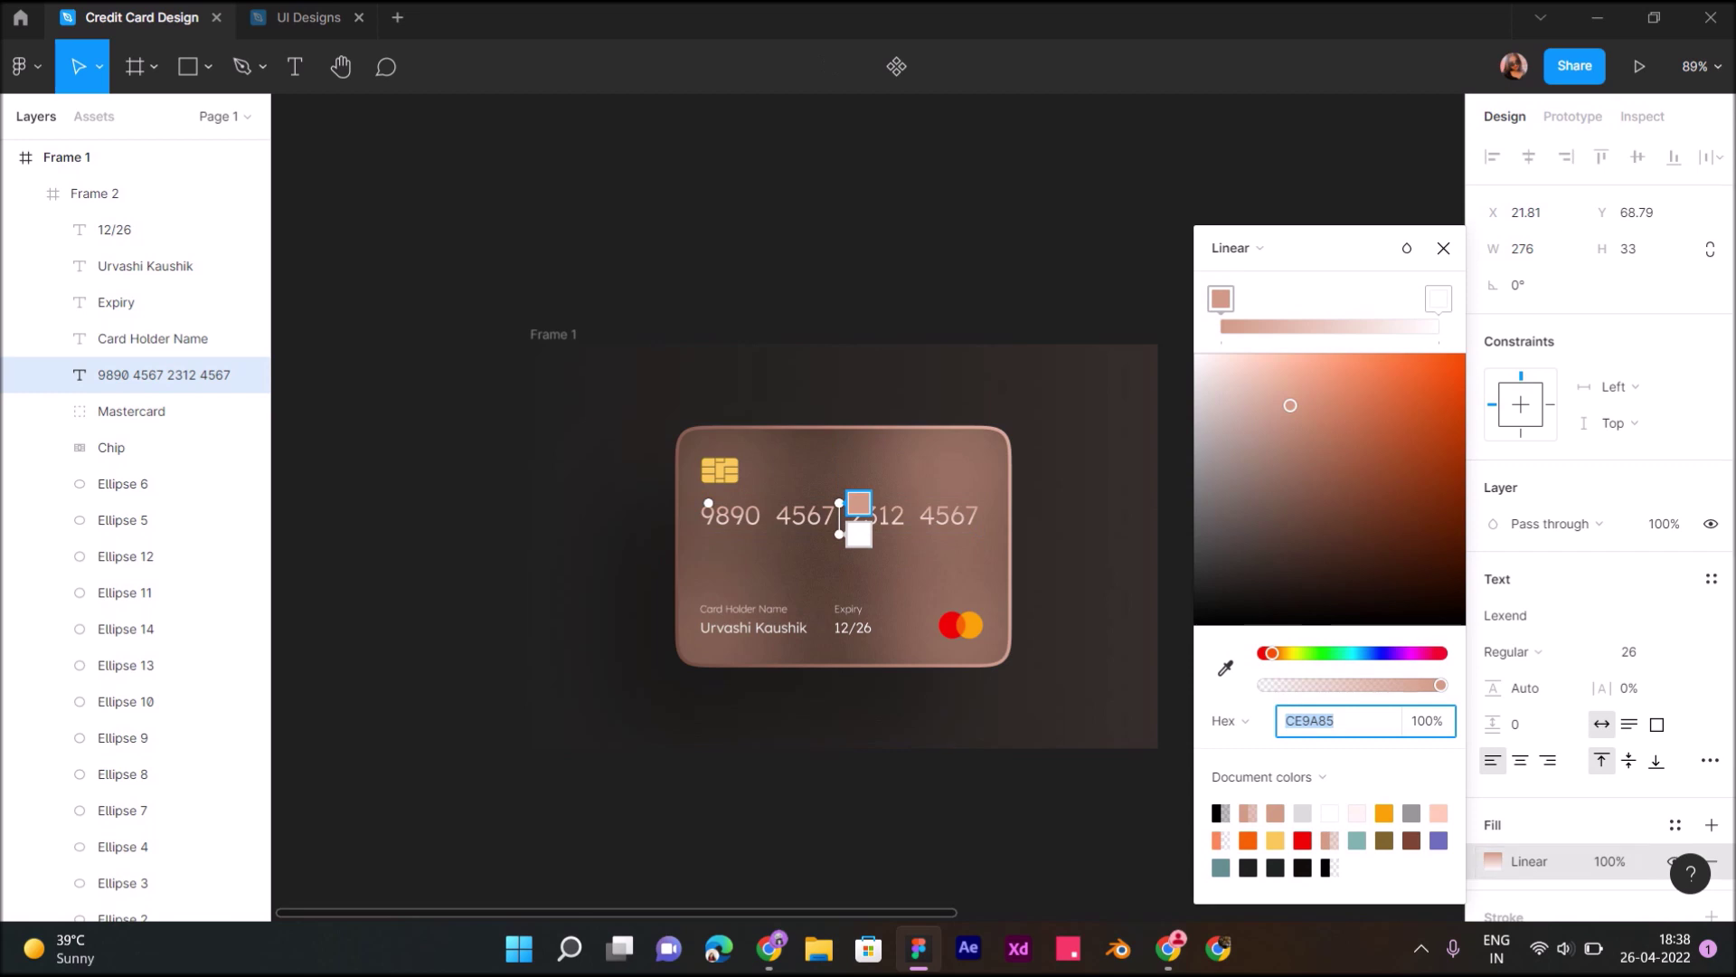
scroll(1600, 633, "down", 2)
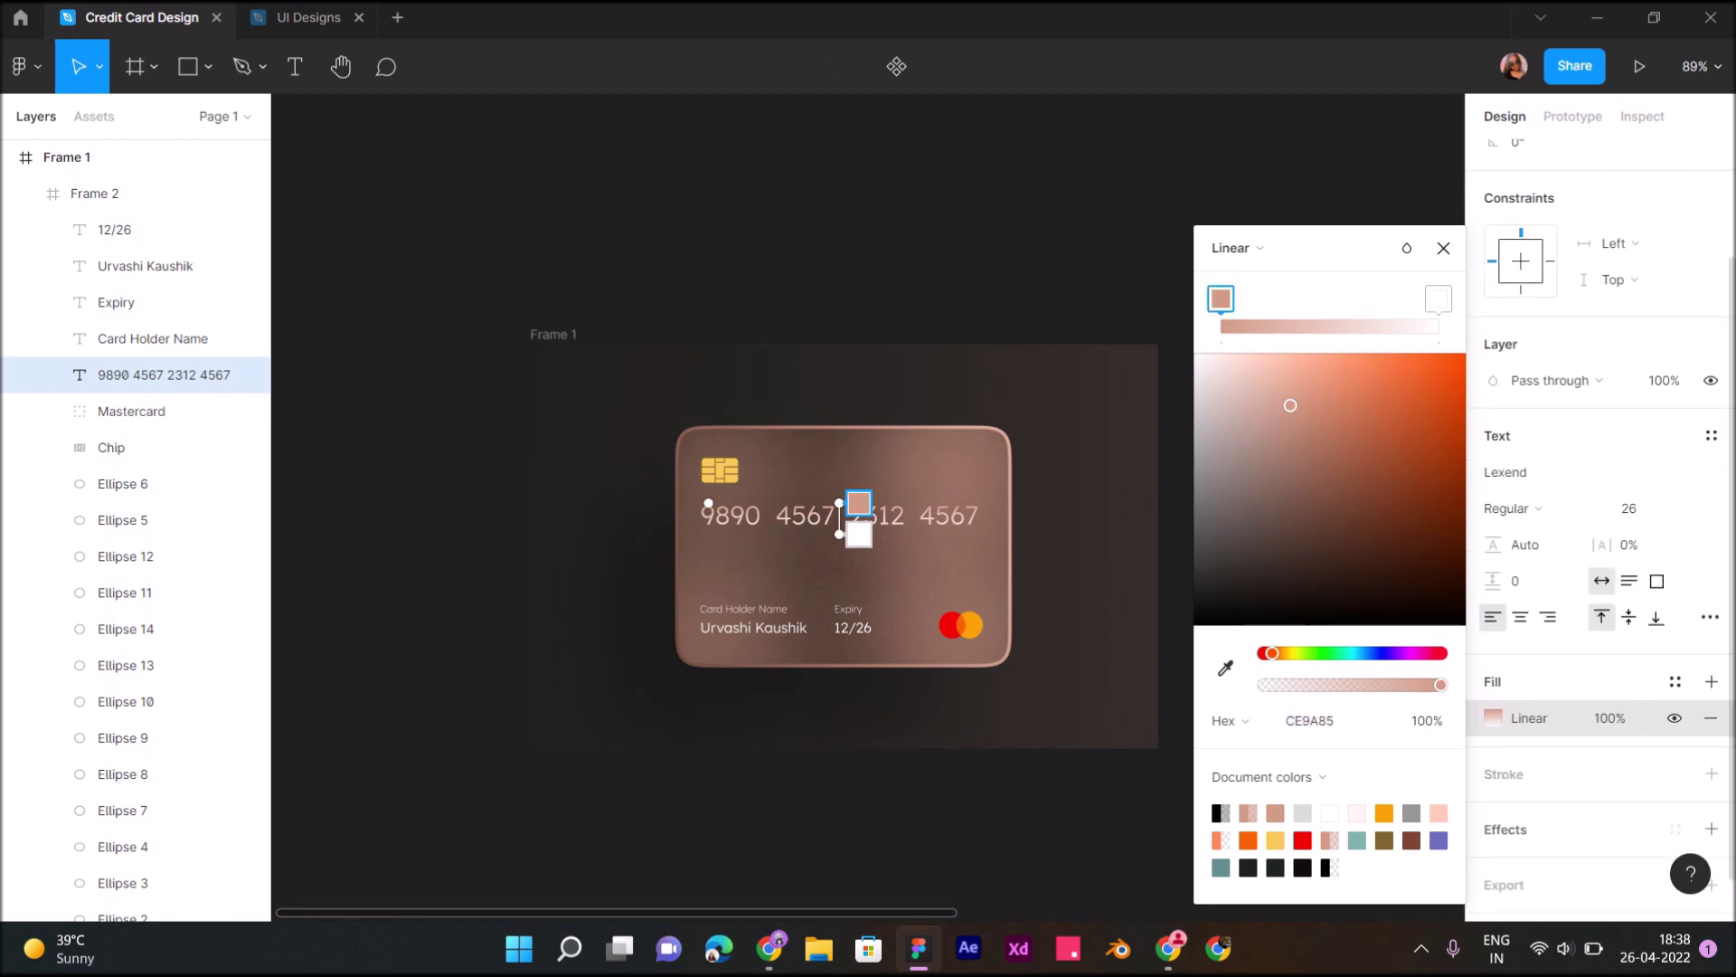
key("Escape")
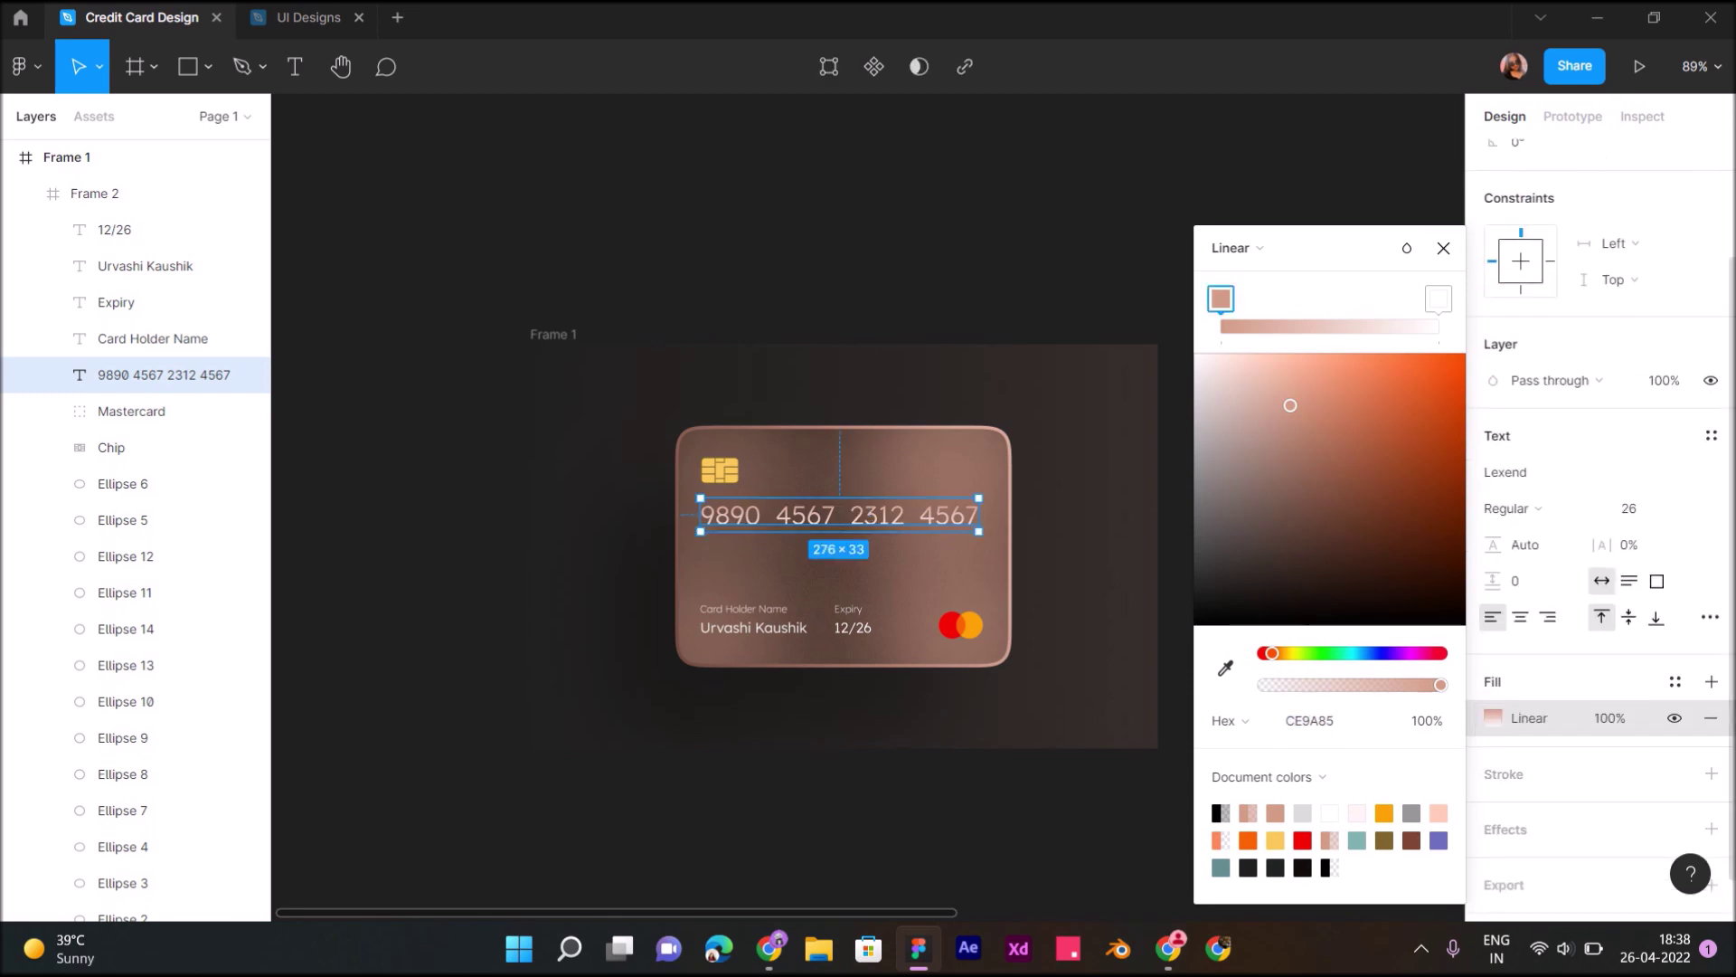
left_click(1443, 247)
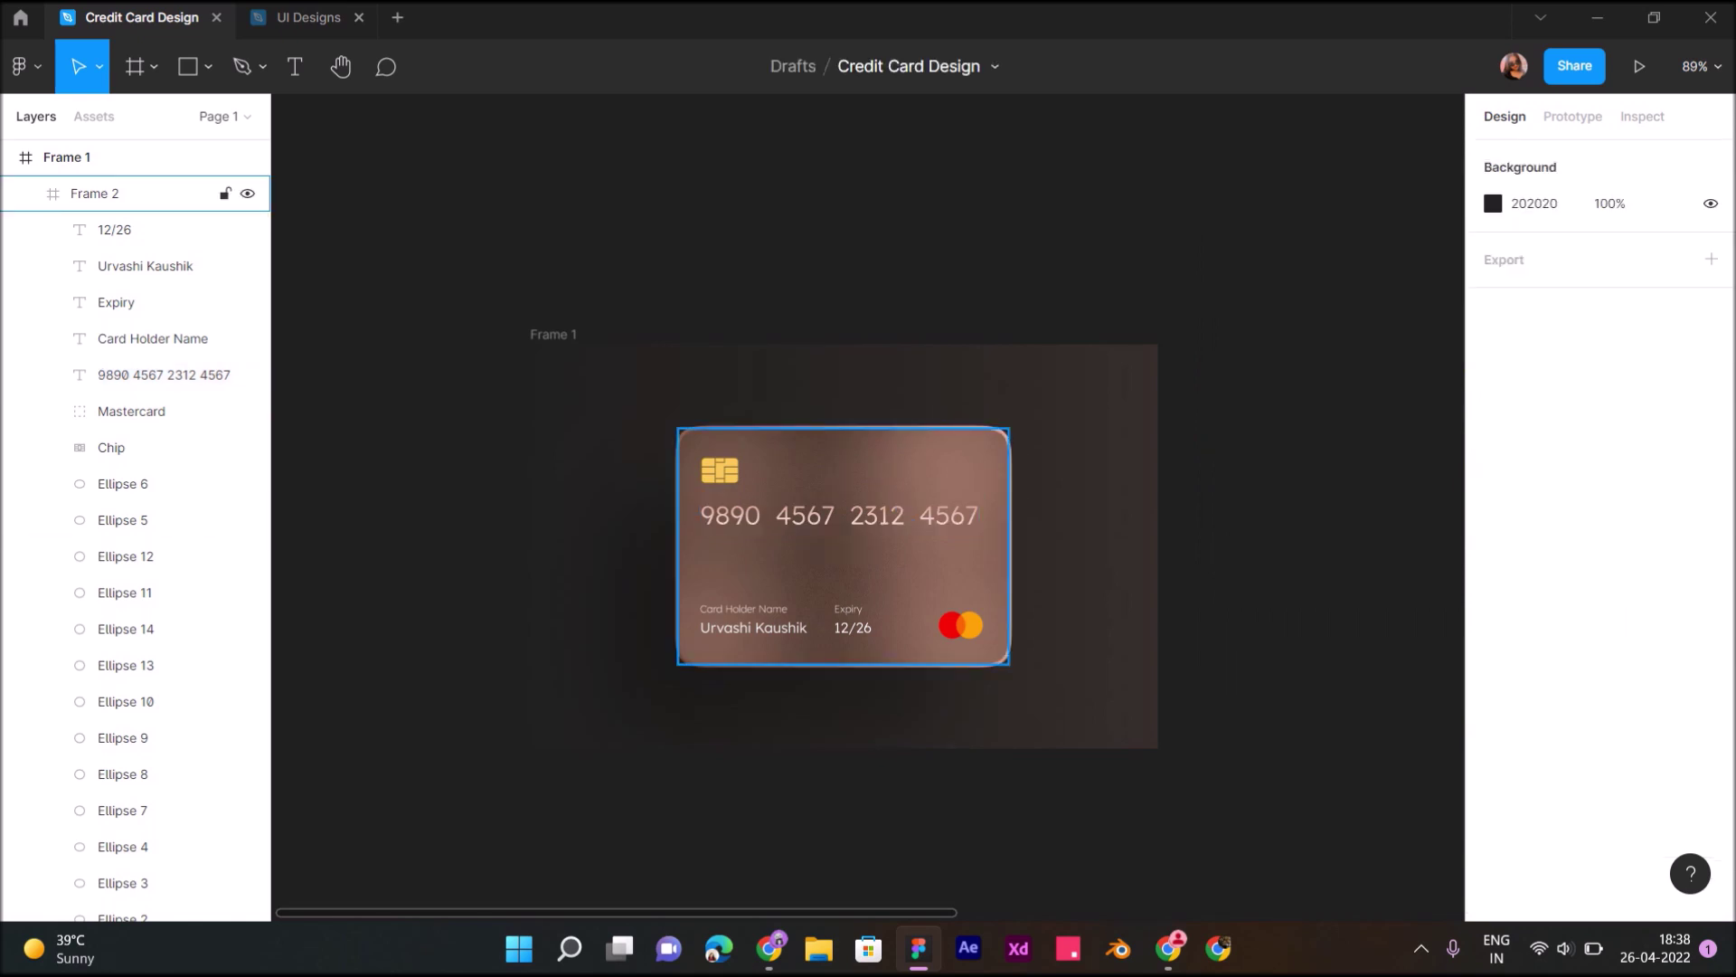
Set the card Frame 2 stroke gradient opacity to 100%
left_click(117, 192)
left_click(1493, 737)
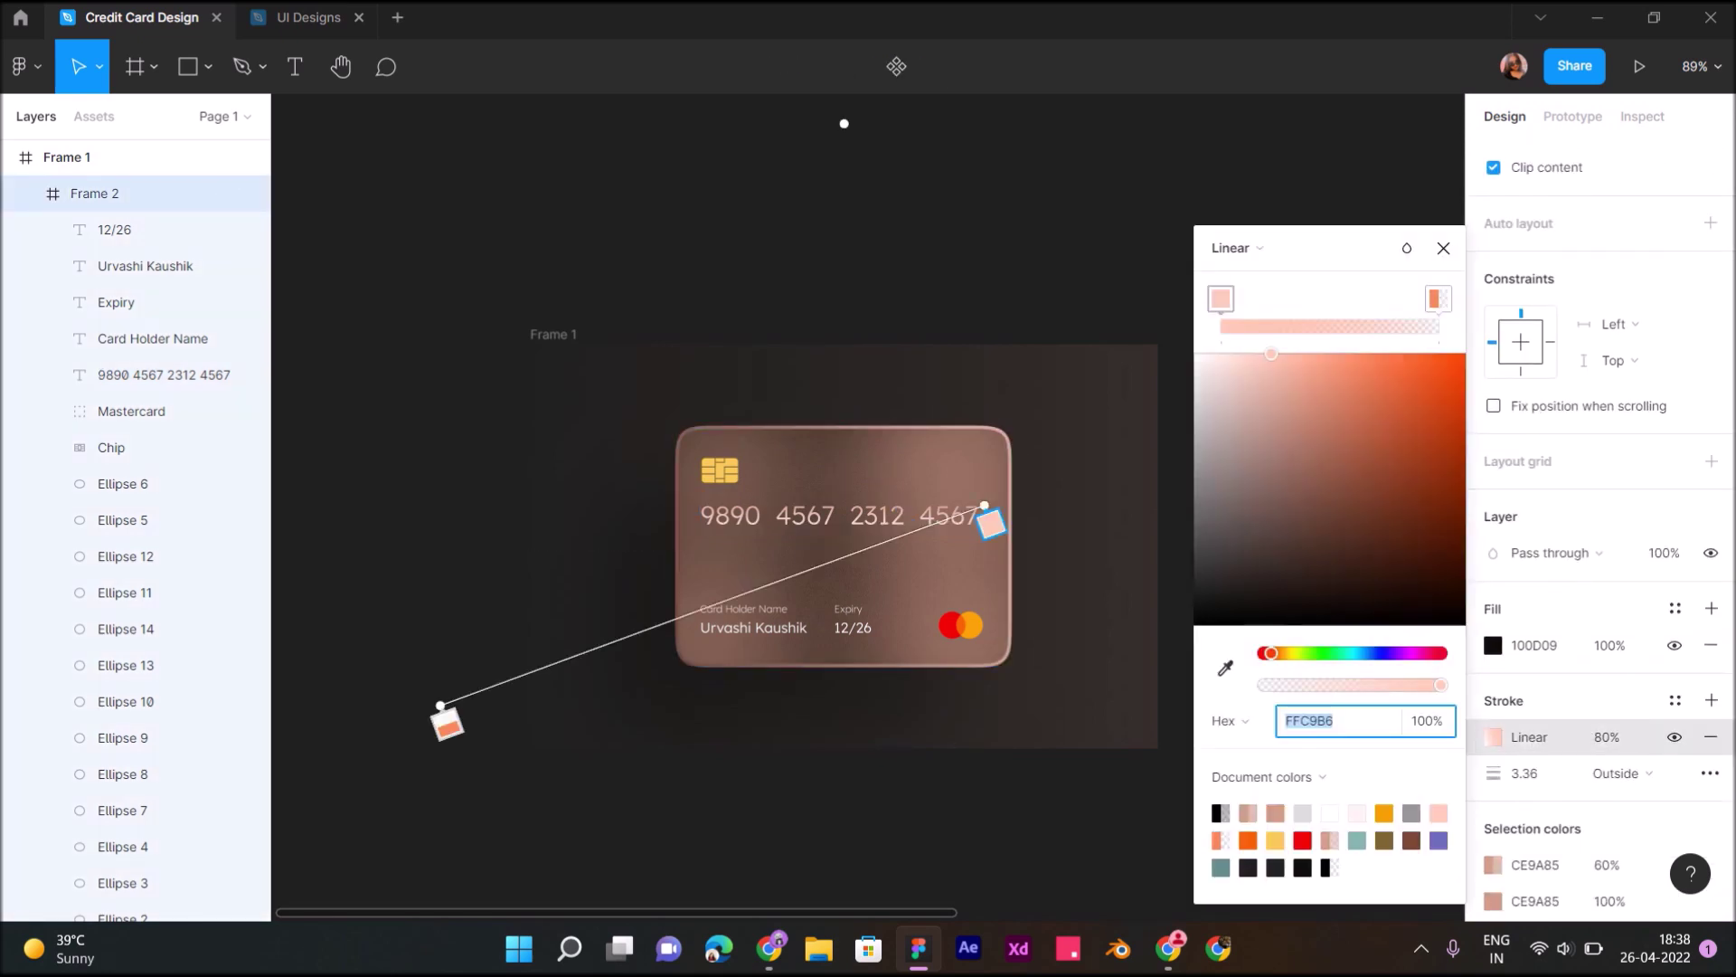
left_click_drag(440, 706, 500, 710)
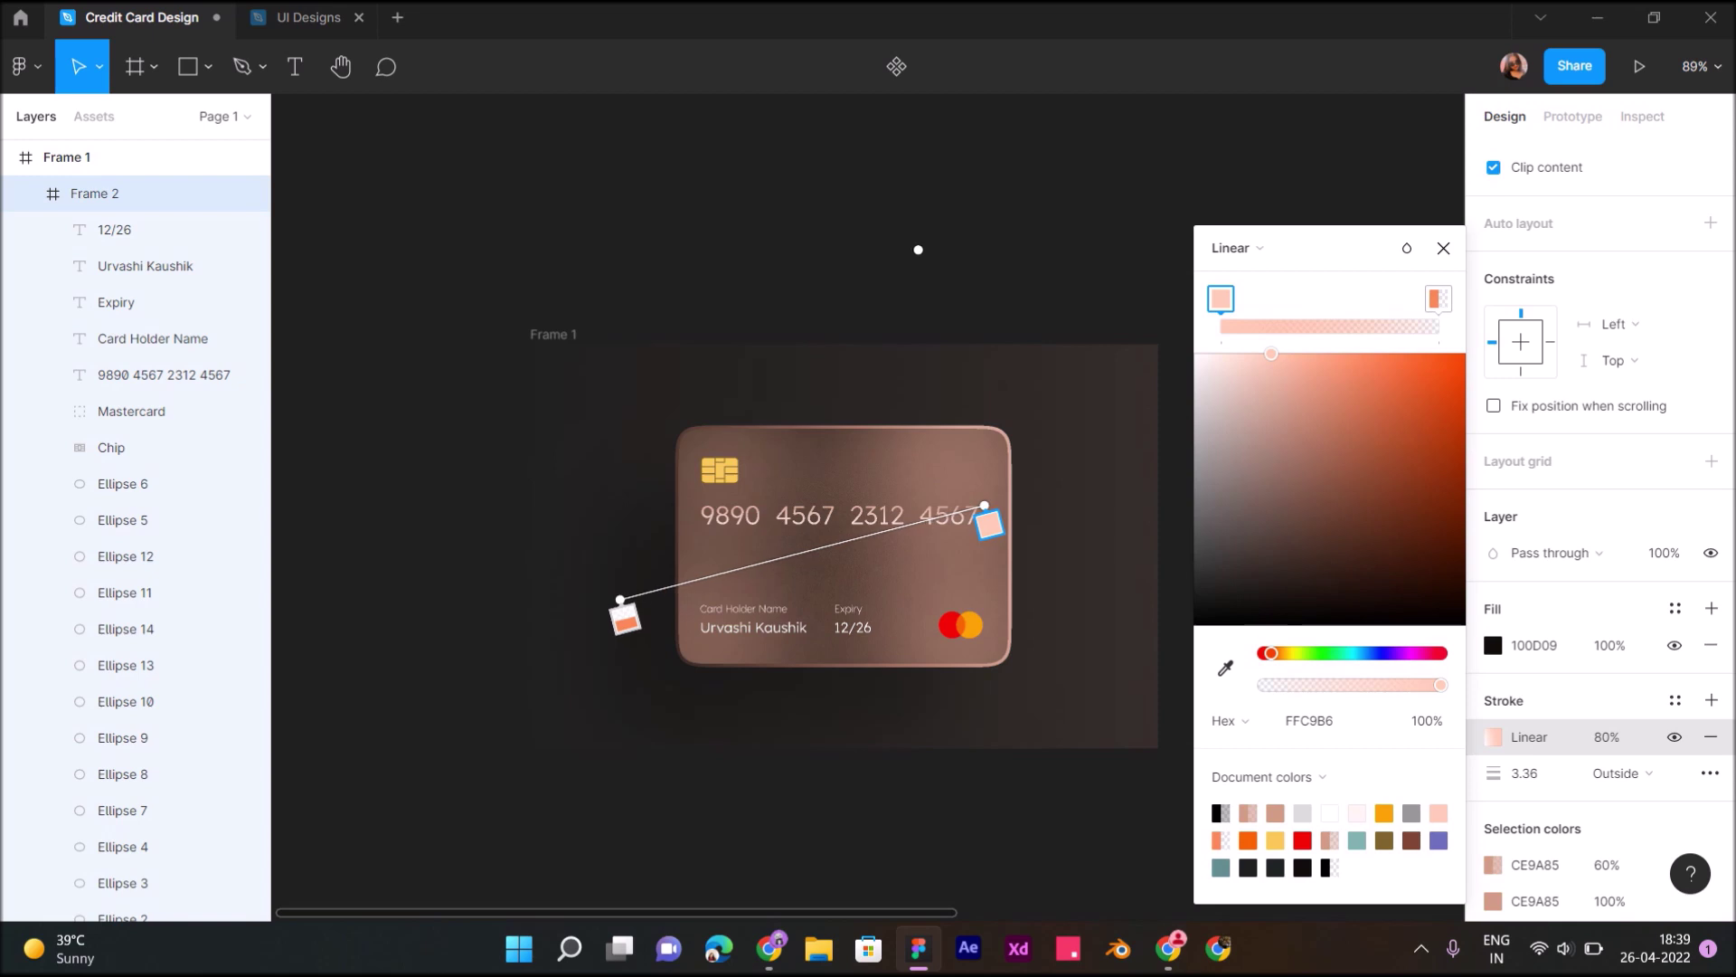
left_click(1607, 737)
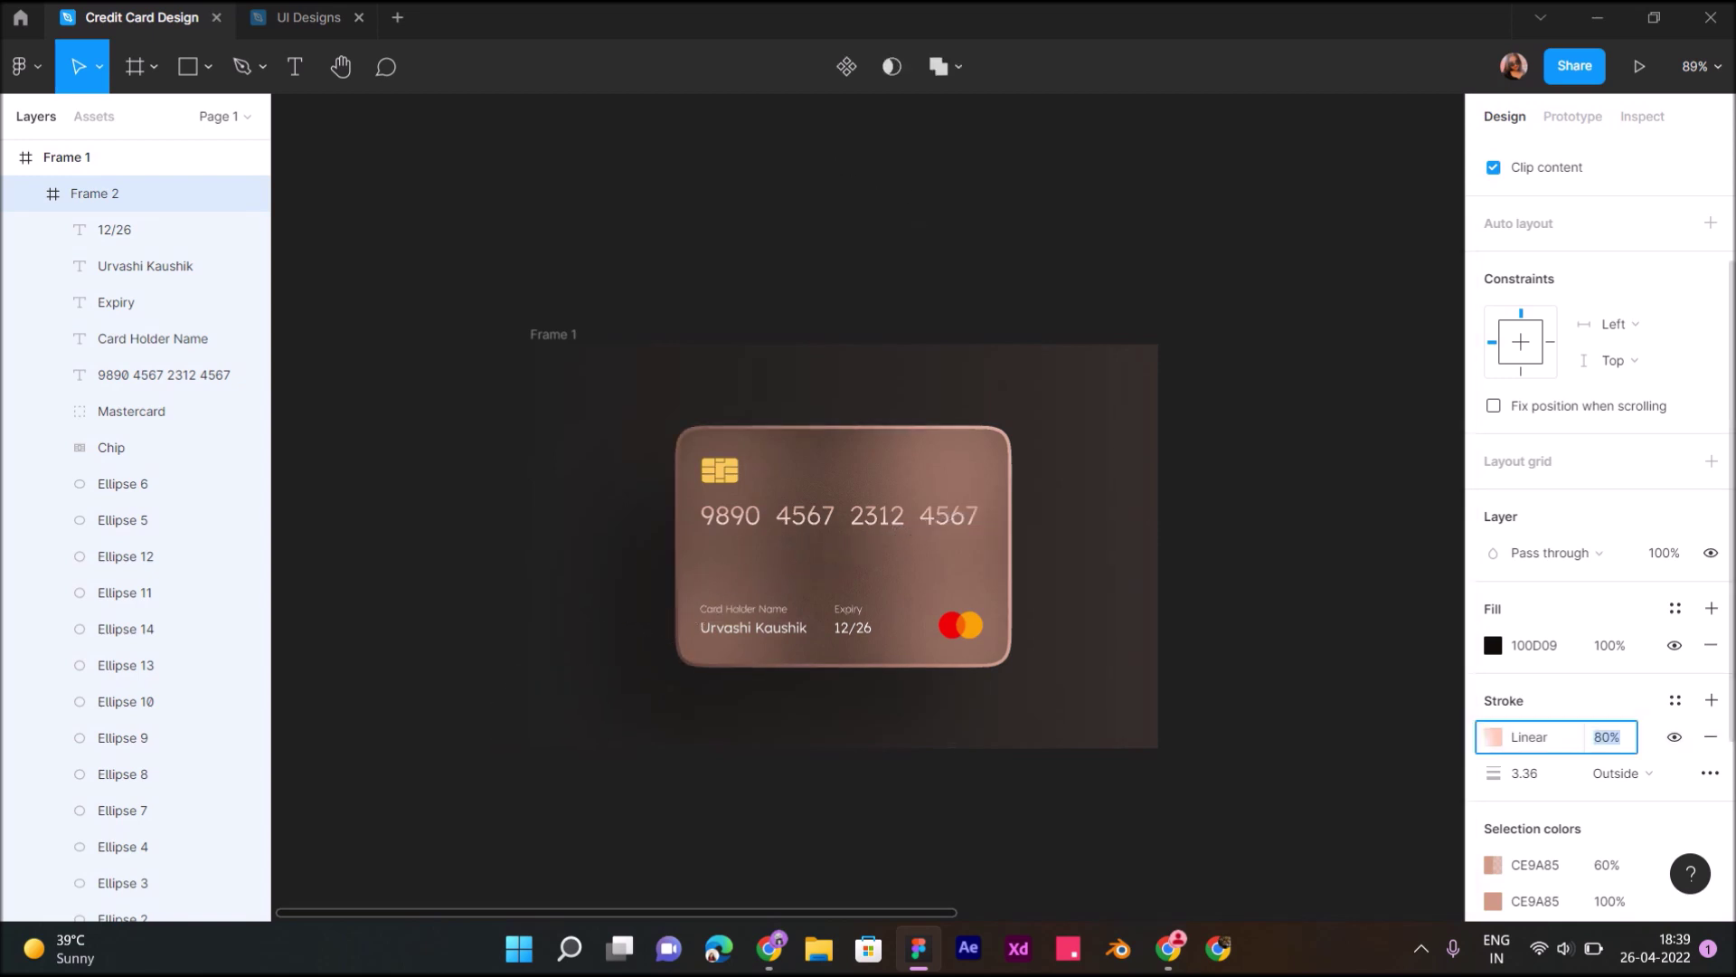
type("100")
key("Return")
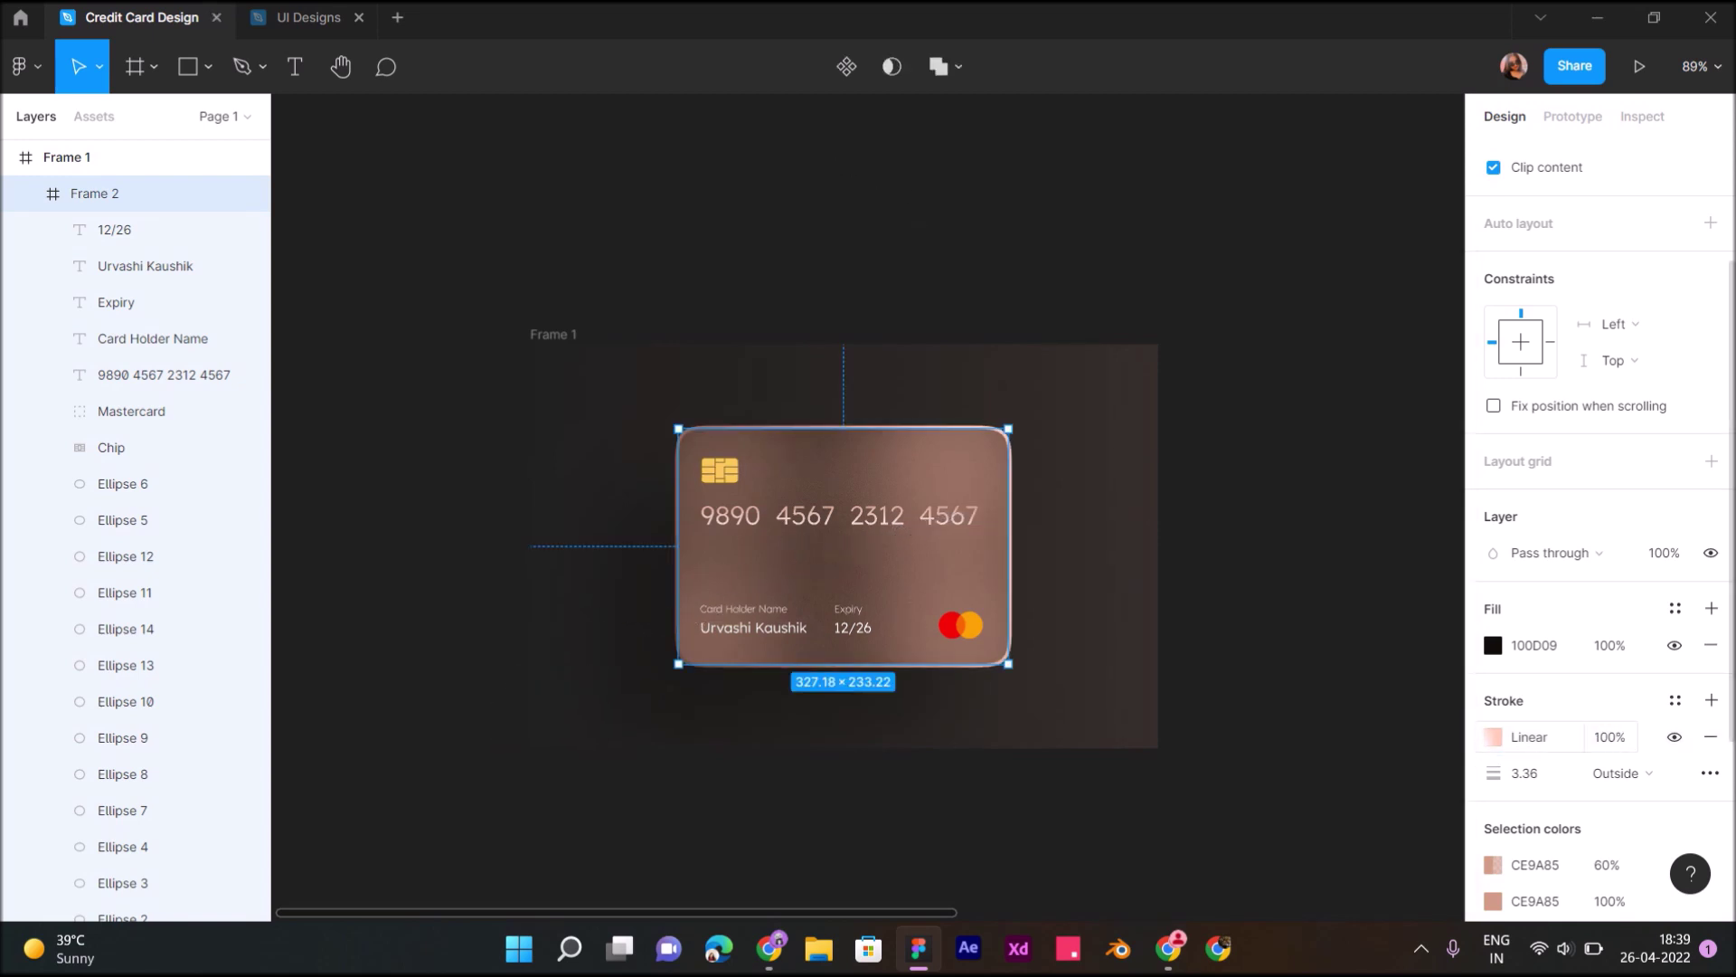
Angle the stroke gradient nearly horizontally, from the card's left side past its right edge
left_click(1493, 737)
mouse_move(497, 708)
left_mouse_down()
mouse_move(649, 596)
mouse_move(537, 546)
left_mouse_up()
mouse_move(985, 506)
left_mouse_down()
mouse_move(1097, 515)
mouse_move(1097, 543)
mouse_move(1027, 515)
mouse_move(1103, 456)
left_mouse_up()
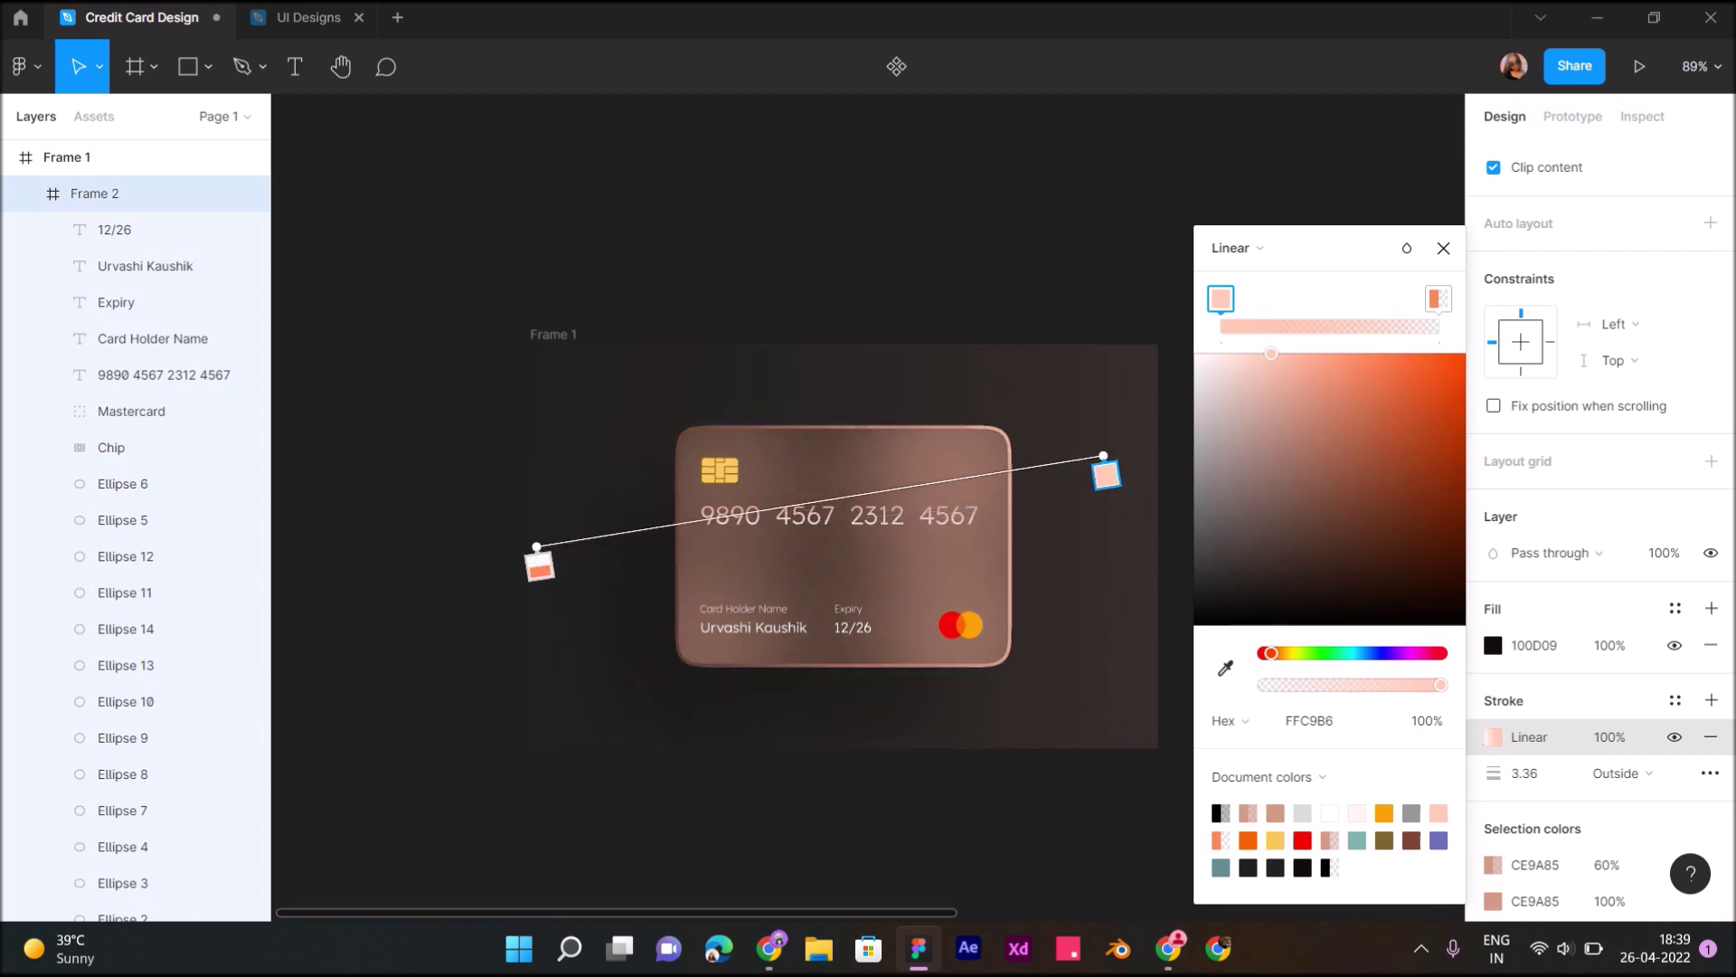
key("Escape")
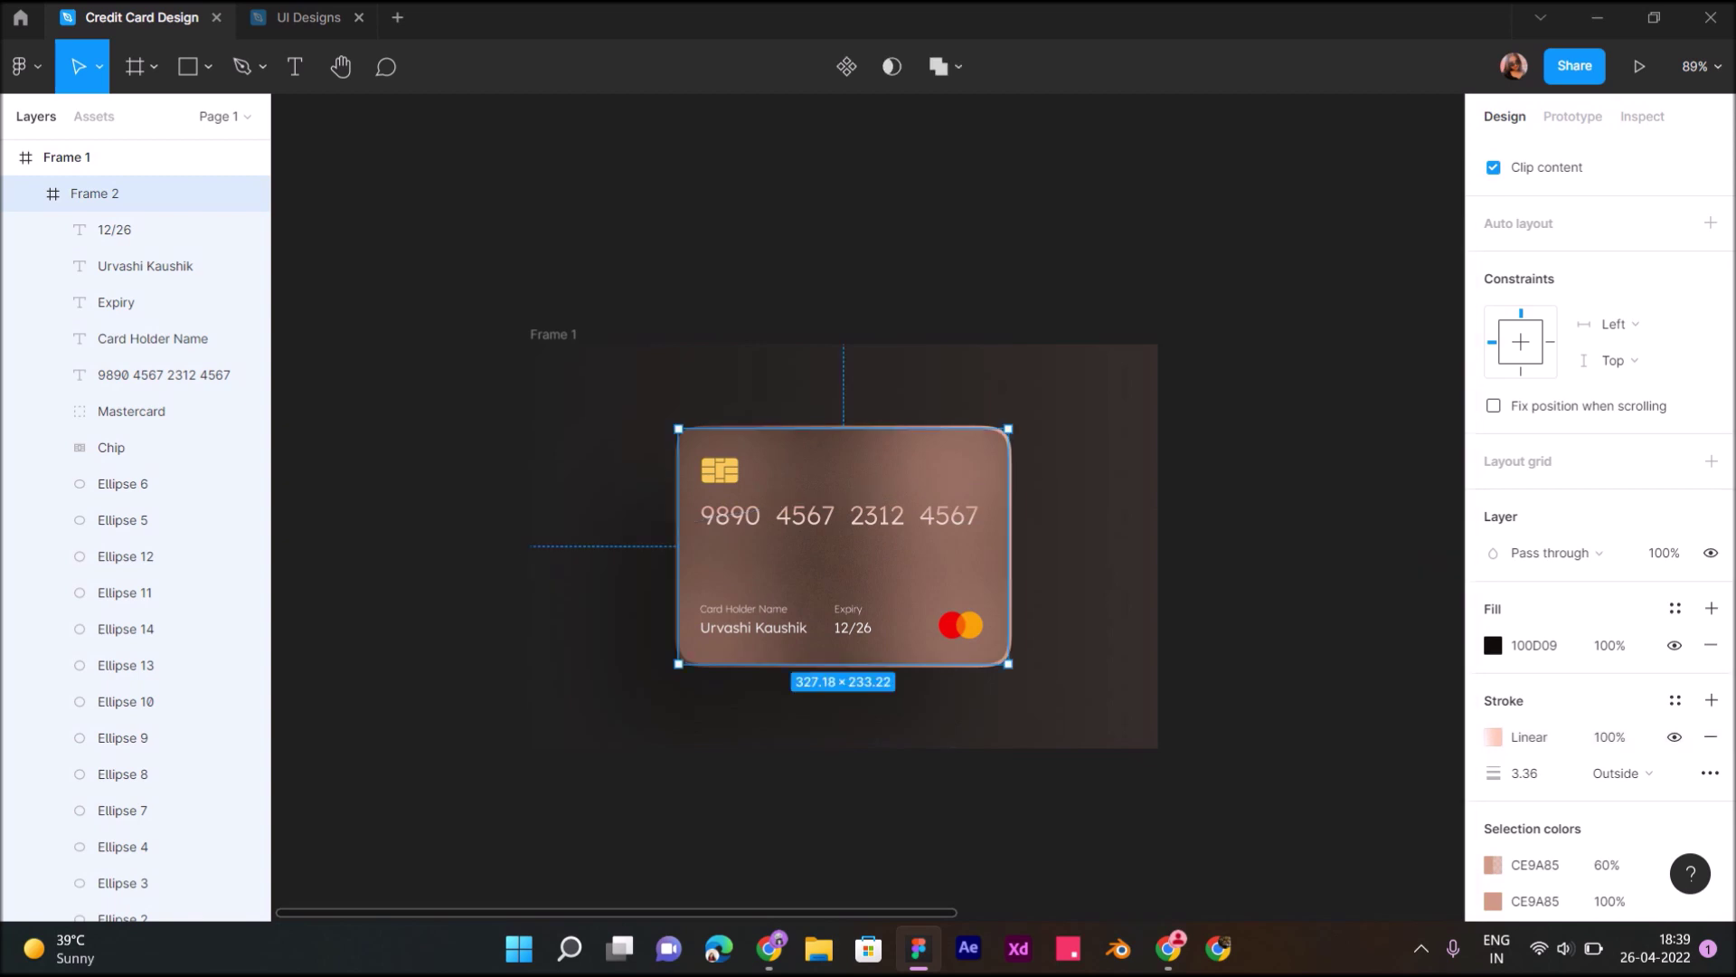
key("Escape")
key("shift+1")
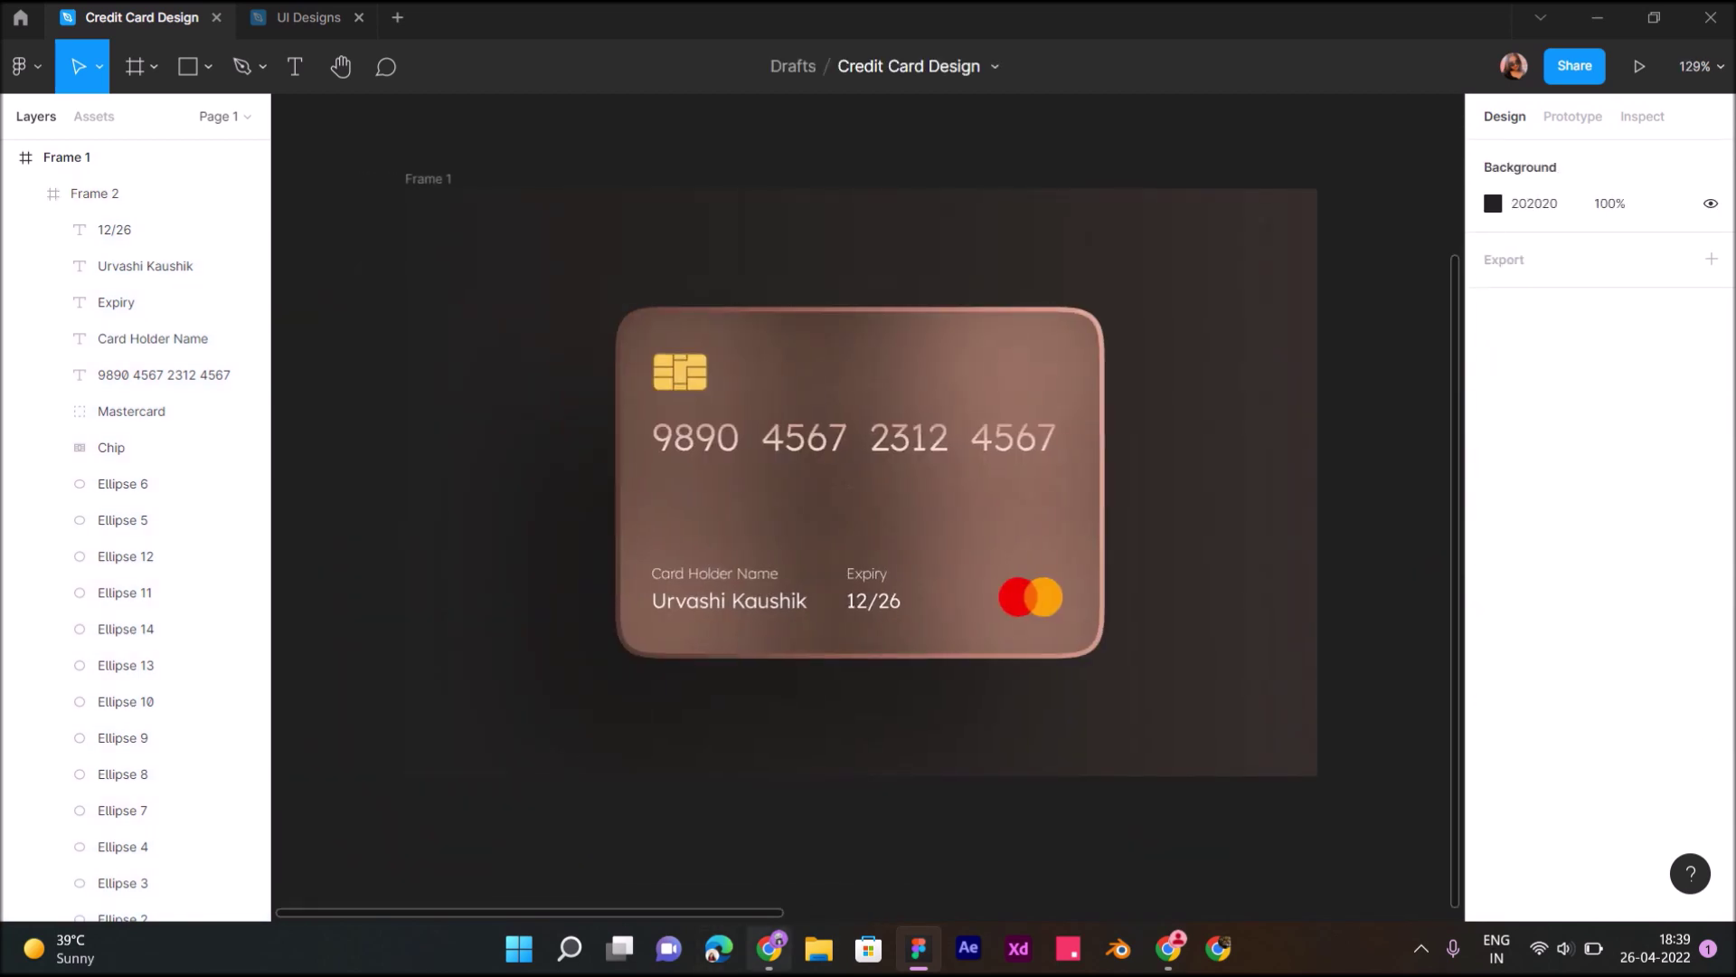
key("alt+Tab")
Search Google Images for "noise png" in a new Chrome tab
key("ctrl+t")
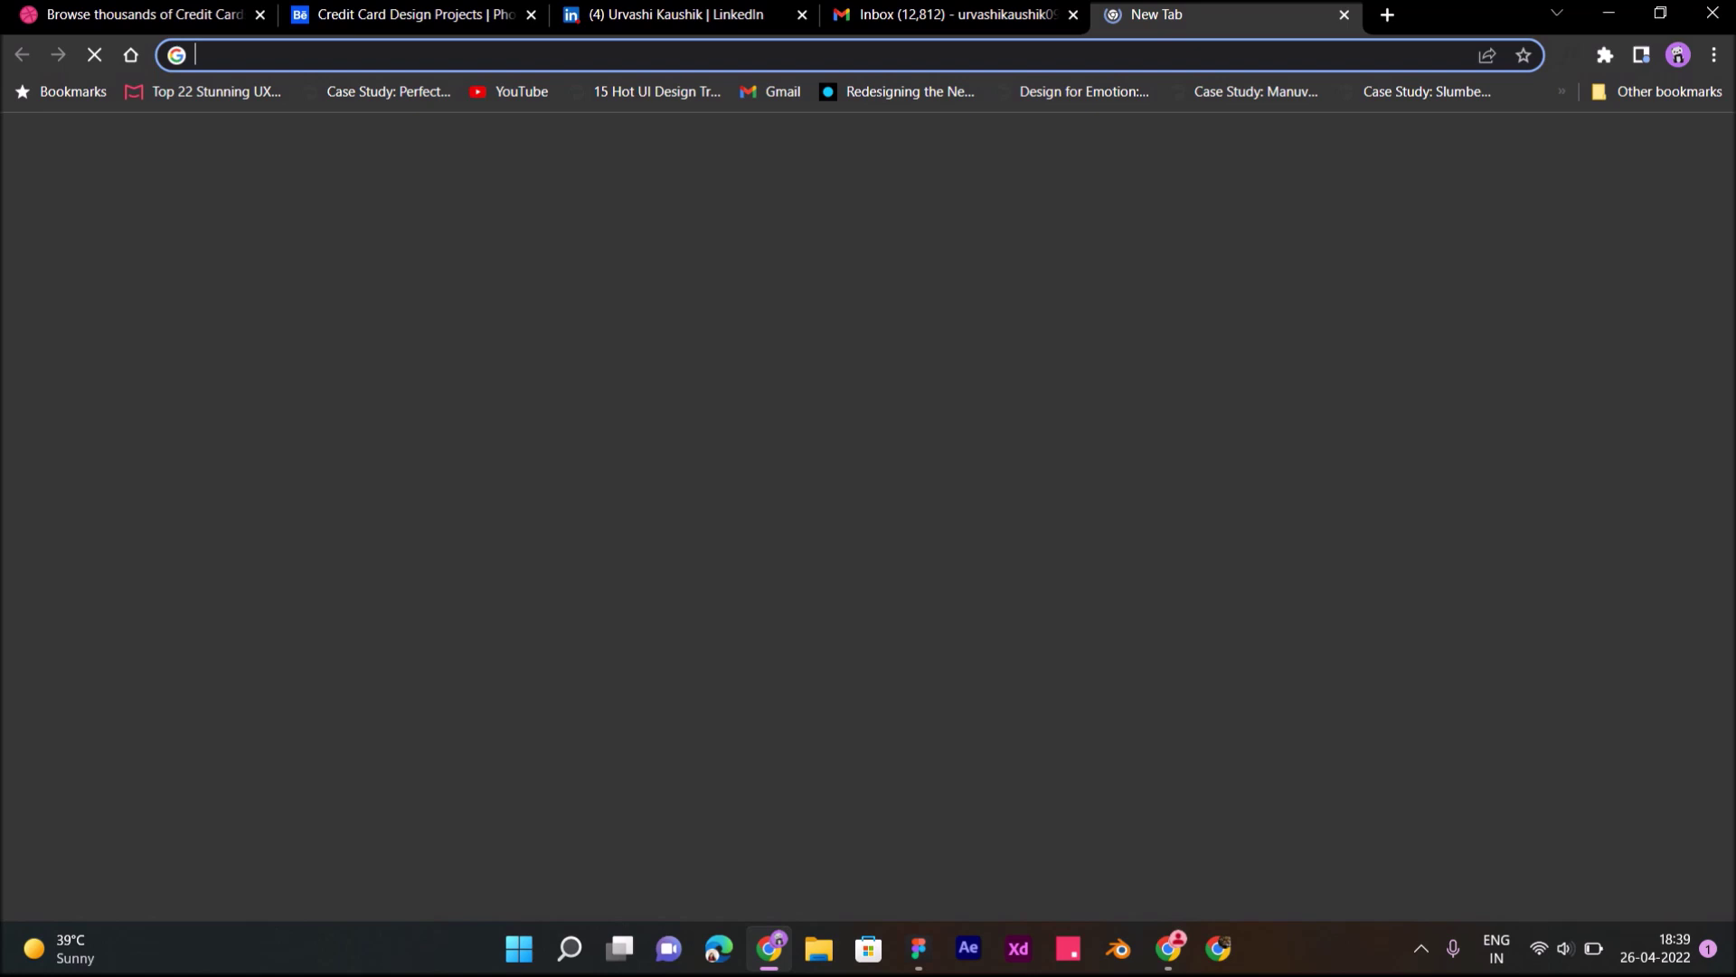
type("google.com")
key("Return")
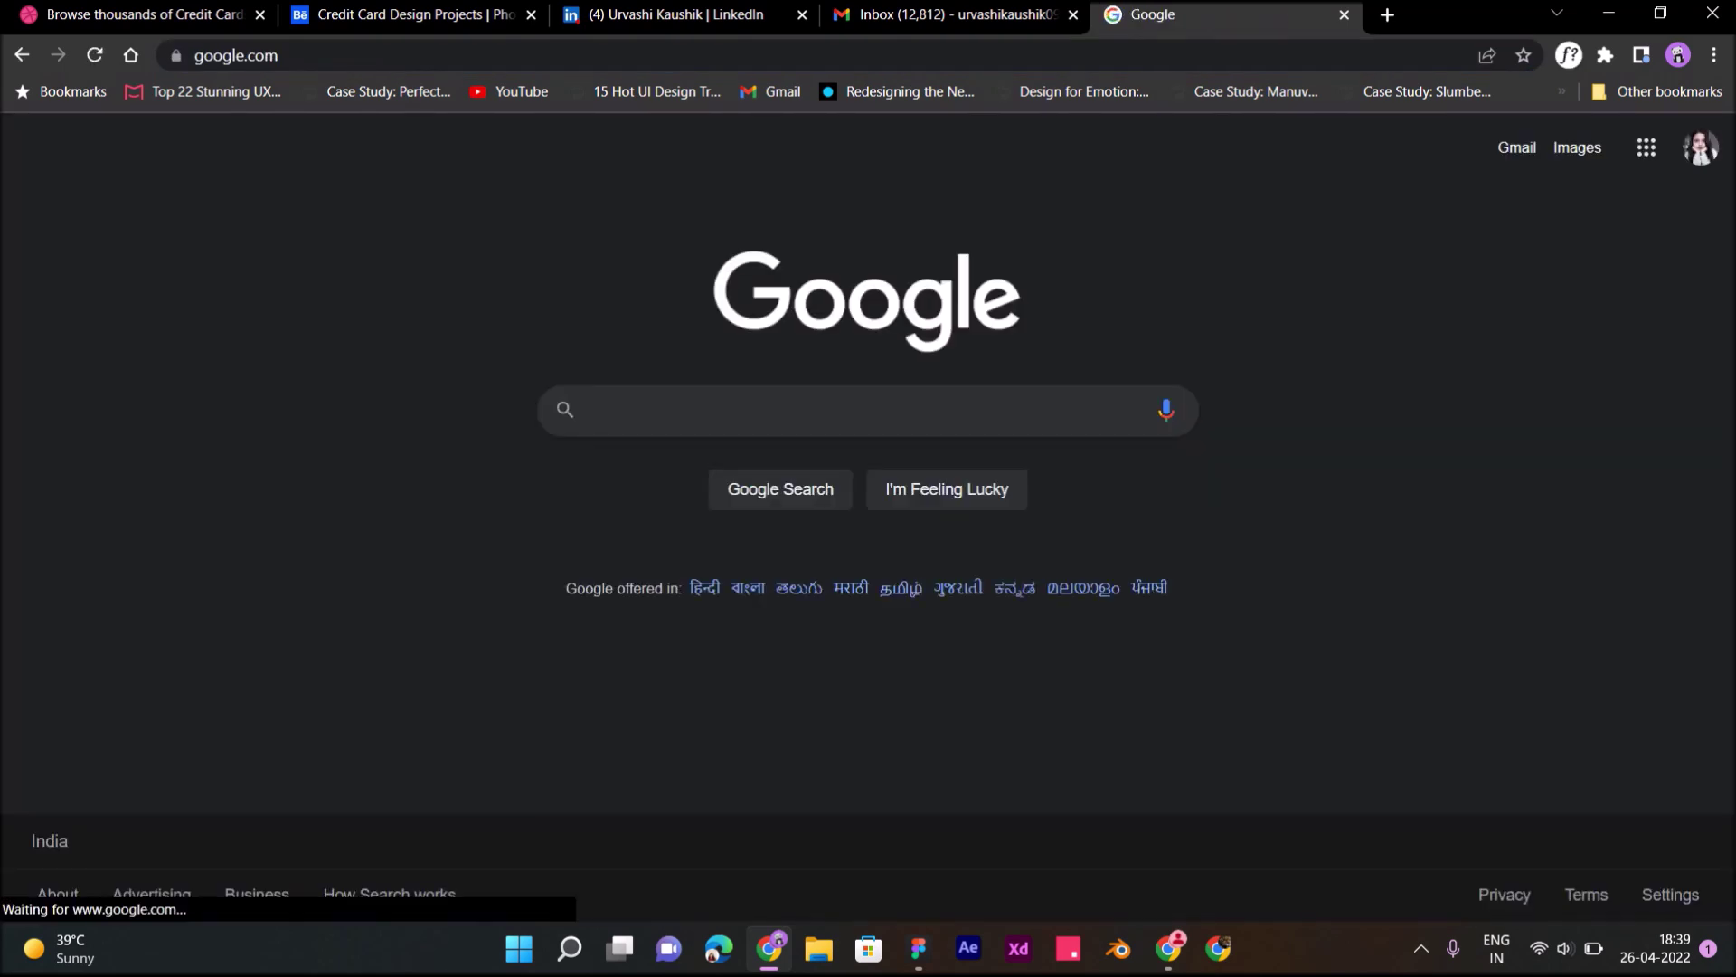
type("noise")
key("Down")
key("Return")
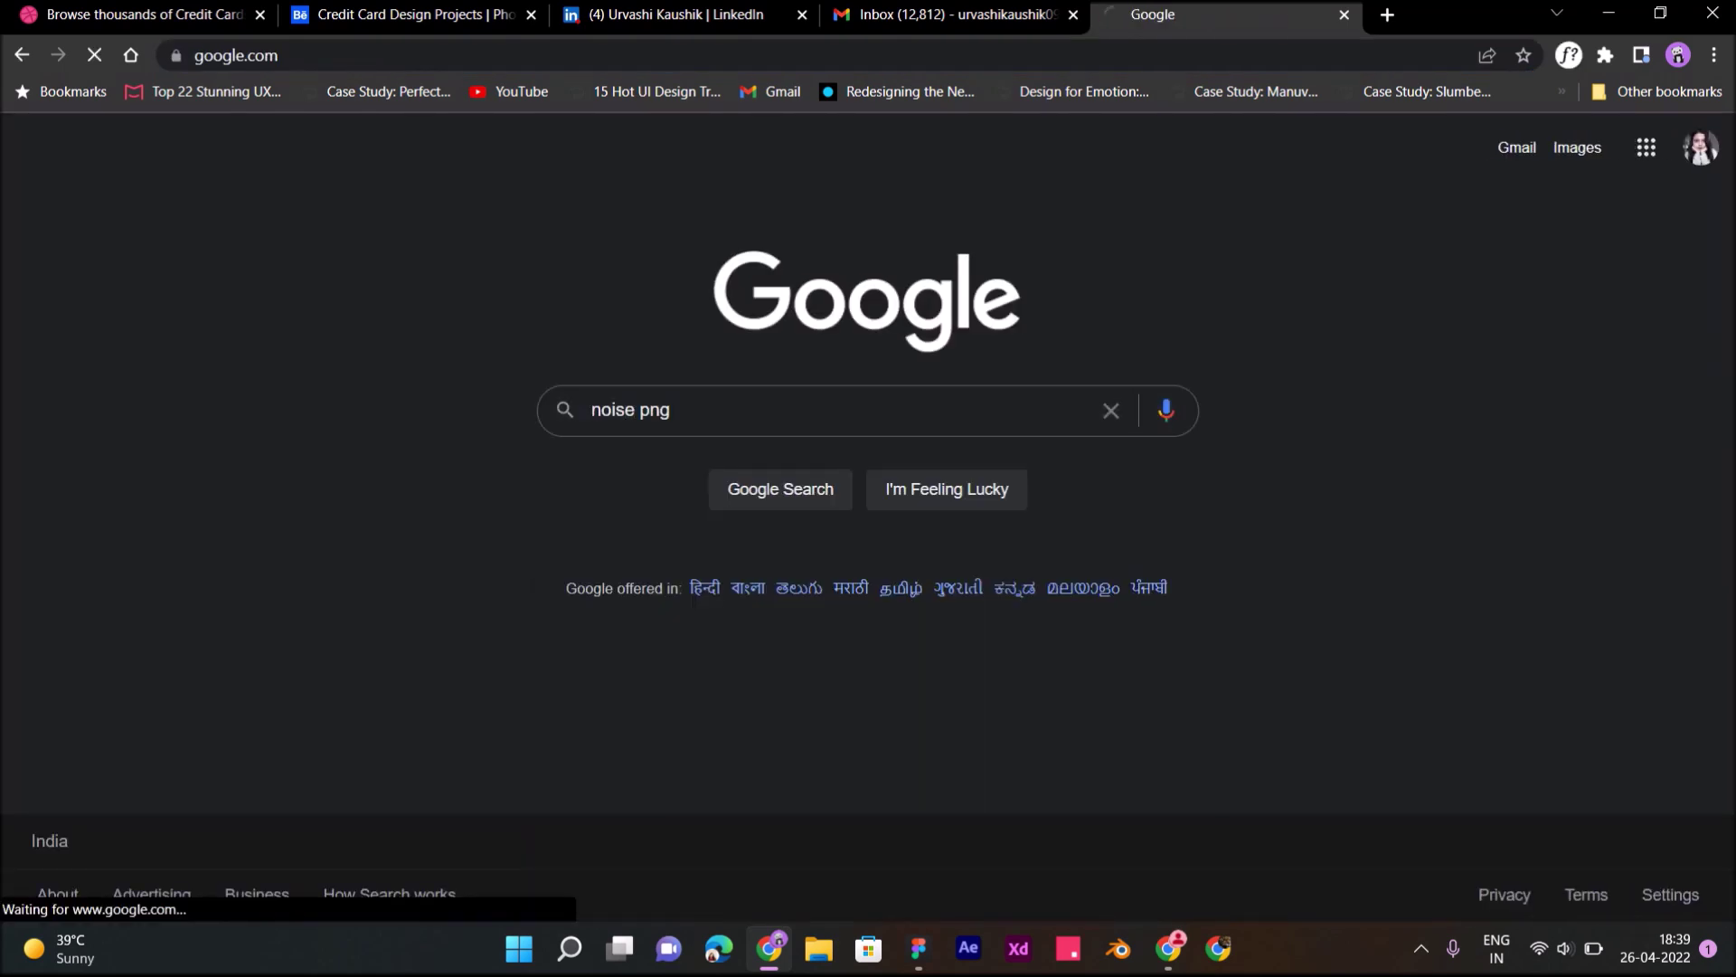
left_click(308, 224)
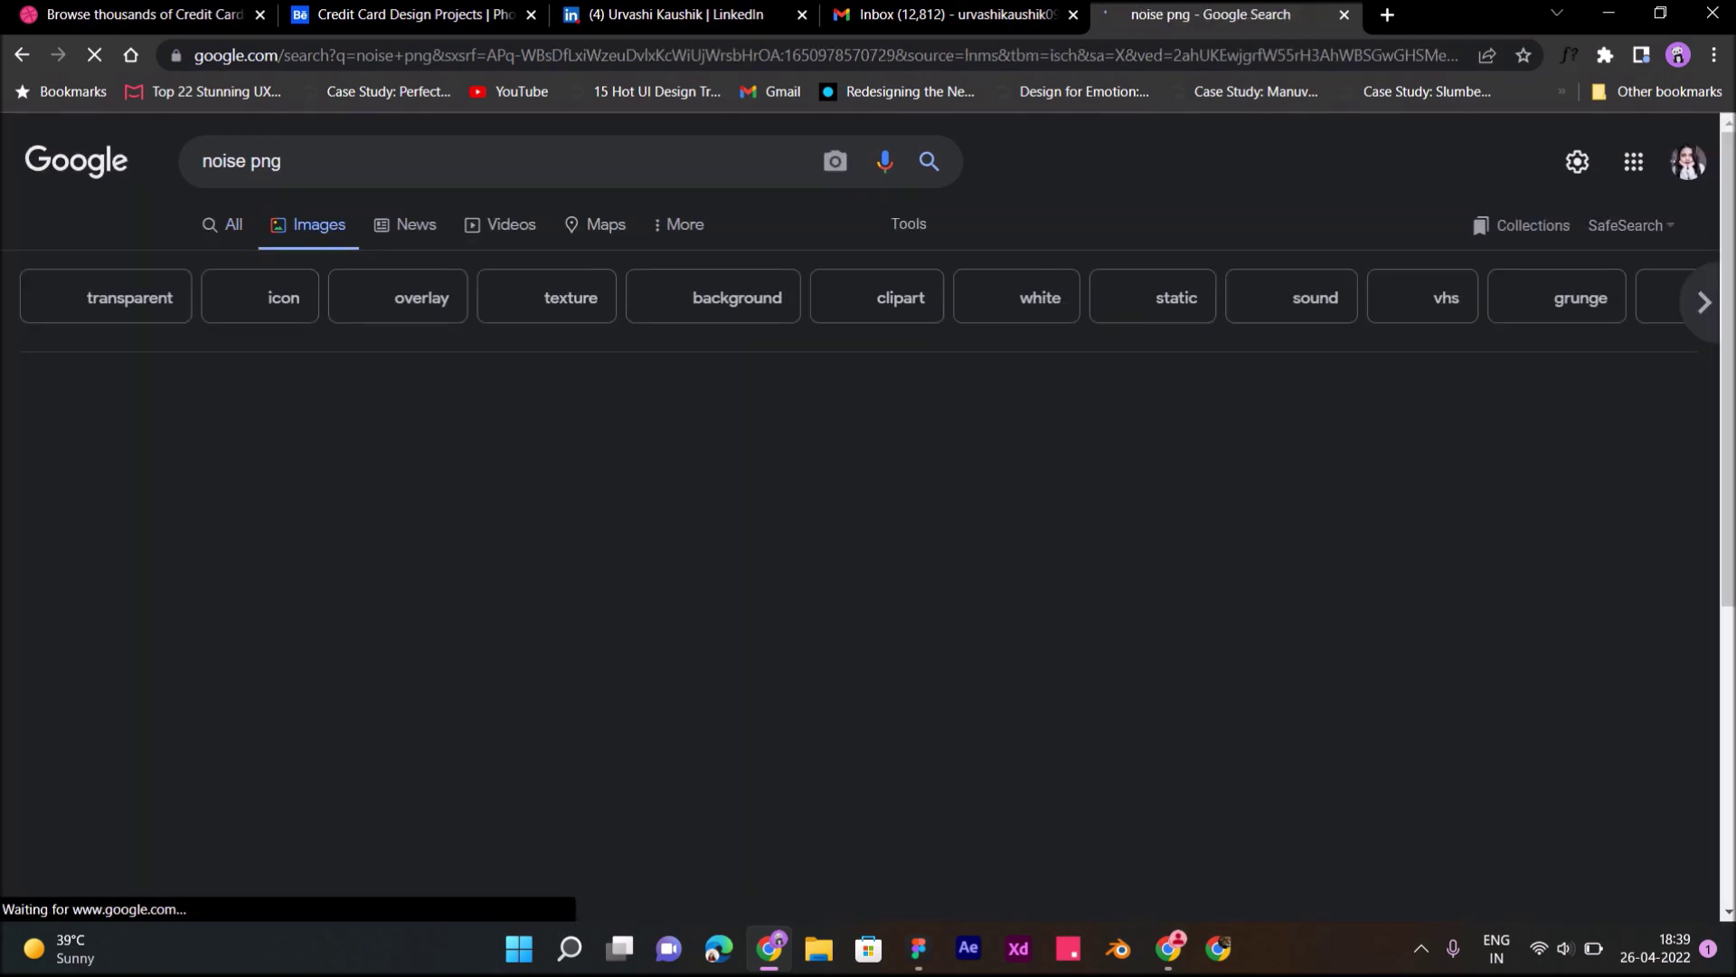
Copy the Wikimedia 1k Dissolve Noise Texture image and return to the Figma card
left_click(117, 488)
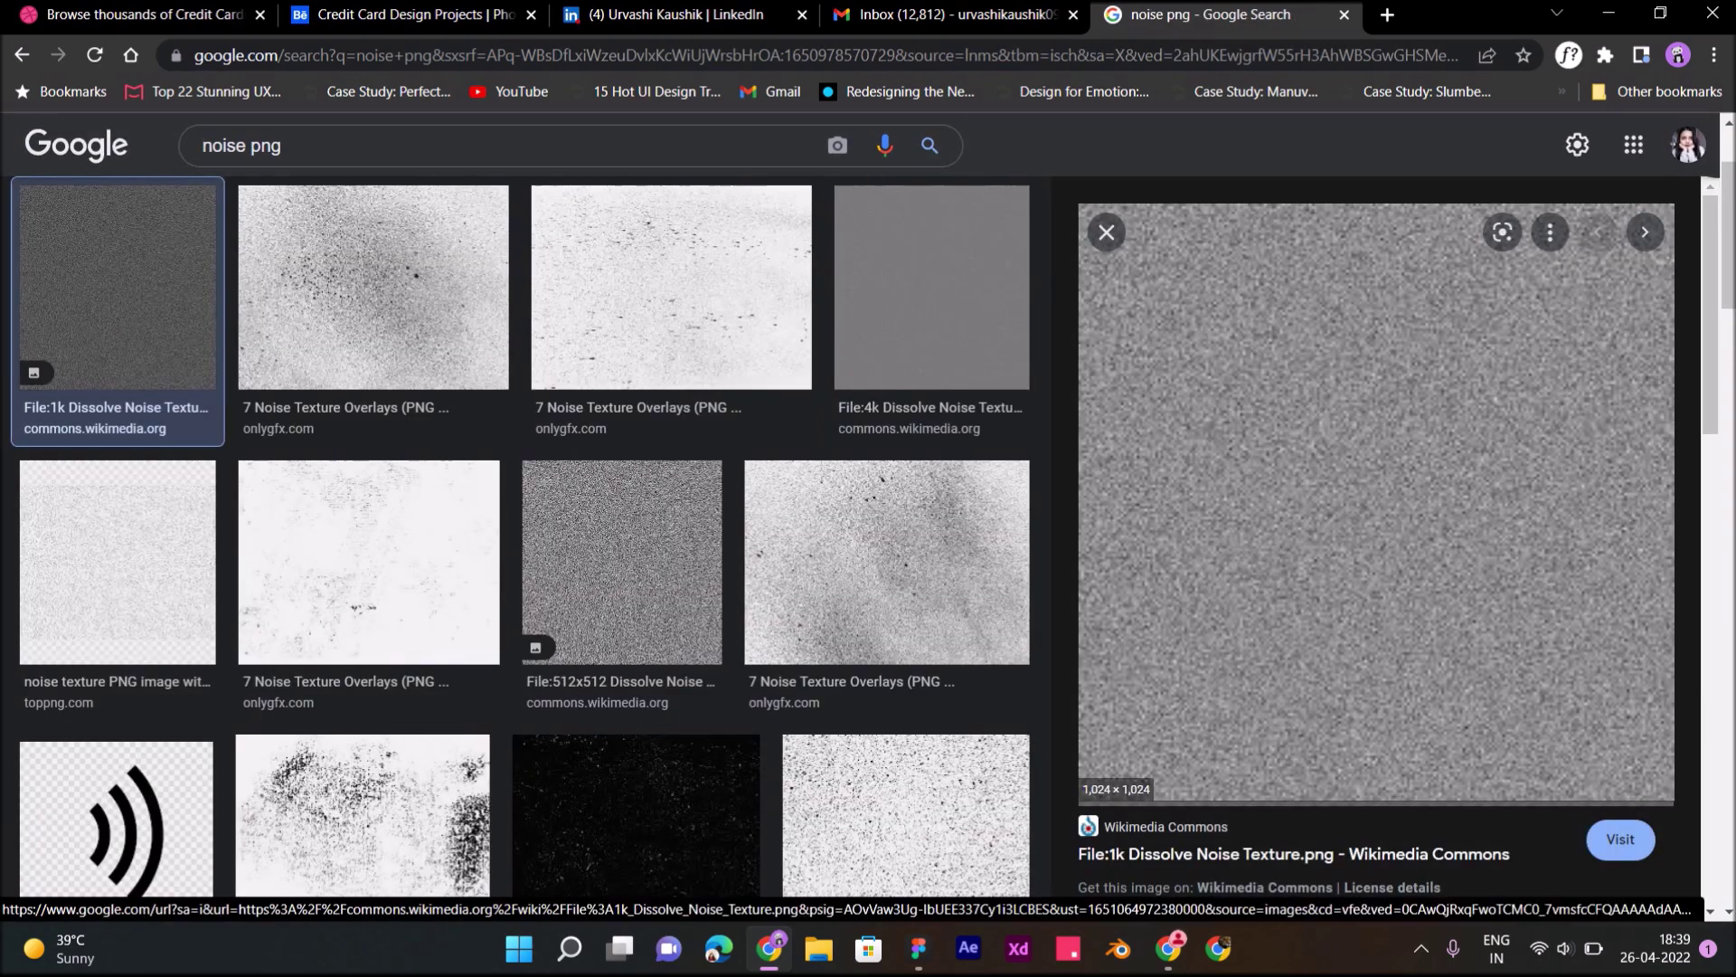
right_click(1297, 521)
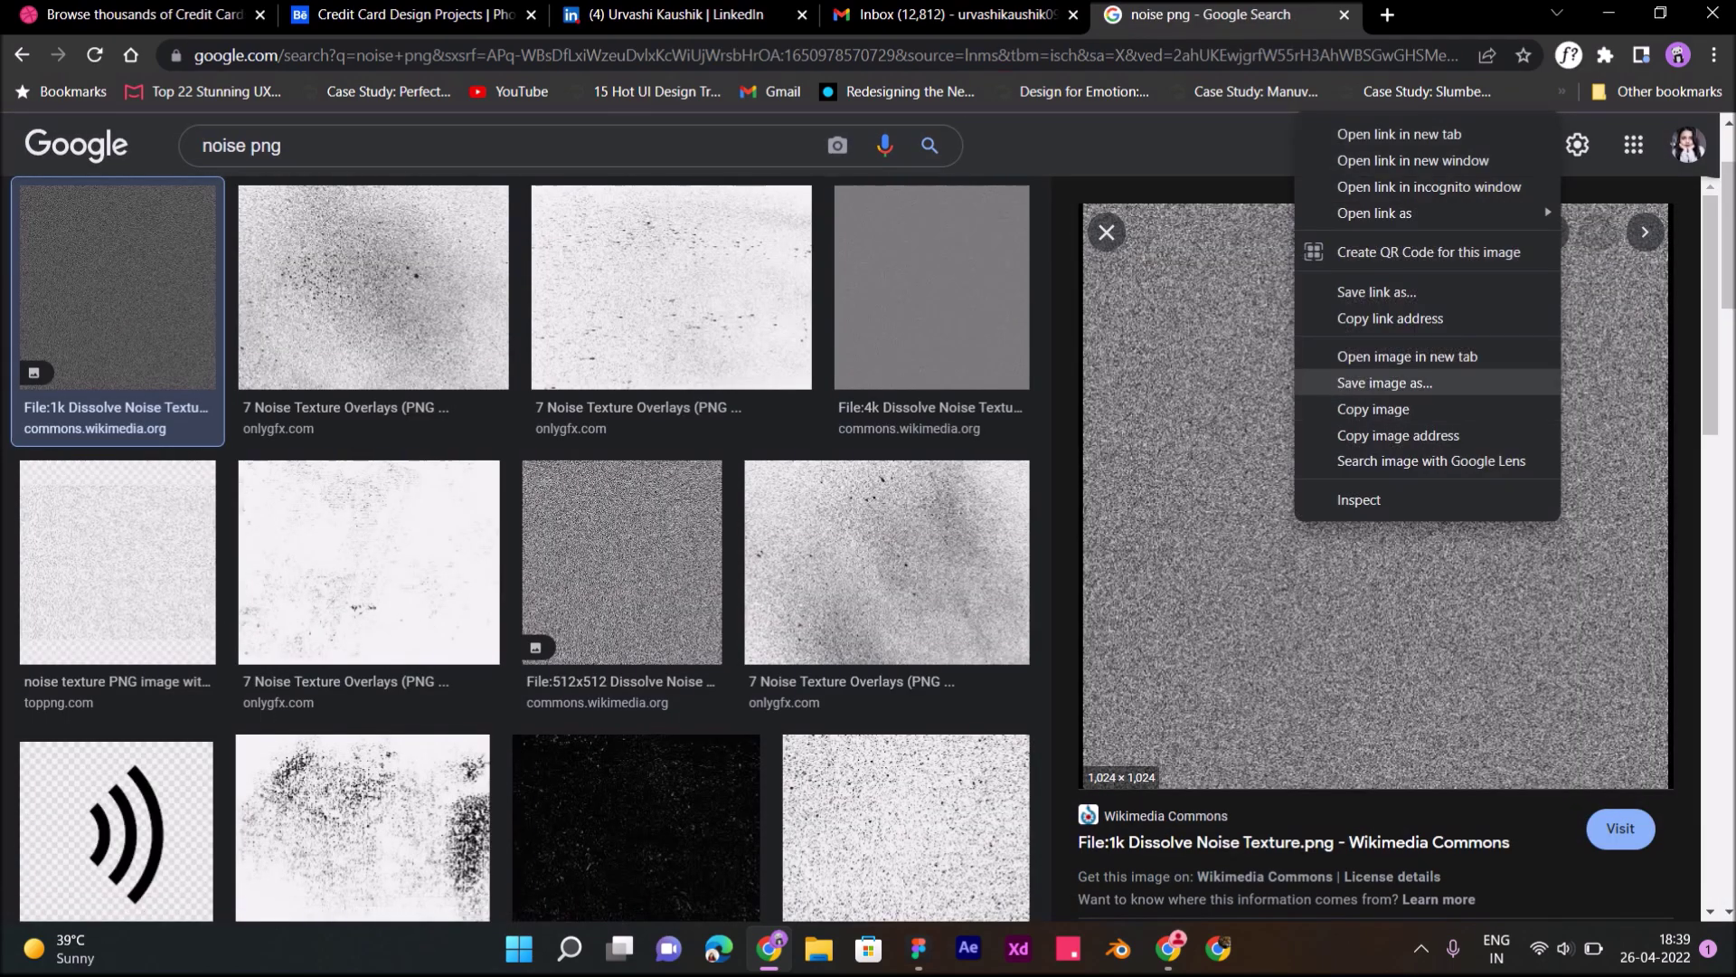
left_click(1385, 382)
left_click(792, 502)
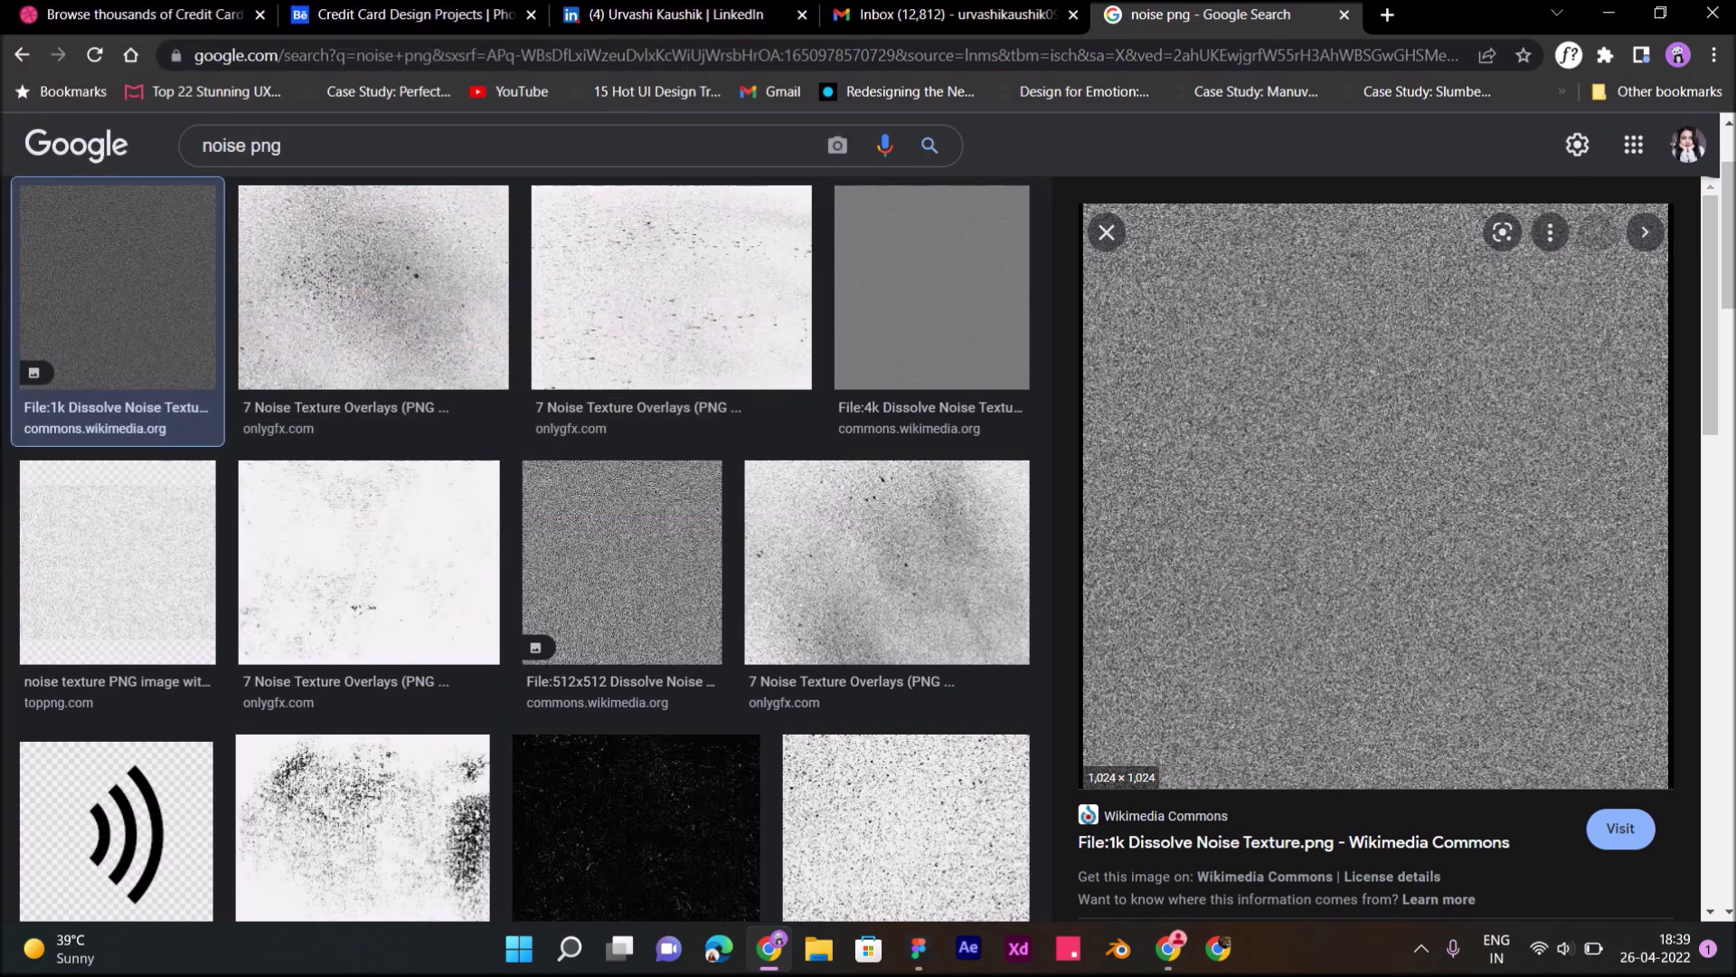
right_click(1260, 471)
left_click(1306, 768)
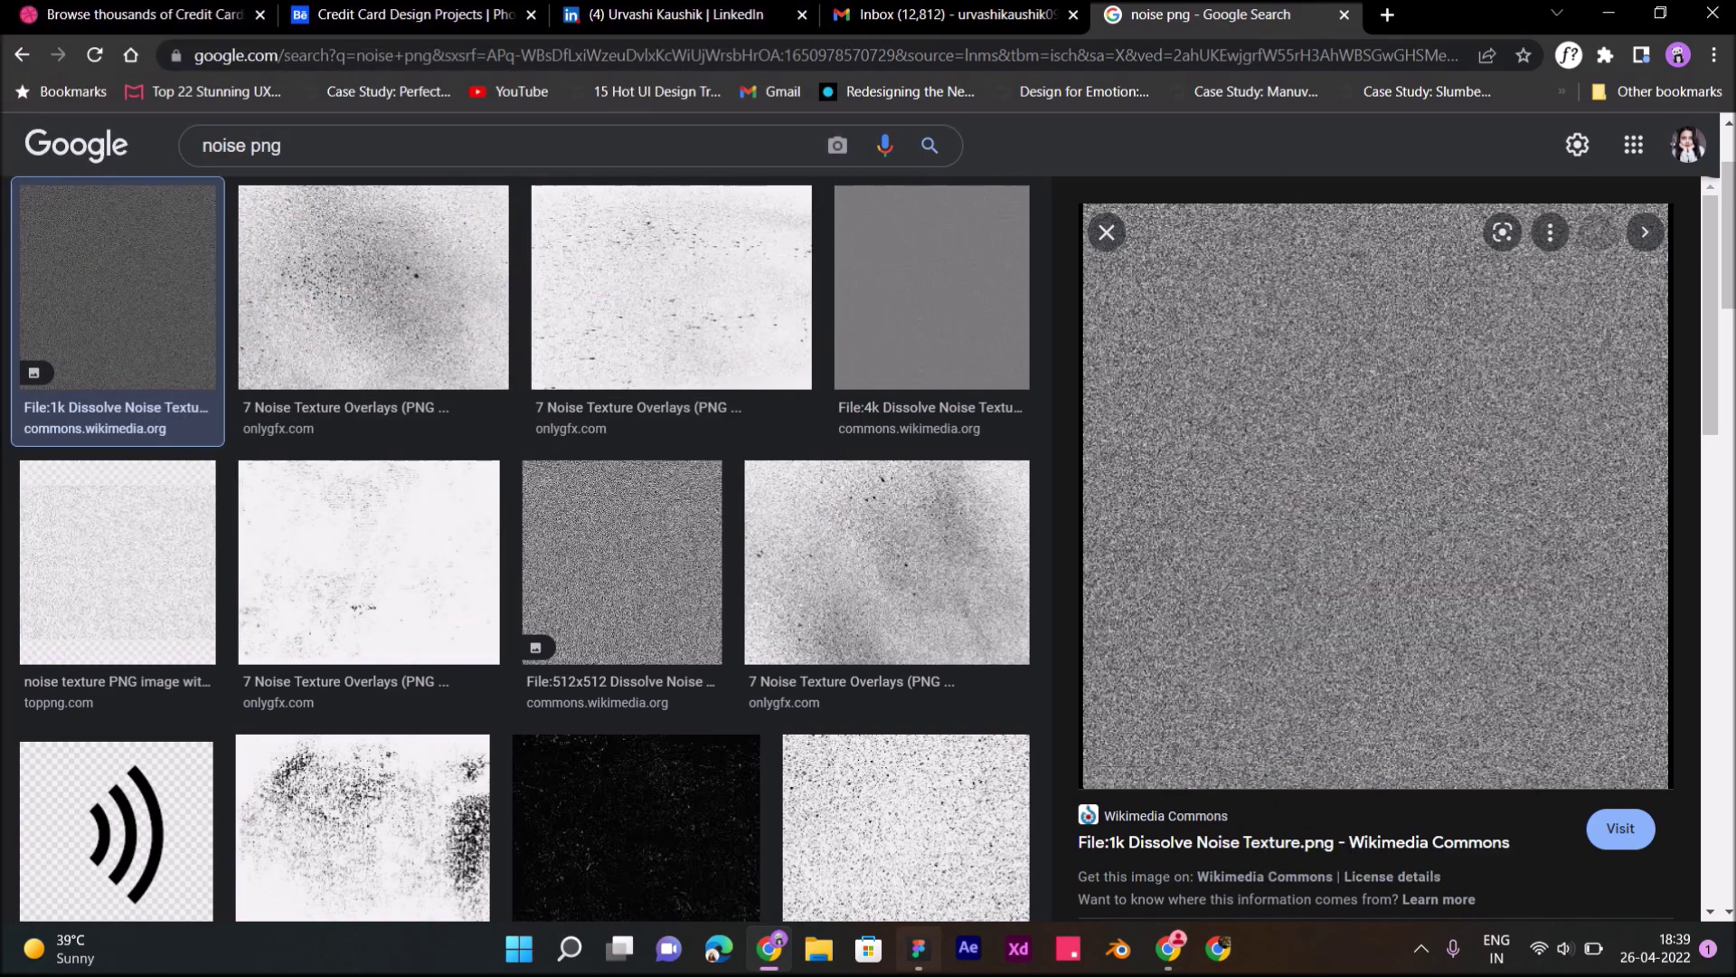
key("alt+Tab")
left_click(859, 482)
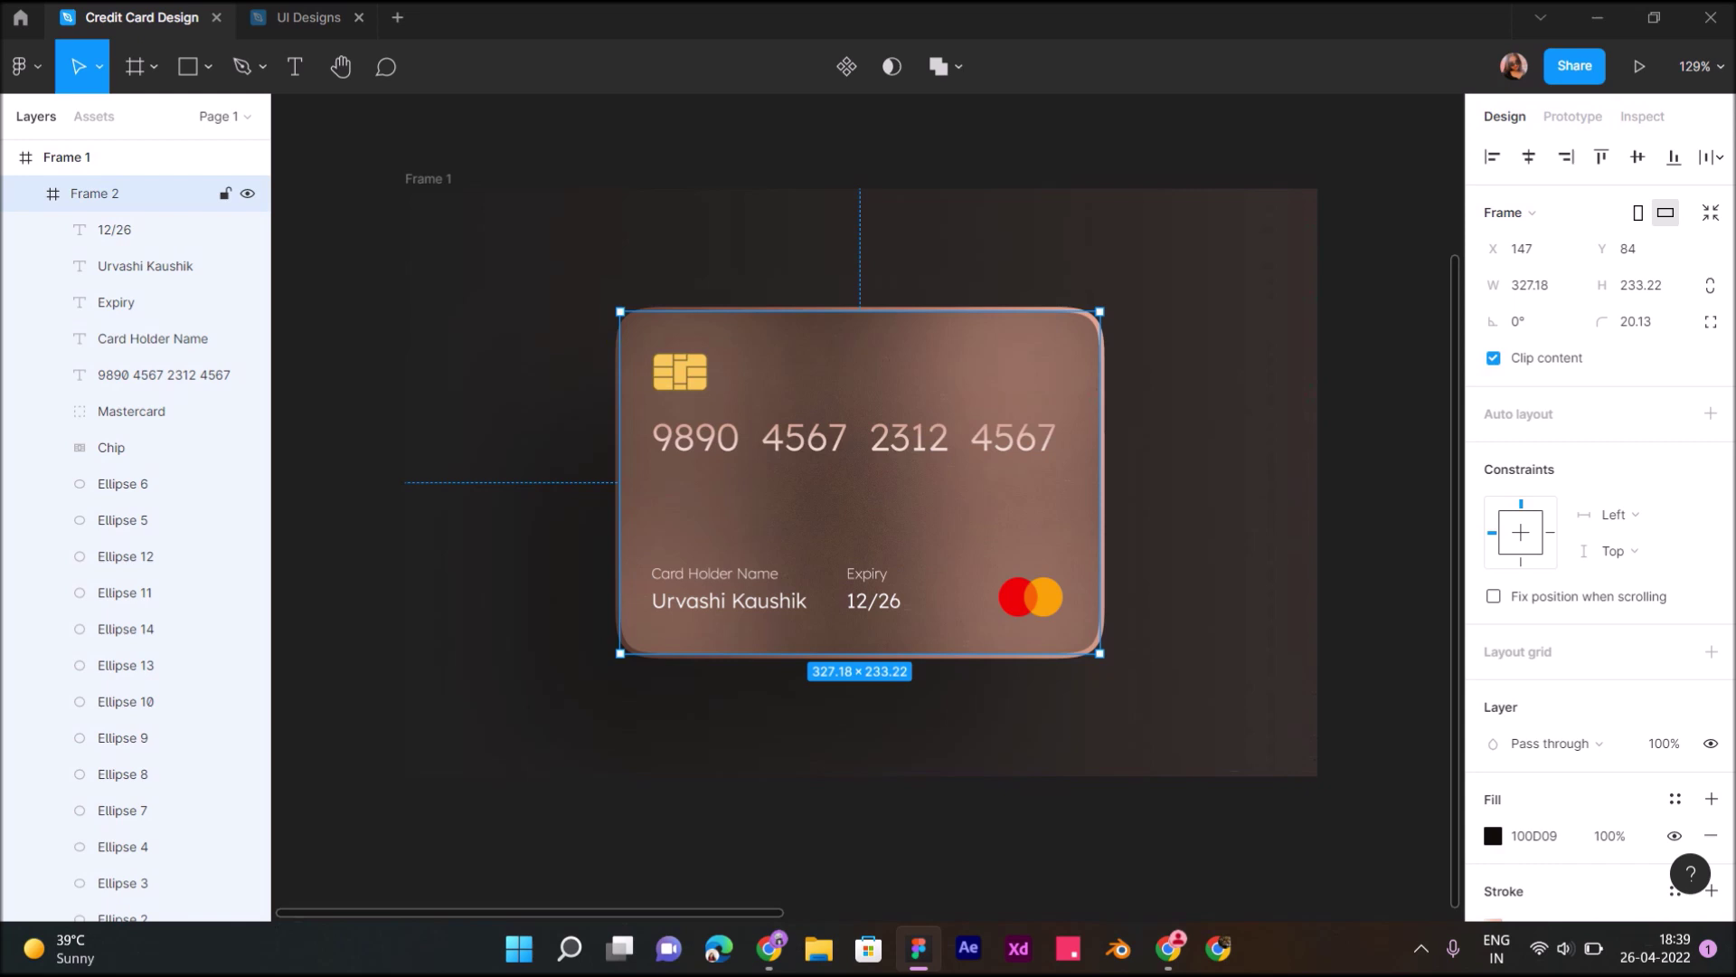
Paste the noise texture into the card and resize it to 344×344 over the card
key("ctrl+v")
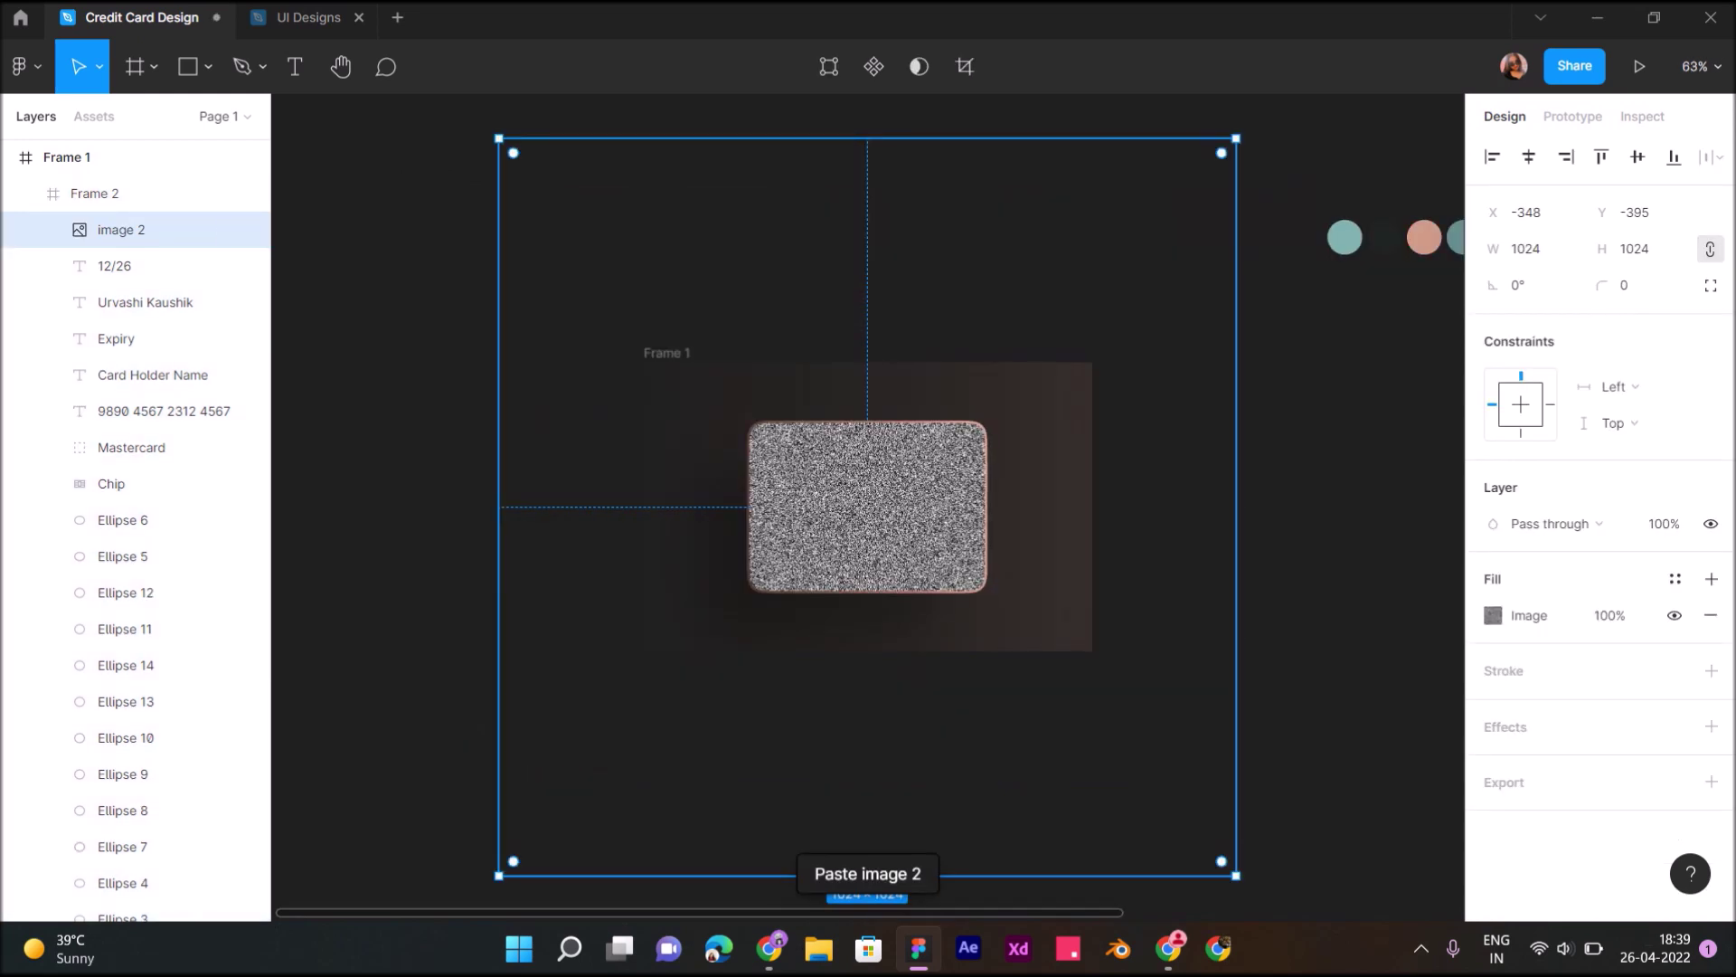
left_click_drag(121, 230, 144, 684)
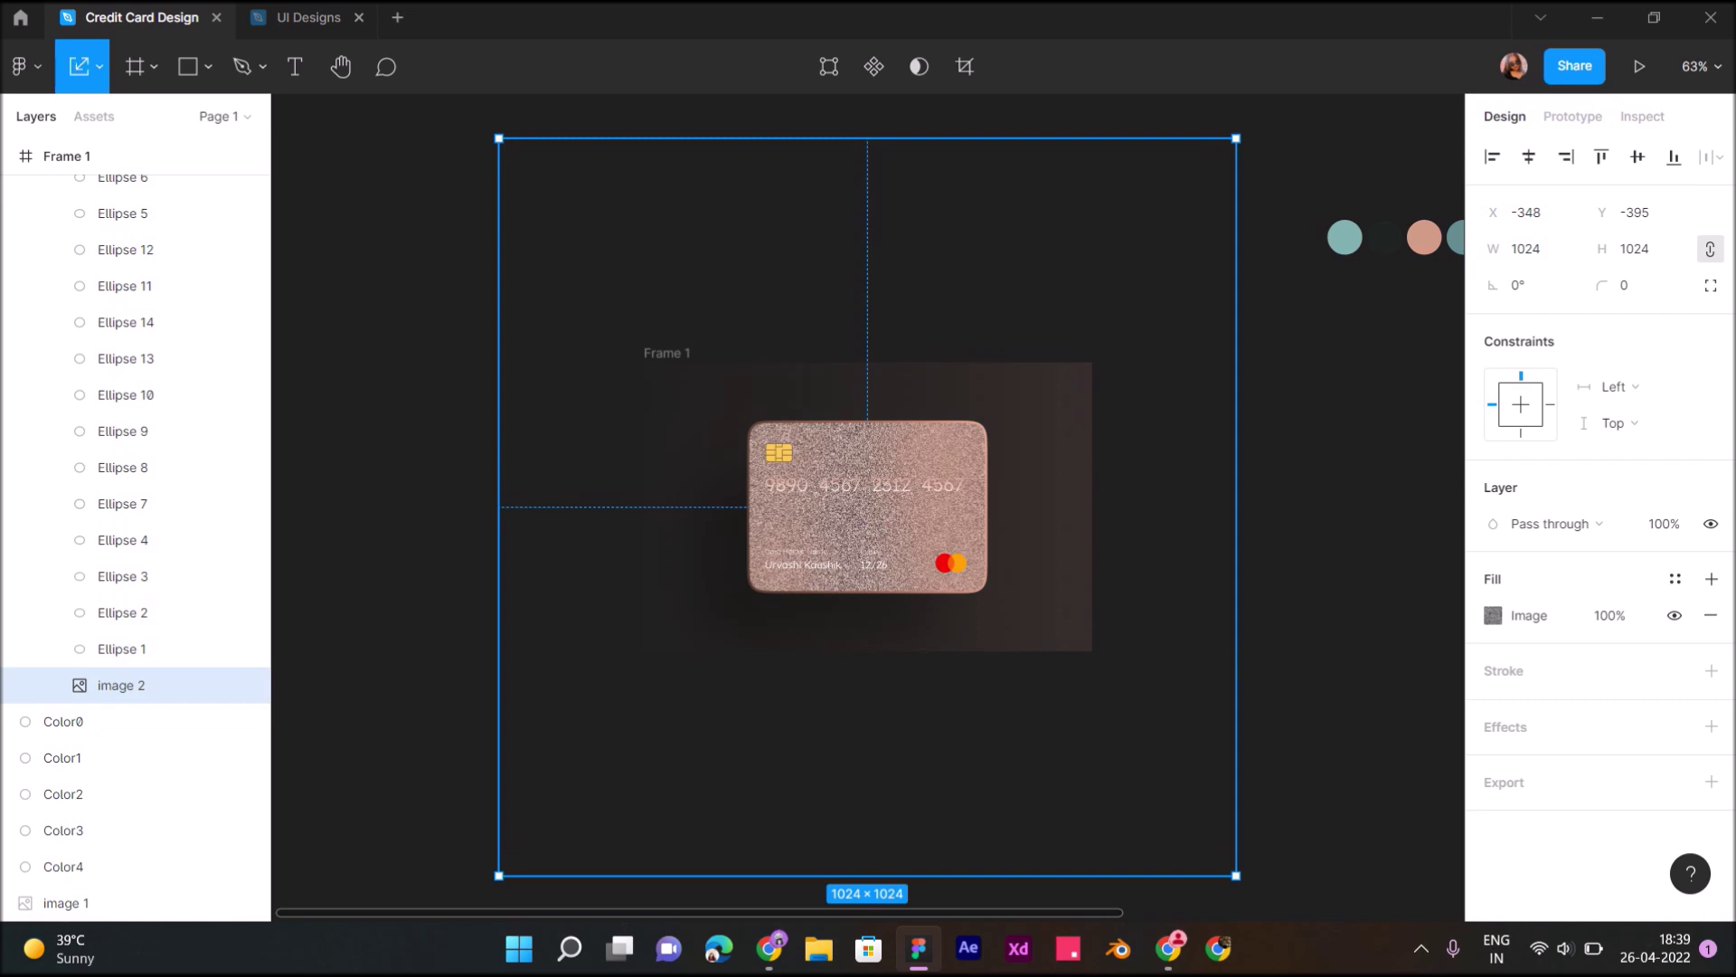
left_click_drag(867, 875, 868, 388)
left_click_drag(868, 262, 875, 476)
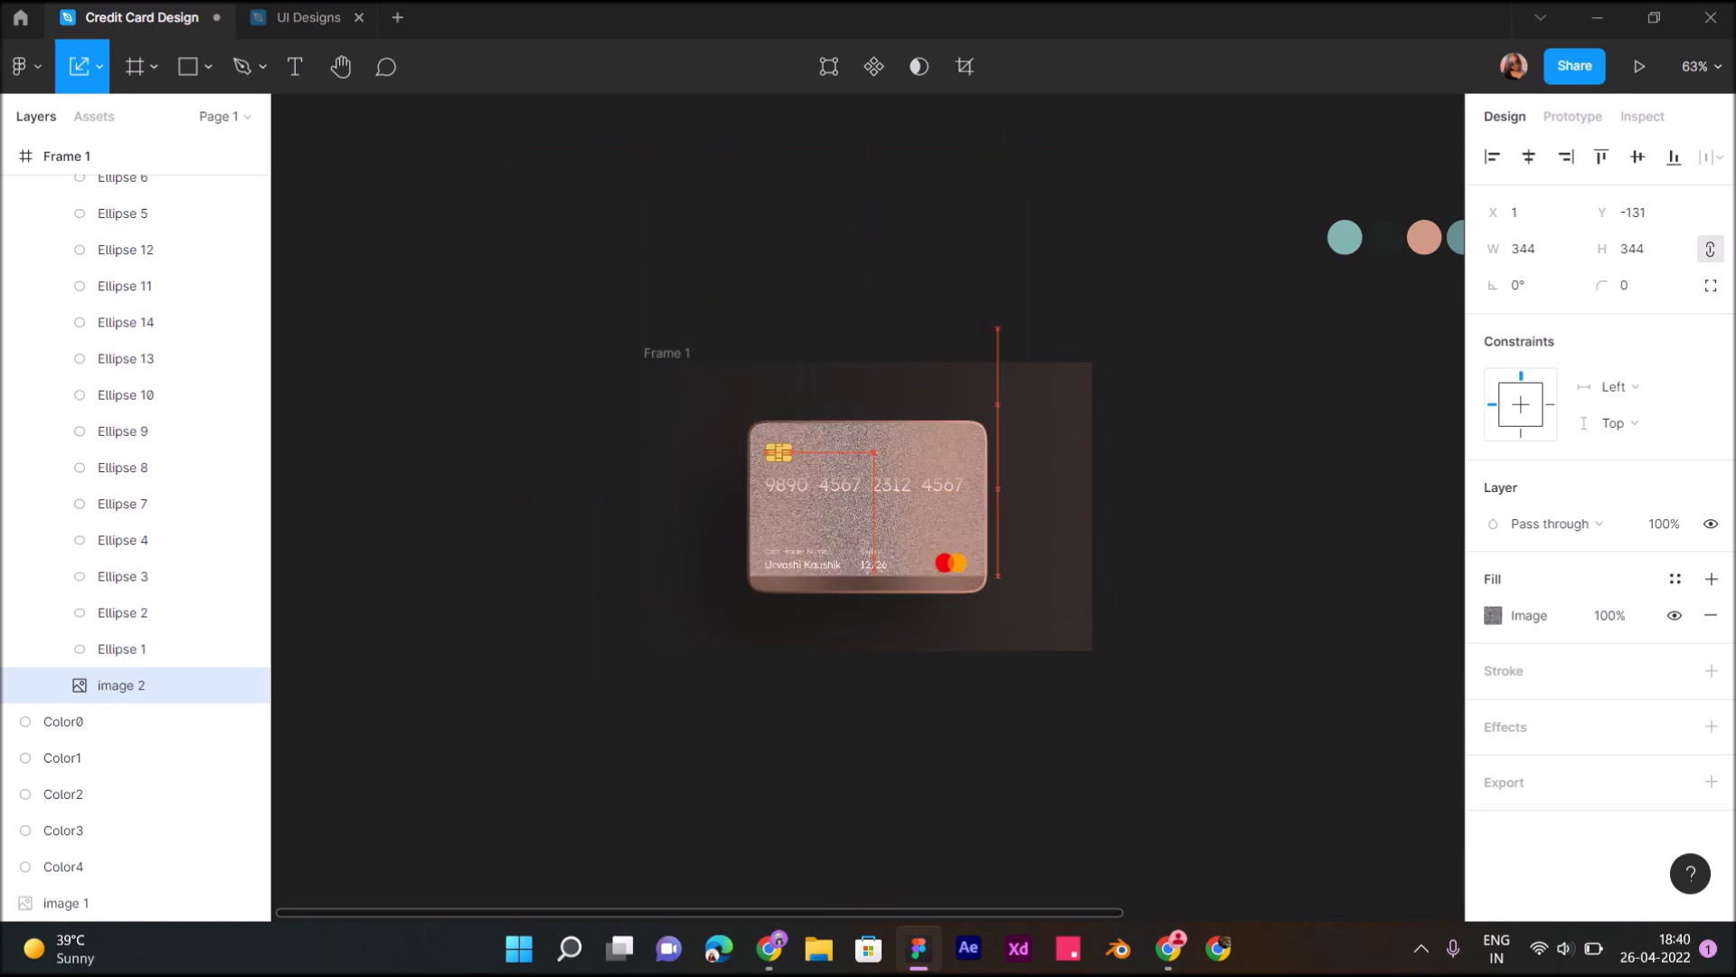
Move the image 2 layer below Ellipse 1 in the Layers panel
left_click_drag(94, 194, 136, 590)
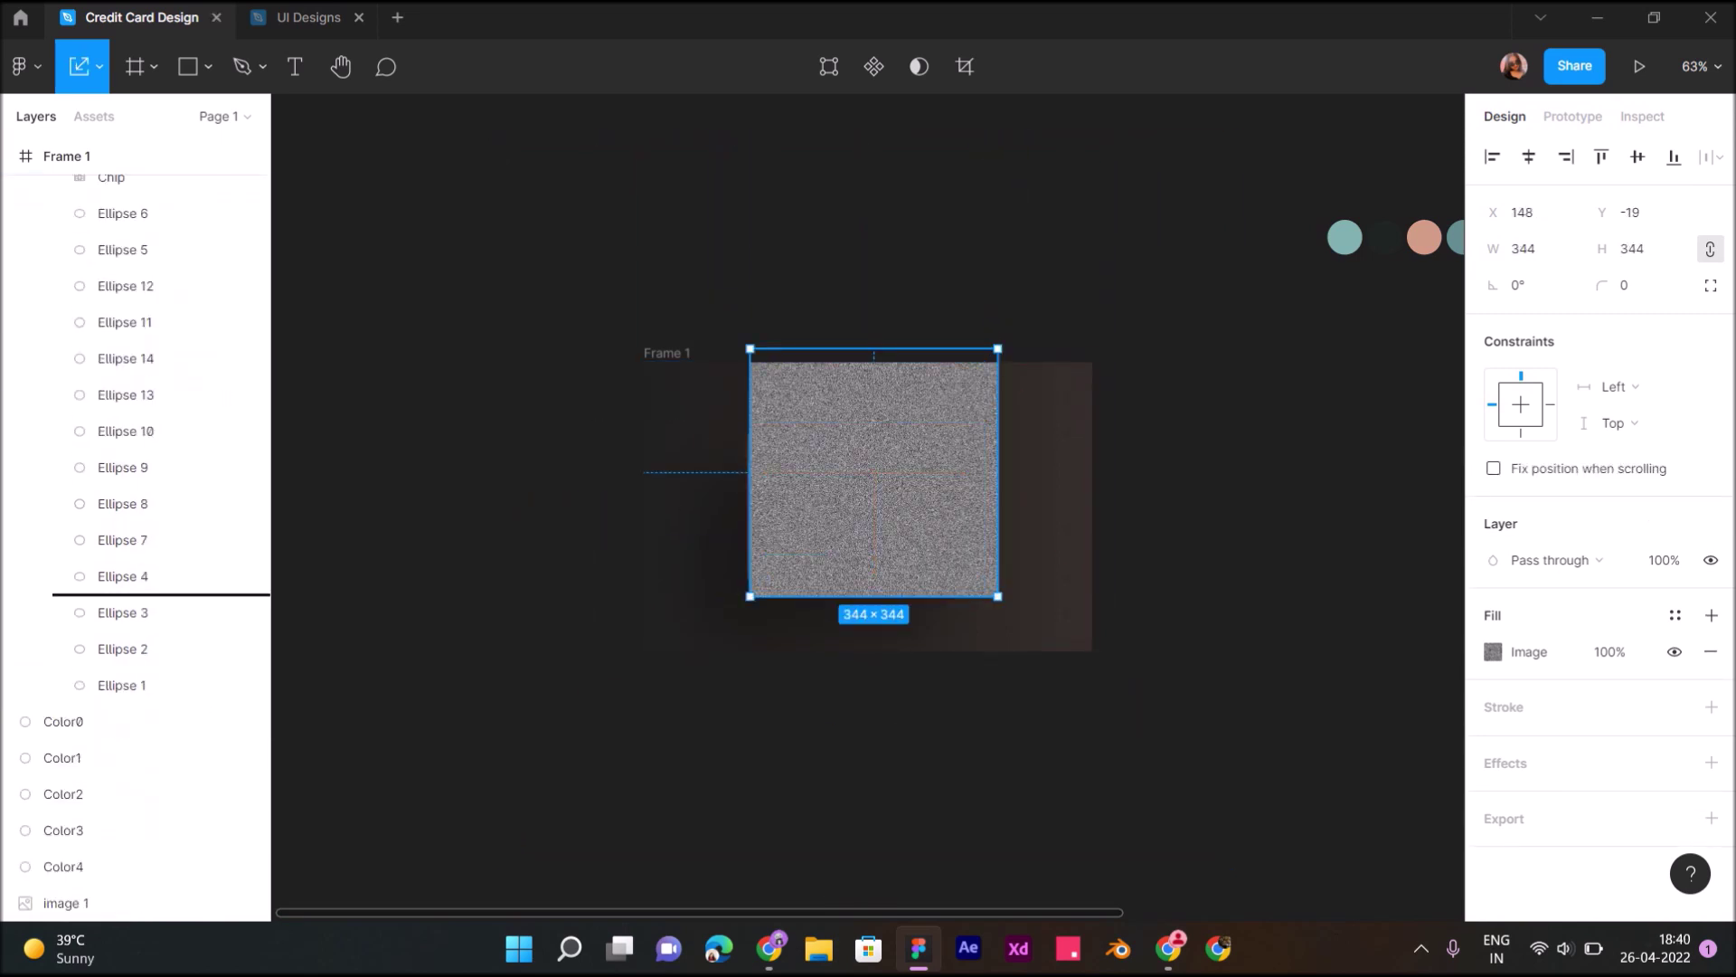
left_click_drag(135, 701, 136, 687)
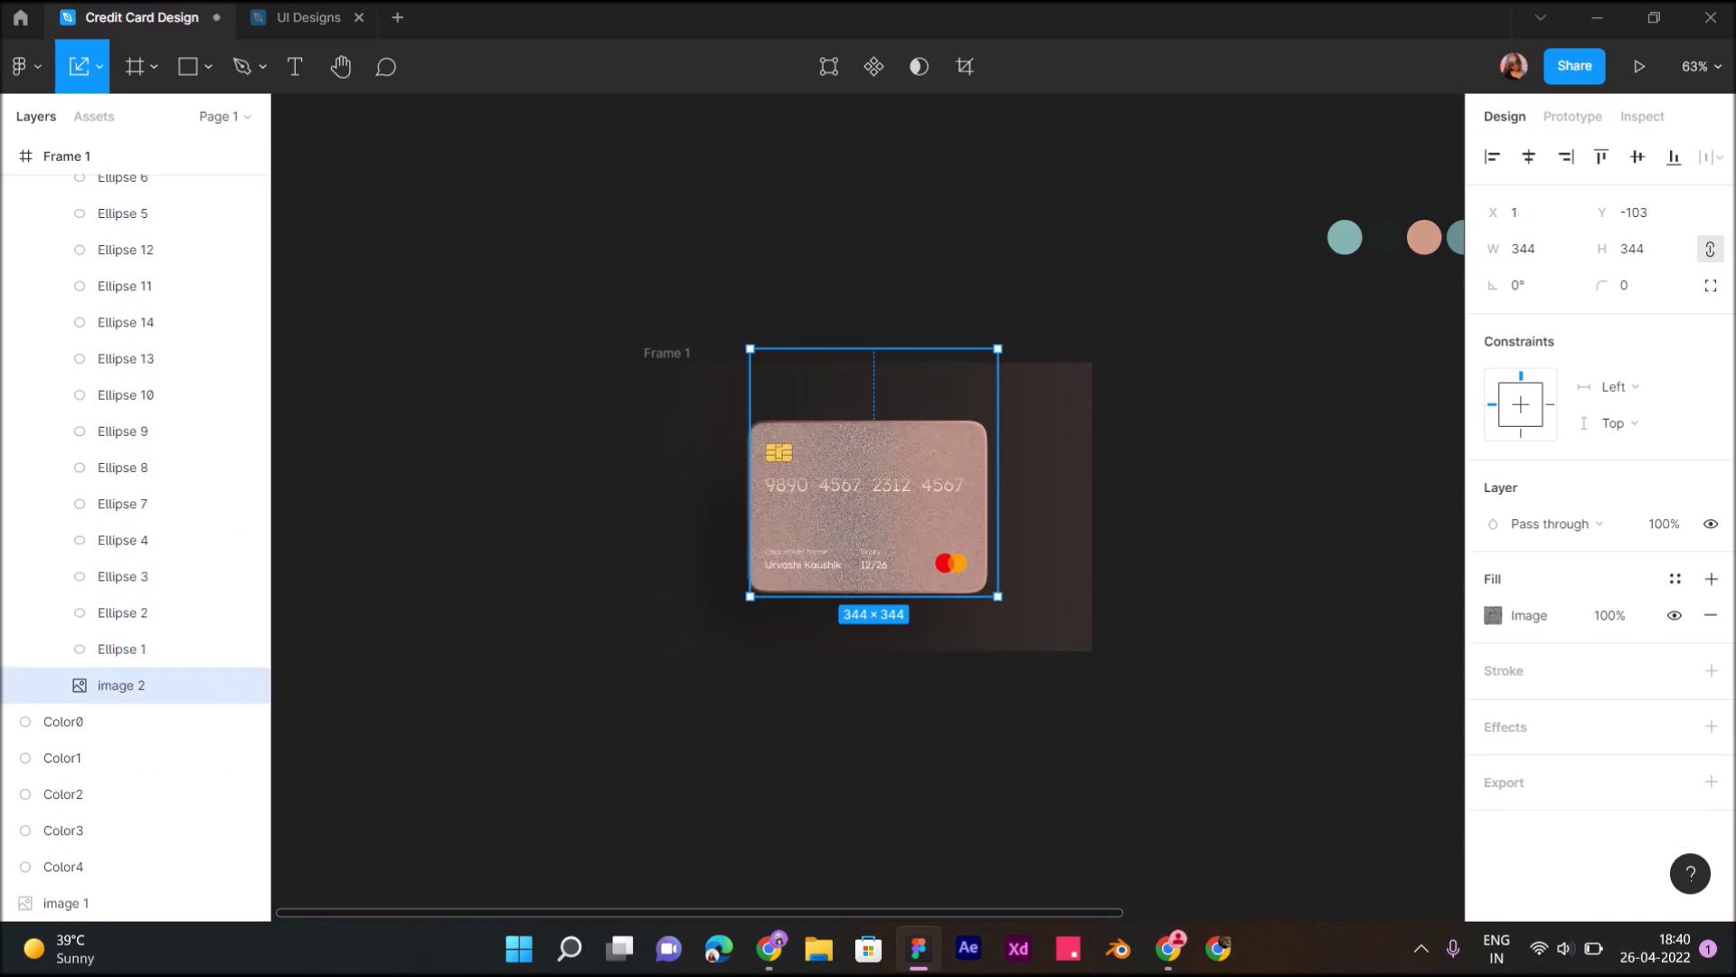
scroll(550, 691, "up", 5)
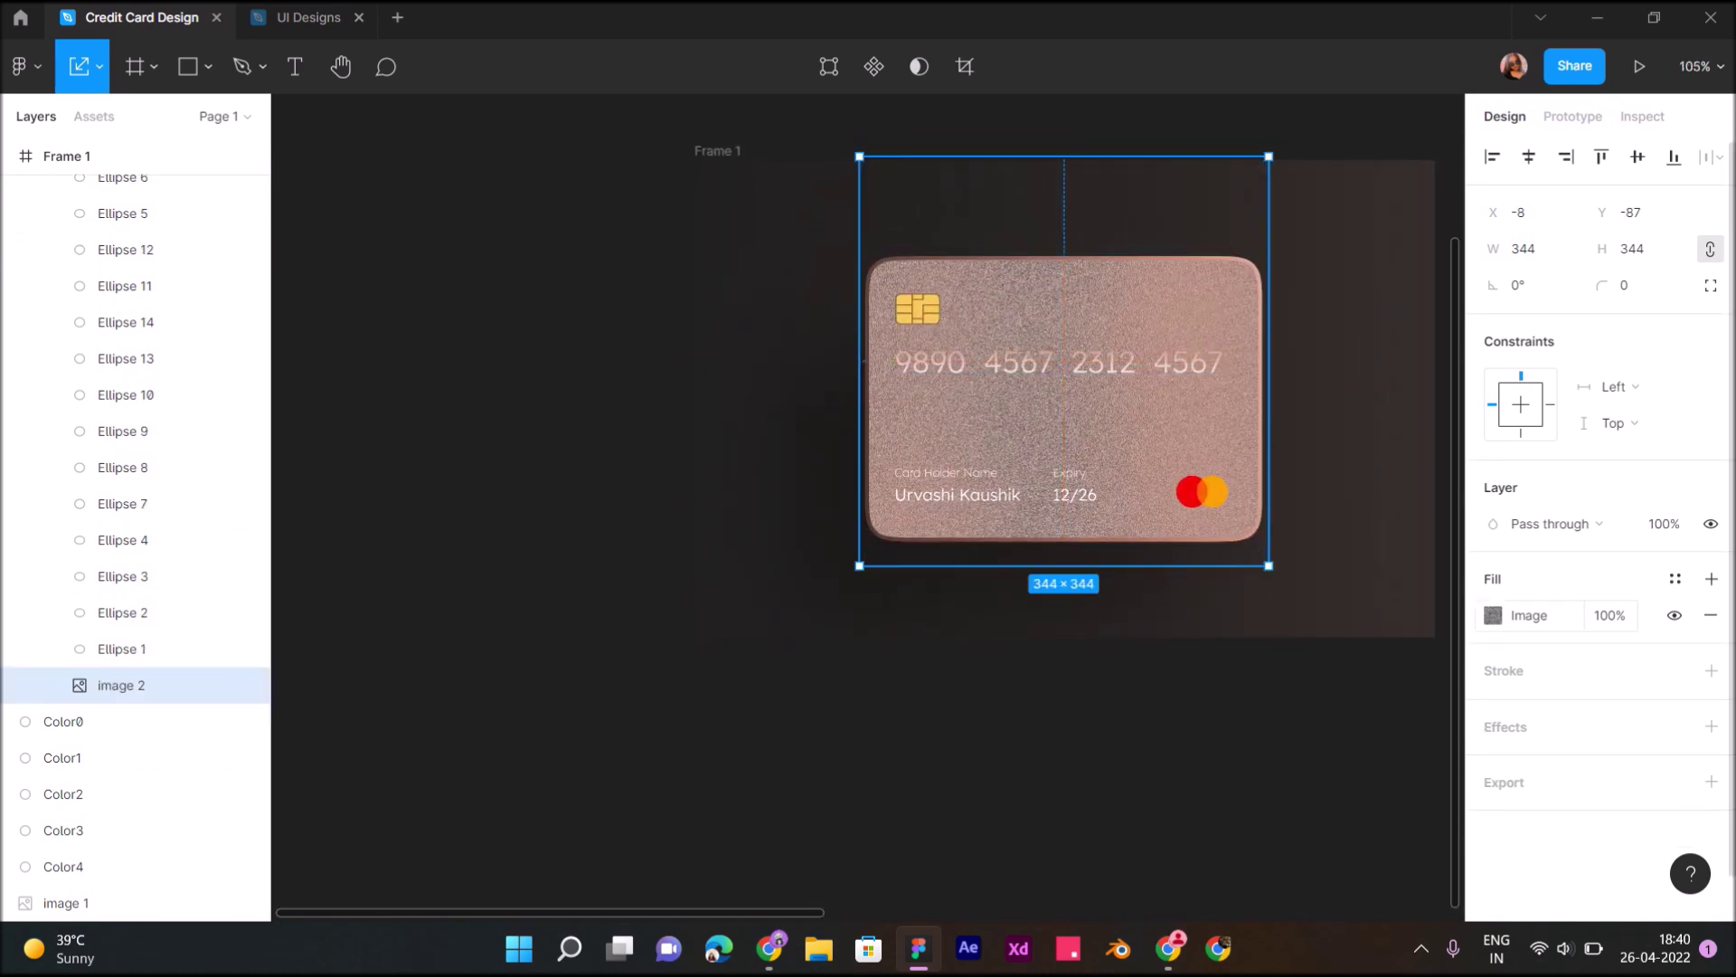
key("Escape")
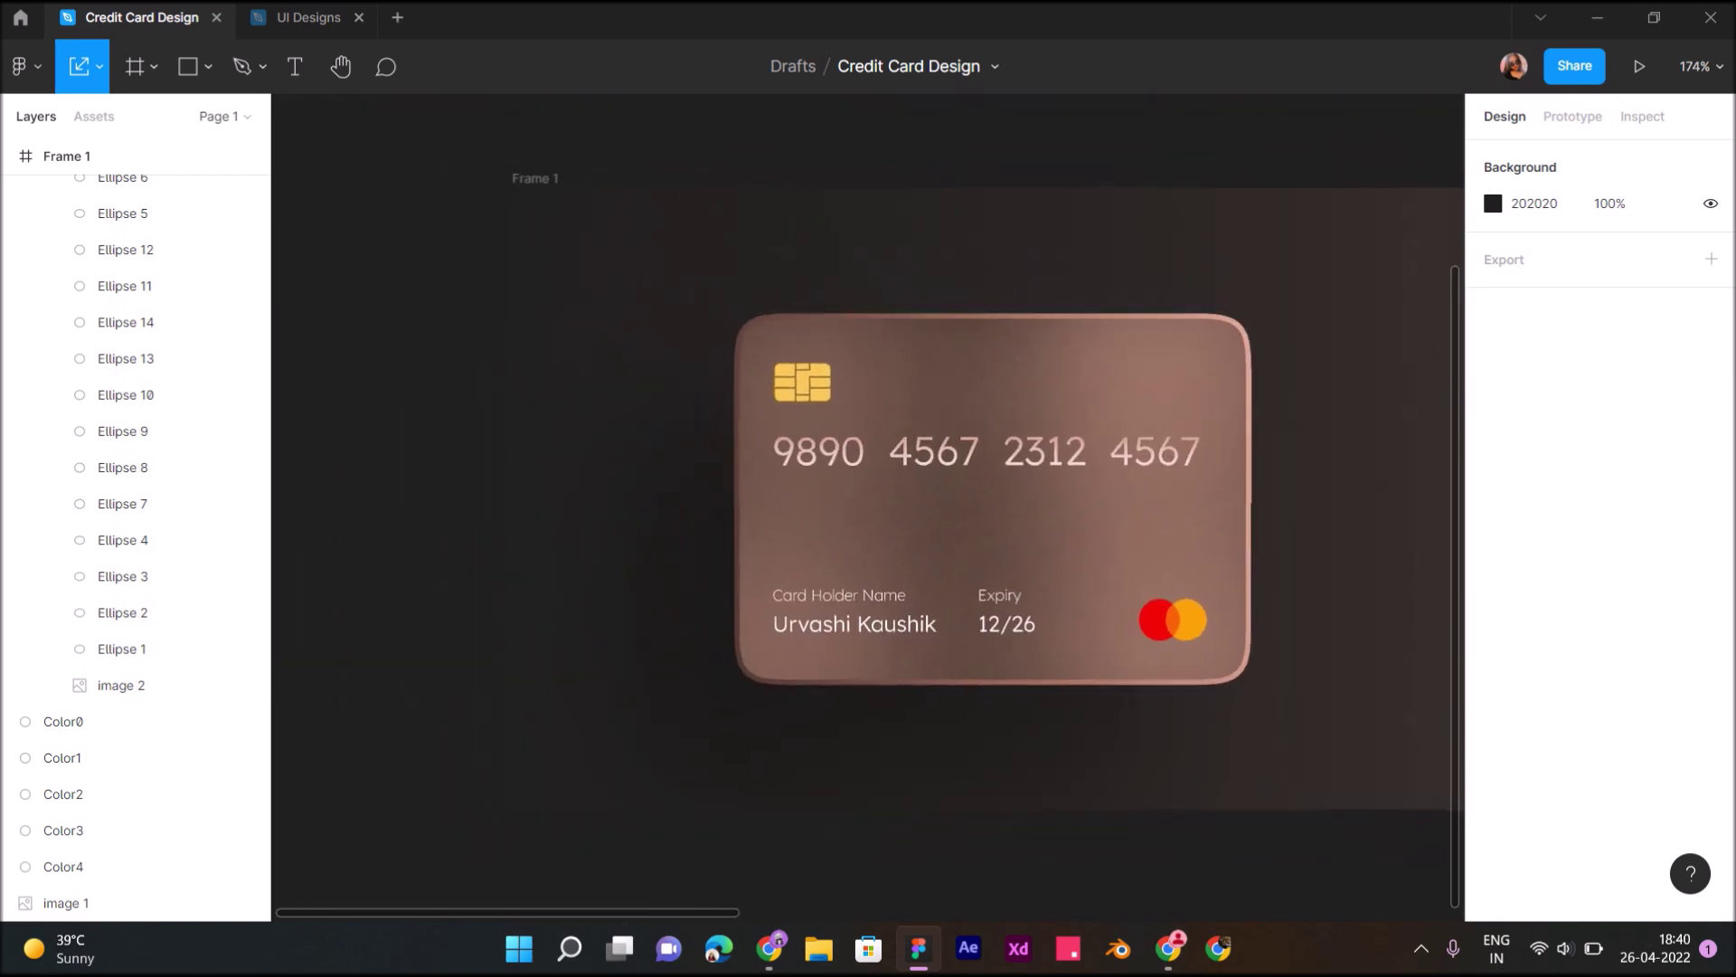
left_click(68, 156)
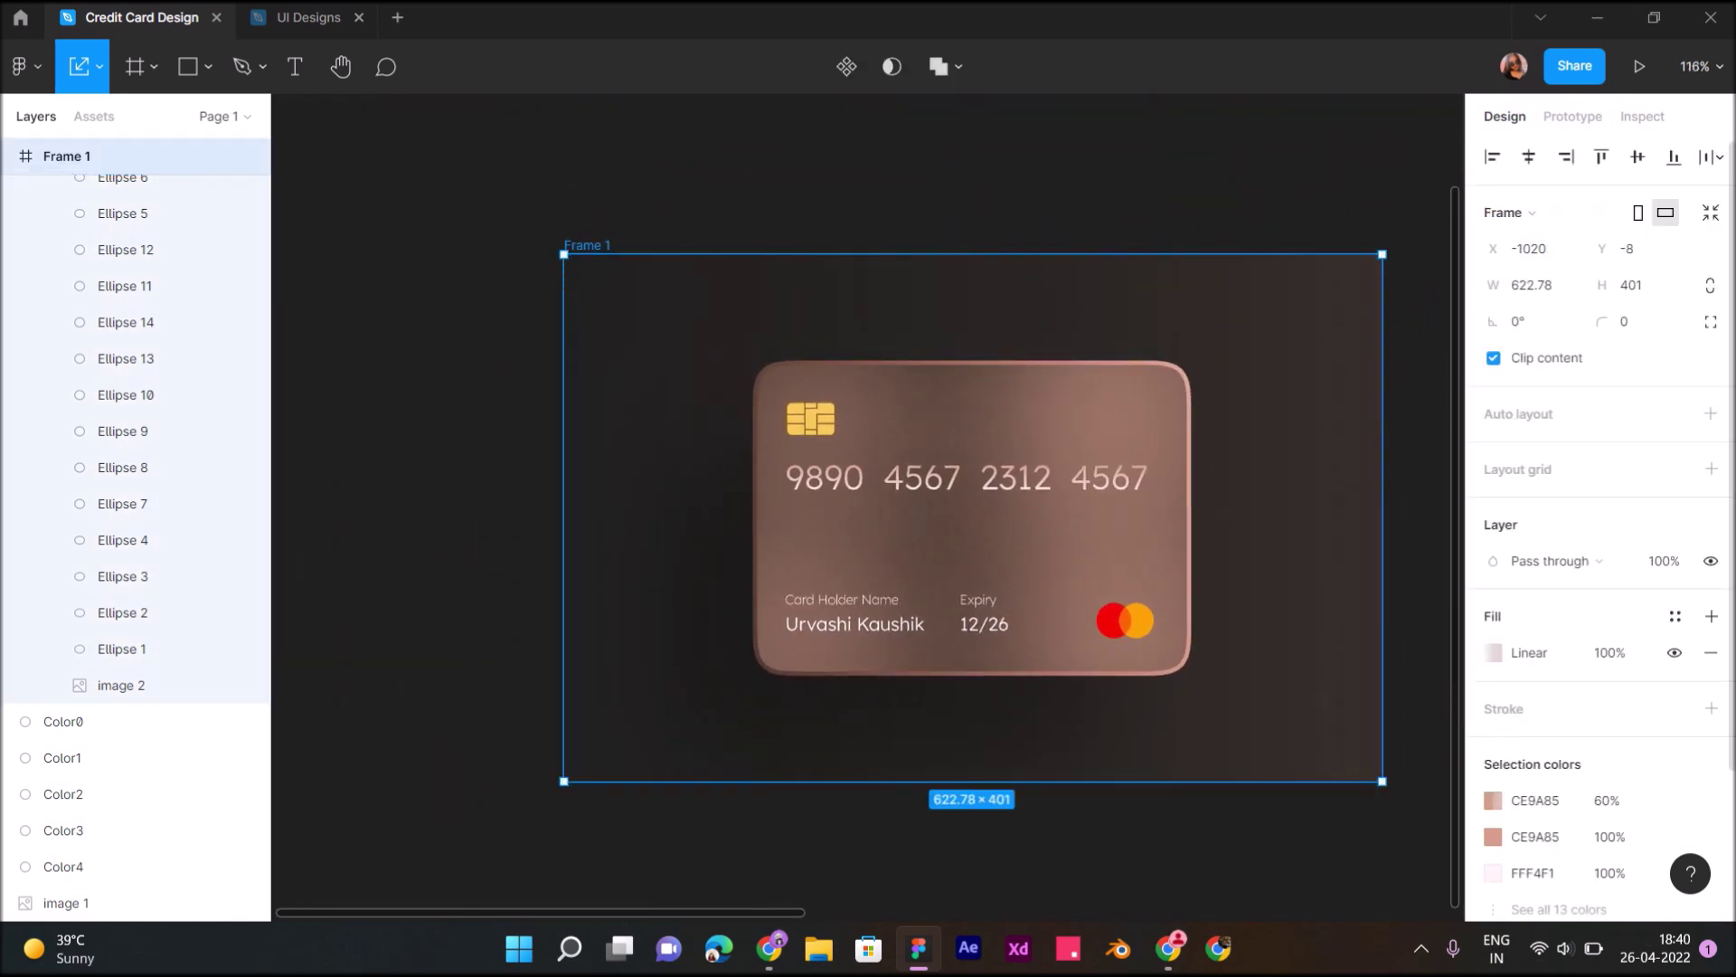
left_click(1493, 652)
left_click(1438, 298)
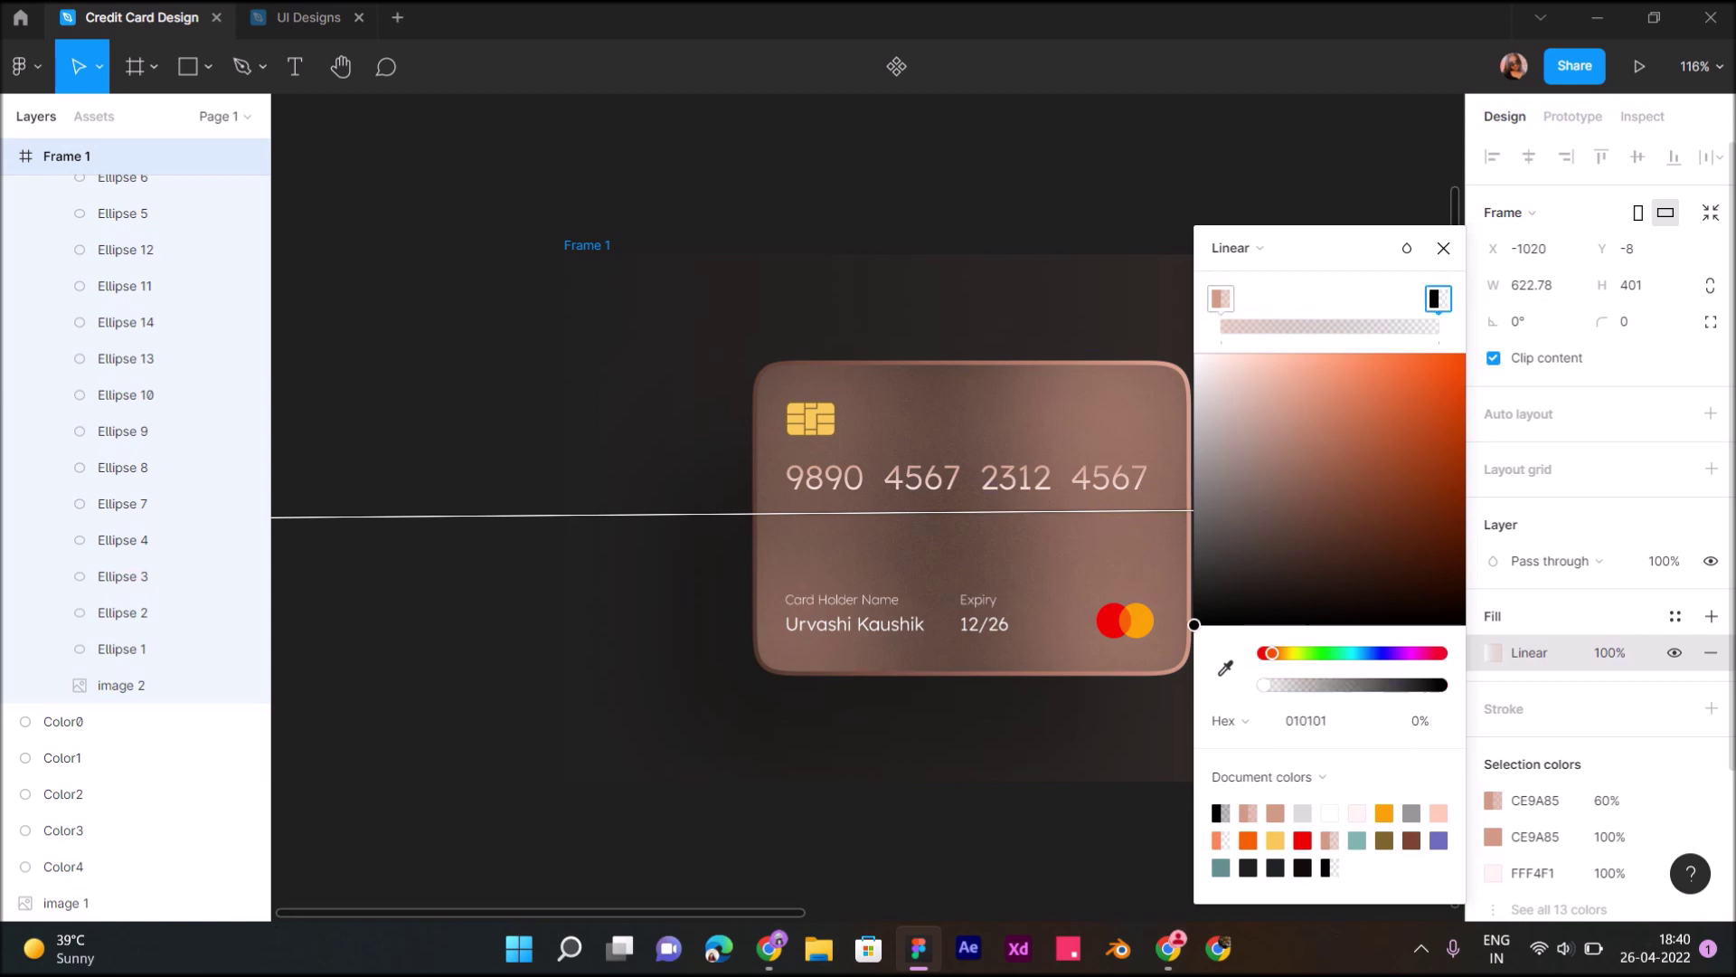
scroll(863, 547, "down", 5)
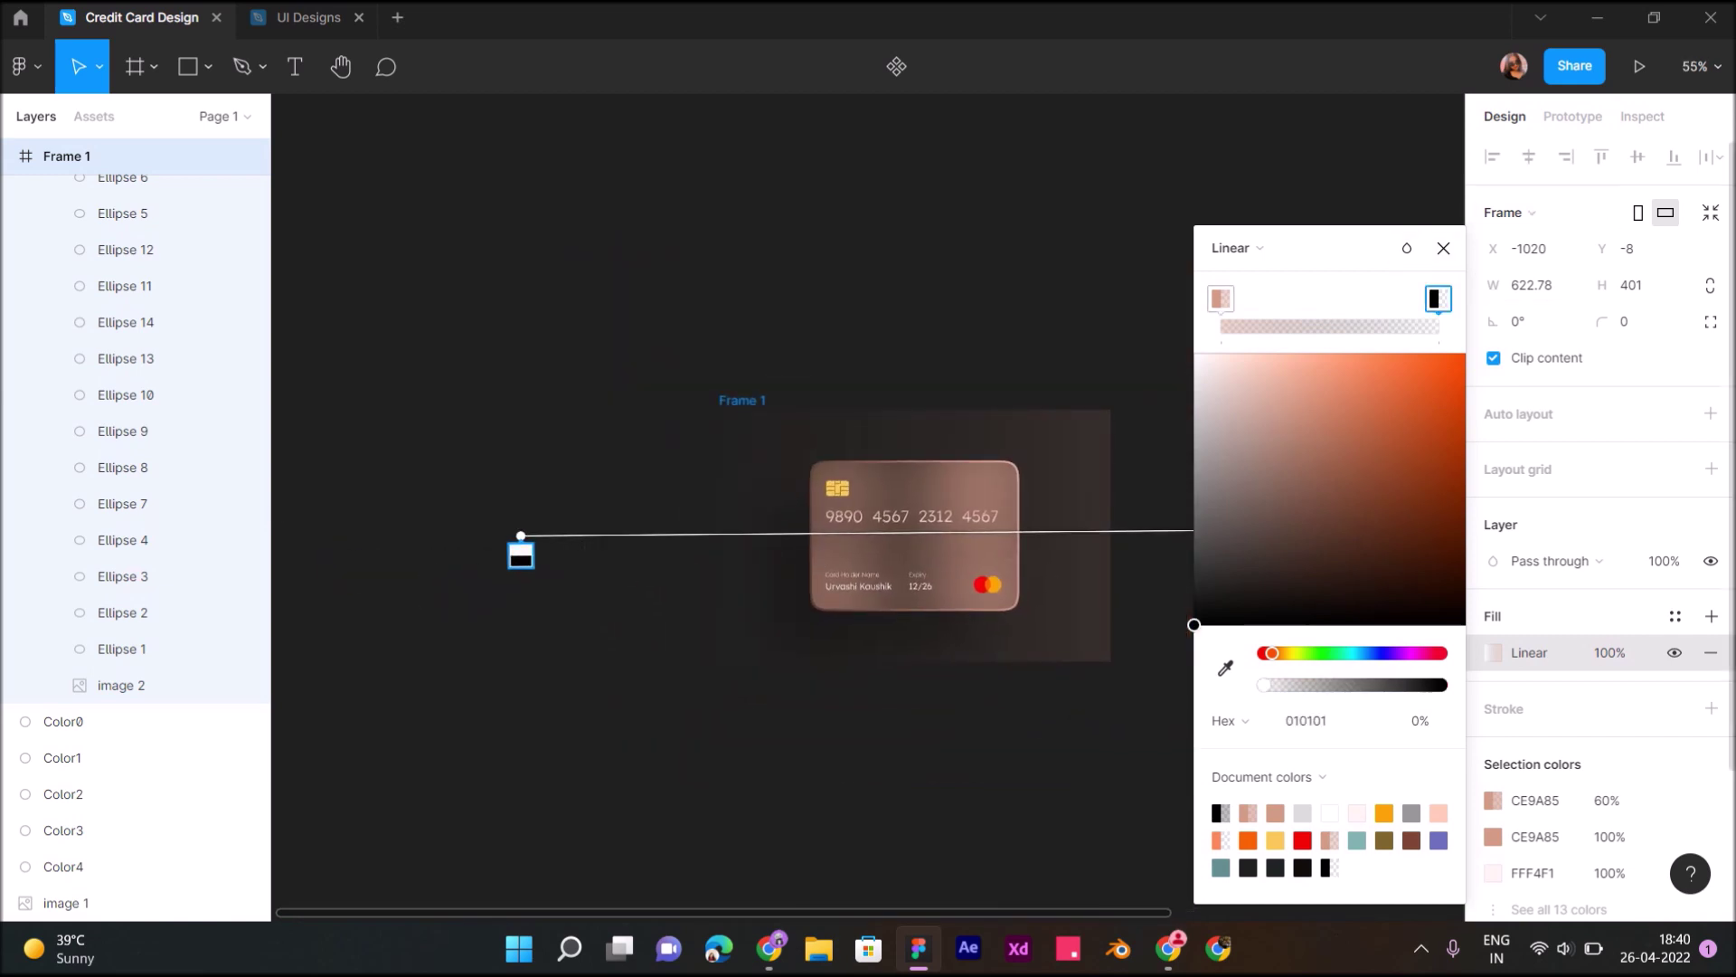
key("Escape")
key("shift+2")
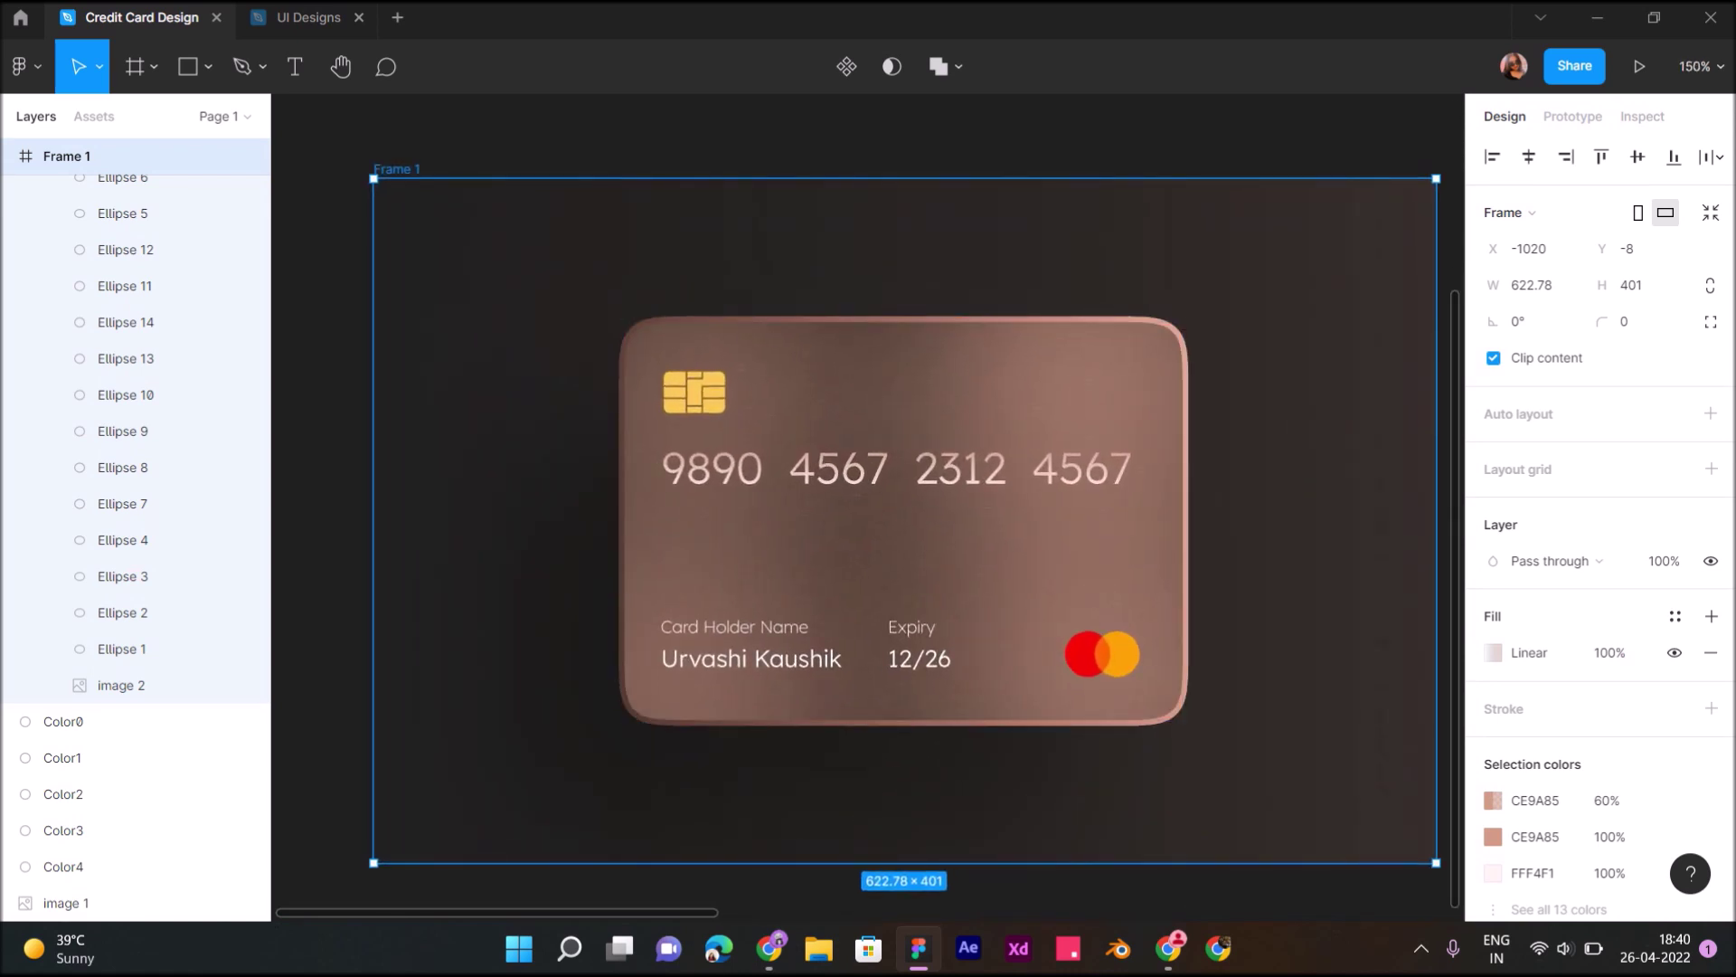
key("Escape")
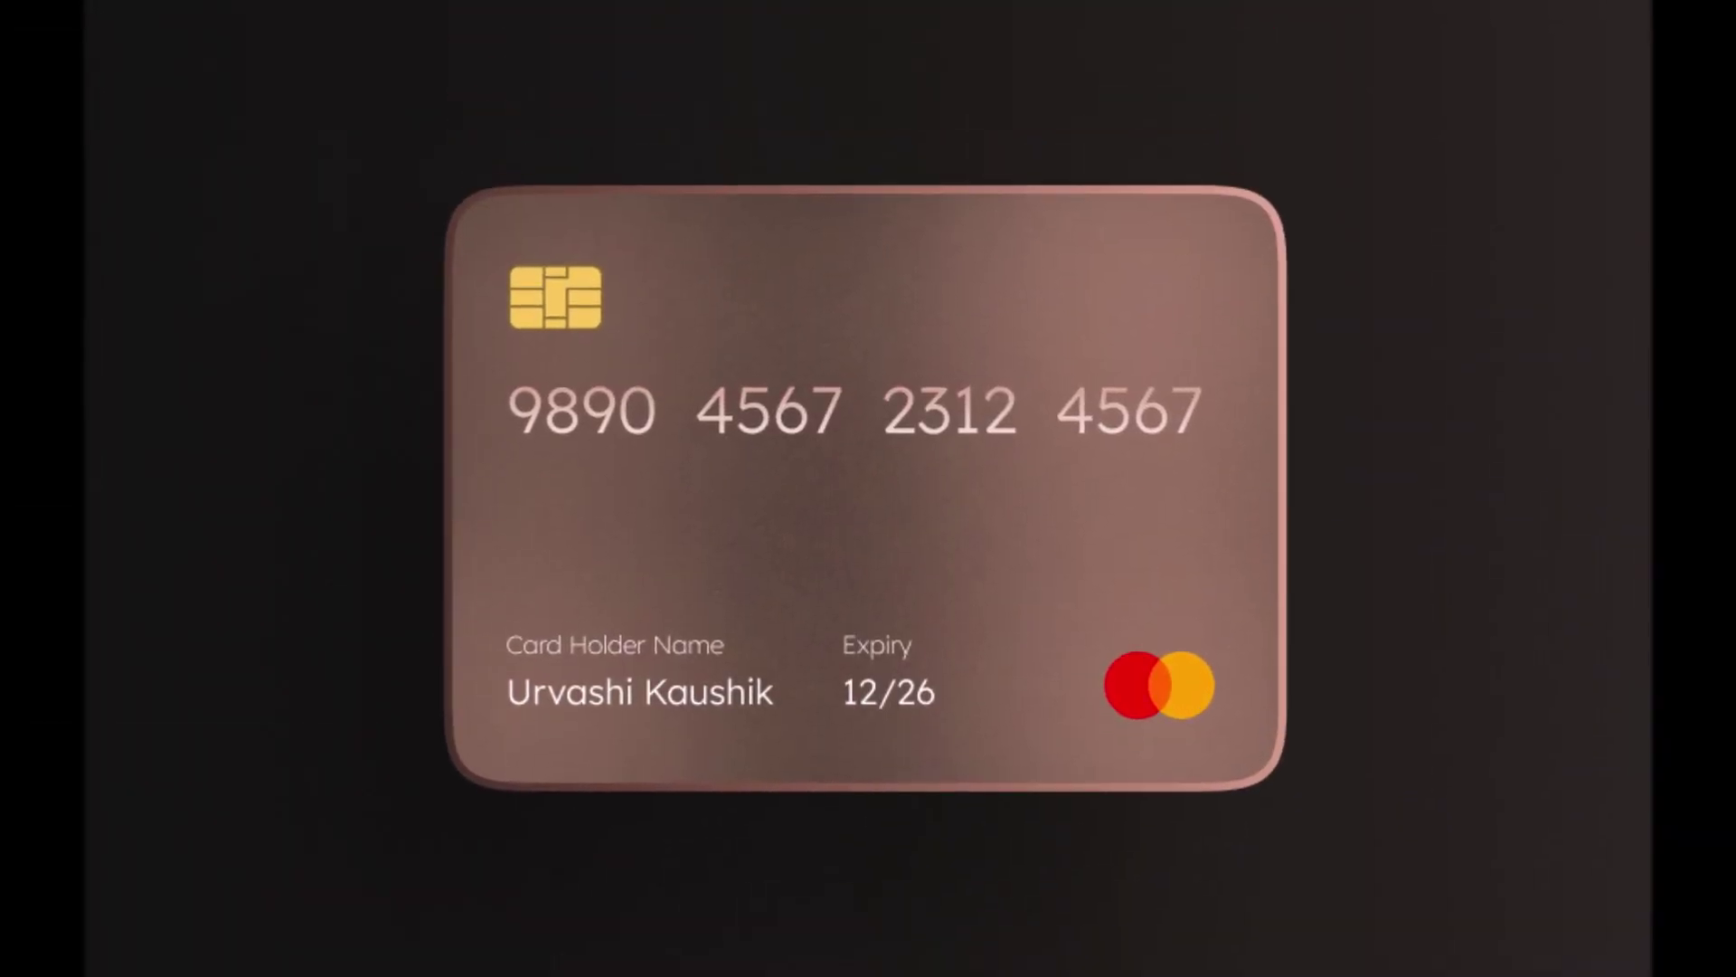